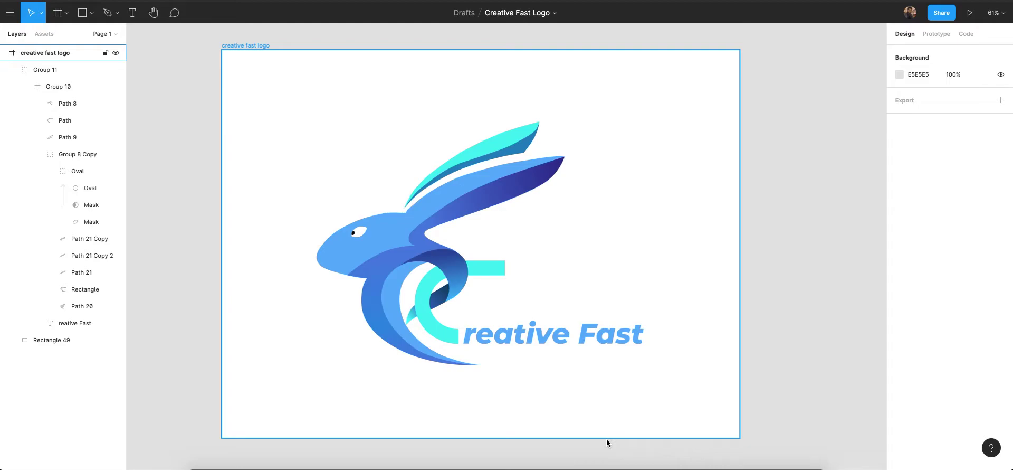
# Examine the finished rabbit logo's ears, body, ribbon and lettering.
pyautogui.click(461, 388)
pyautogui.scroll(-1, 429, 372)
pyautogui.scroll(-1, 371, 288)
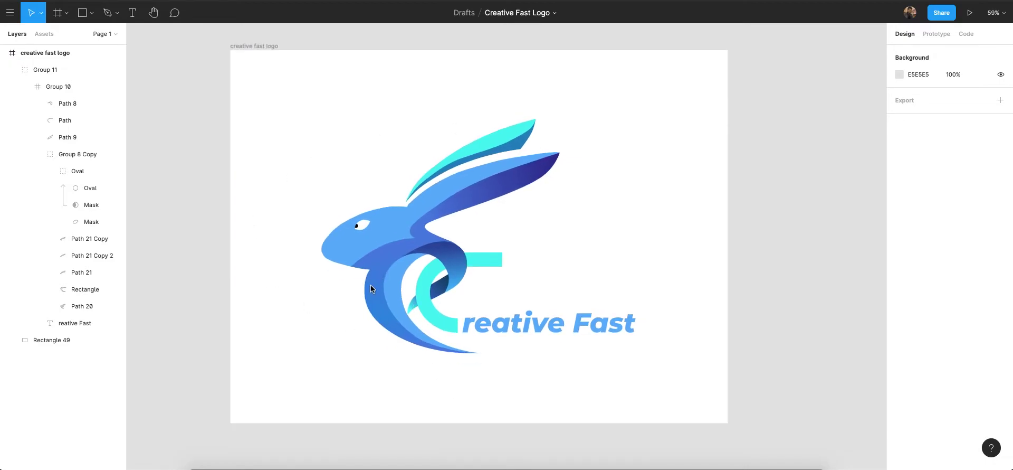
pyautogui.scroll(1, 470, 296)
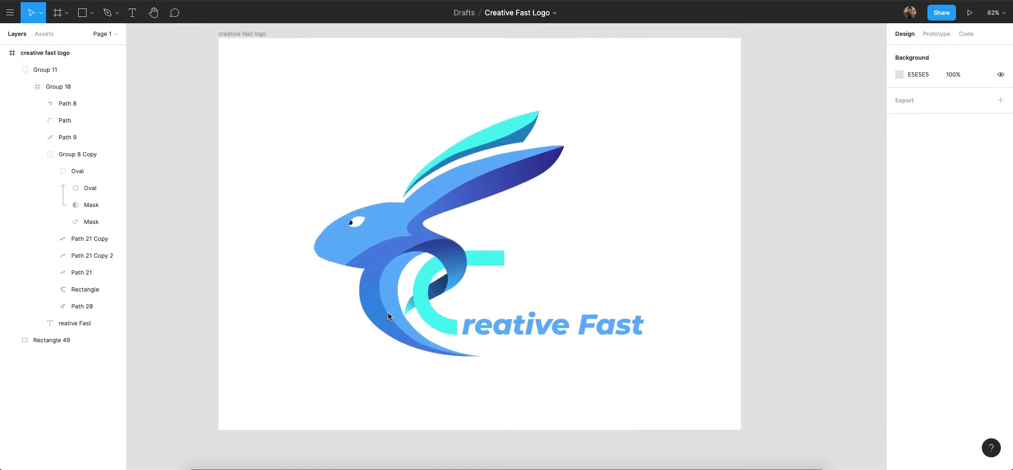
pyautogui.scroll(1, 369, 298)
pyautogui.scroll(-2, 397, 290)
pyautogui.scroll(2, 478, 283)
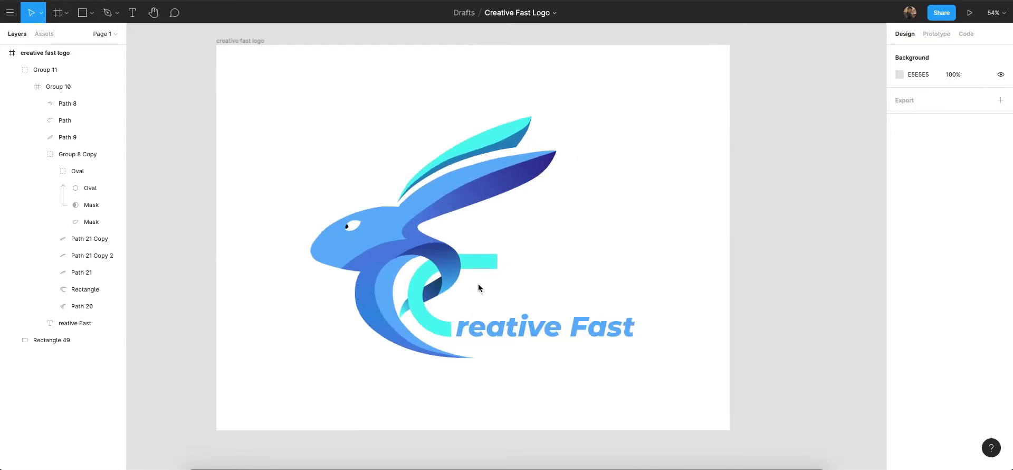
pyautogui.scroll(2, 410, 283)
pyautogui.scroll(3, 425, 279)
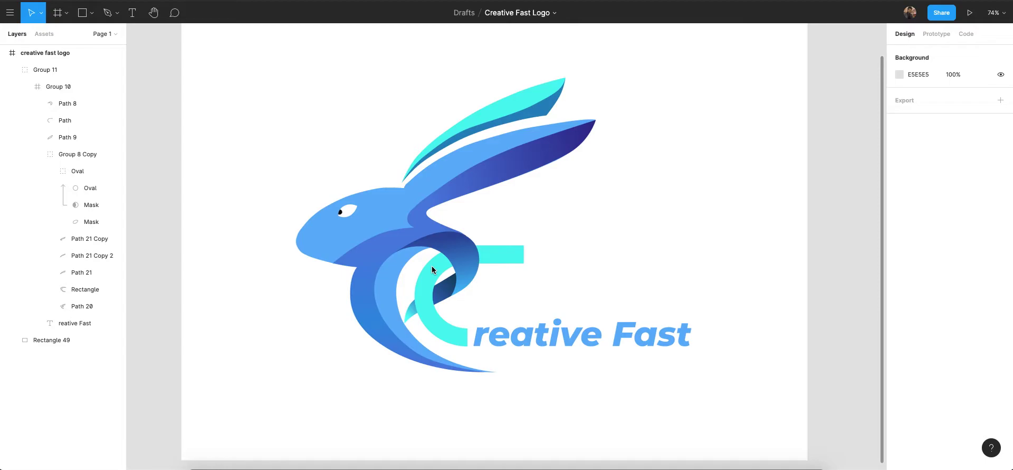
pyautogui.scroll(-1, 396, 238)
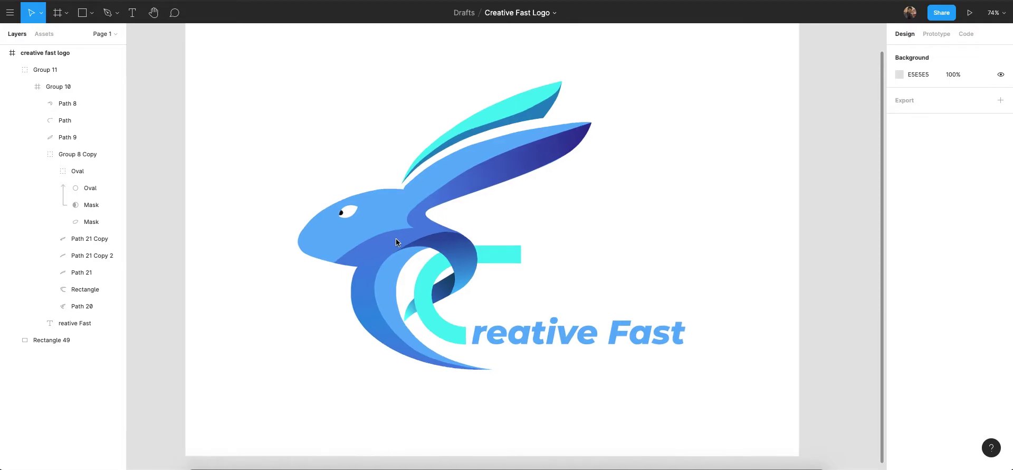
pyautogui.scroll(-1, 841, 151)
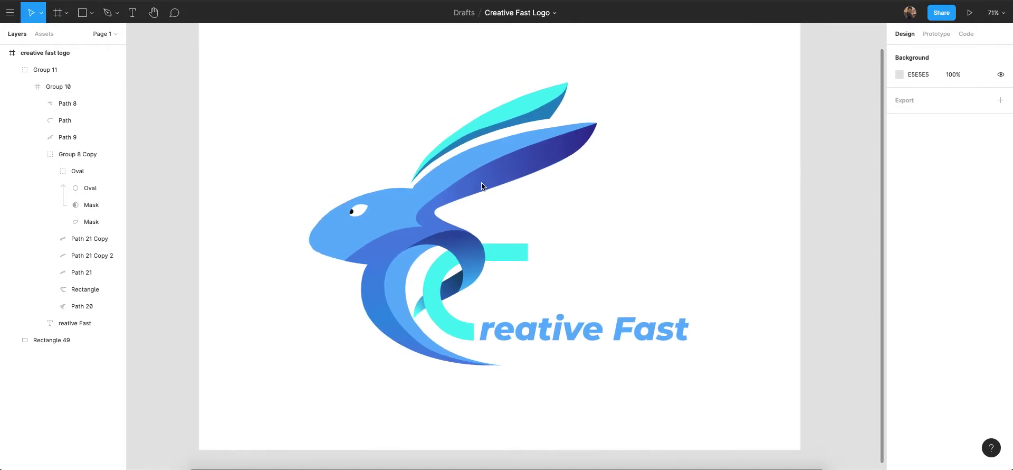
pyautogui.scroll(1, 520, 198)
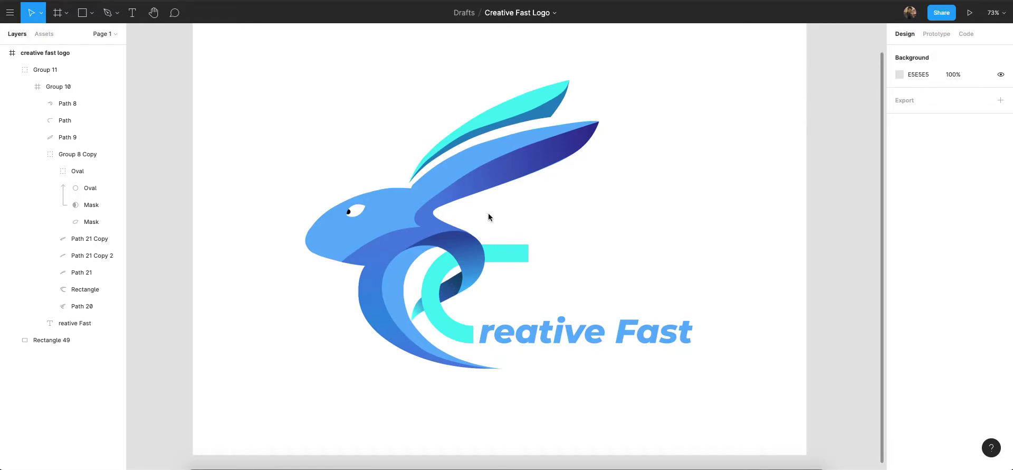
pyautogui.scroll(1, 532, 287)
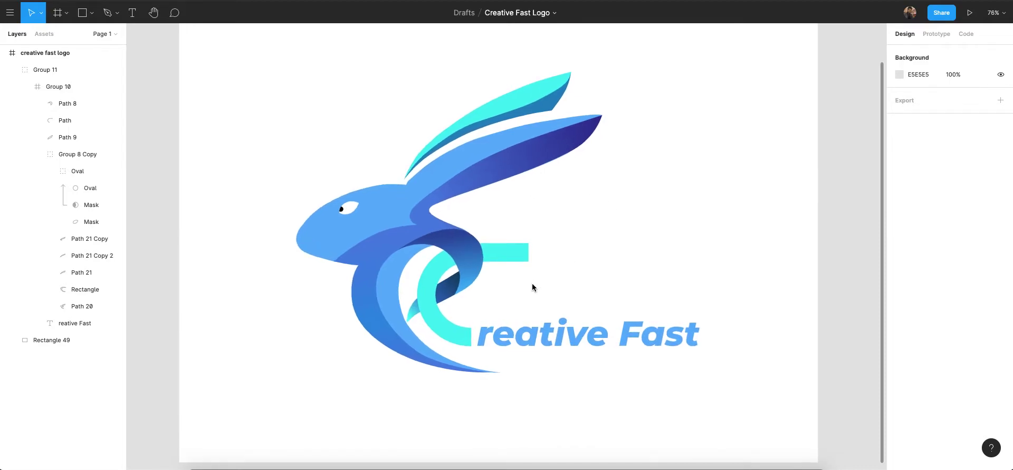
pyautogui.scroll(1, 510, 238)
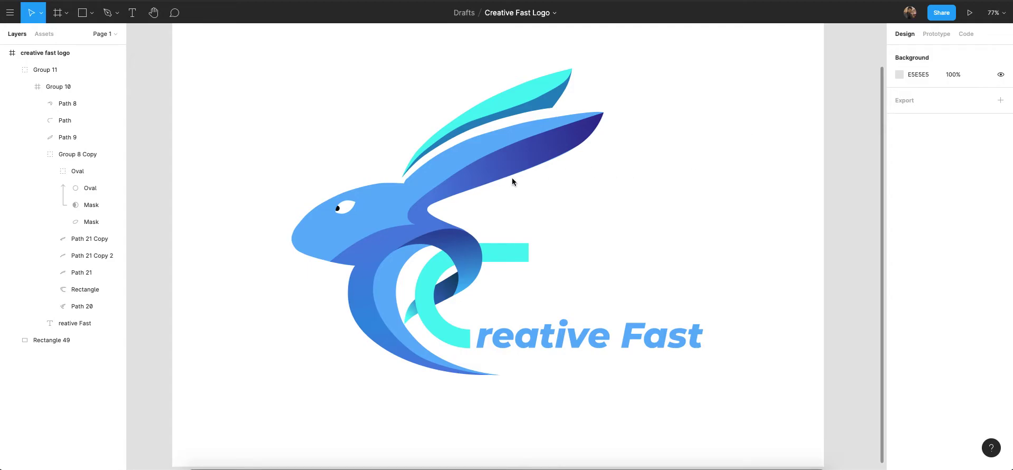
pyautogui.scroll(-2, 433, 195)
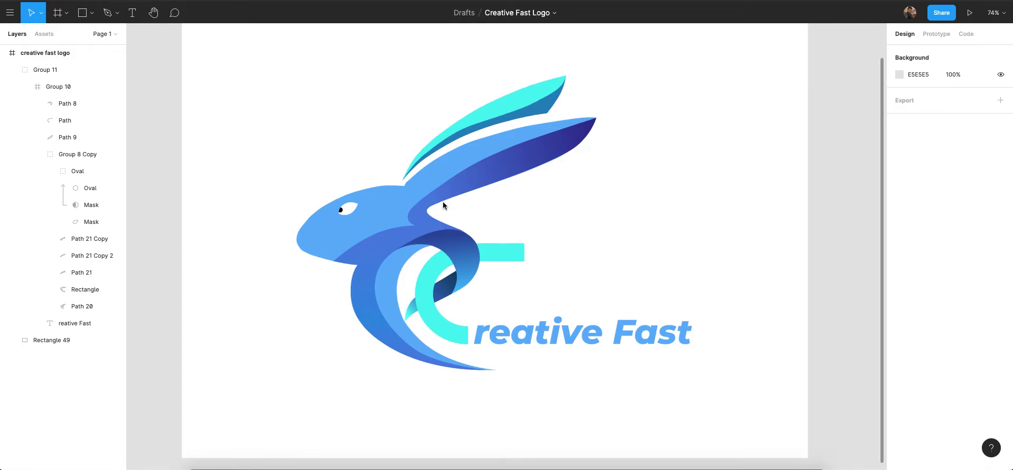
pyautogui.scroll(2, 476, 132)
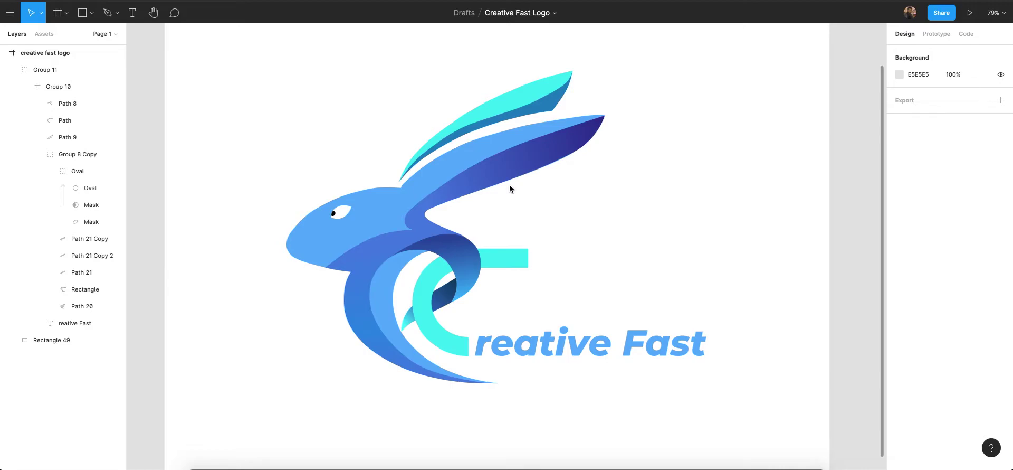
pyautogui.scroll(-3, 417, 174)
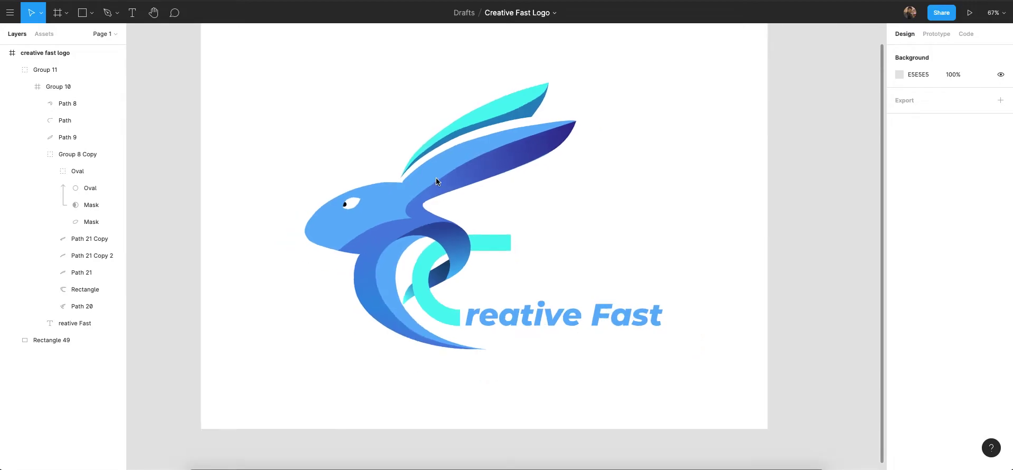
pyautogui.scroll(-2, 400, 106)
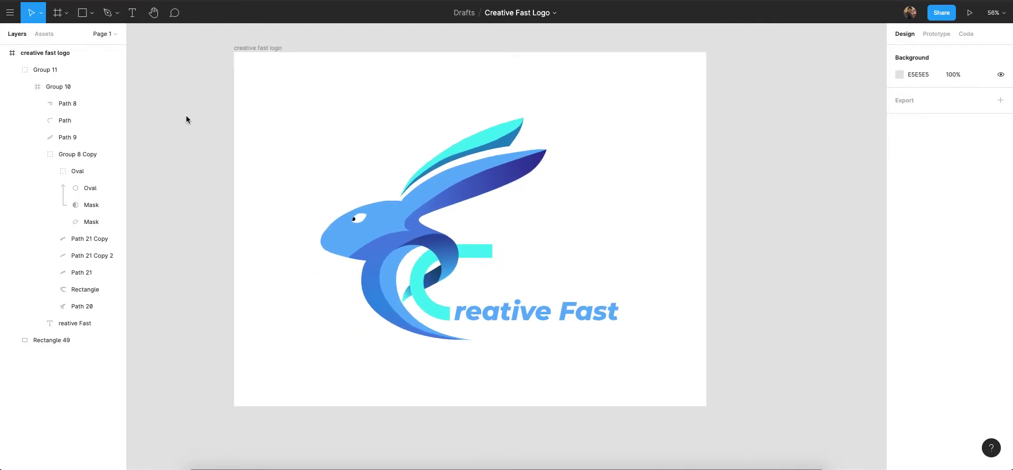
pyautogui.scroll(-3, 203, 119)
# Duplicate the "creative fast logo" frame and place the copy beside the original with a narrow gap.
pyautogui.click(261, 62)
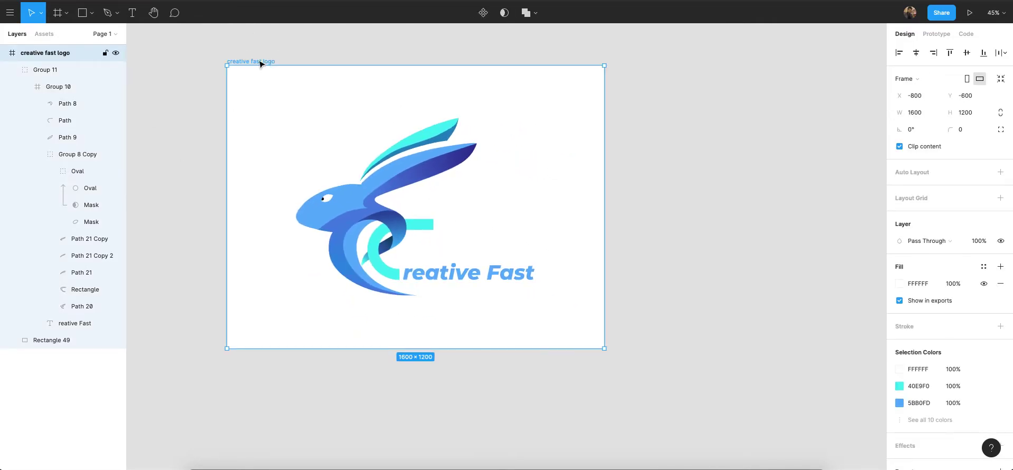
pyautogui.scroll(1, 264, 64)
pyautogui.scroll(-2, 261, 64)
pyautogui.scroll(-1, 262, 63)
pyautogui.scroll(3, 271, 86)
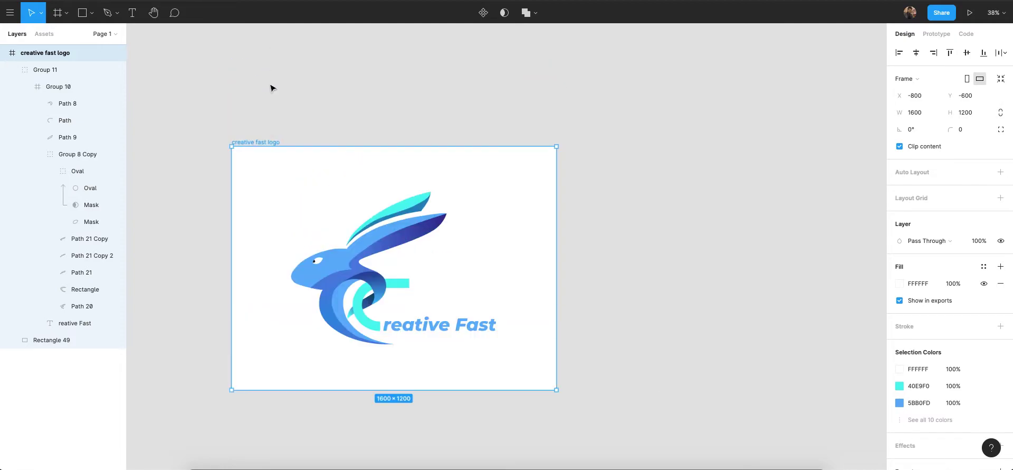
pyautogui.hscroll(2, 258, 140)
pyautogui.scroll(-1, 237, 115)
pyautogui.moveTo(222, 123); pyautogui.dragTo(553, 121)
pyautogui.hscroll(3, 552, 121)
pyautogui.click(588, 91)
pyautogui.scroll(2, 639, 246)
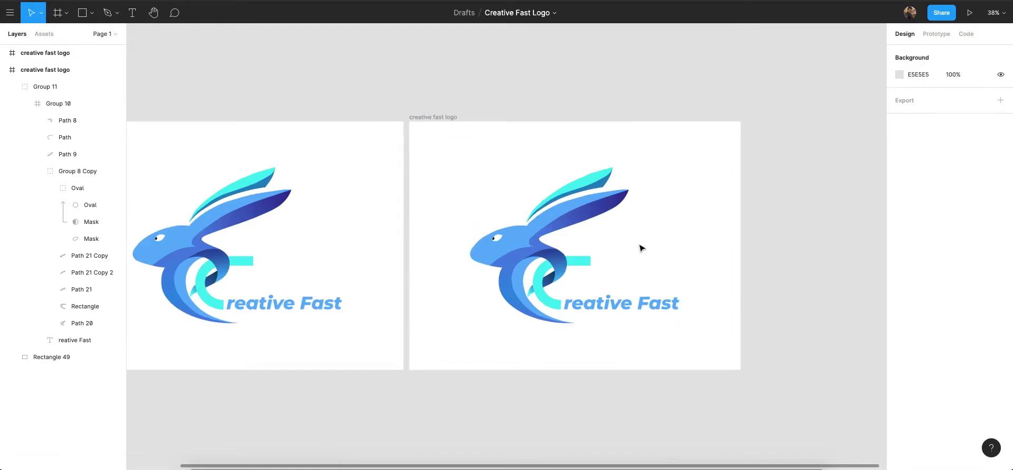
# Delete the rabbit logo group from the duplicated frame, keeping its white background.
pyautogui.click(452, 116)
pyautogui.moveTo(802, 174); pyautogui.dragTo(500, 325)
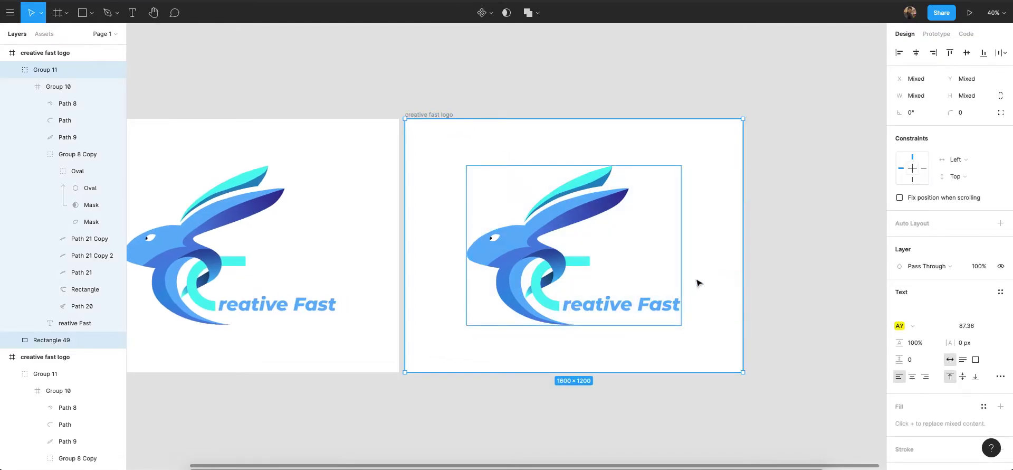
pyautogui.press('Delete')
pyautogui.hscroll(-3, 690, 280)
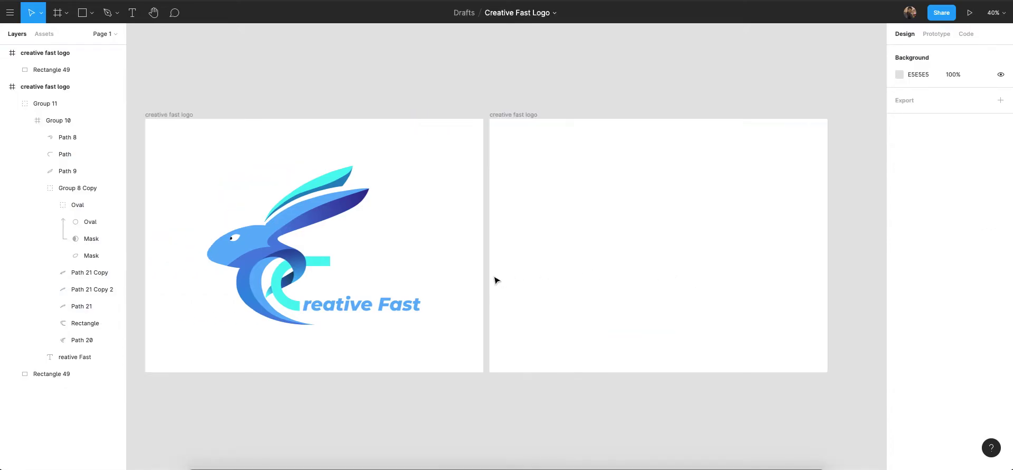
# Examine the curves and overlapping shapes of the rabbit logo in the original frame up close.
pyautogui.scroll(5, 379, 260)
pyautogui.scroll(-2, 443, 204)
pyautogui.scroll(-1, 440, 287)
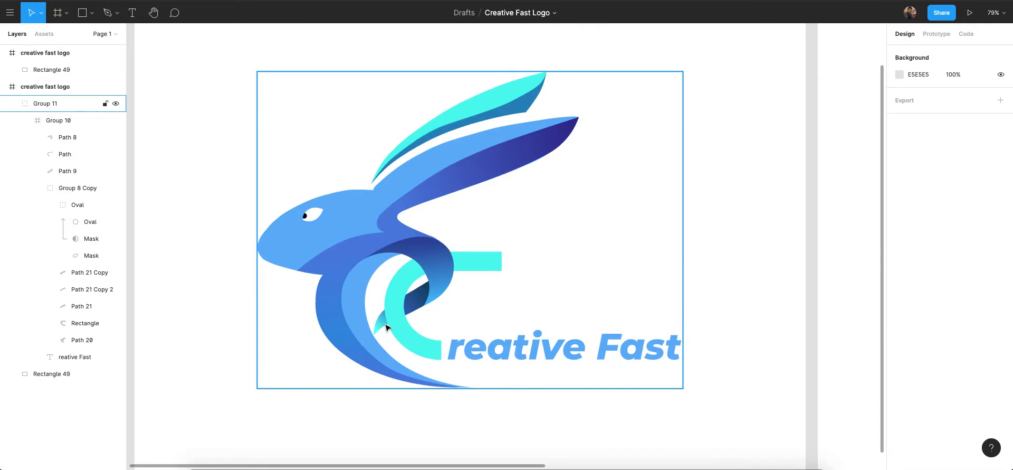
pyautogui.scroll(1, 364, 311)
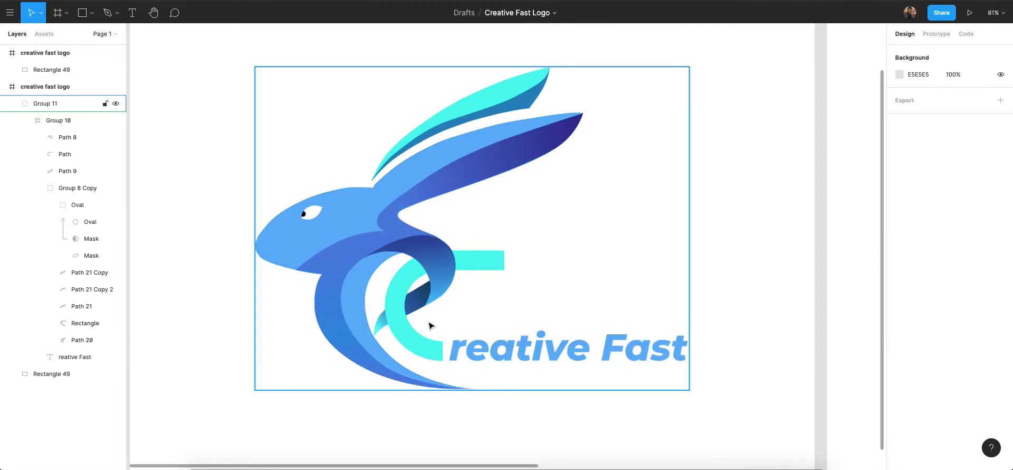
pyautogui.scroll(2, 384, 316)
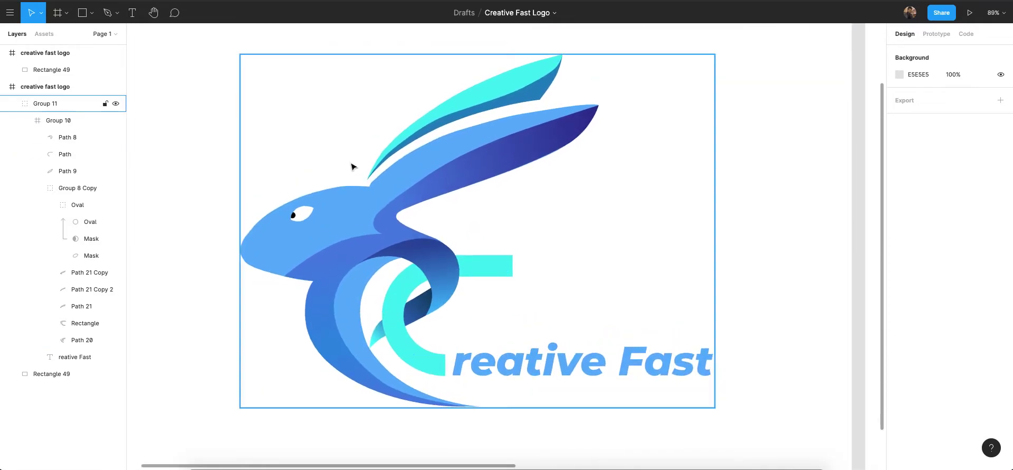
pyautogui.scroll(-1, 412, 253)
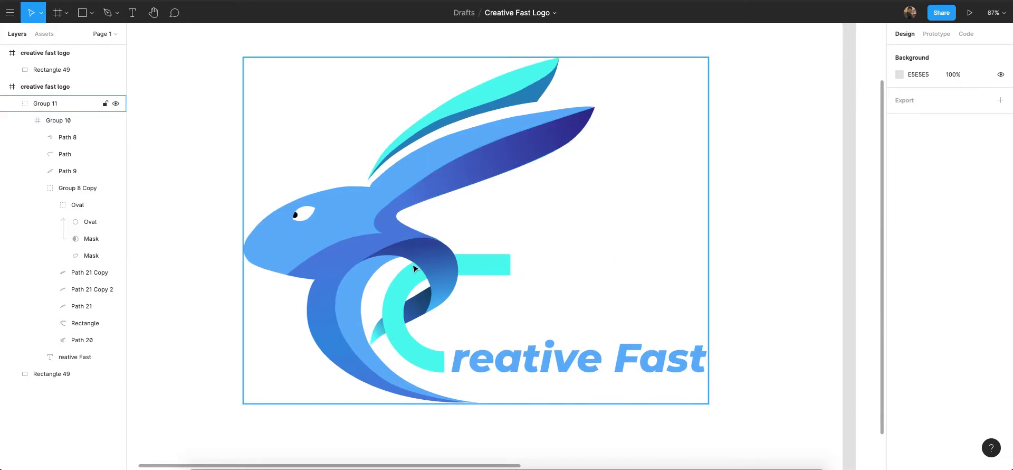
pyautogui.click(92, 16)
pyautogui.click(176, 79)
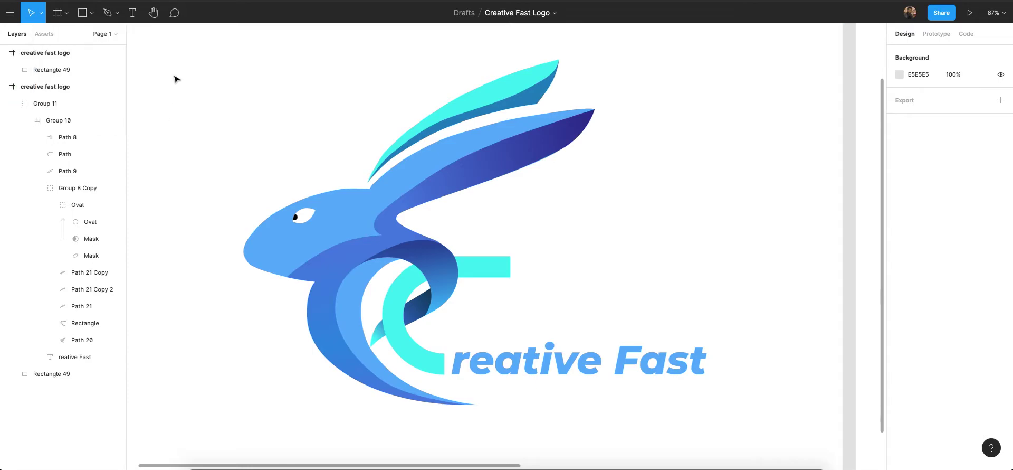
# Start a Pen path on the original logo with two points at the notch where the lower ear meets the neck.
pyautogui.click(116, 16)
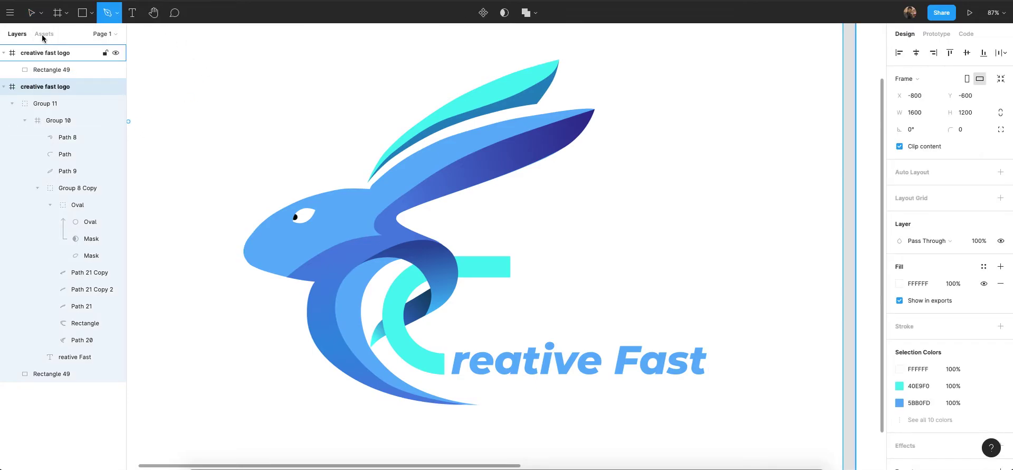
pyautogui.press('Escape')
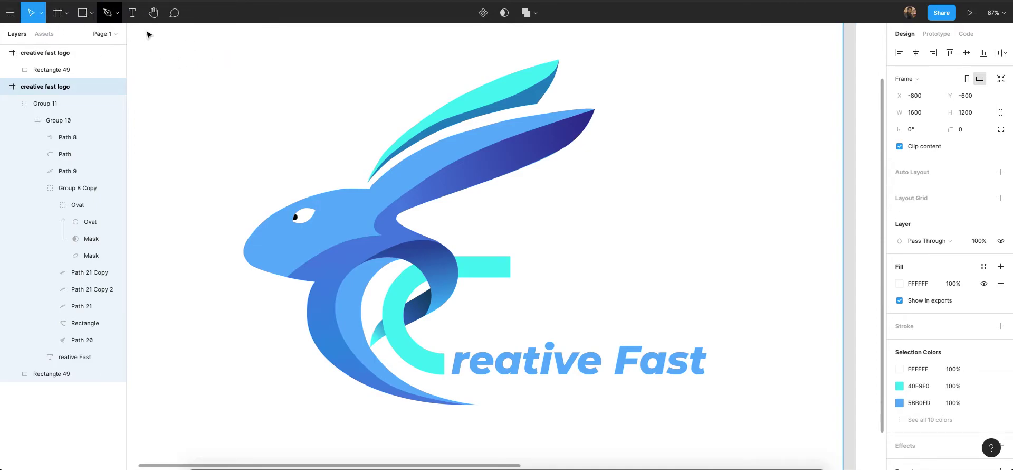
pyautogui.click(117, 14)
pyautogui.click(103, 36)
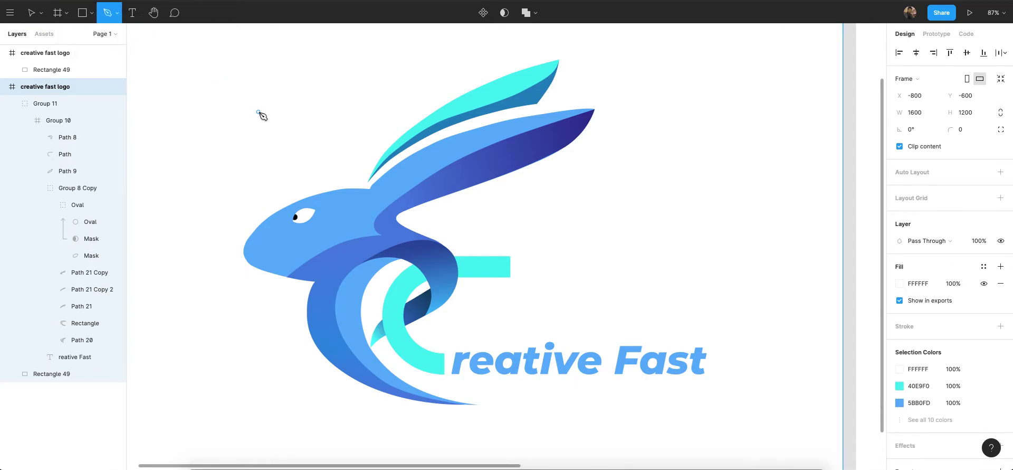
pyautogui.scroll(-2, 413, 270)
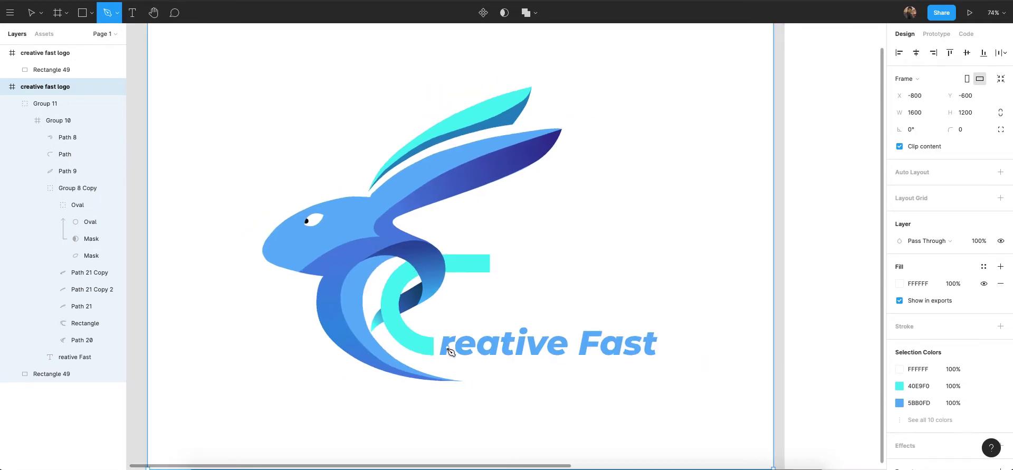
pyautogui.scroll(2, 422, 311)
pyautogui.scroll(3, 522, 151)
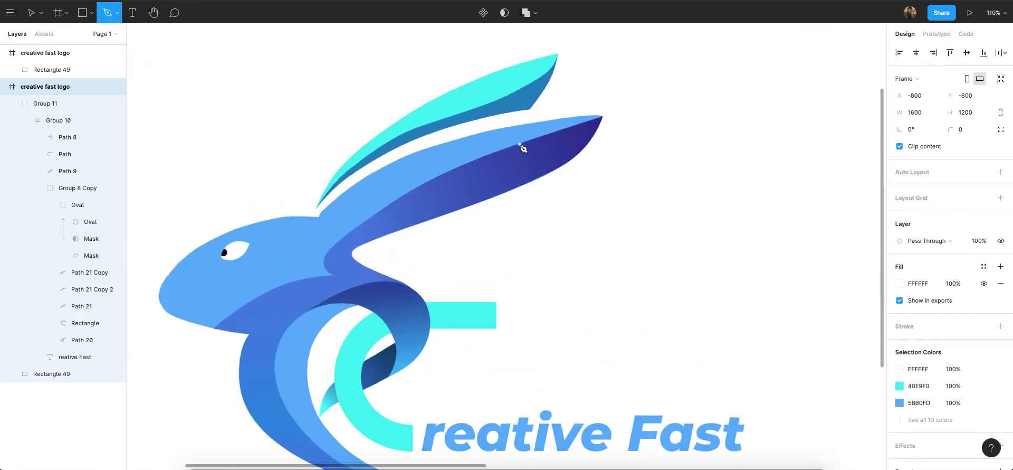
pyautogui.click(353, 255)
pyautogui.moveTo(356, 248); pyautogui.dragTo(369, 243)
pyautogui.scroll(4, 398, 236)
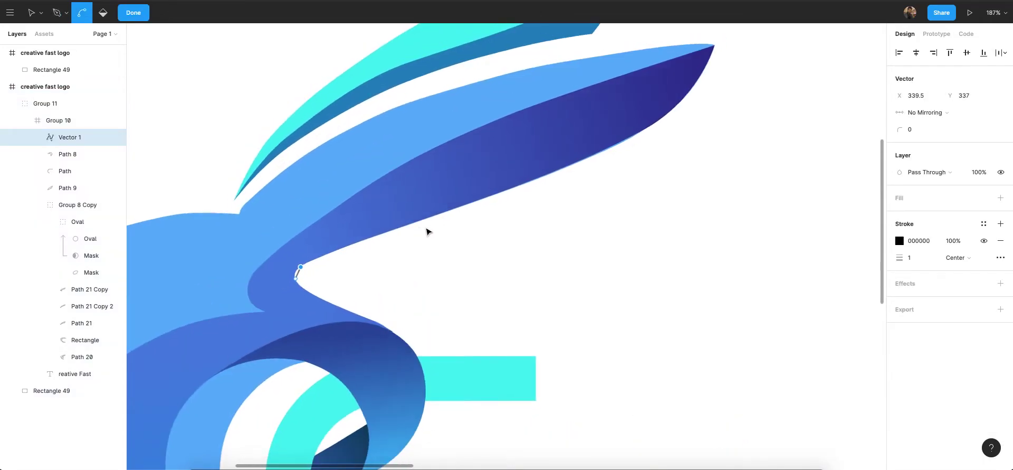
pyautogui.scroll(-5, 415, 236)
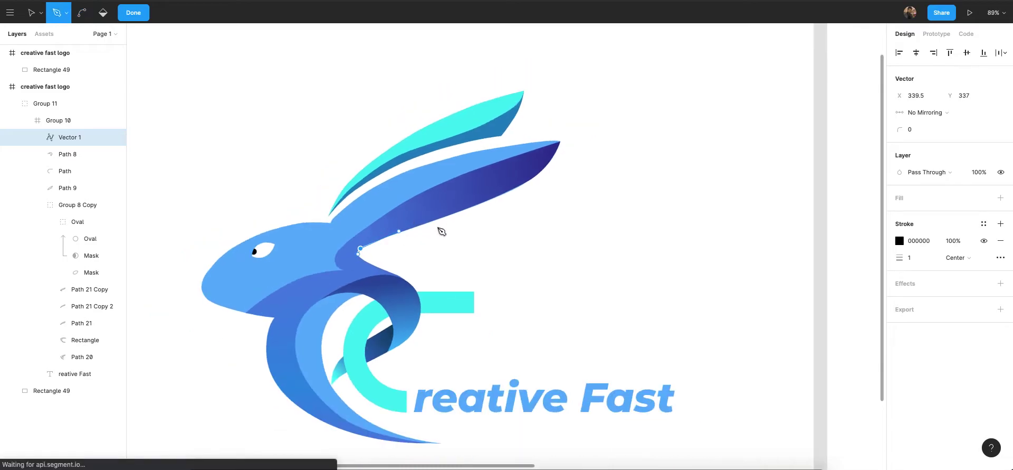
pyautogui.scroll(3, 467, 216)
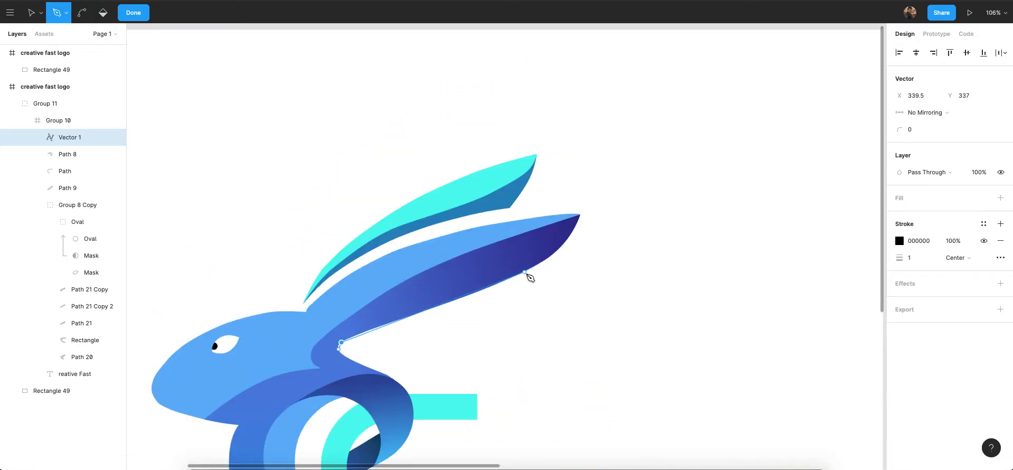
# Continue the path along the lower ear's underside to its tip and a short way along the upper edge, leaving it open.
pyautogui.click(526, 271)
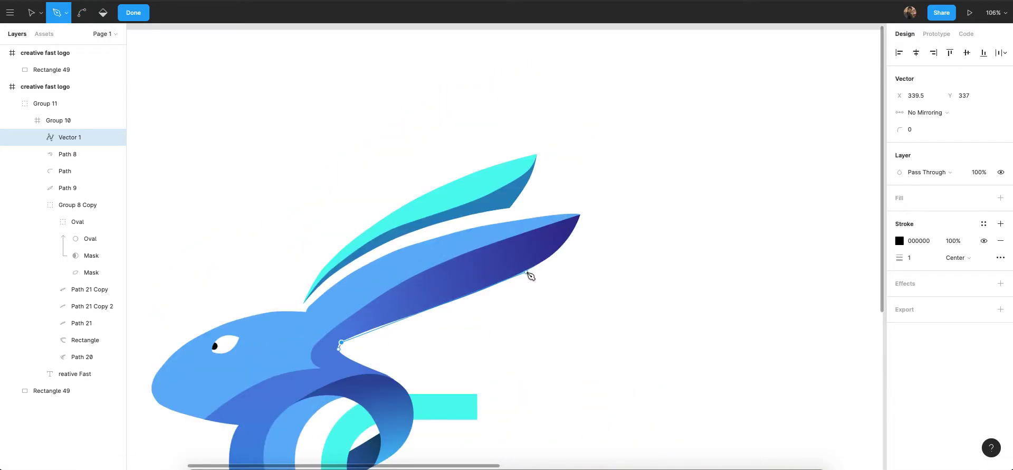
pyautogui.click(563, 247)
pyautogui.scroll(5, 580, 215)
pyautogui.click(587, 212)
pyautogui.scroll(-3, 588, 212)
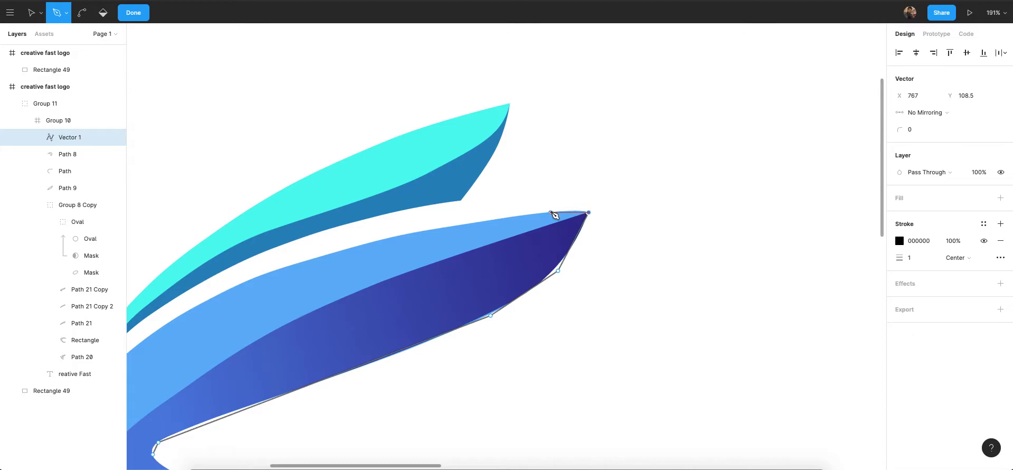
pyautogui.click(550, 212)
pyautogui.scroll(-2, 550, 213)
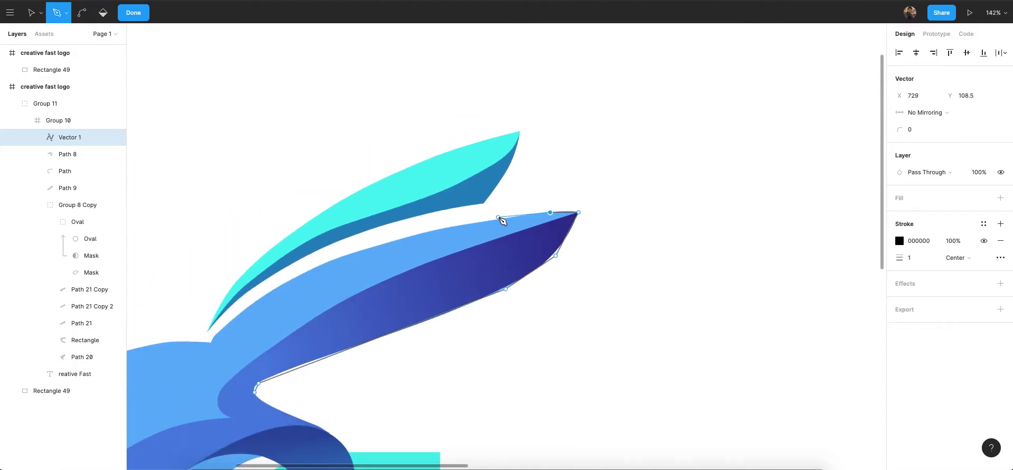
pyautogui.press('Escape')
pyautogui.press('Escape')
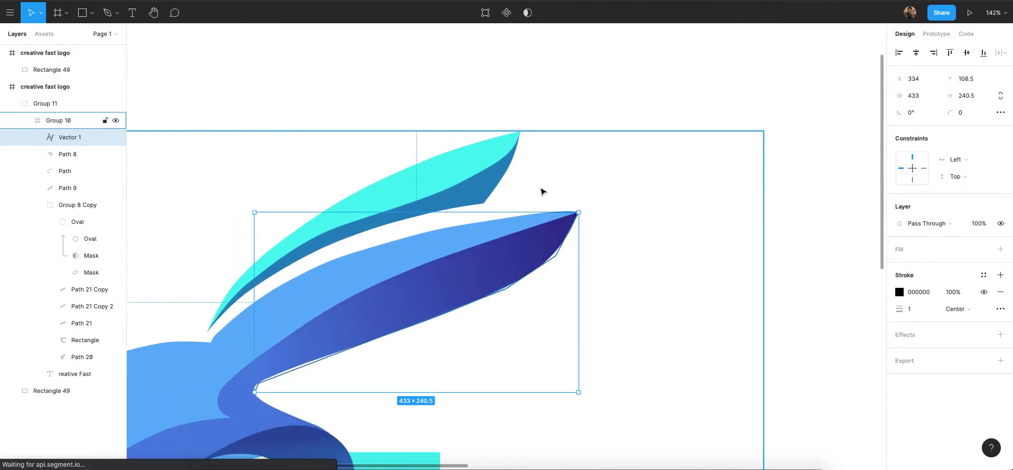
# Try to use the original logo frame as a mask and undo it.
pyautogui.press('Escape')
pyautogui.scroll(-2, 432, 195)
pyautogui.scroll(-5, 418, 224)
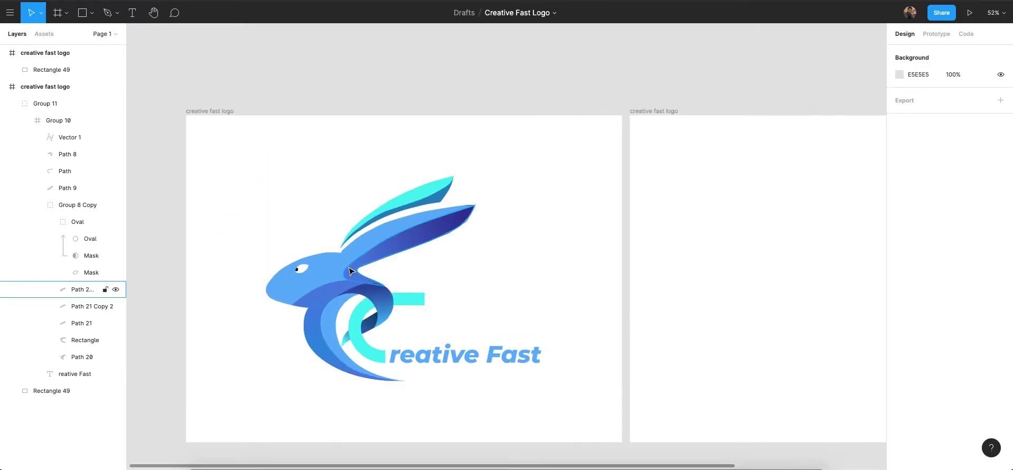
pyautogui.scroll(2, 330, 261)
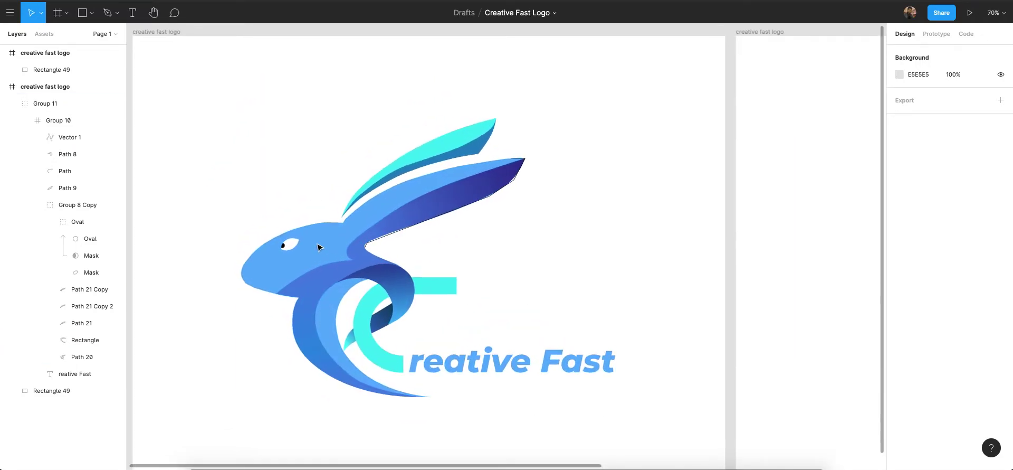
pyautogui.hscroll(-2, 318, 247)
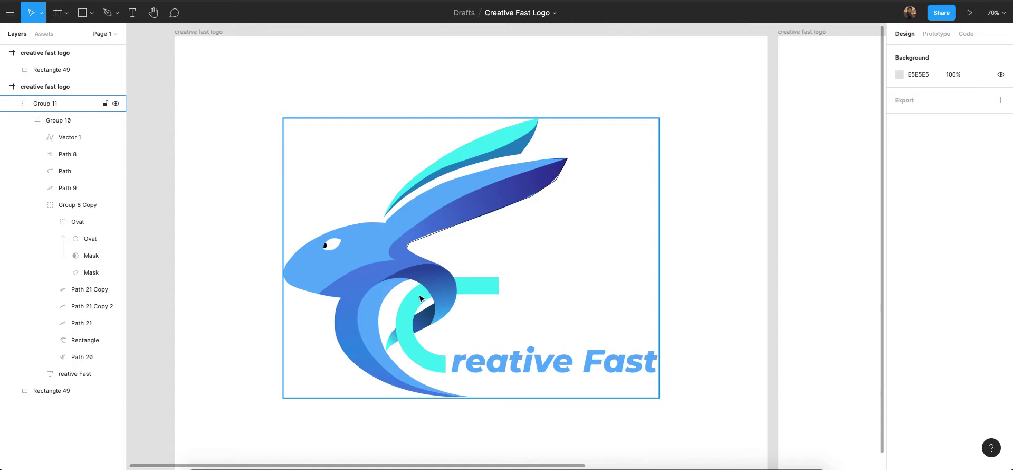
pyautogui.click(438, 236)
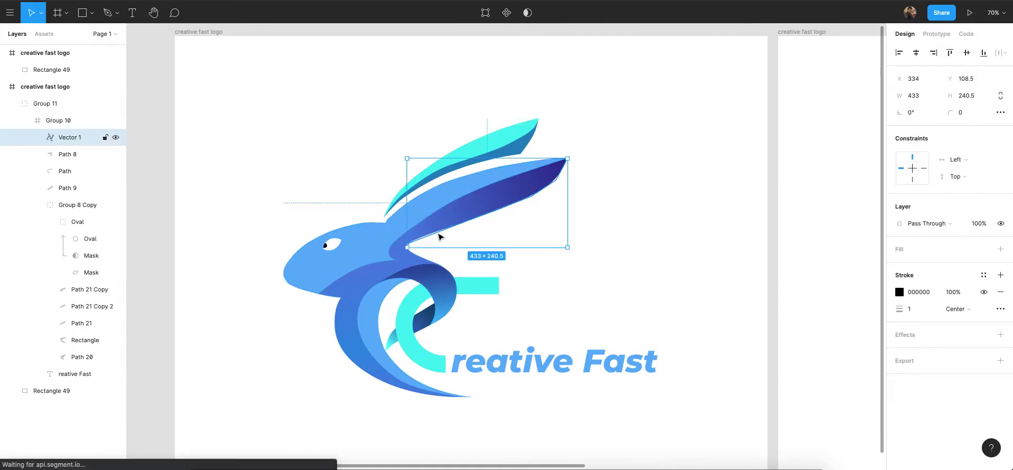
pyautogui.scroll(-1, 445, 234)
pyautogui.click(576, 134)
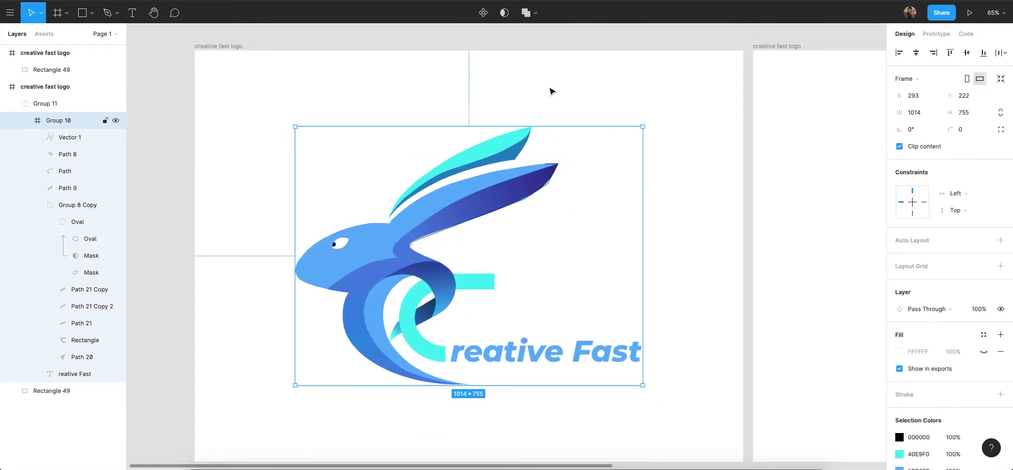
pyautogui.click(515, 91)
pyautogui.scroll(1, 510, 79)
pyautogui.click(504, 12)
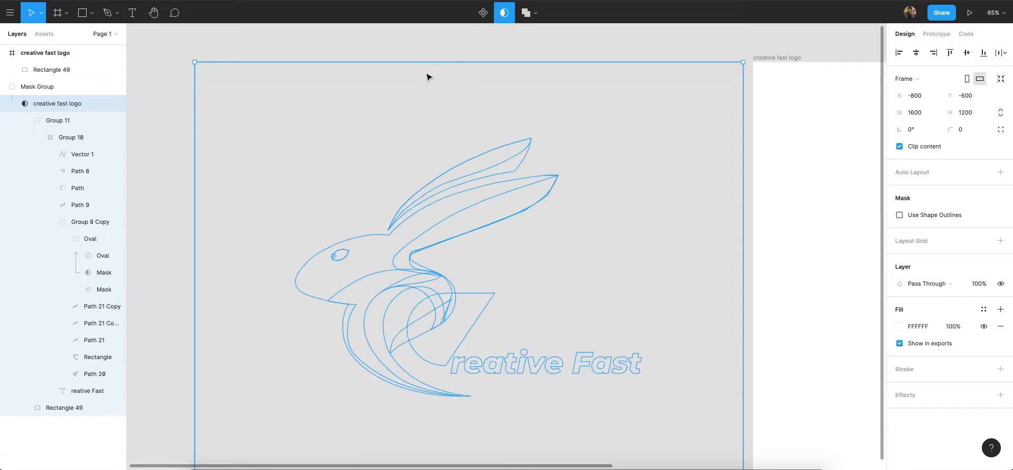
pyautogui.press('super+z')
# Look through the list of installed plugins.
pyautogui.scroll(-1, 426, 77)
pyautogui.click(475, 40)
pyautogui.rightClick(398, 41)
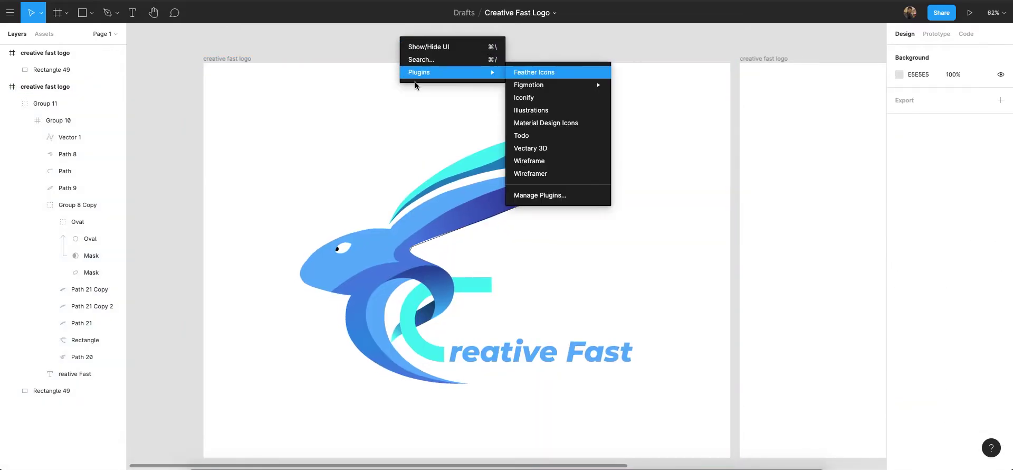
pyautogui.click(321, 41)
pyautogui.rightClick(347, 45)
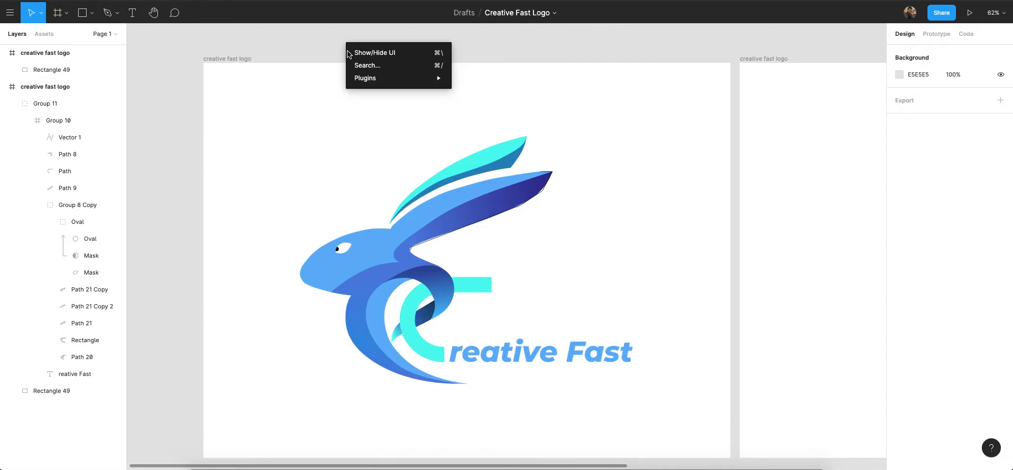
pyautogui.click(452, 69)
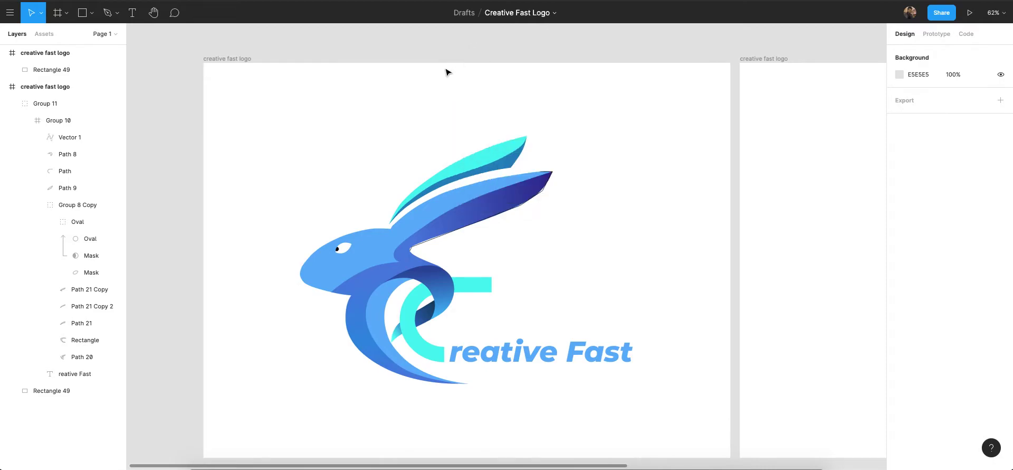
pyautogui.rightClick(446, 46)
pyautogui.moveTo(475, 78)
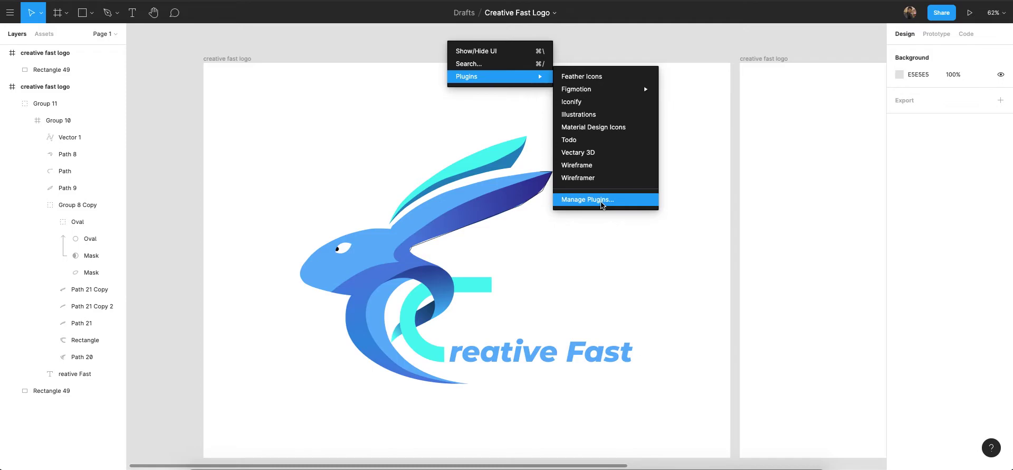
pyautogui.click(609, 105)
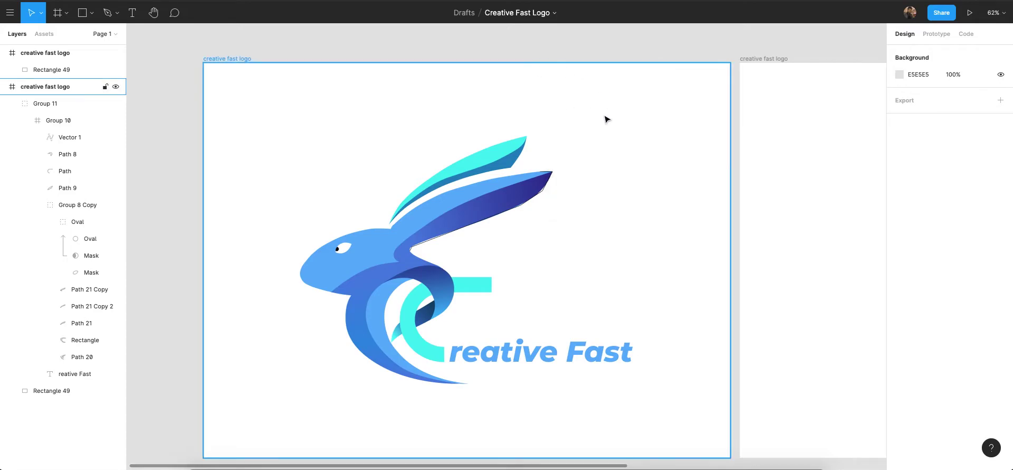
# Run the Iconify plugin to browse its icon sets.
pyautogui.scroll(-1, 372, 48)
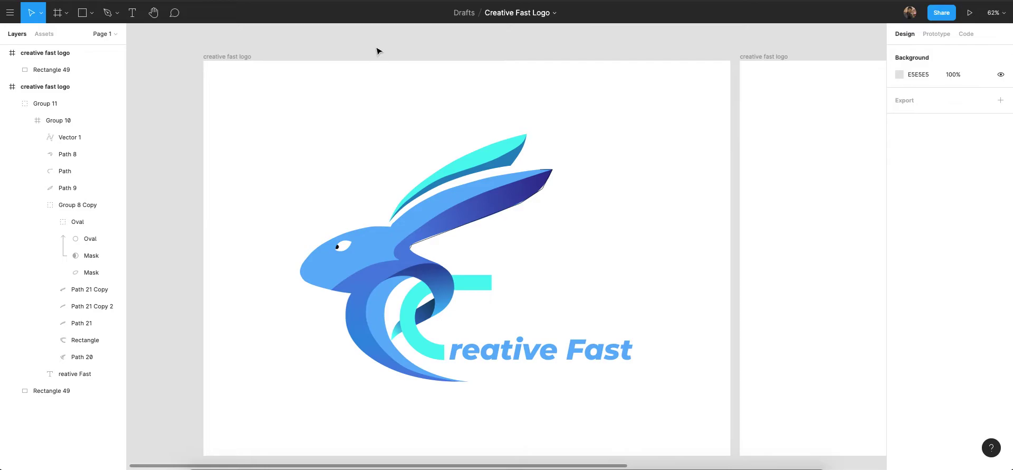
pyautogui.scroll(-1, 391, 53)
pyautogui.scroll(-2, 409, 53)
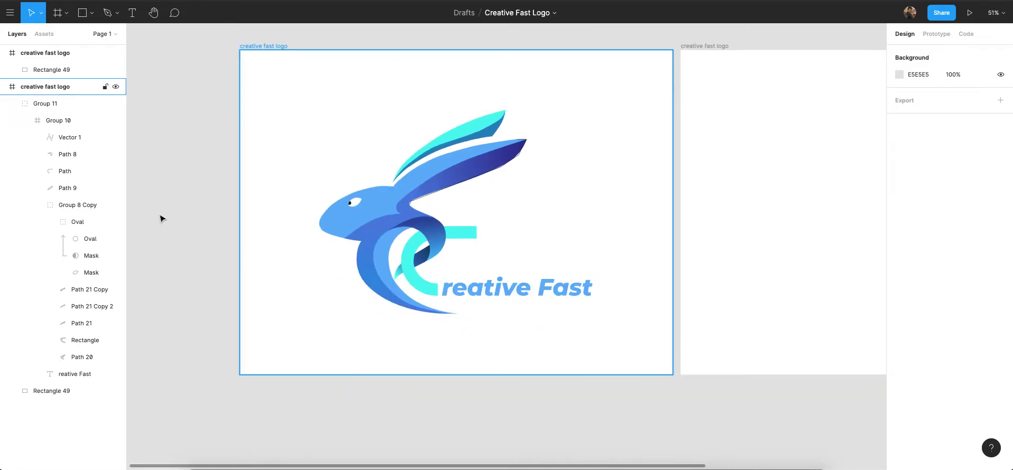
pyautogui.scroll(-1, 224, 264)
pyautogui.rightClick(208, 148)
pyautogui.moveTo(311, 183)
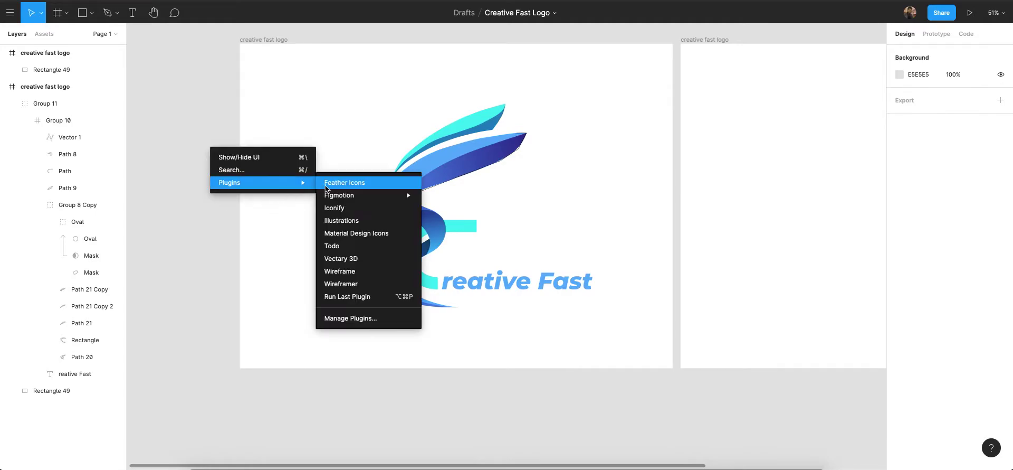
pyautogui.click(384, 210)
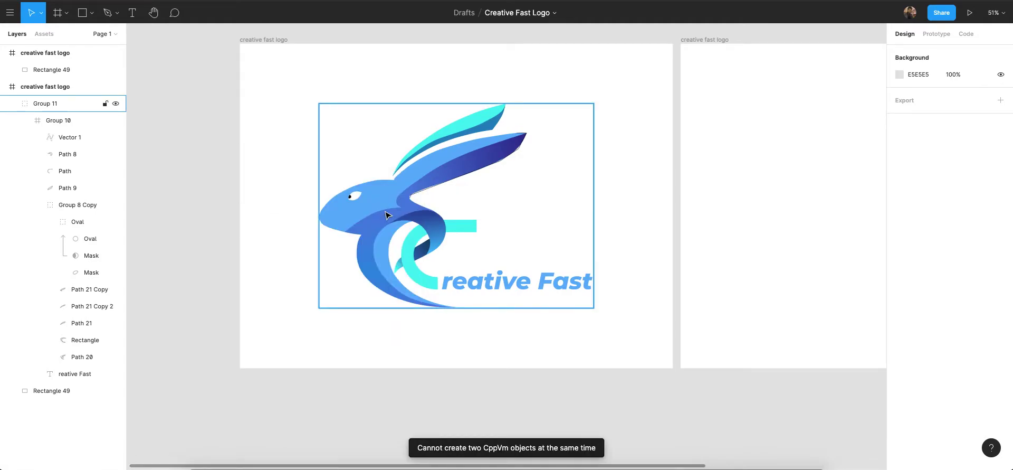
pyautogui.click(219, 140)
pyautogui.rightClick(204, 137)
pyautogui.moveTo(253, 173)
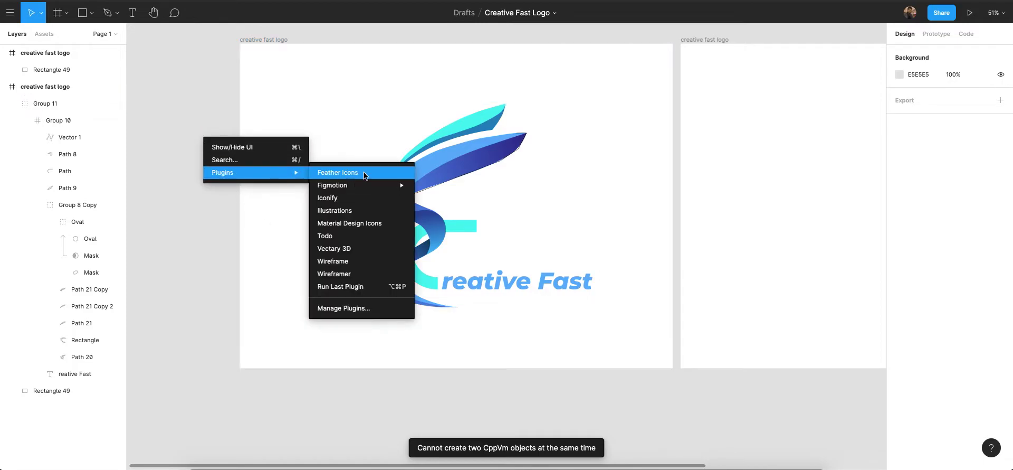
pyautogui.click(370, 201)
pyautogui.moveTo(512, 54)
pyautogui.mouseDown()
pyautogui.moveTo(499, 30)
pyautogui.moveTo(500, 41)
pyautogui.mouseUp()
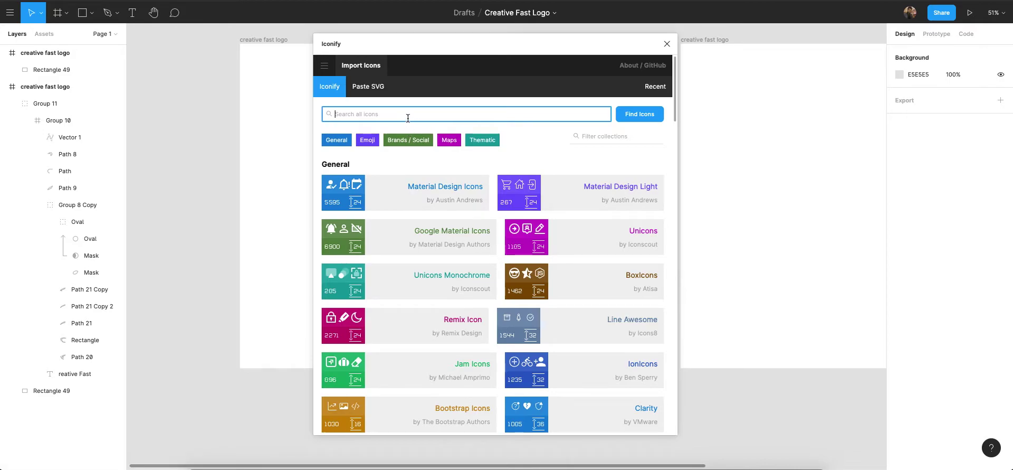
# Search all Iconify icon sets for "Rabbit".
pyautogui.write('fas')
pyautogui.press('BackSpace')
pyautogui.press('BackSpace')
pyautogui.press('BackSpace')
pyautogui.write('R')
pyautogui.press('Return')
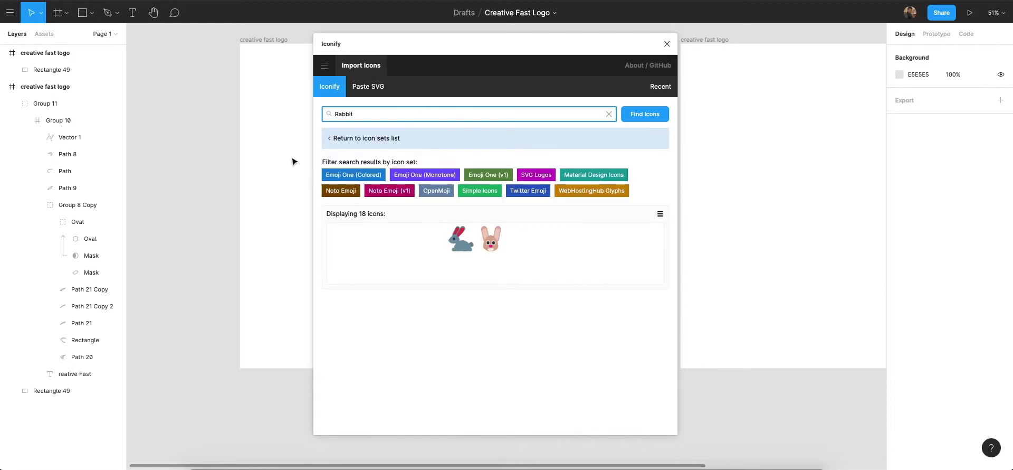
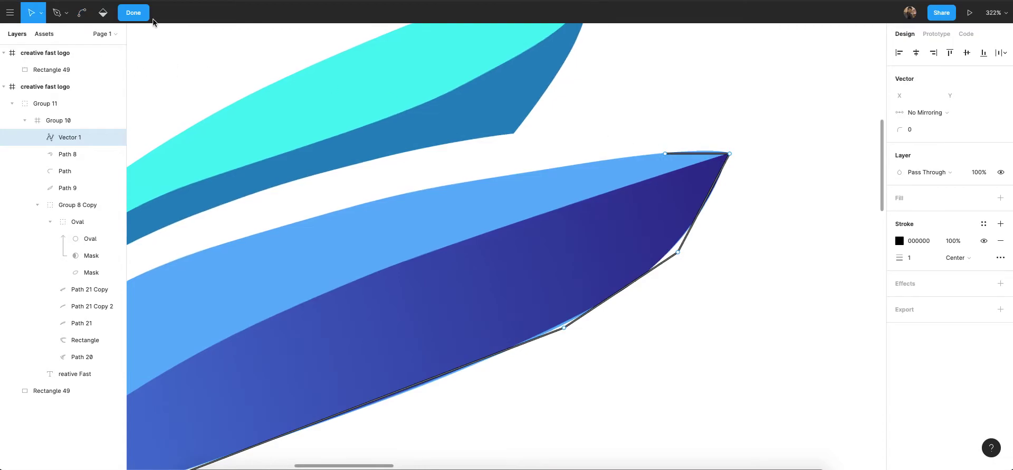
# Try to resume the open ear path with one straight segment from near the tip to the ear's base at the head.
pyautogui.scroll(2, 671, 155)
pyautogui.click(667, 157)
pyautogui.scroll(-5, 667, 157)
pyautogui.hscroll(-2, 667, 158)
pyautogui.hscroll(-2, 520, 183)
pyautogui.click(361, 312)
pyautogui.click(352, 334)
pyautogui.scroll(-3, 334, 218)
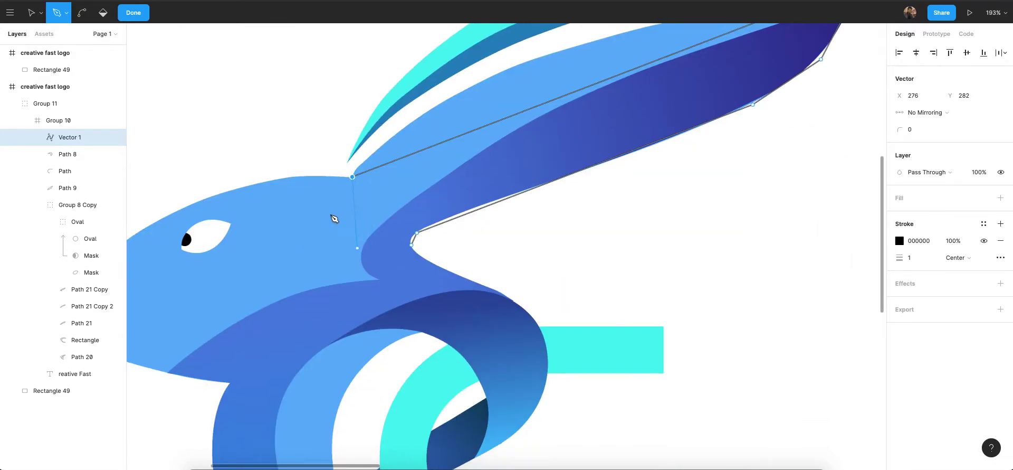
pyautogui.hscroll(-4, 335, 218)
pyautogui.press('super')
pyautogui.scroll(3, 409, 204)
pyautogui.hscroll(5, 461, 210)
pyautogui.press('super')
pyautogui.scroll(5, 454, 217)
pyautogui.scroll(-3, 524, 170)
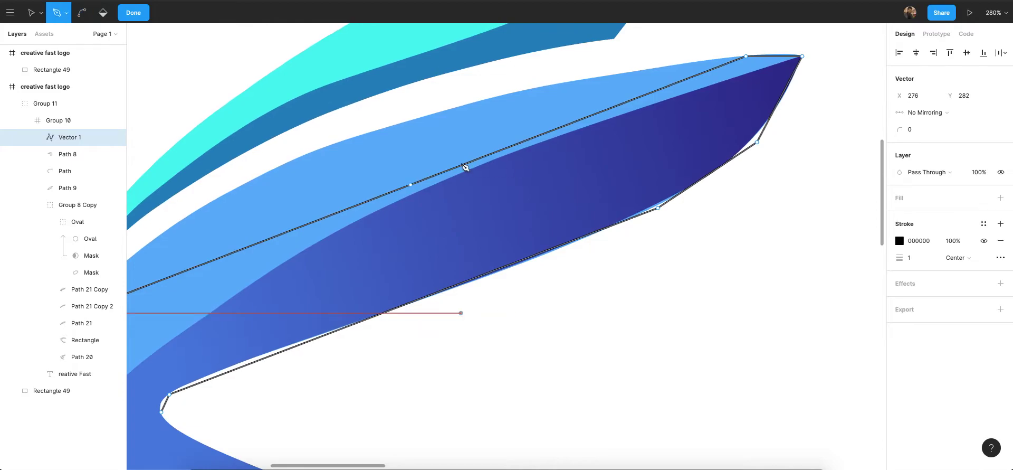
pyautogui.press('super+z')
# Try to trace the lower ear's upper edge with several closely spaced points and undo them.
pyautogui.hscroll(3, 759, 64)
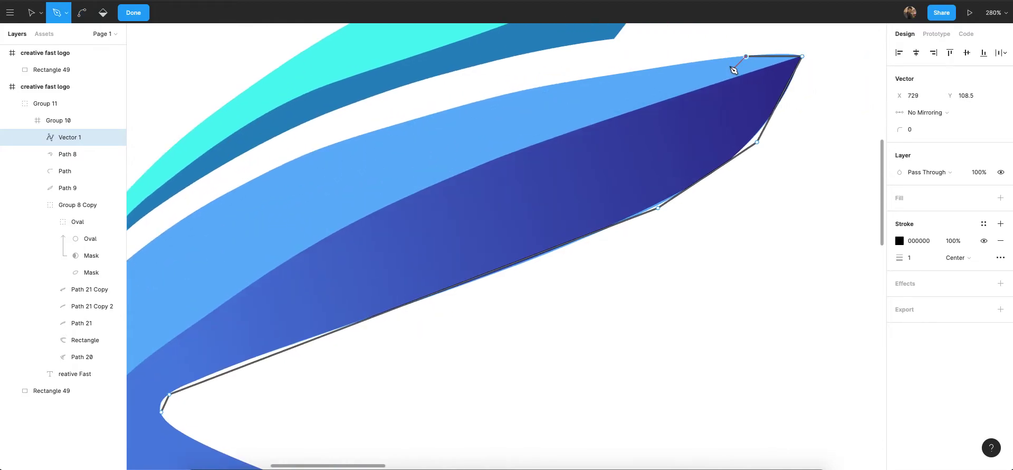
pyautogui.click(686, 66)
pyautogui.hscroll(-4, 686, 68)
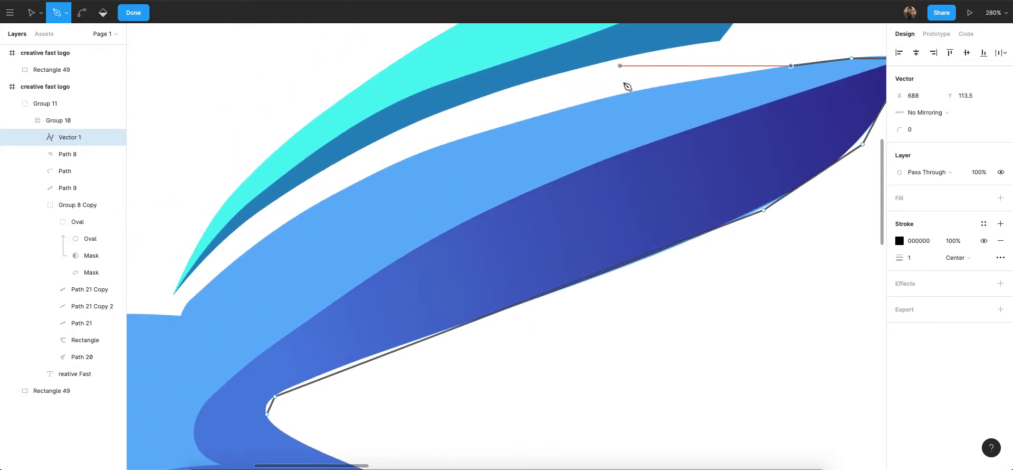
pyautogui.click(679, 83)
pyautogui.hscroll(-2, 681, 87)
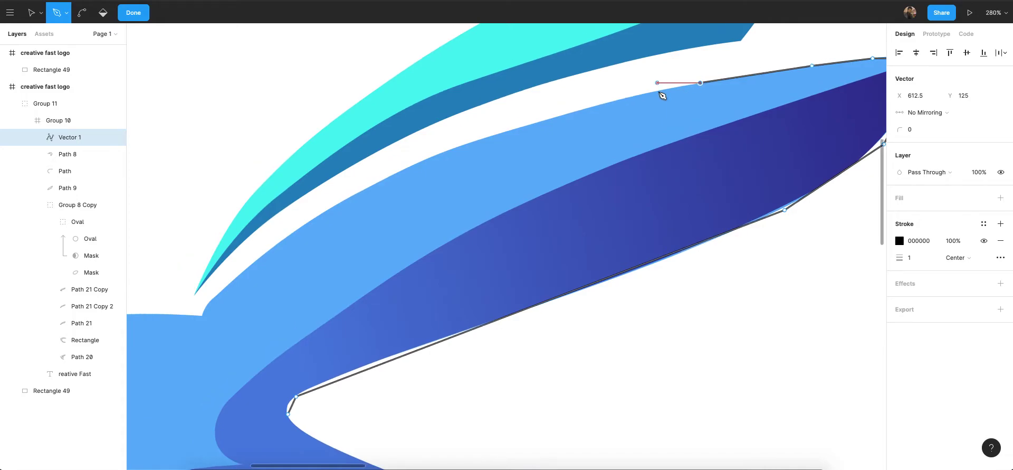
pyautogui.click(601, 110)
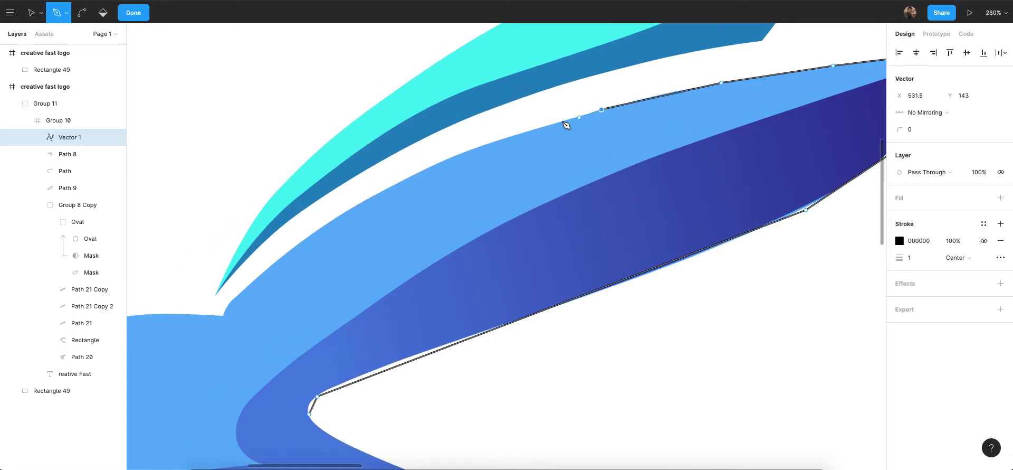
pyautogui.click(517, 135)
pyautogui.scroll(-2, 519, 136)
pyautogui.hotkey('ctrl', 'z')
pyautogui.hotkey('ctrl', 'z')
pyautogui.hotkey('ctrl', 'z')
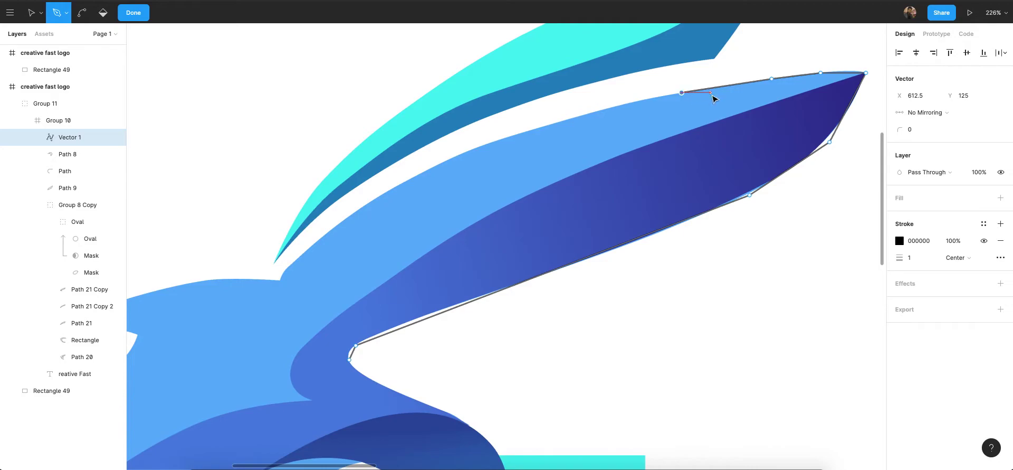
# Extend the path from near the lower ear's tip straight to its base at the head, about X 276, Y 283.
pyautogui.click(401, 176)
pyautogui.hscroll(-2, 414, 214)
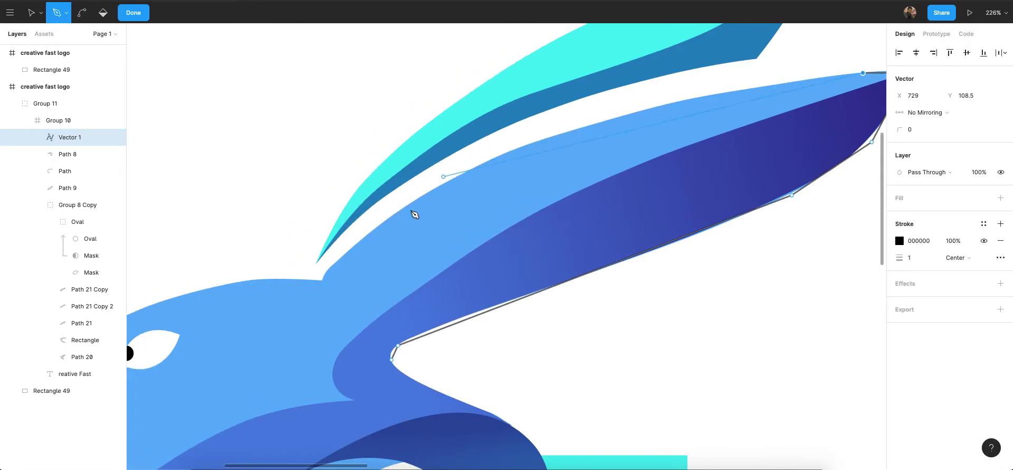
pyautogui.click(323, 282)
pyautogui.scroll(-5, 401, 220)
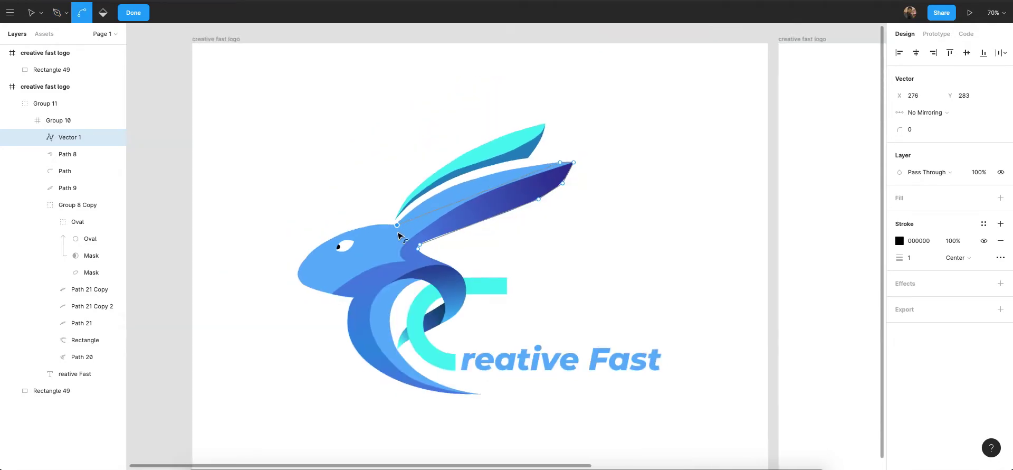
# Continue the Pen path around the head with points at the nose, just below it, and at the throat corner, about X 156, Y 485.
pyautogui.hscroll(-1, 400, 233)
pyautogui.press('p')
pyautogui.keyDown('ctrl'); pyautogui.scroll(3, 405, 232); pyautogui.keyUp('ctrl')
pyautogui.click(254, 304)
pyautogui.scroll(-3, 296, 285)
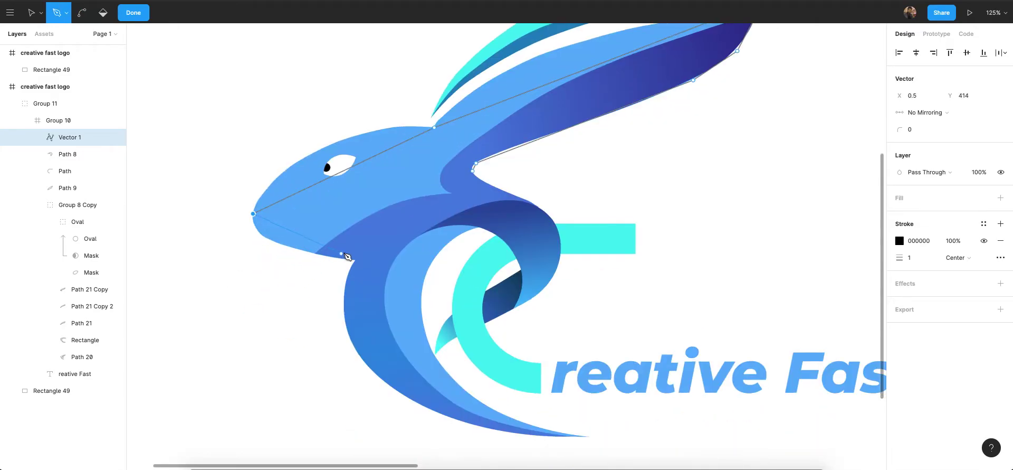
pyautogui.click(262, 236)
pyautogui.scroll(-1, 359, 264)
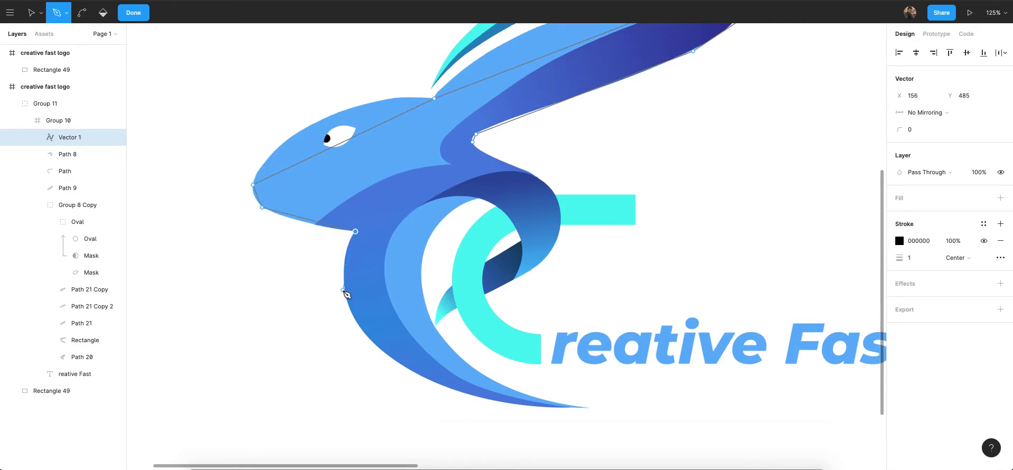
# Continue the path down the outer chest curve to the tail's pointed end, about X 509.5, Y 754.5.
pyautogui.scroll(-1, 347, 297)
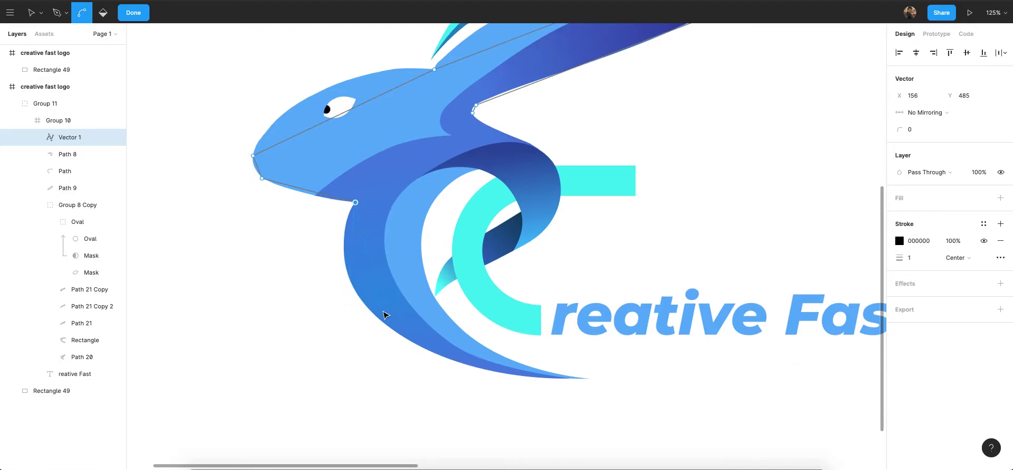
pyautogui.scroll(2, 372, 299)
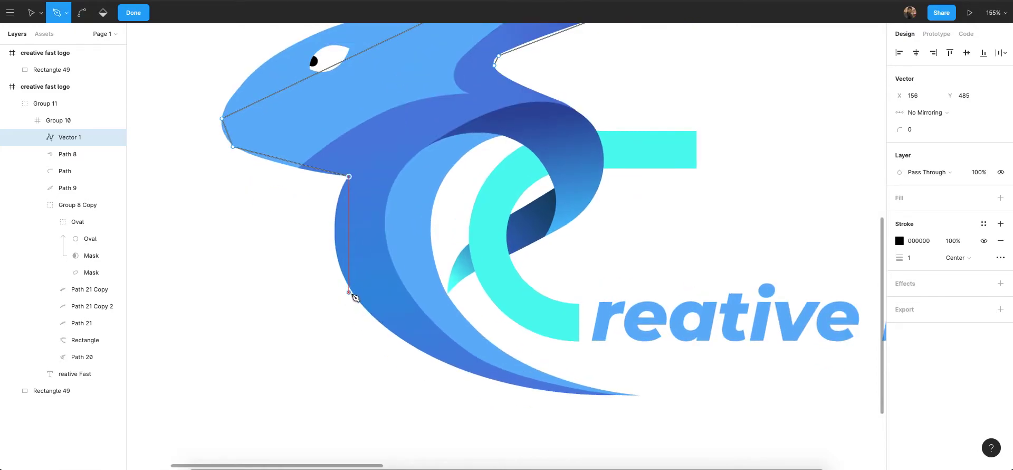
pyautogui.click(355, 296)
pyautogui.click(637, 396)
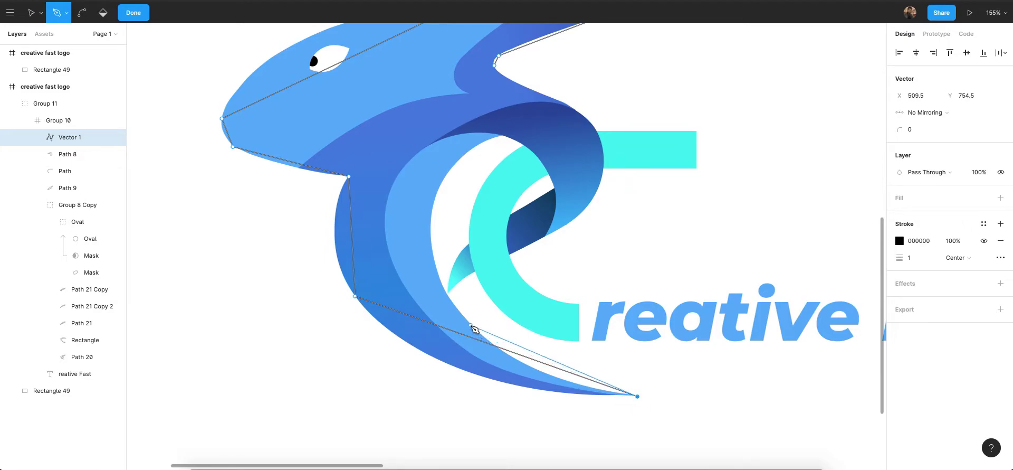
# Continue the path from the tail tip up the light-blue crescent's inner edge with three points, ending at its top, about X 343.5, Y 434.5.
pyautogui.click(470, 323)
pyautogui.scroll(1, 444, 203)
pyautogui.click(441, 192)
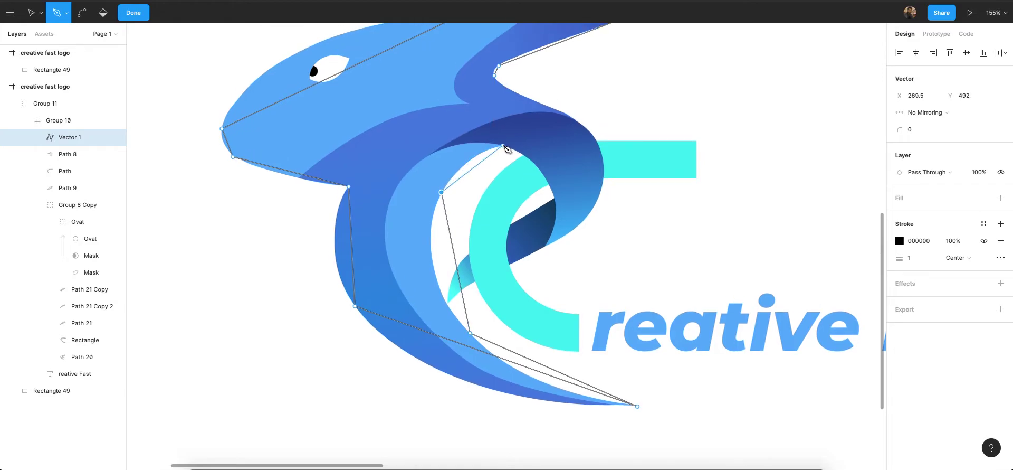
pyautogui.click(502, 145)
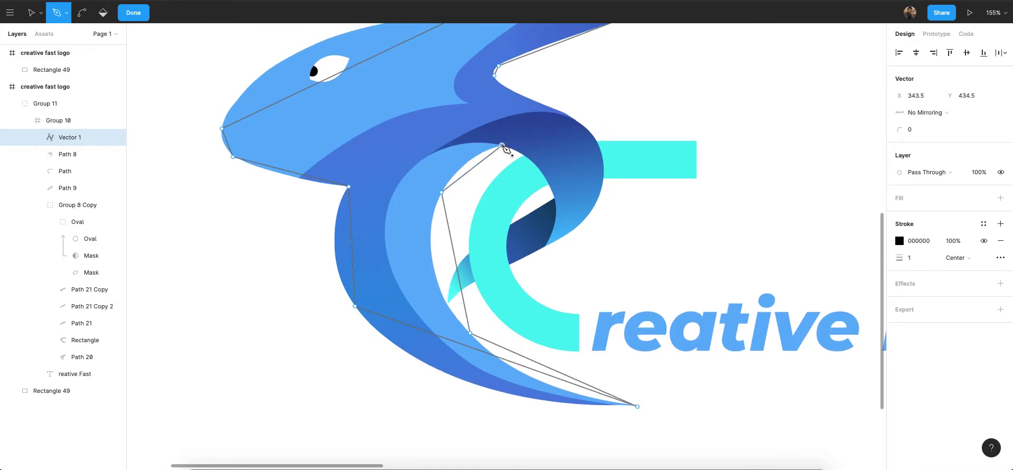
# Continue the path around the loop's inner edge to about X 409.5, Y 499.5, then along the foreleg's upper edge to its tip, about X 276.5, Y 628.
pyautogui.click(553, 192)
pyautogui.scroll(2, 557, 196)
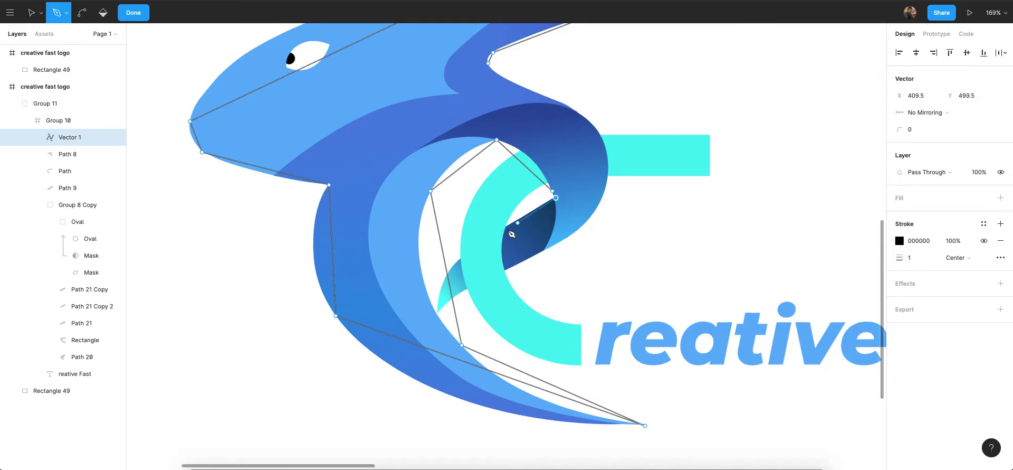
pyautogui.click(452, 267)
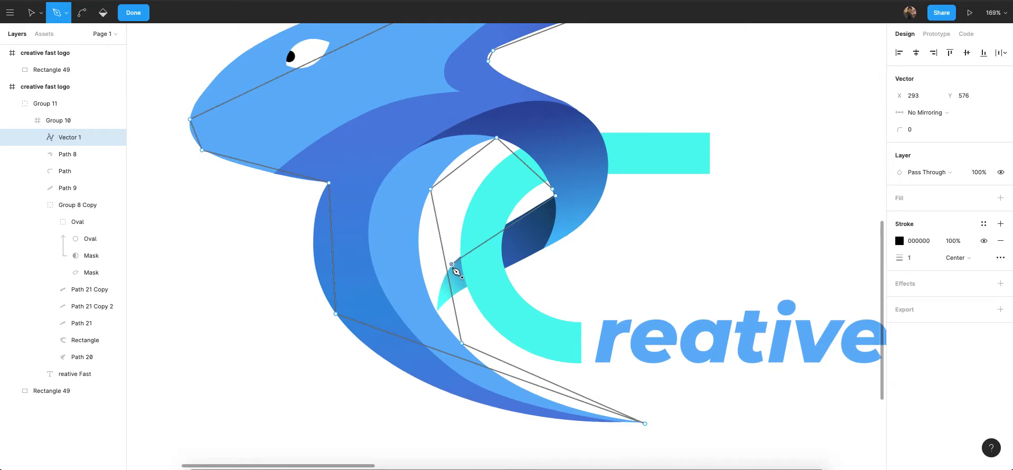
pyautogui.scroll(5, 440, 314)
pyautogui.scroll(-6, 432, 309)
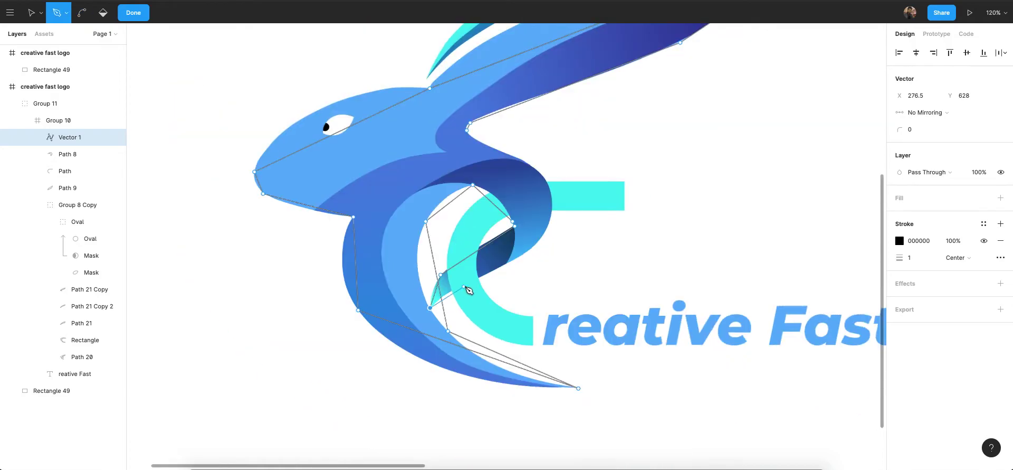
# Continue the path back along the foreleg's lower edge through about X 396.5, Y 559 and up the loop's outer curve through about X 450, Y 522.5.
pyautogui.click(449, 293)
pyautogui.scroll(2, 551, 242)
pyautogui.click(540, 240)
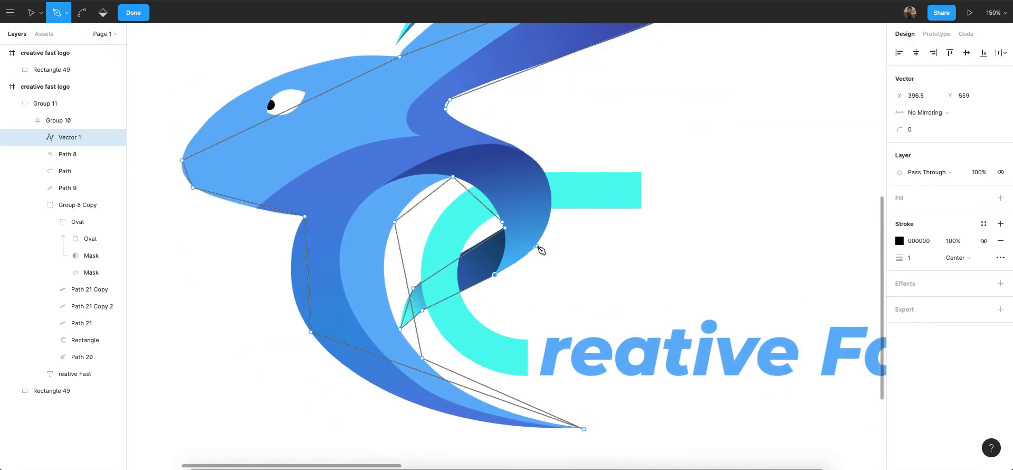
pyautogui.scroll(3, 544, 243)
pyautogui.click(551, 278)
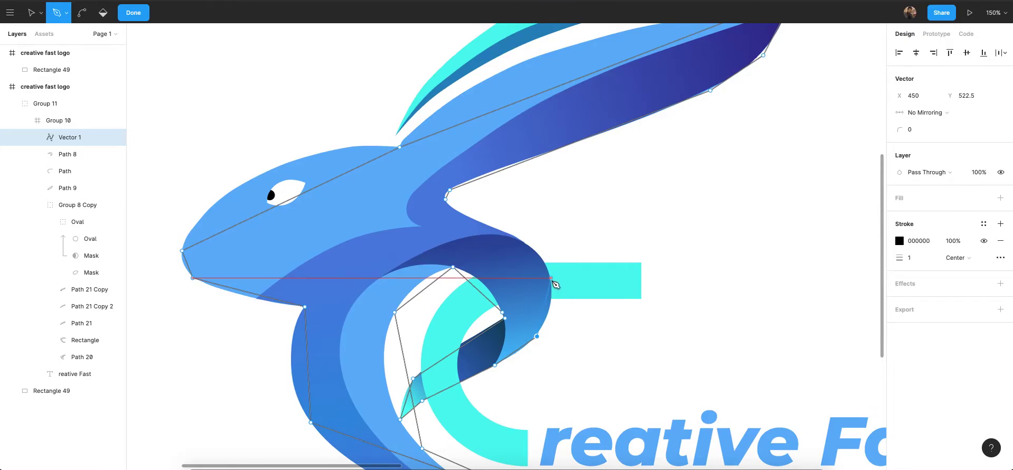
# Add a point on the loop's upper shoulder, about X 434, Y 402, and close the path at the notch below the ear.
pyautogui.scroll(2, 538, 253)
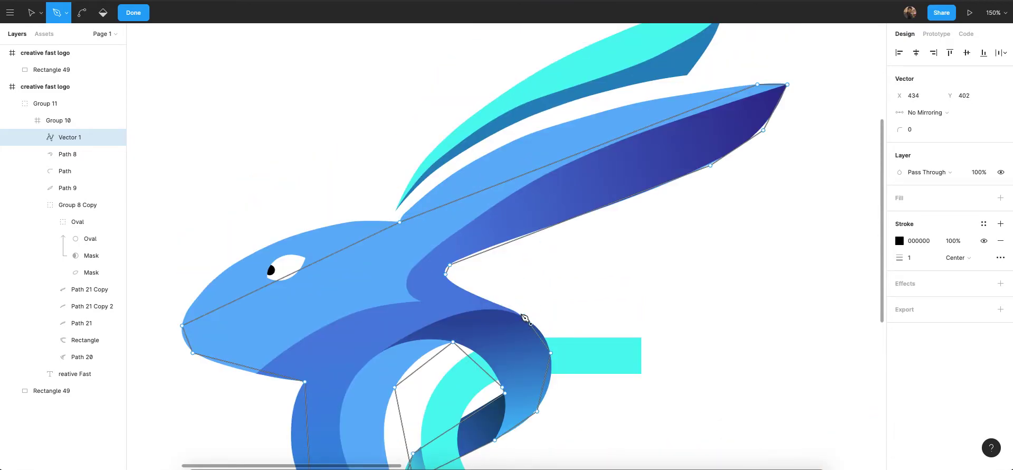
pyautogui.click(447, 275)
pyautogui.scroll(-2, 459, 248)
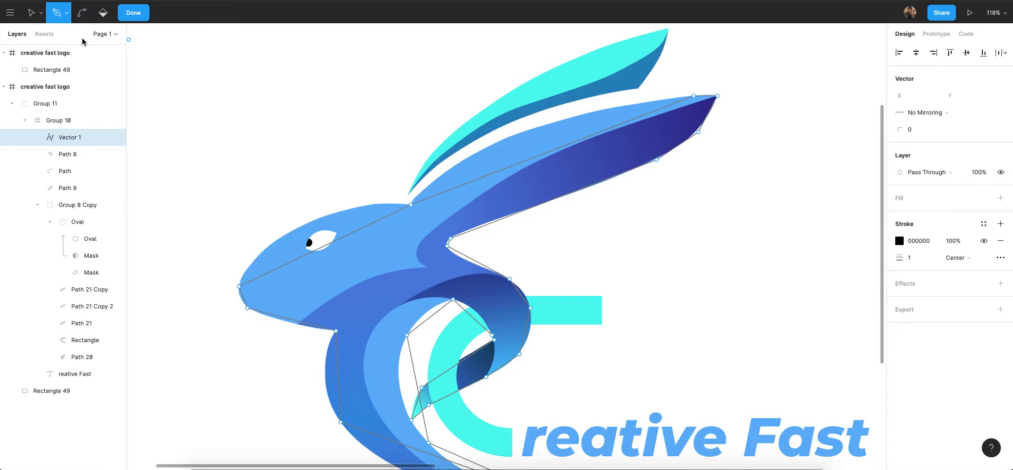
# Bend the straight segment along the ear's upper edge into a curve matching the original ear outline.
pyautogui.click(83, 14)
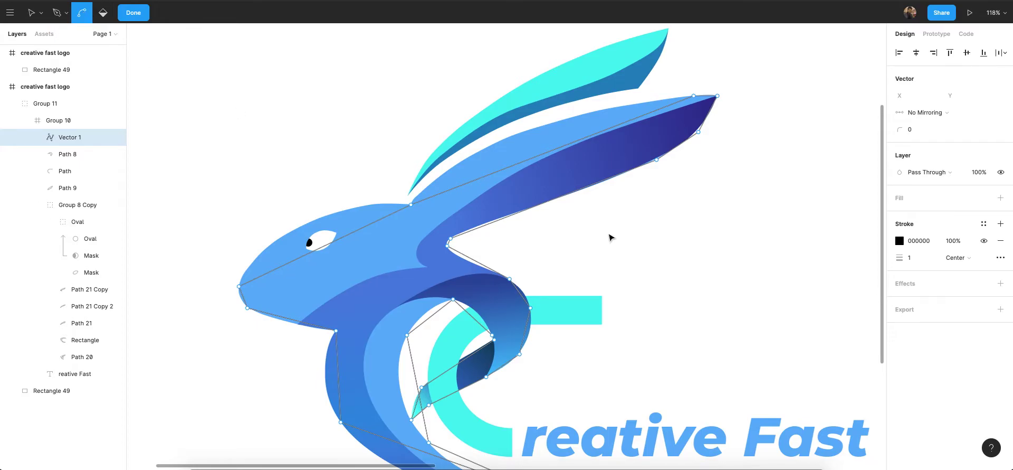
pyautogui.scroll(-2, 414, 209)
pyautogui.scroll(2, 413, 209)
pyautogui.scroll(-5, 414, 211)
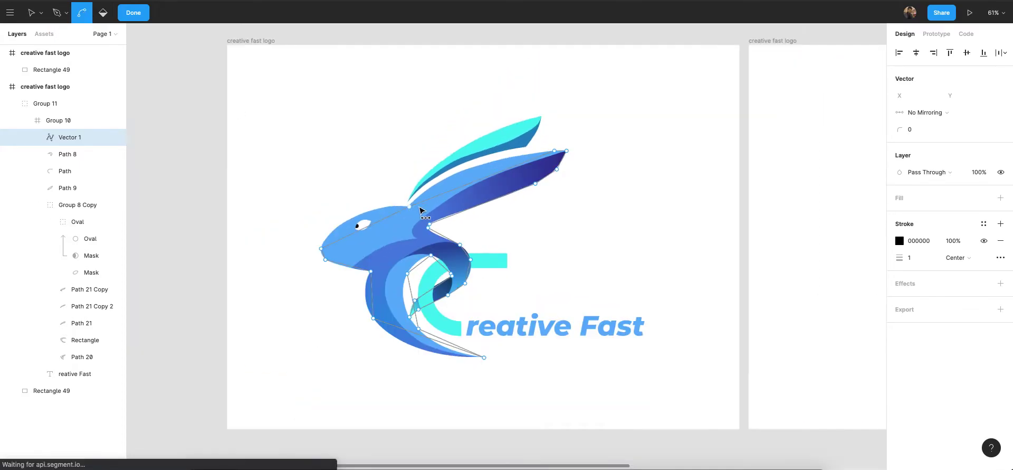
pyautogui.scroll(5, 490, 182)
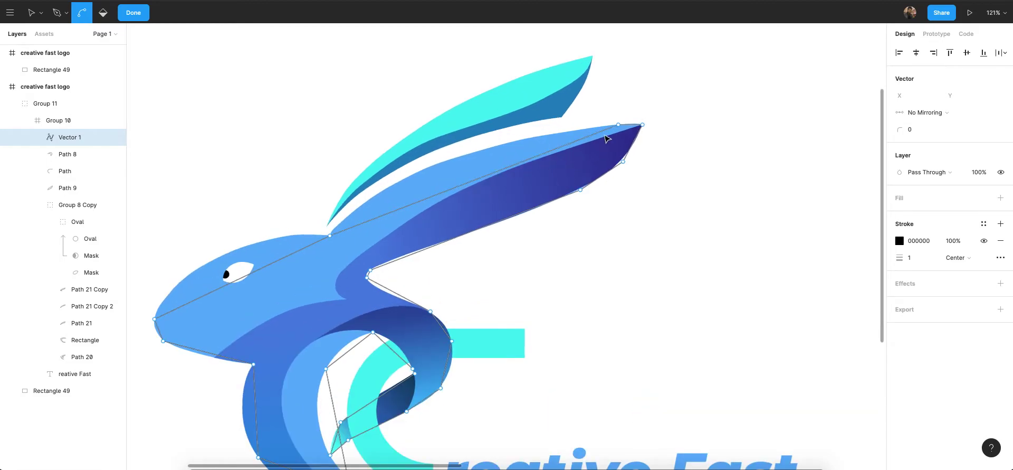
pyautogui.moveTo(471, 181); pyautogui.dragTo(434, 167)
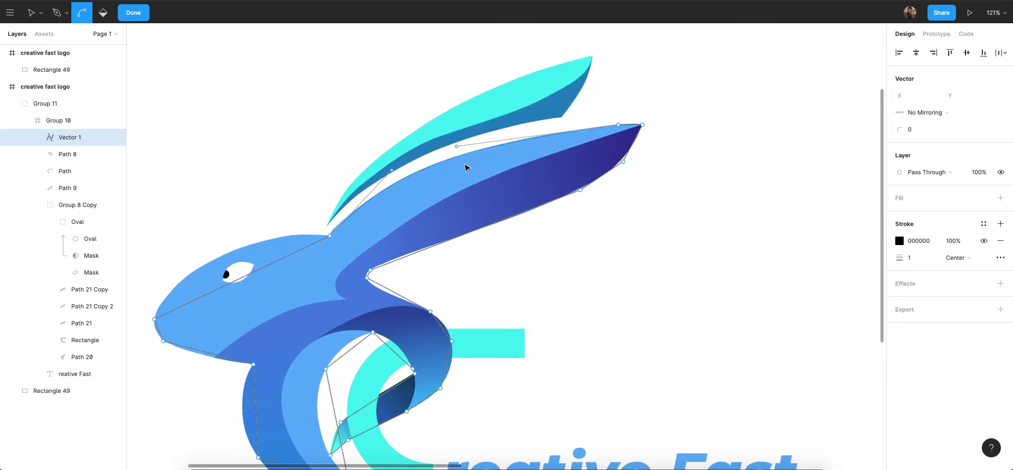
pyautogui.scroll(-3, 402, 199)
pyautogui.scroll(5, 388, 207)
pyautogui.scroll(-2, 359, 232)
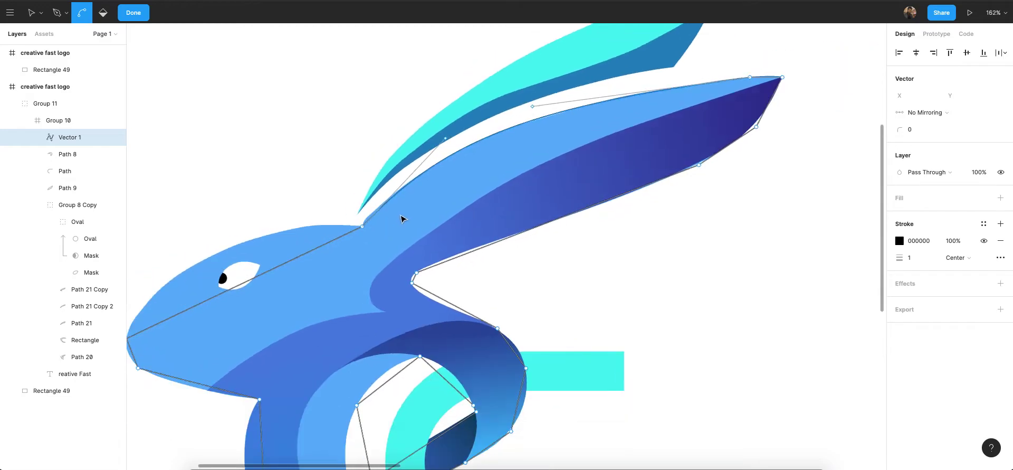
# Bend the segment between the ear base and the nose to follow the top of the head.
pyautogui.scroll(2, 348, 278)
pyautogui.moveTo(368, 258); pyautogui.dragTo(348, 208)
pyautogui.scroll(-1, 283, 283)
pyautogui.scroll(2, 283, 282)
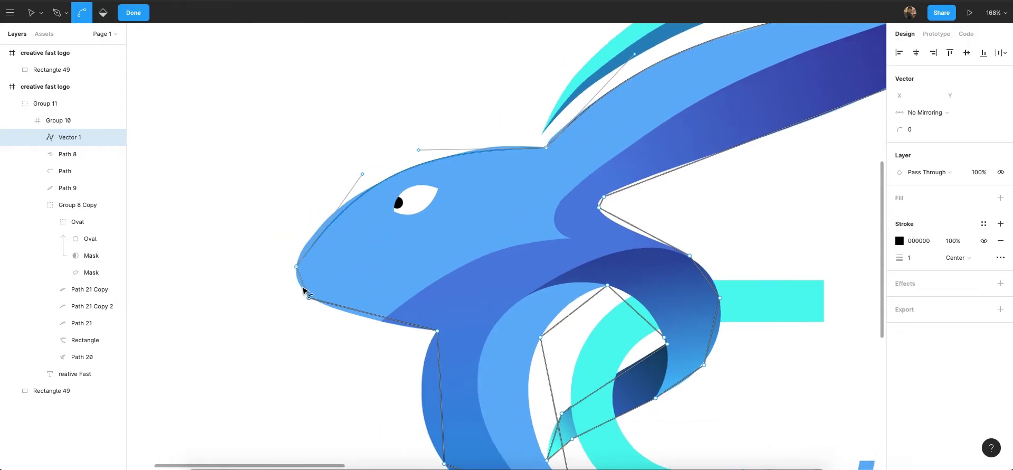
# Bend the short nose segment and the jaw segment so both follow the underside of the rabbit's head.
pyautogui.moveTo(305, 282); pyautogui.dragTo(299, 284)
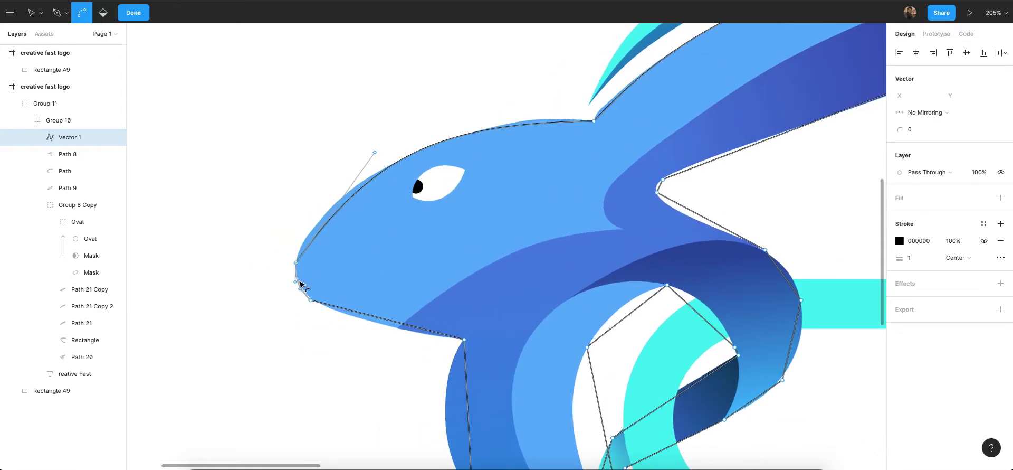
pyautogui.scroll(-2, 394, 318)
pyautogui.moveTo(391, 271); pyautogui.dragTo(391, 273)
pyautogui.scroll(-3, 448, 312)
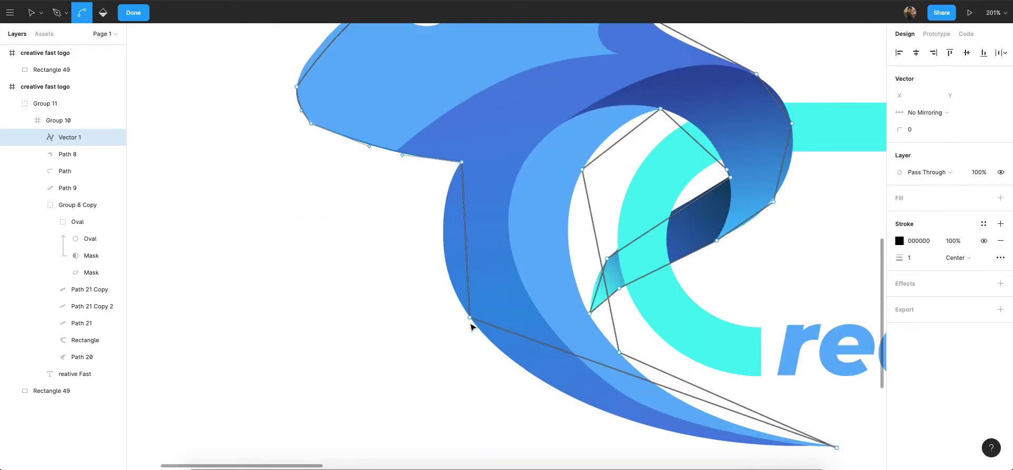
# Bend the segment below the throat corner outward to follow the outer chest curve.
pyautogui.scroll(2, 468, 274)
pyautogui.moveTo(465, 219); pyautogui.dragTo(438, 221)
pyautogui.scroll(-2, 400, 342)
pyautogui.hscroll(2, 401, 343)
pyautogui.scroll(1, 442, 287)
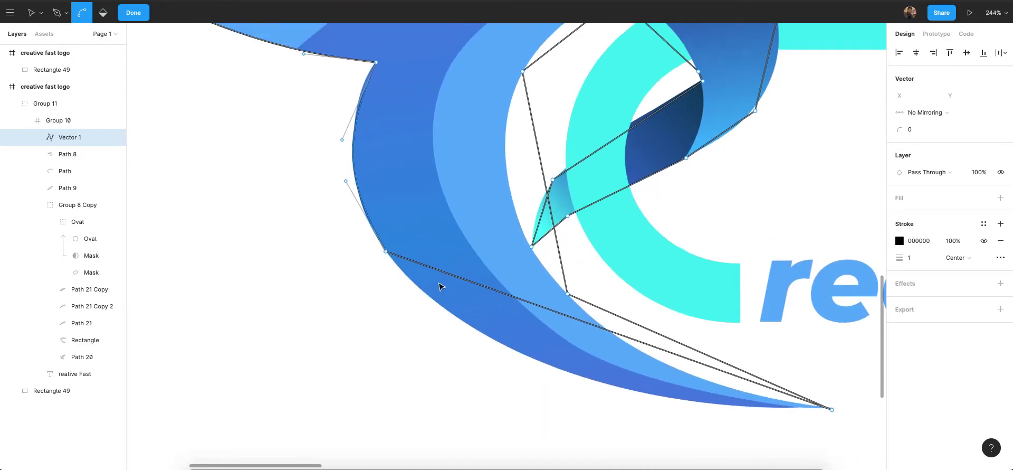
# Pull mirrored handles from the lower chest point toward the tail, ending at about X 297, Y 776.5, to curve the outer edge.
pyautogui.click(34, 13)
pyautogui.hscroll(2, 341, 264)
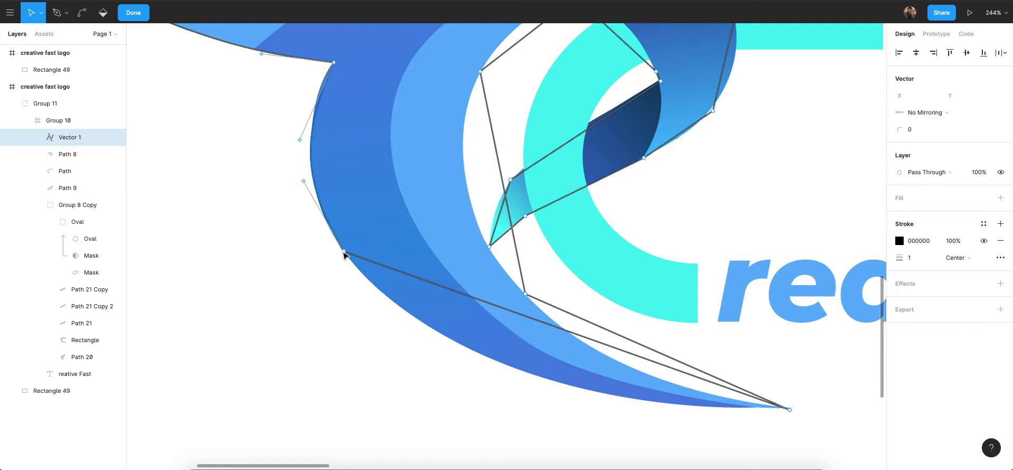
pyautogui.click(66, 13)
pyautogui.click(82, 13)
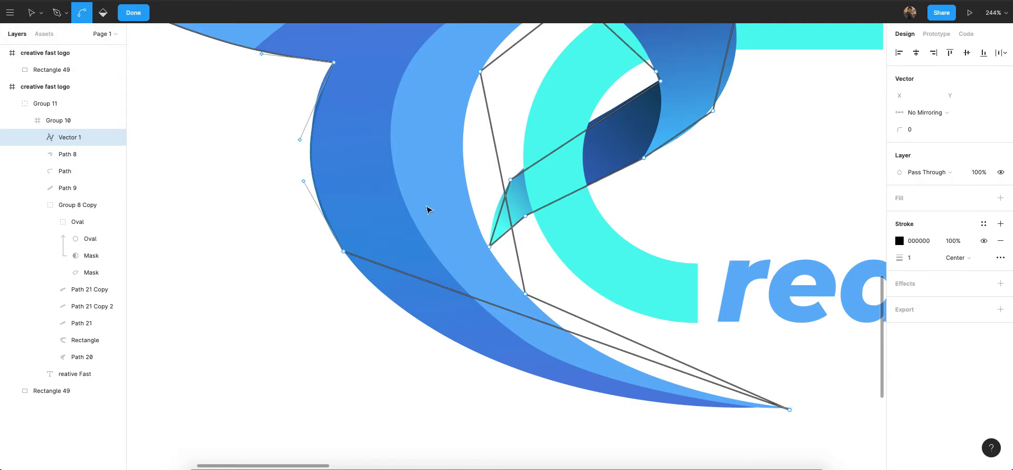
pyautogui.moveTo(344, 253); pyautogui.dragTo(516, 439)
pyautogui.scroll(-5, 517, 439)
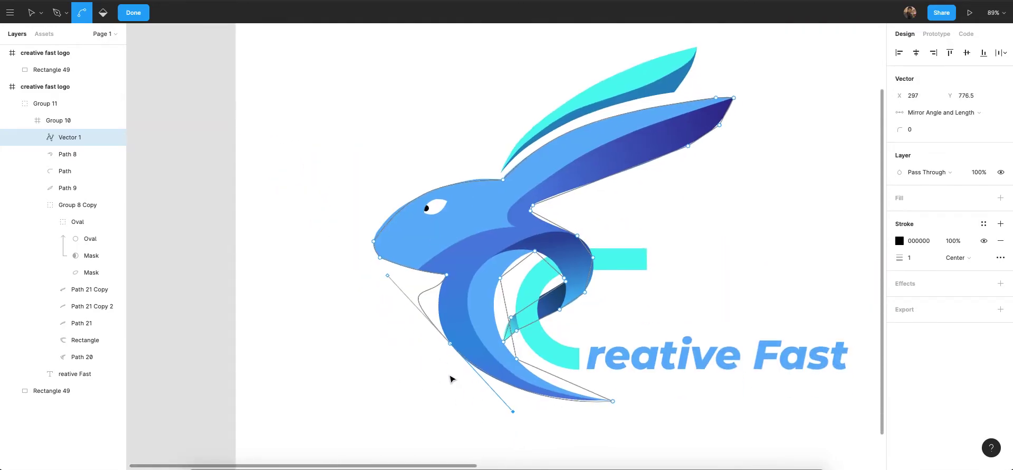
pyautogui.scroll(2, 452, 377)
pyautogui.scroll(4, 410, 315)
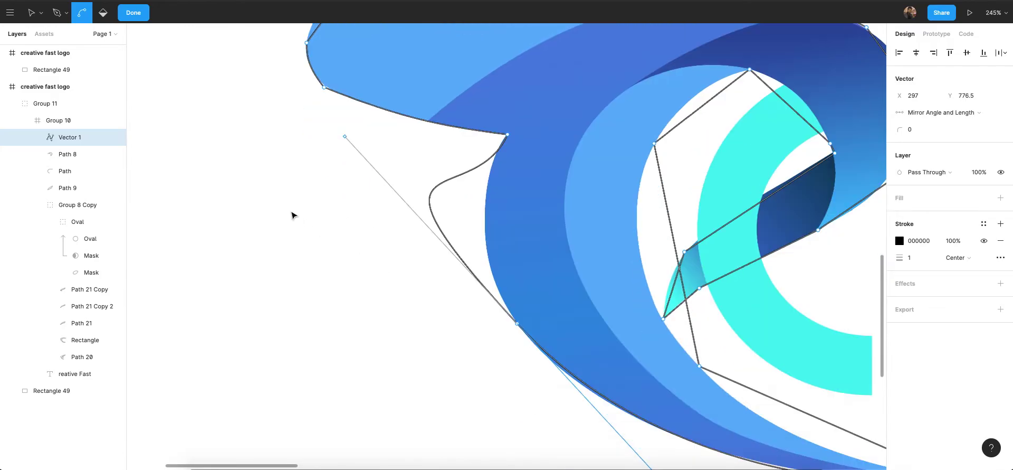
# Bring the lower chest point's upper handle back near the chest outline, about X 129.5, Y 566.5.
pyautogui.scroll(-2, 294, 217)
pyautogui.scroll(1, 337, 201)
pyautogui.moveTo(331, 136); pyautogui.dragTo(429, 217)
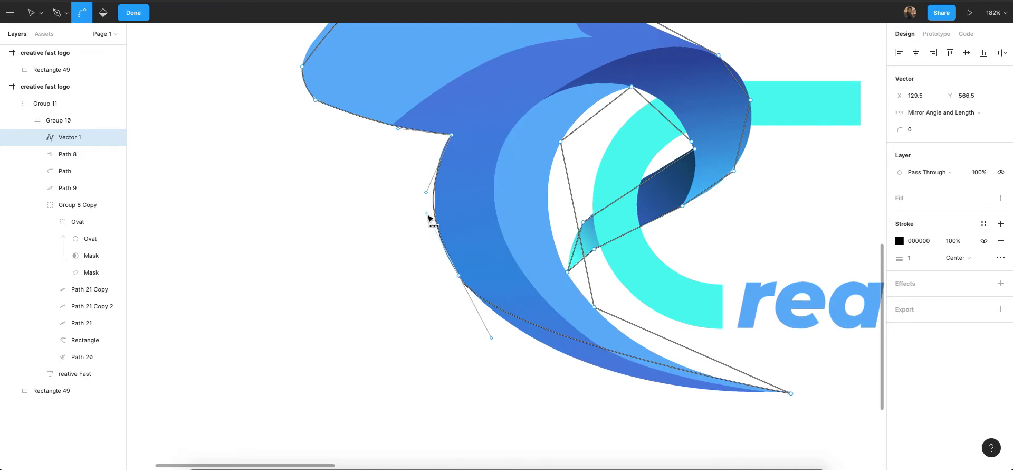
# Move the lower chest point farther down the outer edge and set its upper handle at about X 127, Y 617.5.
pyautogui.scroll(1, 500, 319)
pyautogui.hscroll(3, 500, 320)
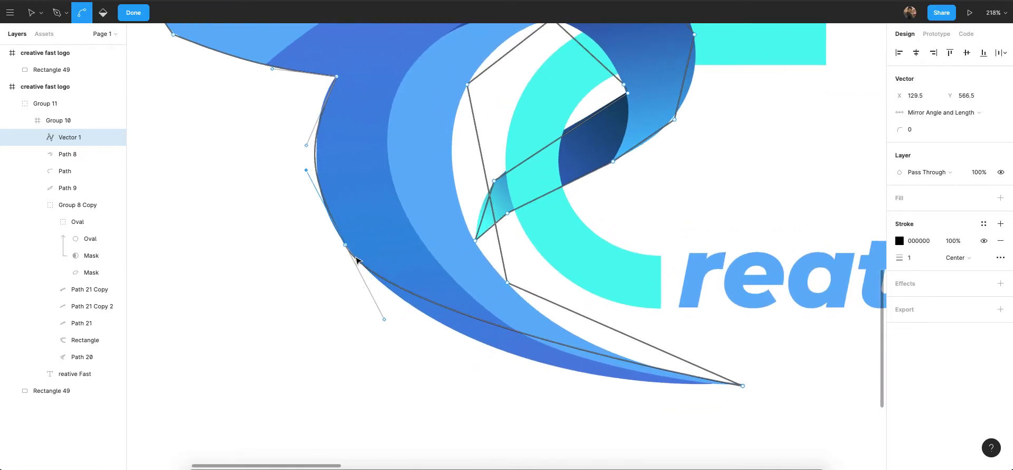
pyautogui.press('v')
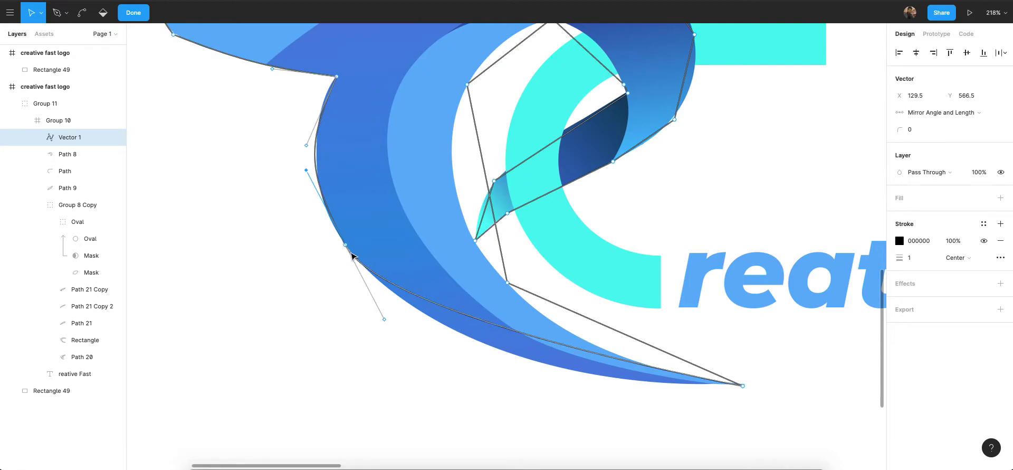
pyautogui.moveTo(345, 246); pyautogui.dragTo(304, 230)
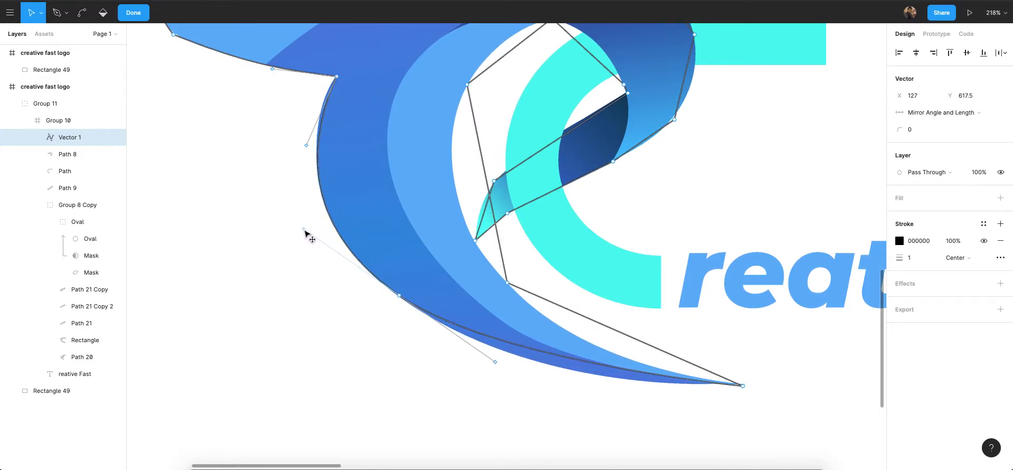
pyautogui.scroll(-2, 429, 255)
pyautogui.scroll(1, 546, 341)
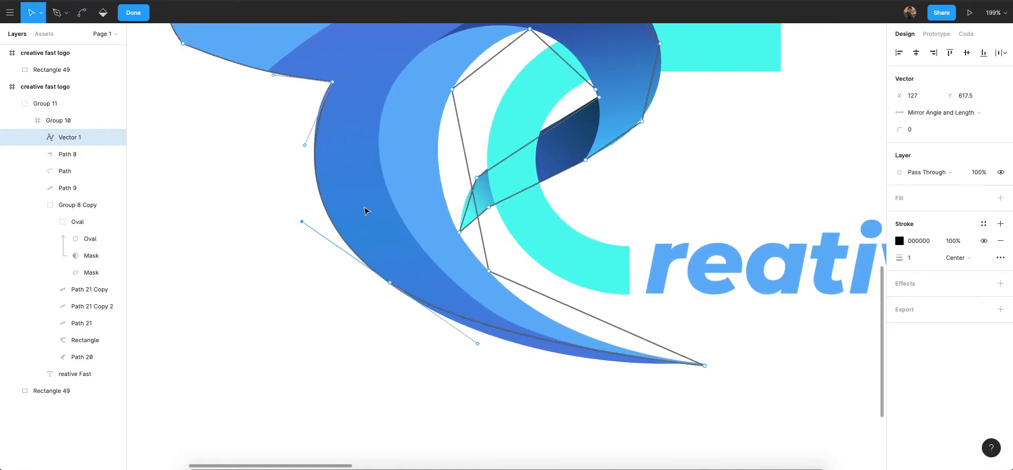
# Turn the three points on the light-blue crescent's inner edge into curve points with the Bend tool.
pyautogui.press('ctrl')
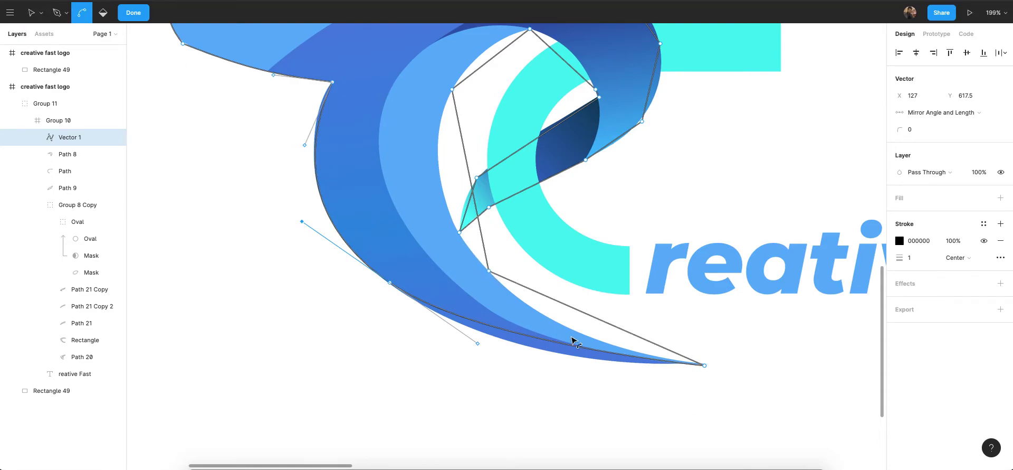
pyautogui.click(489, 272)
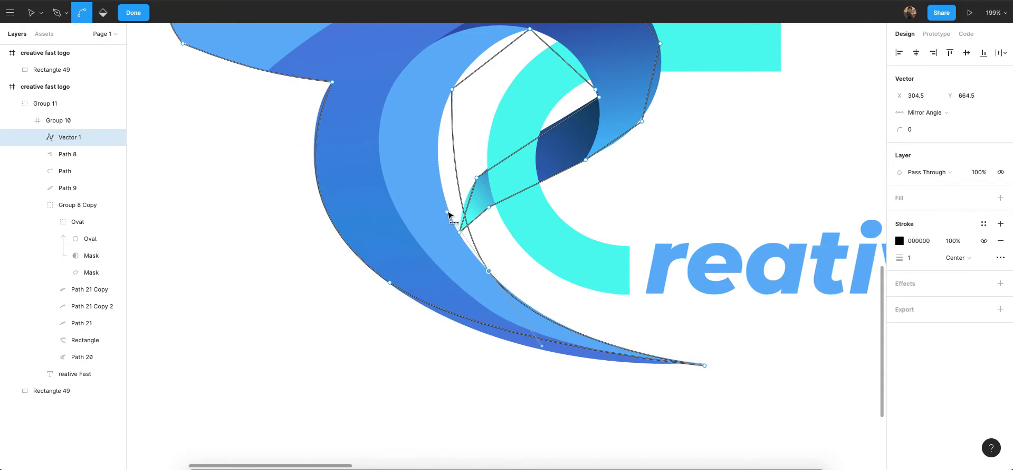
pyautogui.scroll(2, 466, 158)
pyautogui.click(452, 181)
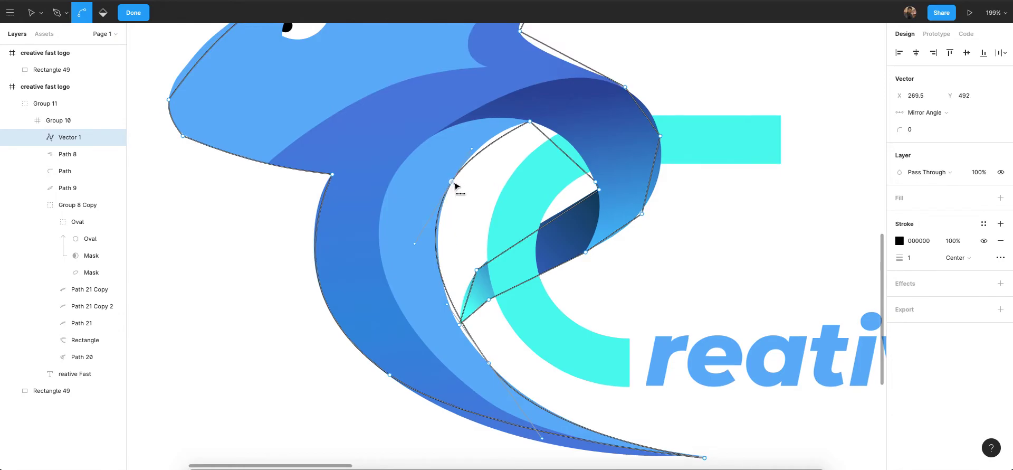
pyautogui.hscroll(1, 454, 182)
pyautogui.click(489, 122)
pyautogui.hscroll(2, 527, 179)
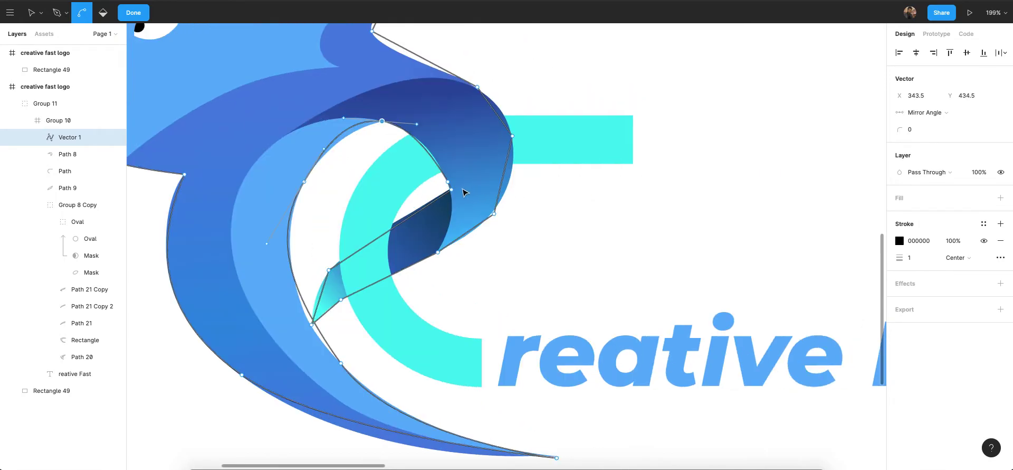
# Curve the path along the foreleg's upper edge and add curve handles to its lower corner point at about X 304.5, Y 604.
pyautogui.moveTo(329, 272); pyautogui.dragTo(348, 242)
pyautogui.scroll(-1, 350, 230)
pyautogui.scroll(-1, 344, 282)
pyautogui.click(342, 279)
pyautogui.scroll(4, 432, 311)
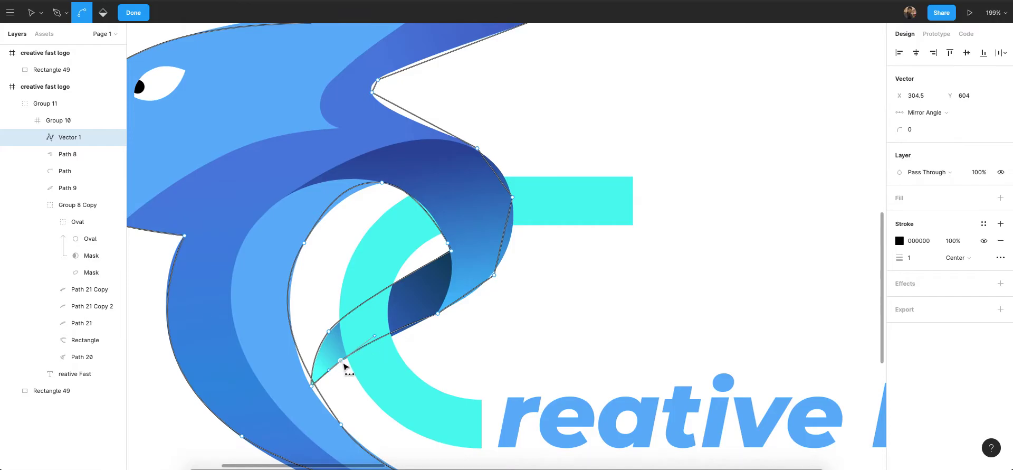
# Adjust the foreleg's lower corner point with short mirrored handles, placing one at about X 297, Y 609.
pyautogui.scroll(10, 348, 329)
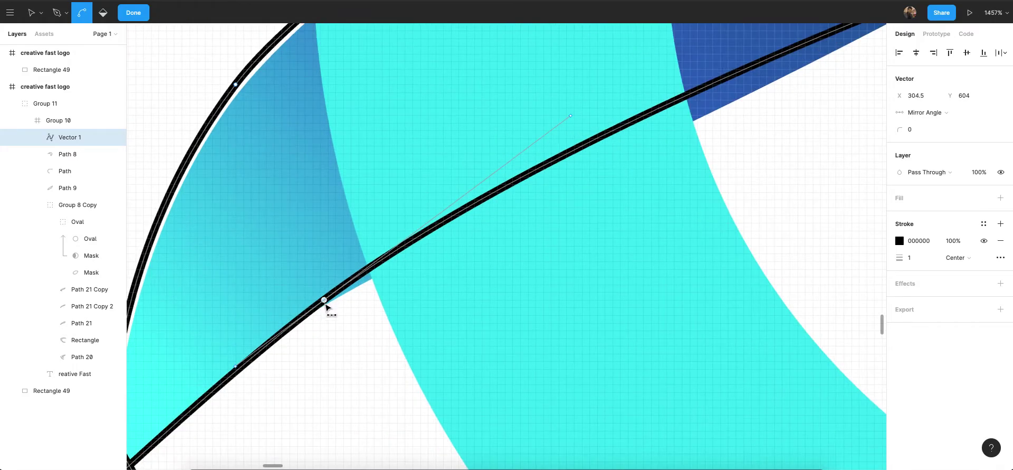
pyautogui.moveTo(325, 305); pyautogui.dragTo(279, 333)
pyautogui.scroll(-5, 279, 333)
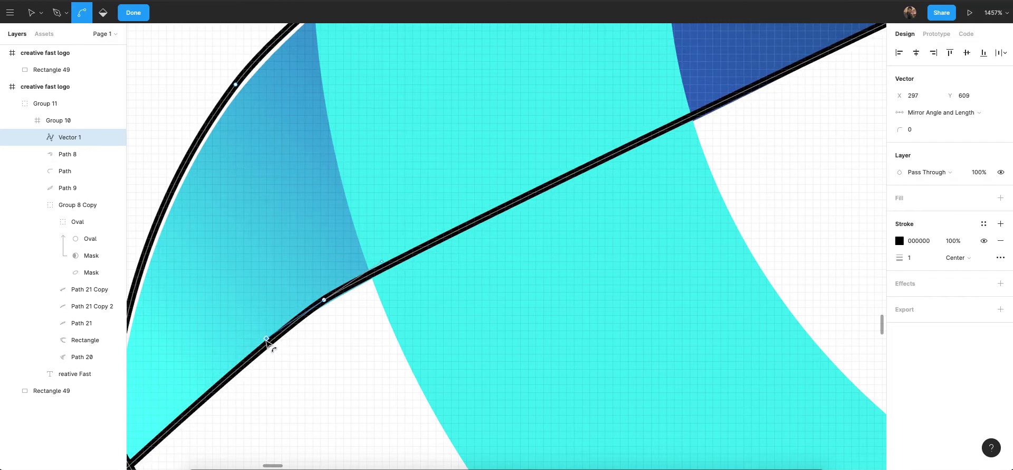
pyautogui.scroll(-3, 422, 269)
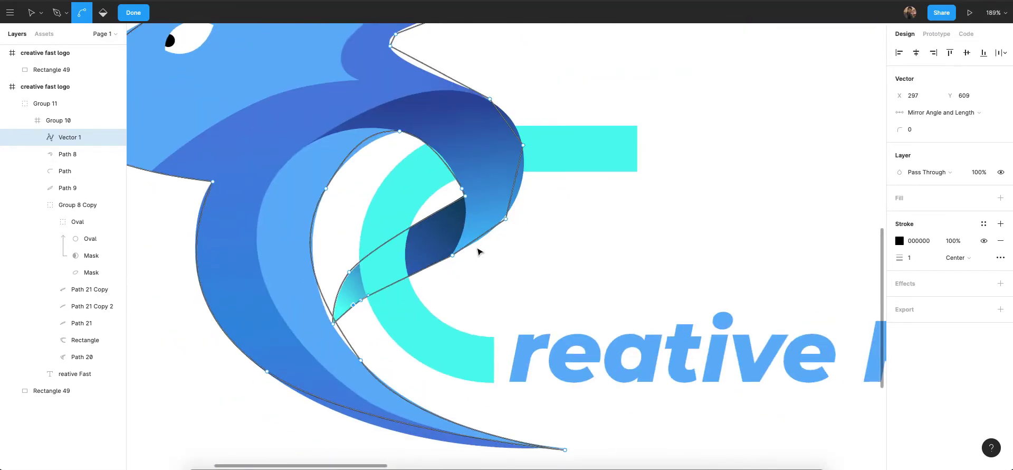
# Try toggling the curve handles on the light-blue crescent's top point, and undo the change.
pyautogui.scroll(4, 477, 251)
pyautogui.scroll(1, 382, 194)
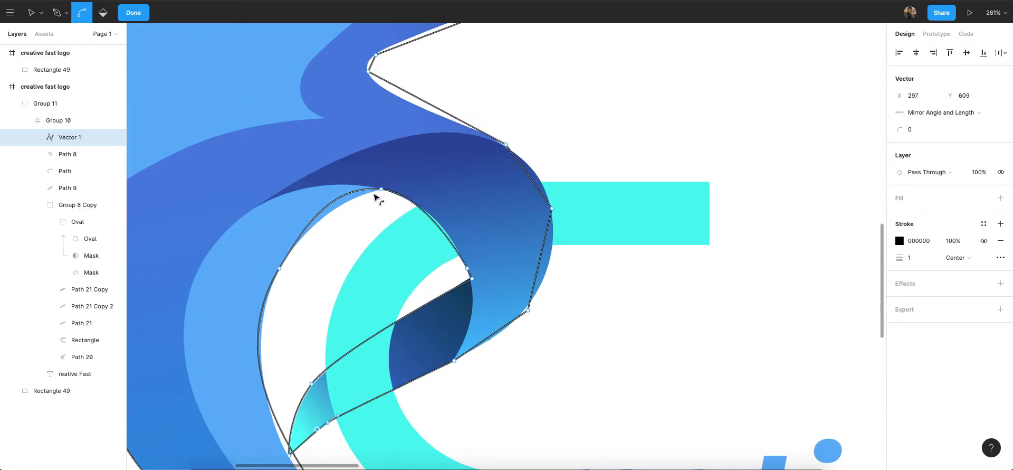
pyautogui.click(381, 189)
pyautogui.hotkey('ctrl', 'z')
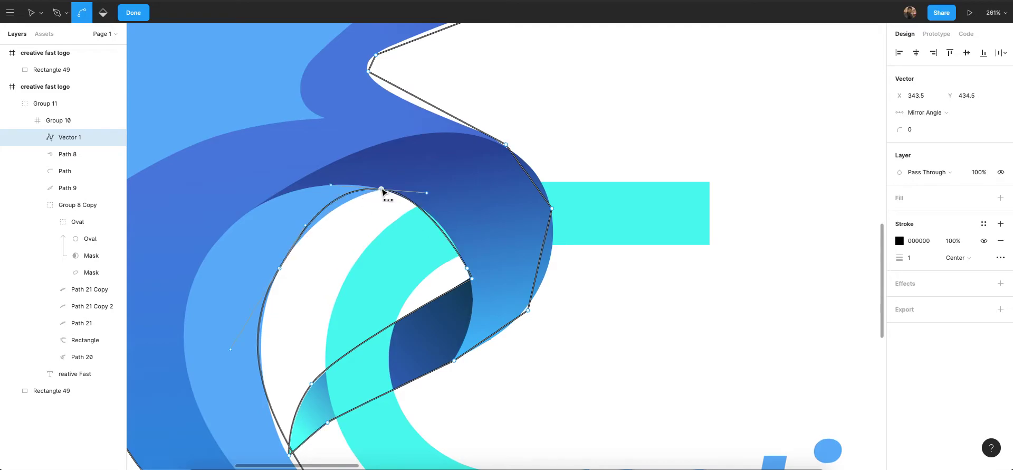
# Adjust the light-blue crescent's top point handle to about X 316, Y 438 and select the path point on the opening's inner right edge.
pyautogui.moveTo(330, 185); pyautogui.dragTo(344, 195)
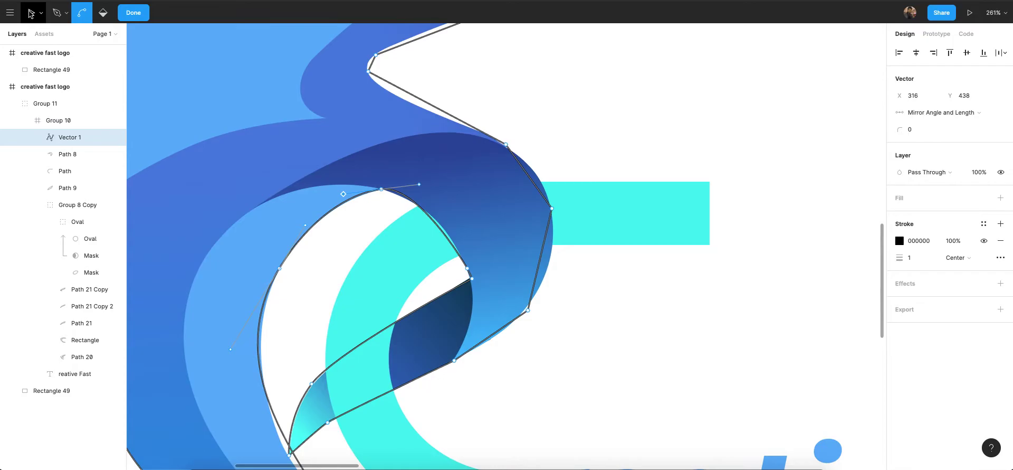
pyautogui.click(30, 12)
pyautogui.scroll(5, 459, 242)
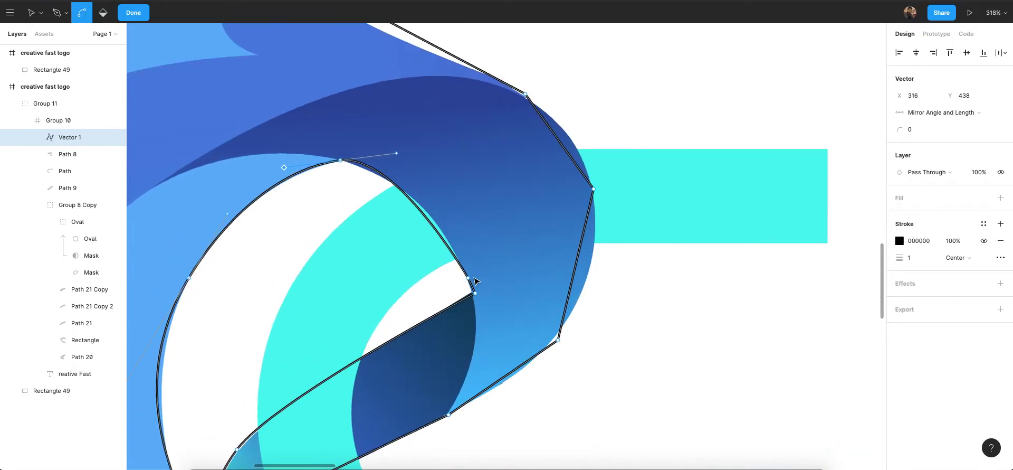
pyautogui.click(467, 279)
pyautogui.scroll(-5, 475, 287)
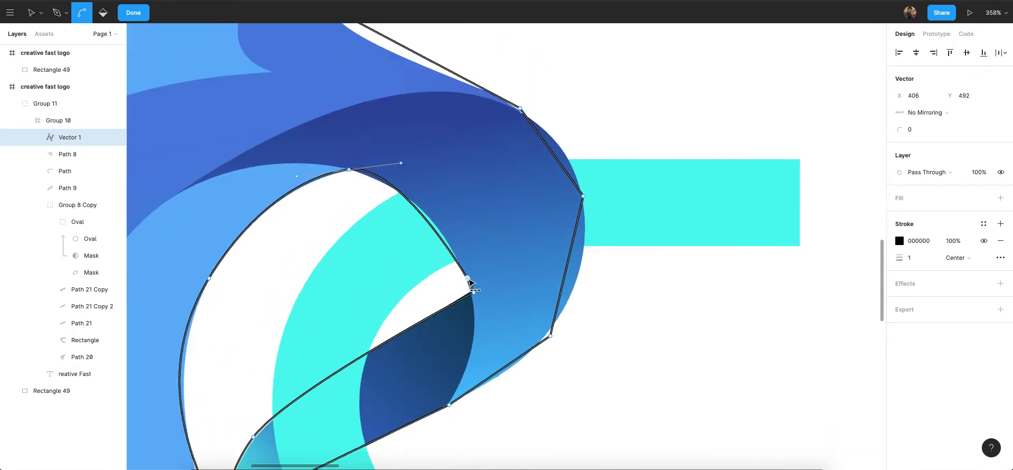
pyautogui.scroll(3, 522, 316)
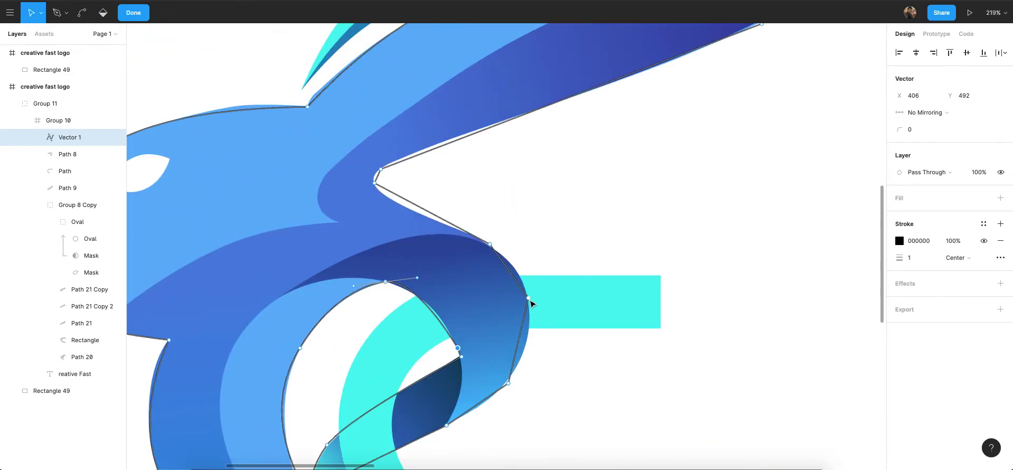
# Add curve handles to the path's right and upper points on the dark-blue loop's outer edge, matching the logo's contour.
pyautogui.click(529, 299)
pyautogui.scroll(-2, 538, 306)
pyautogui.press('ctrl')
pyautogui.moveTo(529, 247); pyautogui.dragTo(538, 280)
pyautogui.scroll(-1, 517, 222)
pyautogui.moveTo(490, 191); pyautogui.dragTo(454, 154)
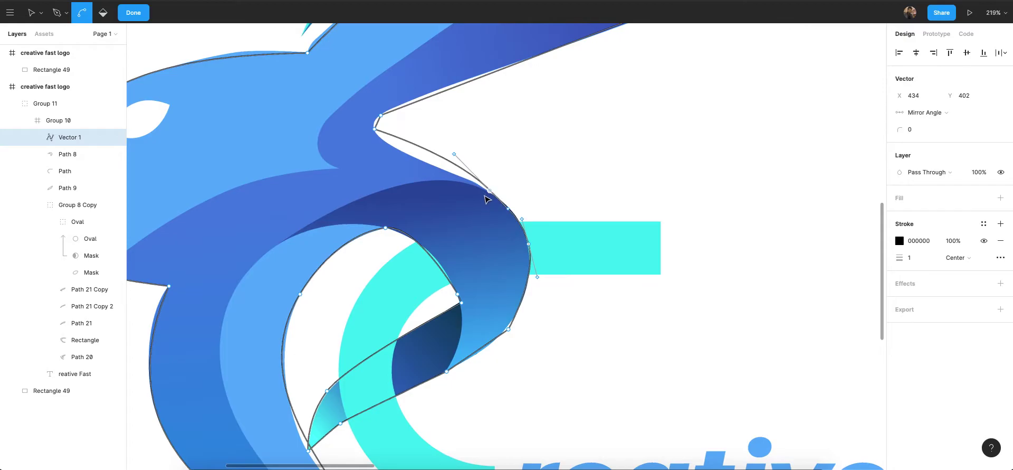
pyautogui.scroll(2, 480, 223)
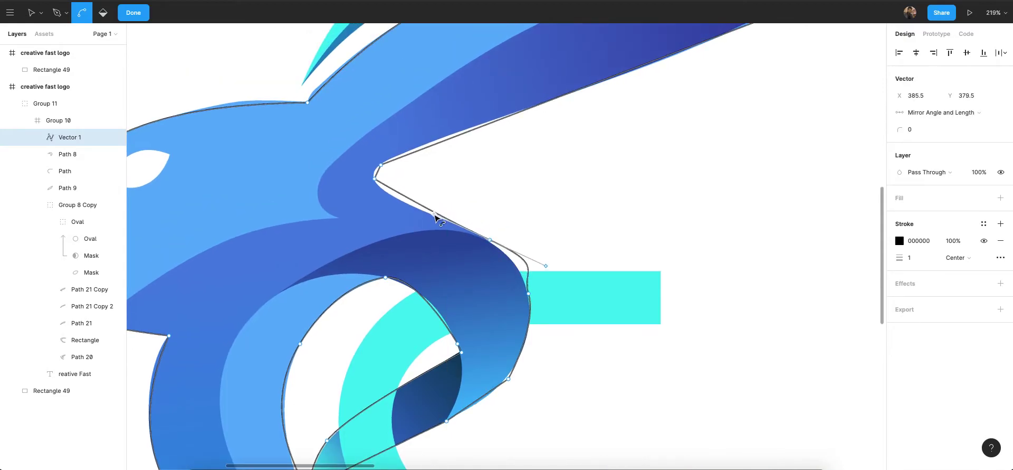
# Round the two path points in the notch between neck and lower ear, placing the upper point's handle at about X 333, Y 339.5.
pyautogui.scroll(3, 383, 258)
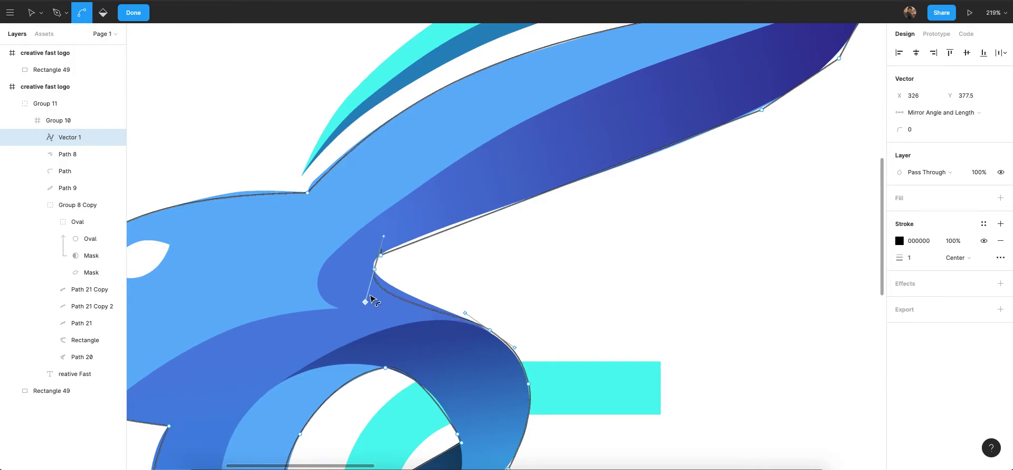
pyautogui.scroll(1, 382, 267)
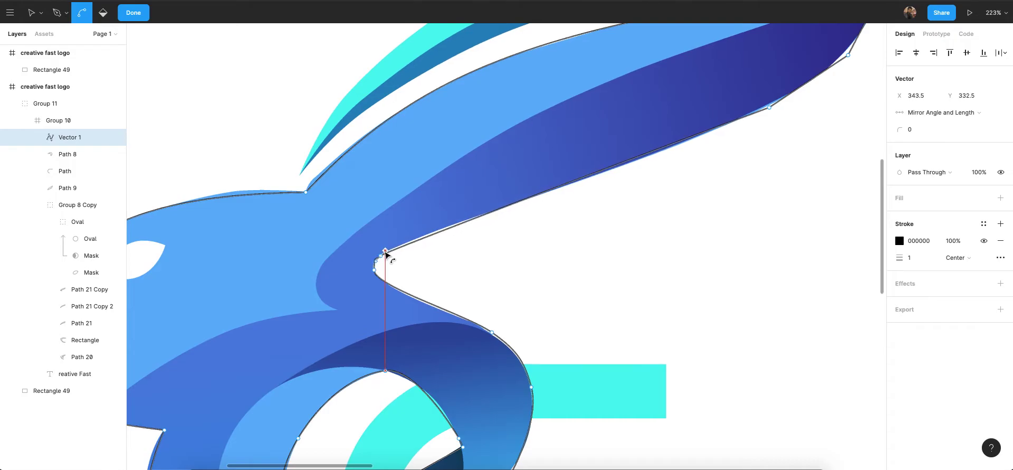
pyautogui.scroll(10, 385, 252)
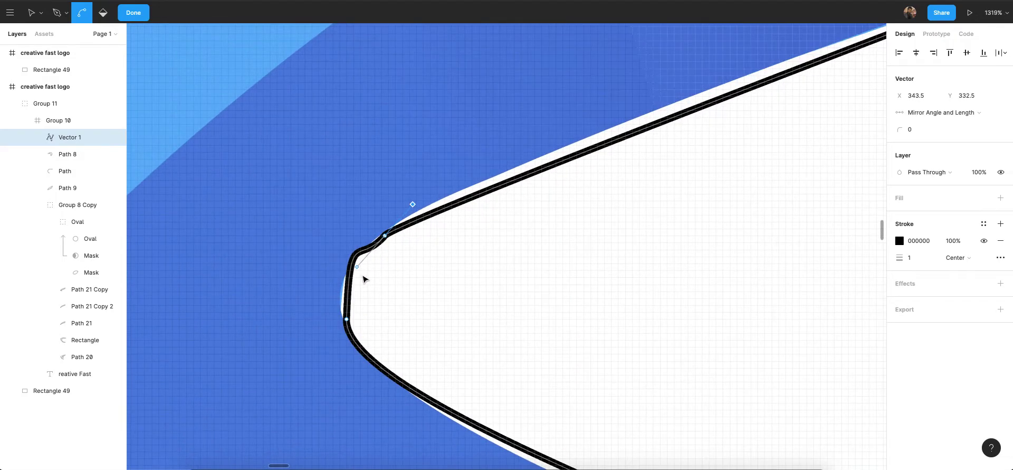
pyautogui.moveTo(358, 268)
pyautogui.mouseDown()
pyautogui.moveTo(360, 248)
pyautogui.moveTo(370, 245)
pyautogui.moveTo(365, 257)
pyautogui.mouseUp()
pyautogui.moveTo(351, 226); pyautogui.dragTo(339, 253)
pyautogui.scroll(-10, 340, 255)
pyautogui.scroll(-3, 517, 255)
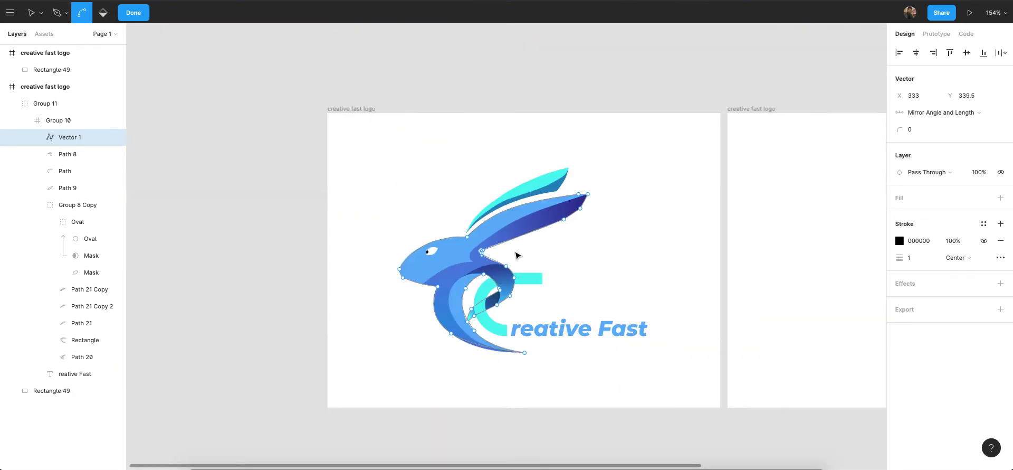
# Turn the two points on the lower ear's underside near its tip into curve points and finish editing the path.
pyautogui.scroll(10, 595, 216)
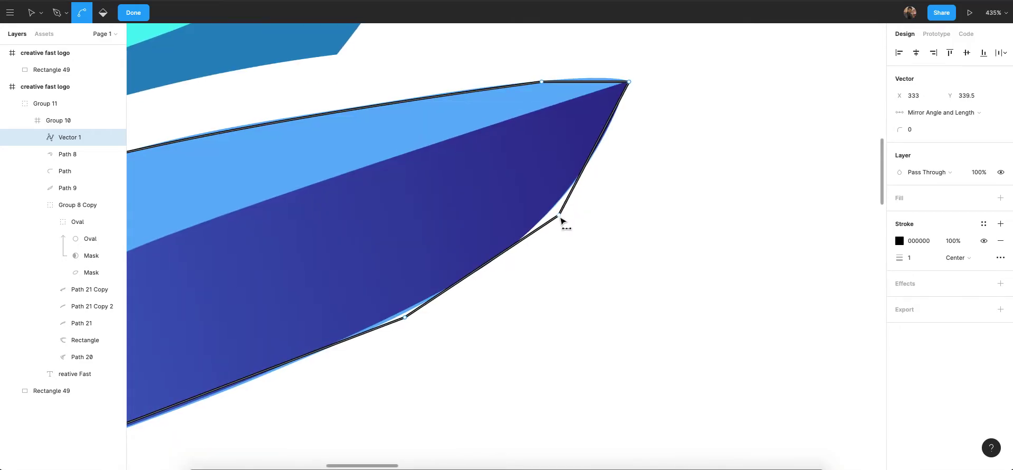
pyautogui.click(560, 215)
pyautogui.scroll(-3, 520, 224)
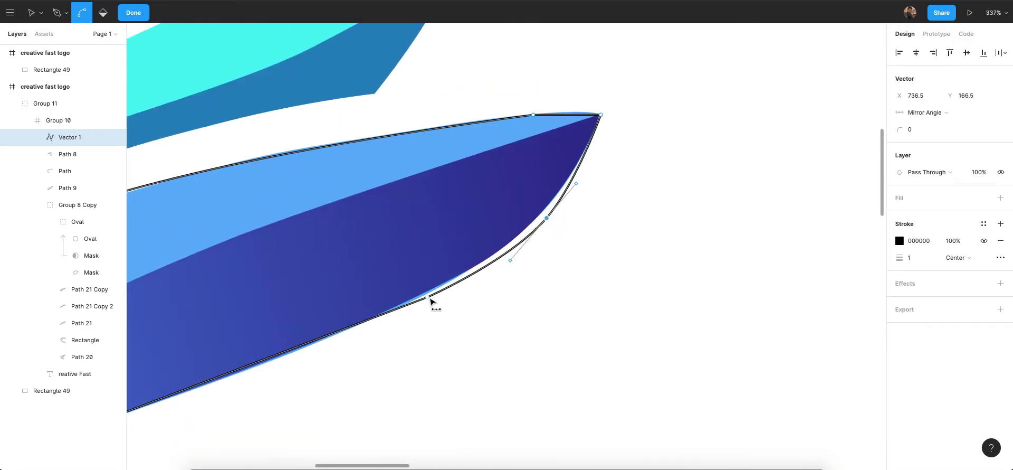
pyautogui.click(429, 299)
pyautogui.scroll(-5, 480, 274)
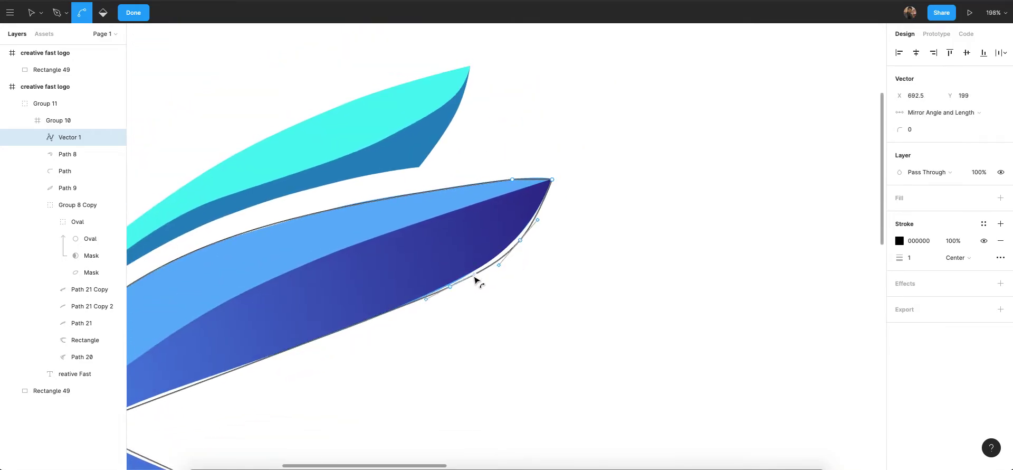
pyautogui.scroll(-10, 473, 279)
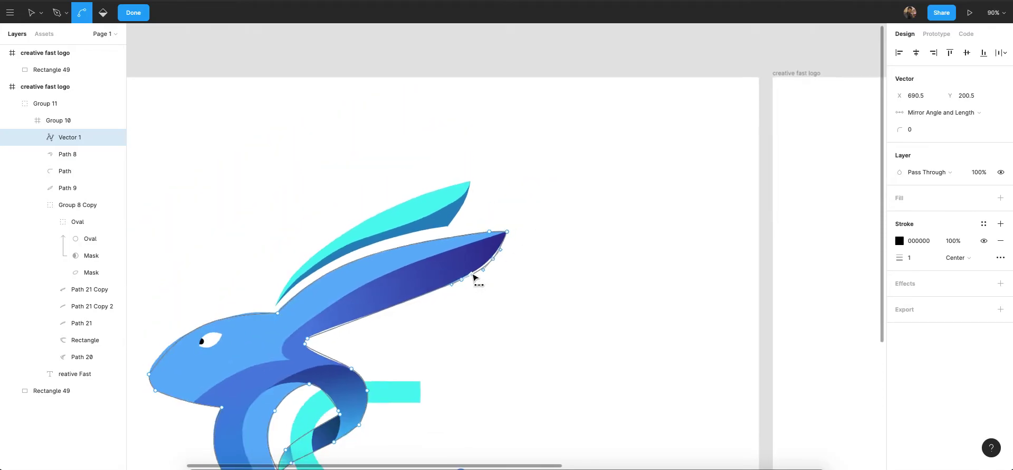
pyautogui.press('Escape')
pyautogui.click(549, 183)
pyautogui.scroll(-3, 554, 194)
pyautogui.scroll(5, 333, 232)
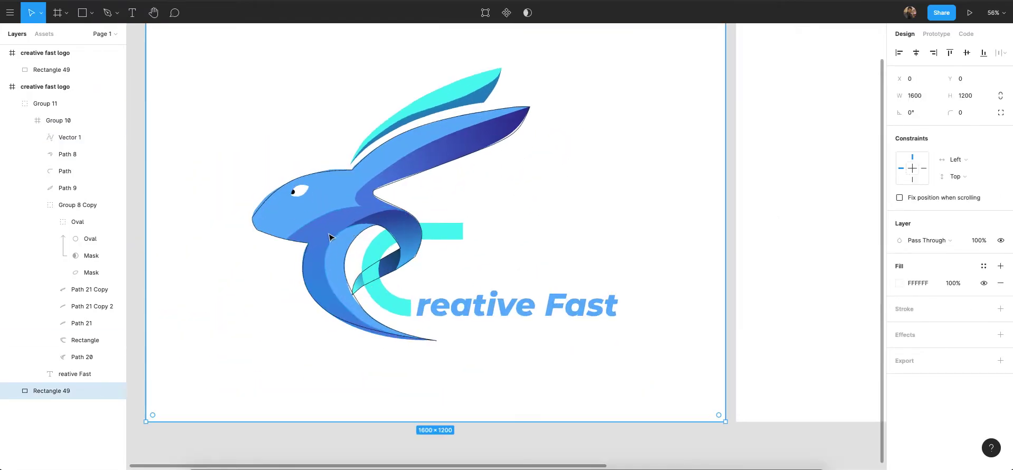
# Move the traced rabbit outline into the blank logo frame, at about X 164, Y 312.
pyautogui.click(346, 258)
pyautogui.scroll(-3, 353, 242)
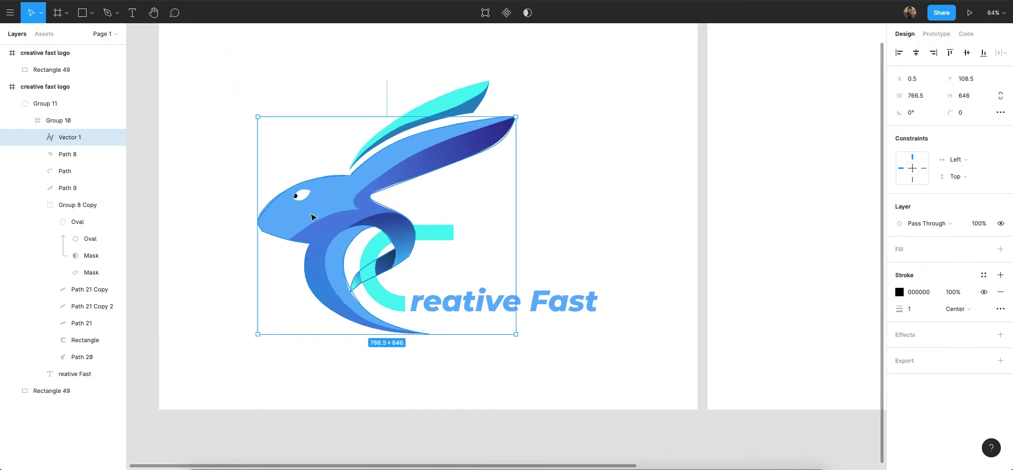
pyautogui.click(335, 220)
pyautogui.keyDown('super'); pyautogui.click(382, 193); pyautogui.keyUp('super')
pyautogui.moveTo(384, 191); pyautogui.dragTo(759, 55)
pyautogui.scroll(-1, 381, 269)
pyautogui.scroll(-3, 528, 232)
pyautogui.scroll(2, 760, 56)
pyautogui.hscroll(6, 759, 54)
pyautogui.scroll(3, 679, 156)
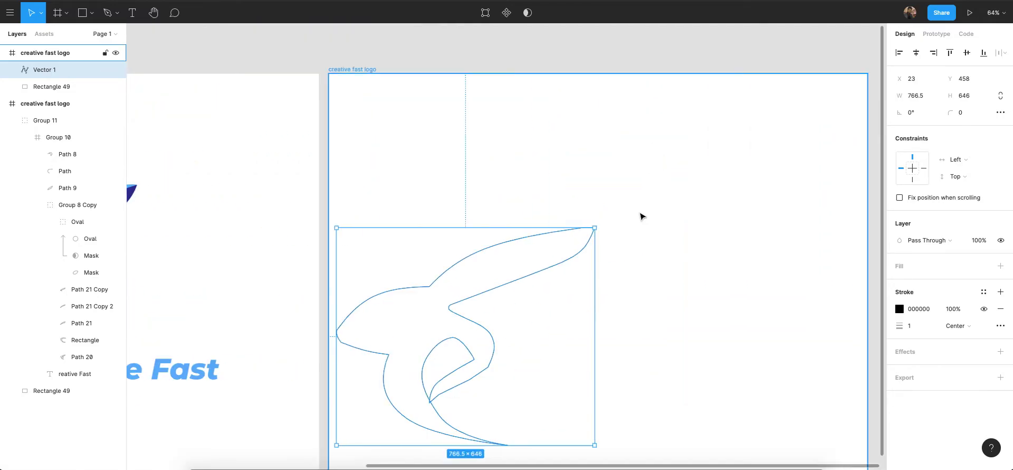
pyautogui.scroll(-1, 640, 213)
pyautogui.moveTo(467, 285); pyautogui.dragTo(513, 238)
pyautogui.scroll(-6, 514, 238)
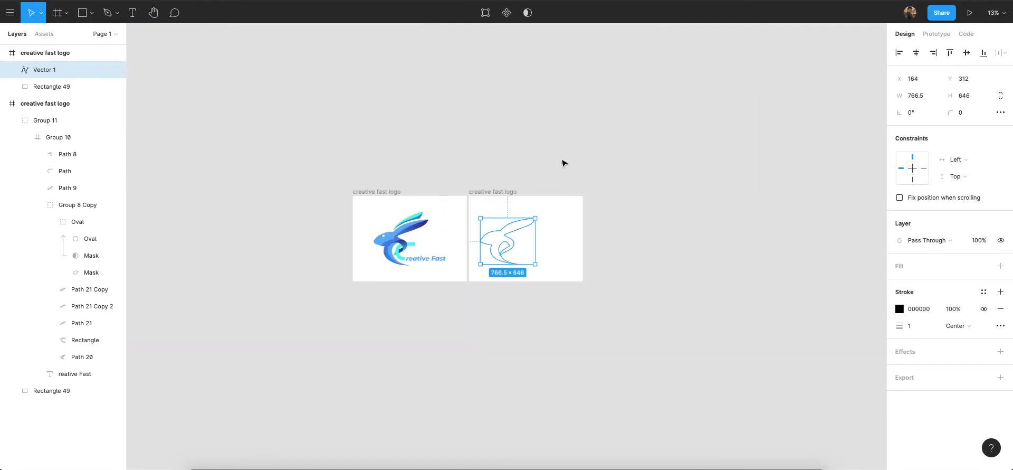
pyautogui.click(582, 134)
# Trace the upper turquoise ear with the Pen tool as a closed four-point path from its base around its lower corner and tip.
pyautogui.scroll(5, 501, 252)
pyautogui.hscroll(-5, 492, 247)
pyautogui.scroll(5, 487, 237)
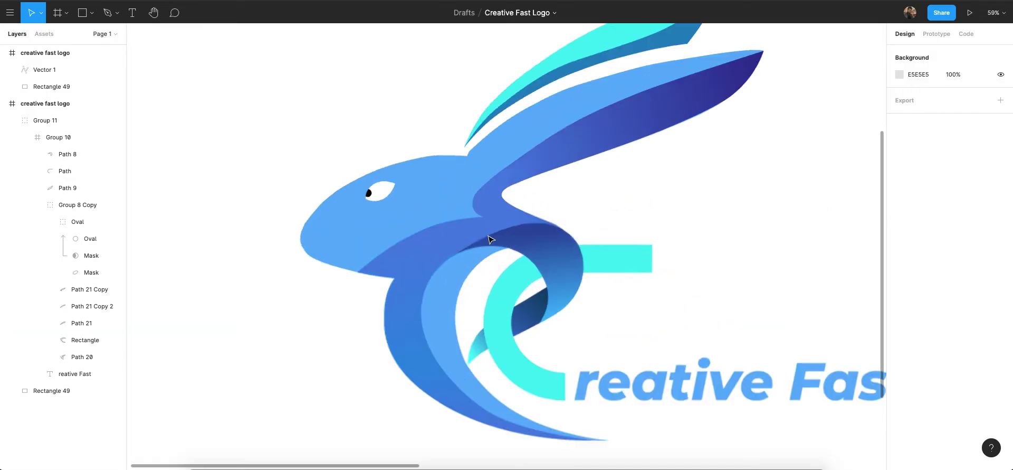
pyautogui.hscroll(2, 454, 219)
pyautogui.scroll(3, 449, 214)
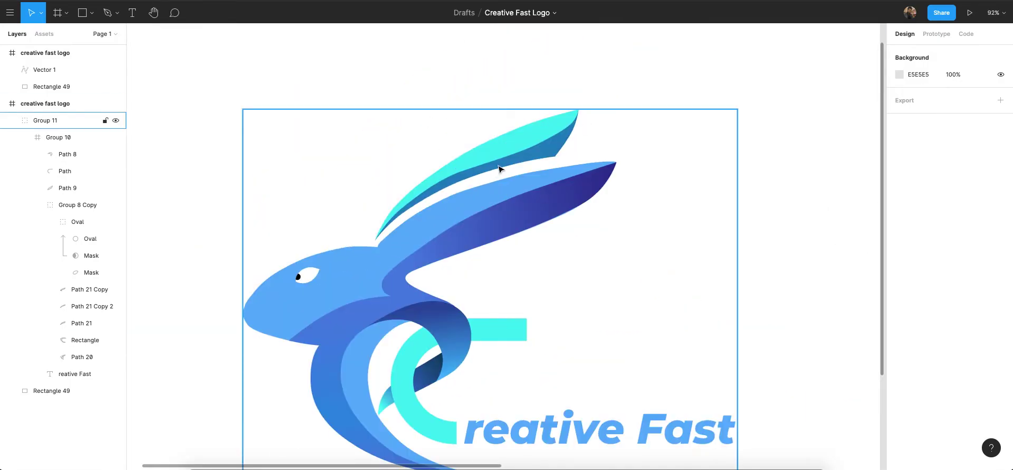
pyautogui.scroll(3, 498, 168)
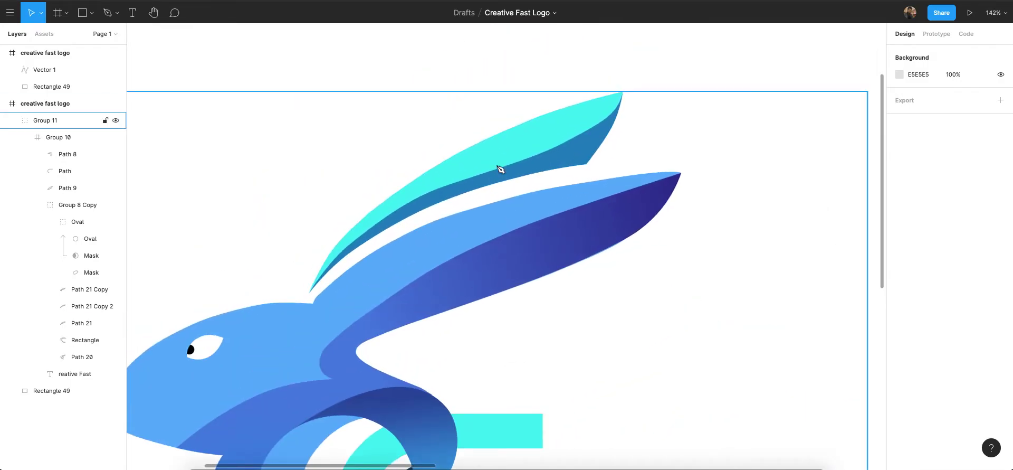
pyautogui.press('p')
pyautogui.scroll(3, 333, 264)
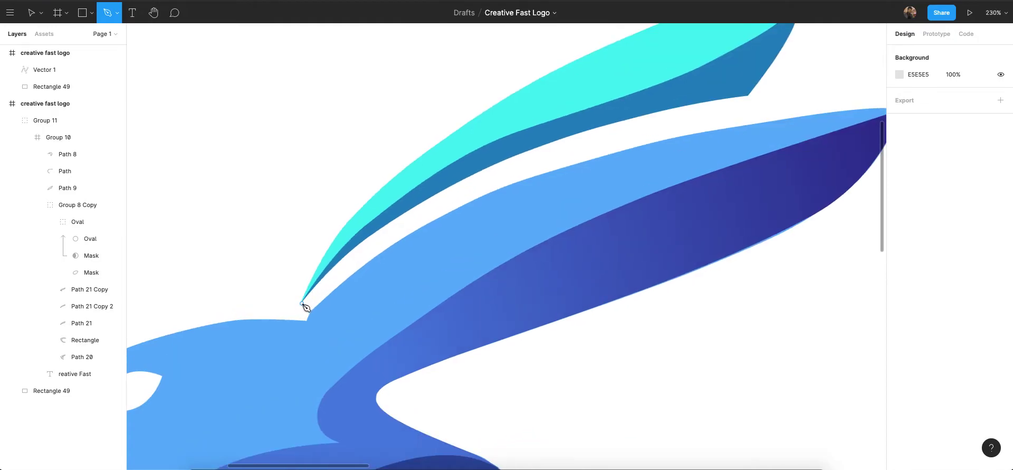
pyautogui.click(302, 304)
pyautogui.scroll(-2, 302, 304)
pyautogui.click(544, 160)
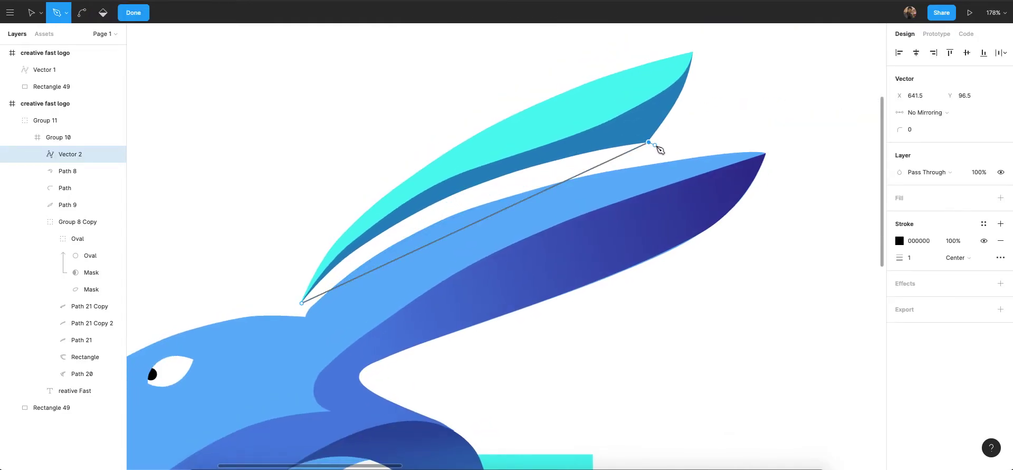
pyautogui.scroll(3, 657, 150)
pyautogui.hscroll(3, 665, 169)
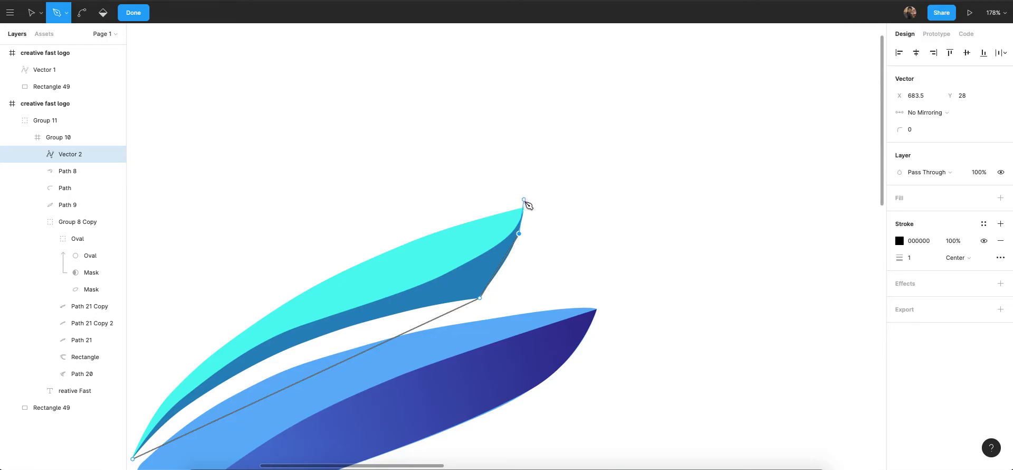
pyautogui.scroll(-3, 254, 286)
pyautogui.hscroll(-3, 254, 285)
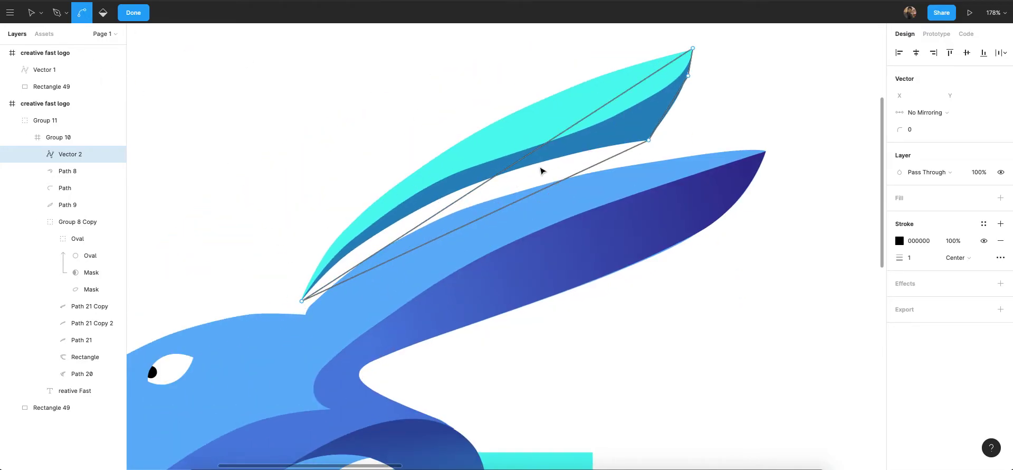
# Bend the upper ear path's long top and bottom edges and curve the point below its tip, and finish editing the path.
pyautogui.scroll(3, 541, 168)
pyautogui.hscroll(1, 490, 267)
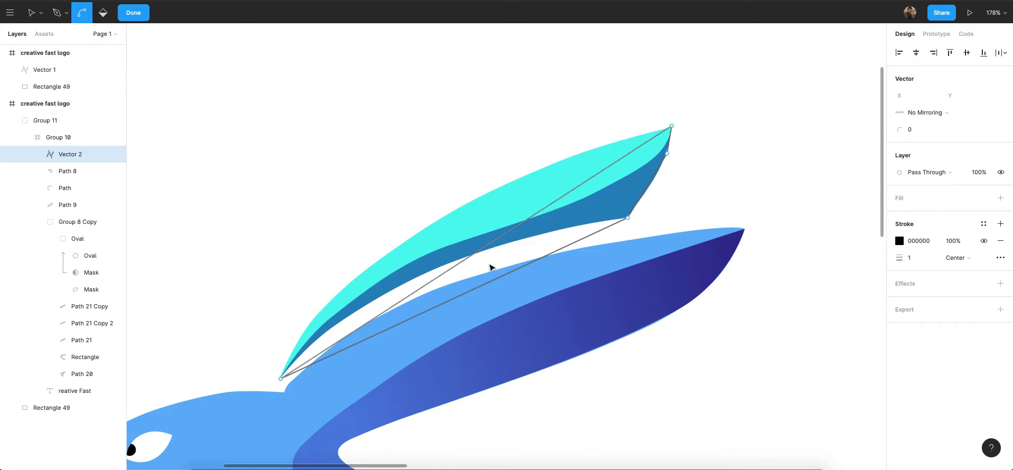
pyautogui.moveTo(470, 257); pyautogui.dragTo(437, 220)
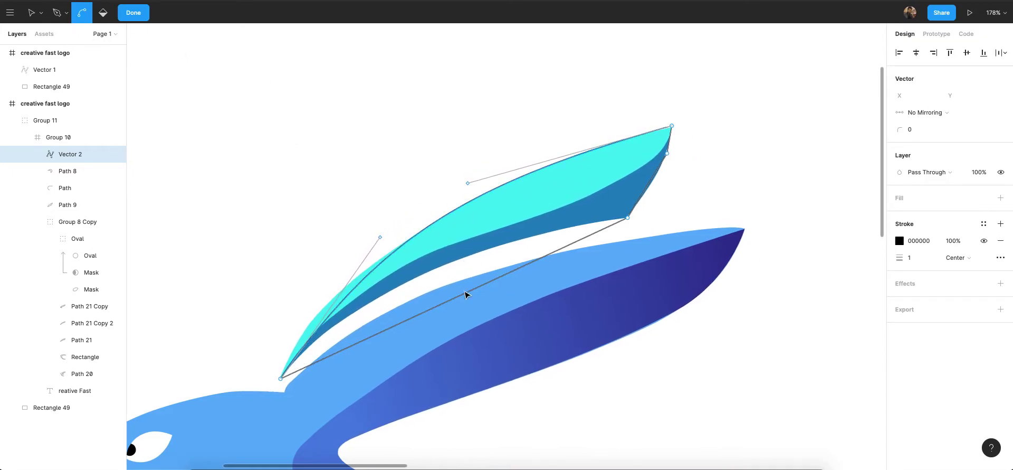
pyautogui.scroll(-1, 464, 295)
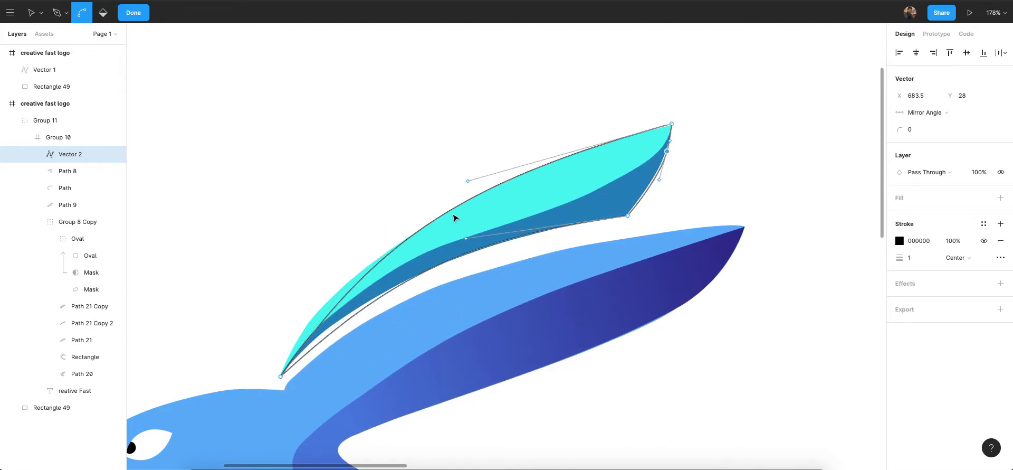
pyautogui.scroll(-3, 422, 214)
pyautogui.press('Escape')
pyautogui.press('Escape')
pyautogui.scroll(-3, 409, 184)
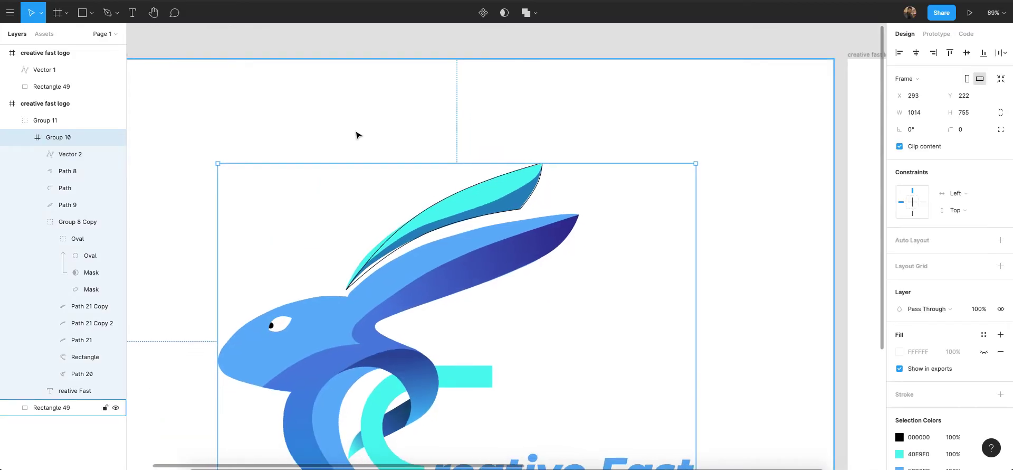
pyautogui.press('Escape')
pyautogui.press('Escape')
pyautogui.click(466, 45)
# Refine the upper ear path's base curves by placing its two handles at about X 296, Y 173 and X 343.5, Y 176.5.
pyautogui.doubleClick(358, 272)
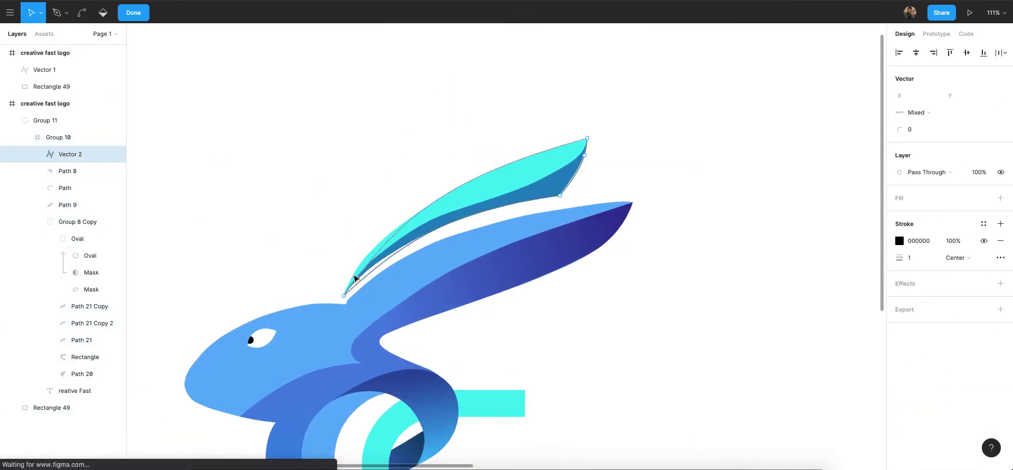
pyautogui.scroll(5, 358, 272)
pyautogui.scroll(-1, 364, 264)
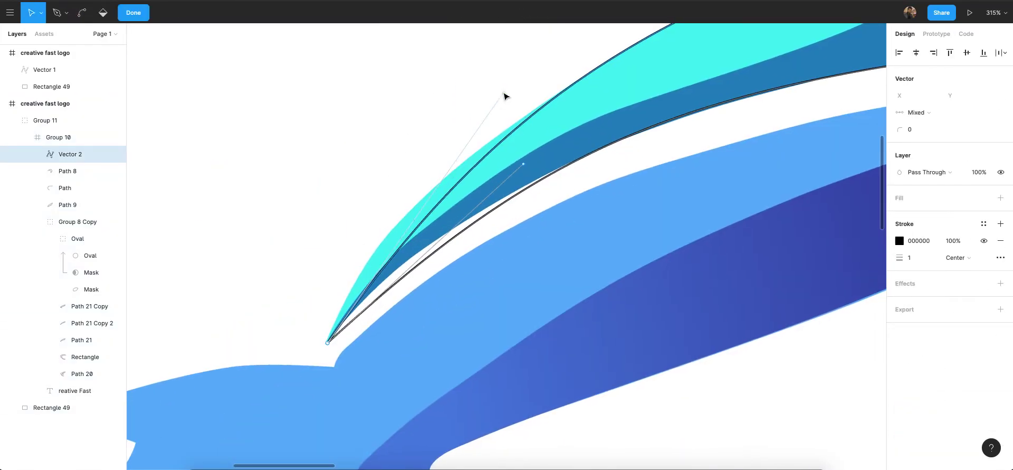
pyautogui.moveTo(503, 94); pyautogui.dragTo(420, 139)
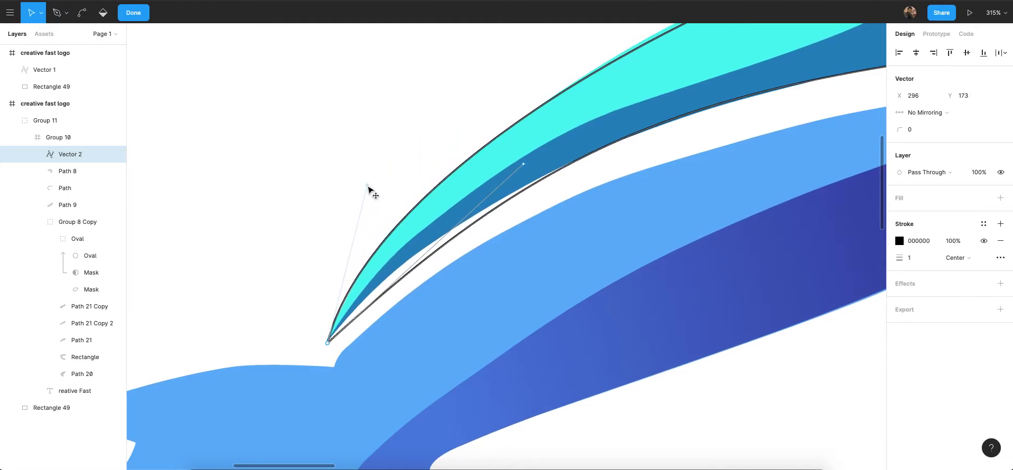
pyautogui.scroll(1, 530, 170)
pyautogui.moveTo(527, 162); pyautogui.dragTo(438, 193)
pyautogui.scroll(-4, 444, 198)
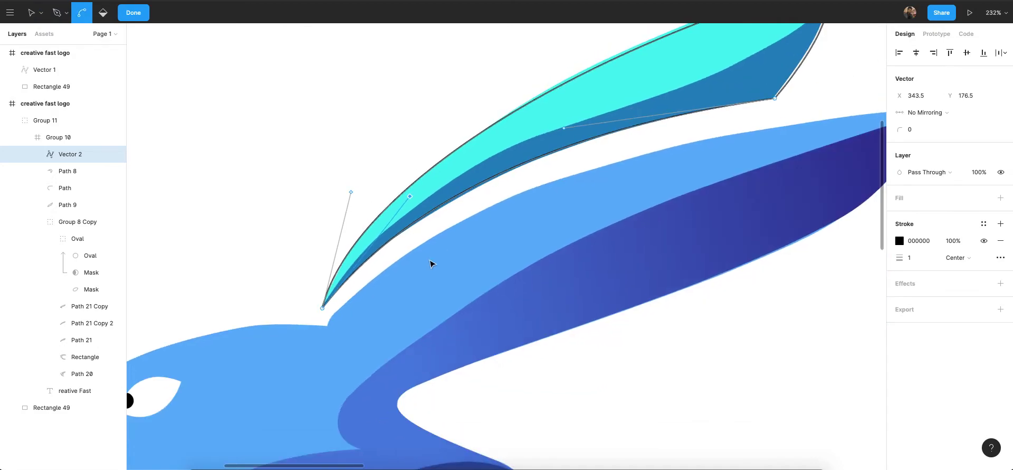
pyautogui.scroll(3, 365, 193)
pyautogui.scroll(-6, 366, 193)
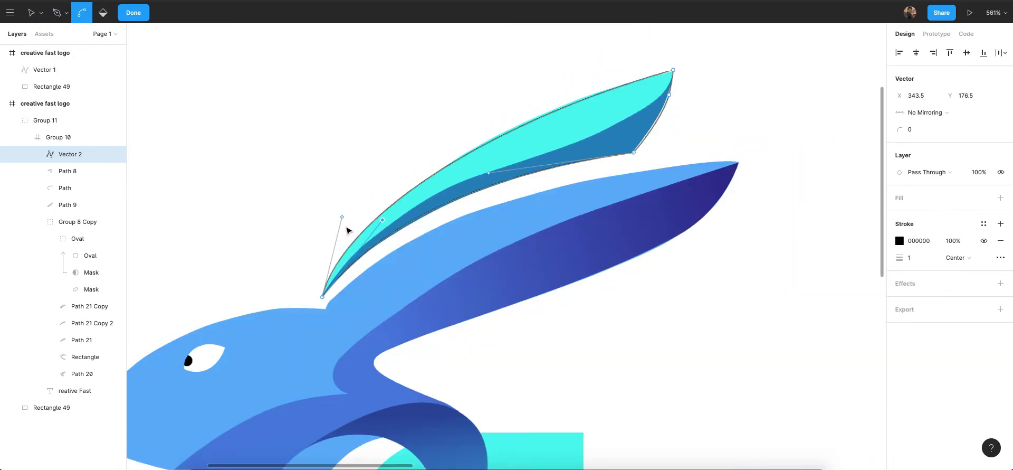
pyautogui.press('Escape')
pyautogui.click(493, 83)
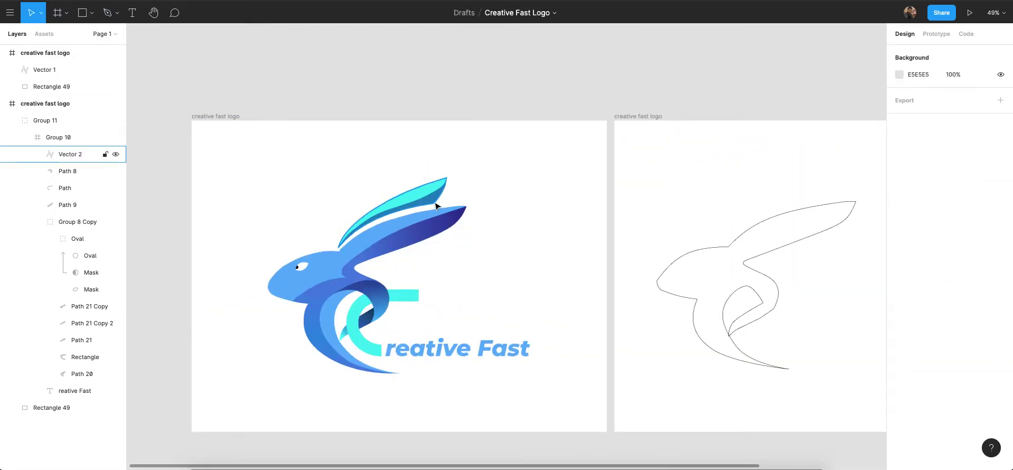
# Move the traced upper ear path into the blank logo frame above the body outline, at X 446, Y 177.
pyautogui.keyDown('super'); pyautogui.click(437, 200); pyautogui.keyUp('super')
pyautogui.moveTo(815, 185)
pyautogui.mouseDown()
pyautogui.moveTo(811, 193)
pyautogui.moveTo(827, 192)
pyautogui.mouseUp()
pyautogui.hscroll(4, 828, 192)
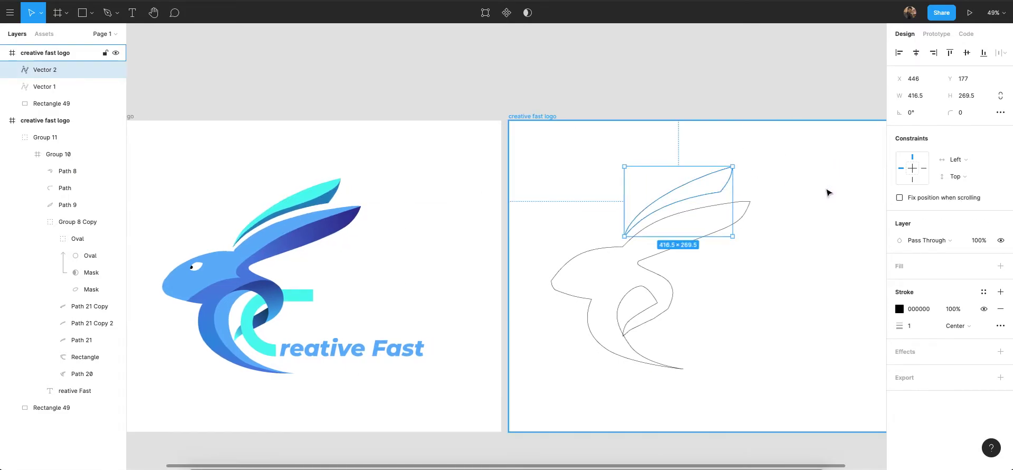
pyautogui.click(723, 86)
# Compare the traced body and ear outlines with the original logo, including the rabbit's eye shape.
pyautogui.scroll(-1, 603, 195)
pyautogui.hscroll(-2, 603, 194)
pyautogui.click(558, 272)
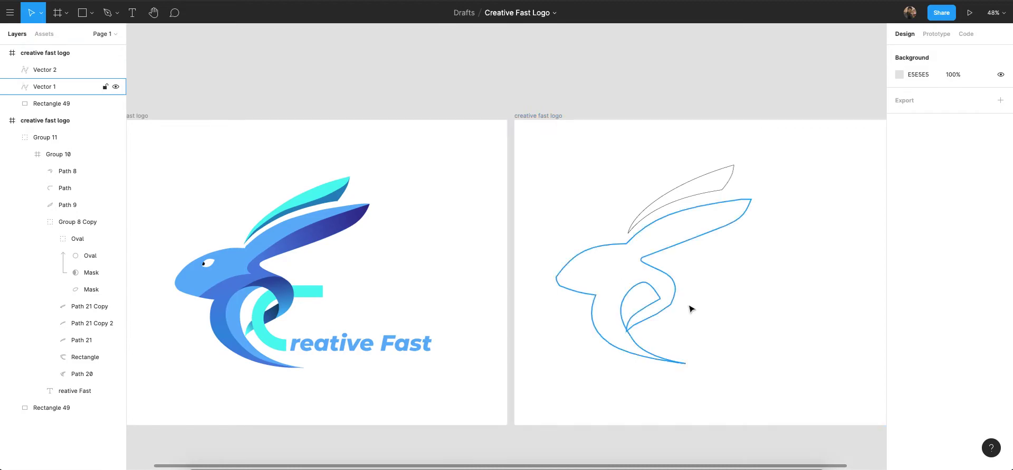
pyautogui.scroll(5, 676, 306)
pyautogui.scroll(-4, 582, 253)
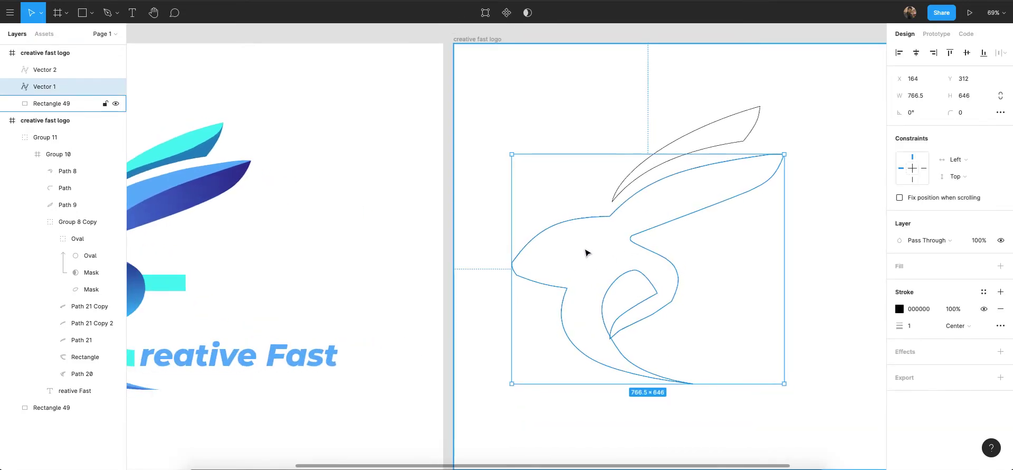
pyautogui.click(637, 176)
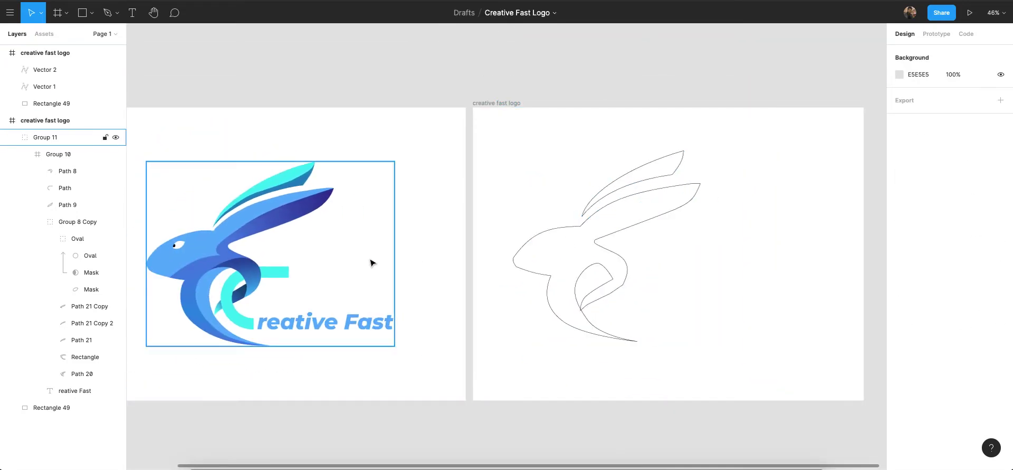
pyautogui.hscroll(-3, 371, 263)
pyautogui.scroll(5, 340, 269)
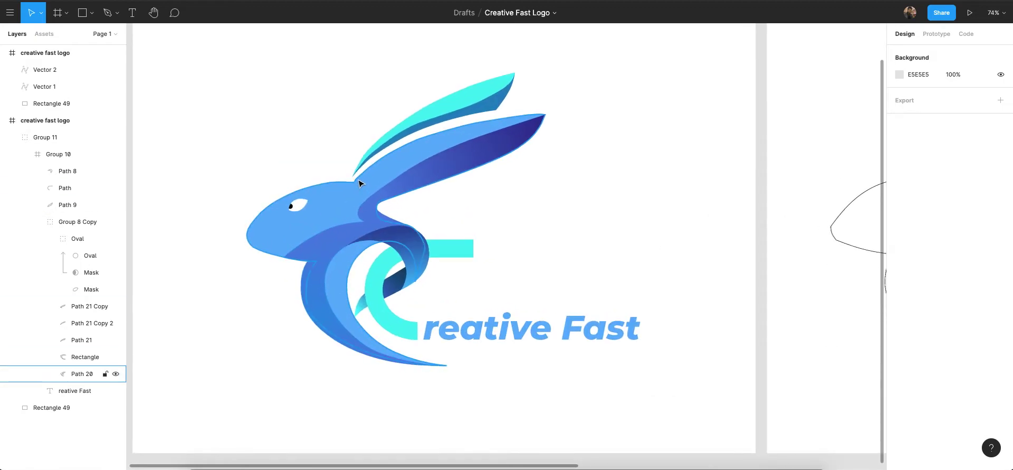
pyautogui.scroll(5, 284, 223)
pyautogui.click(284, 217)
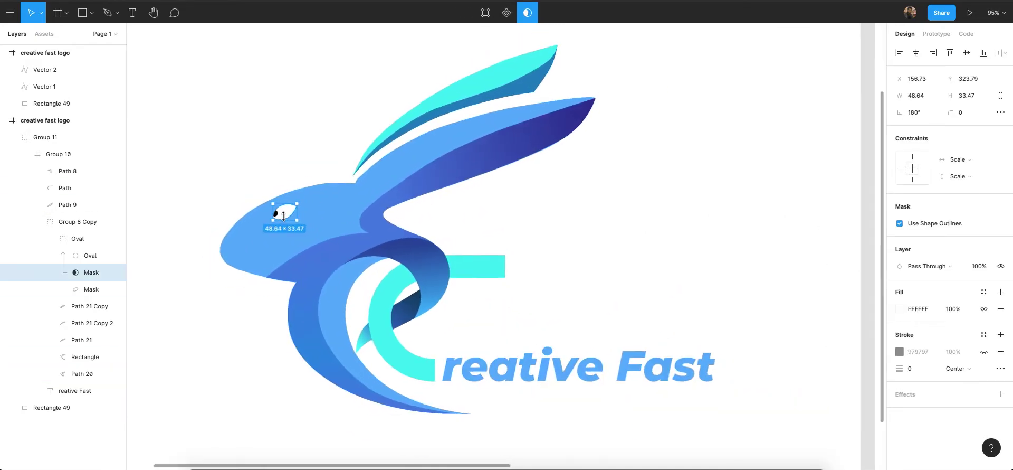
pyautogui.scroll(-12, 283, 217)
pyautogui.click(416, 214)
pyautogui.scroll(6, 524, 222)
# Add a solid C4C4C4 fill to the traced rabbit body path.
pyautogui.click(583, 207)
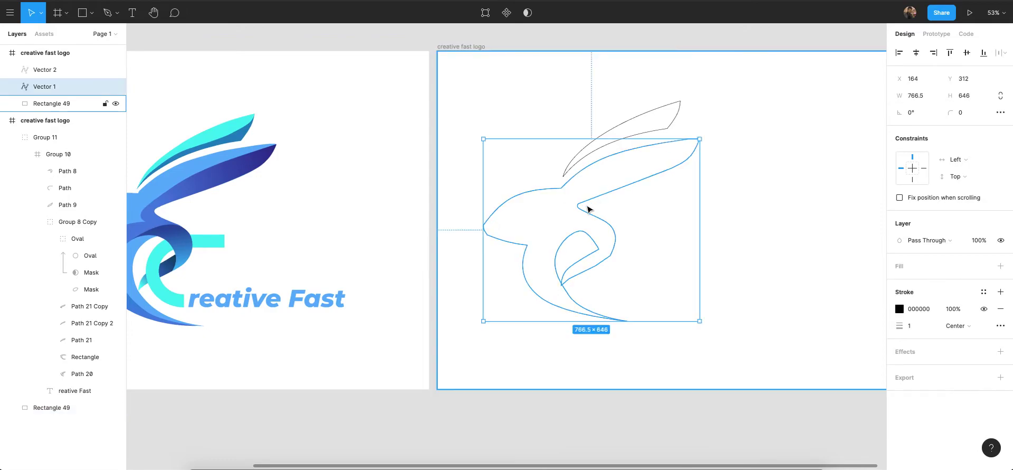
pyautogui.hscroll(3, 640, 220)
pyautogui.scroll(1, 734, 208)
pyautogui.scroll(1, 733, 208)
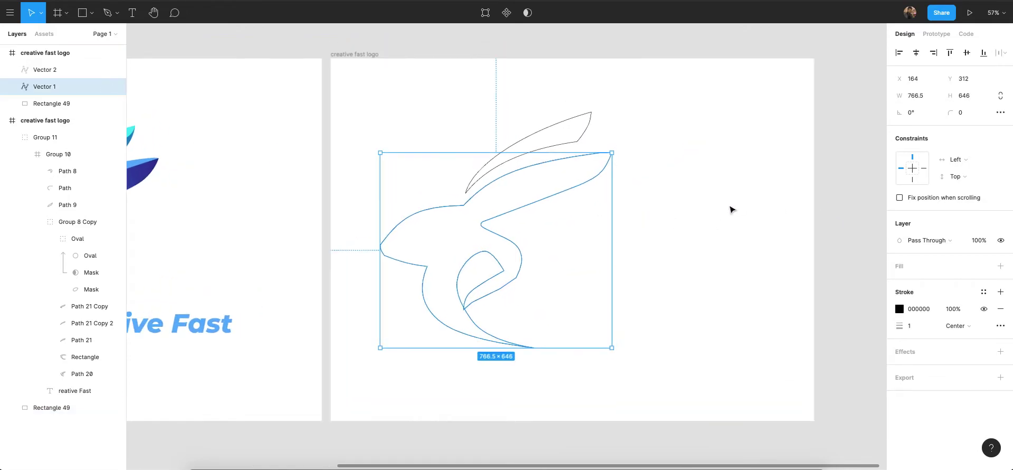
pyautogui.scroll(1, 623, 210)
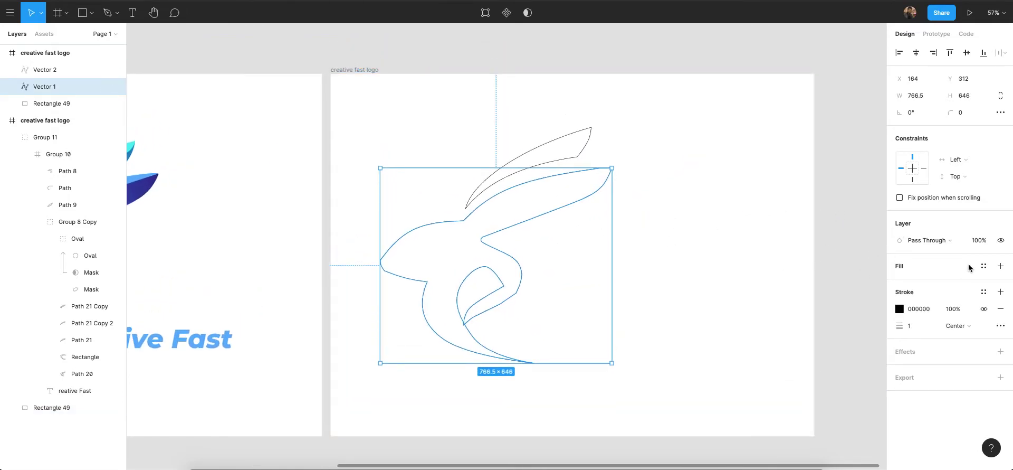
pyautogui.click(1001, 267)
pyautogui.scroll(2, 523, 290)
pyautogui.scroll(2, 475, 270)
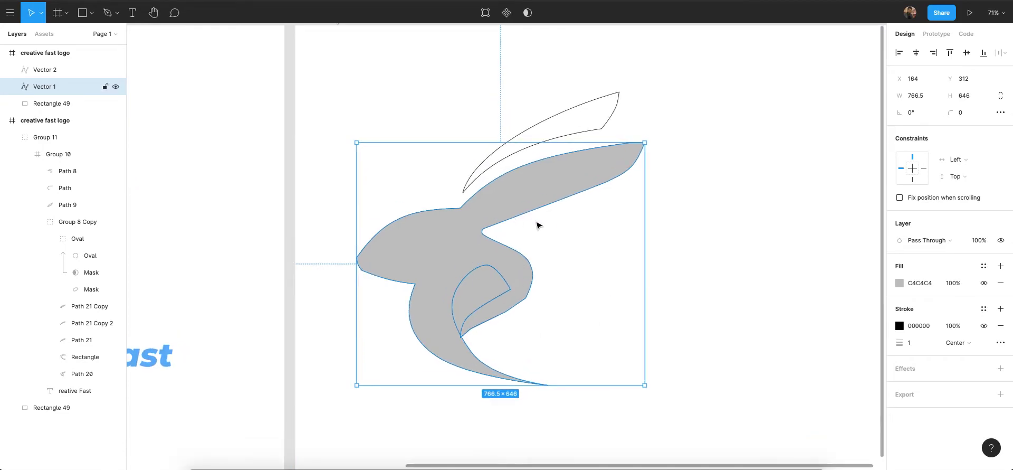
# Move the body path's pointed leg tip off the inner body curve to X 446, Y 824, opening the enclosed loop.
pyautogui.scroll(5, 492, 278)
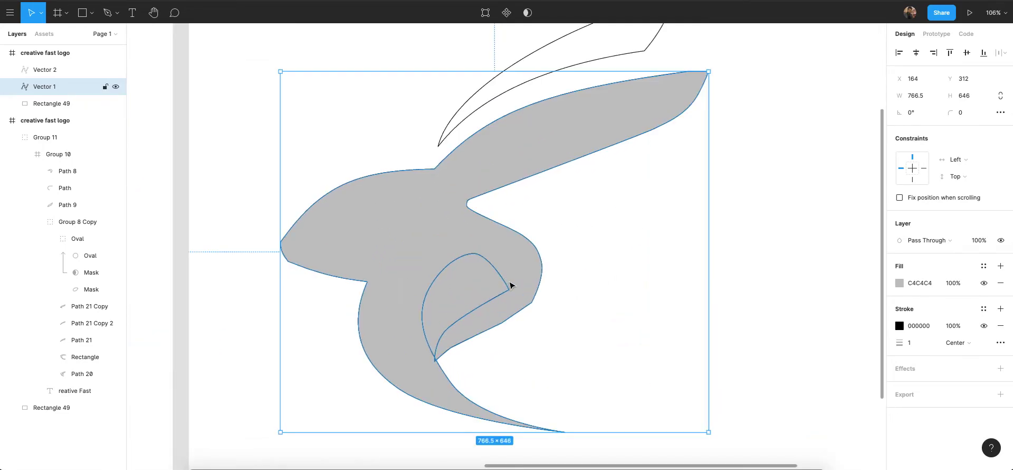
pyautogui.press('Escape')
pyautogui.doubleClick(470, 338)
pyautogui.scroll(-1, 470, 338)
pyautogui.scroll(4, 437, 342)
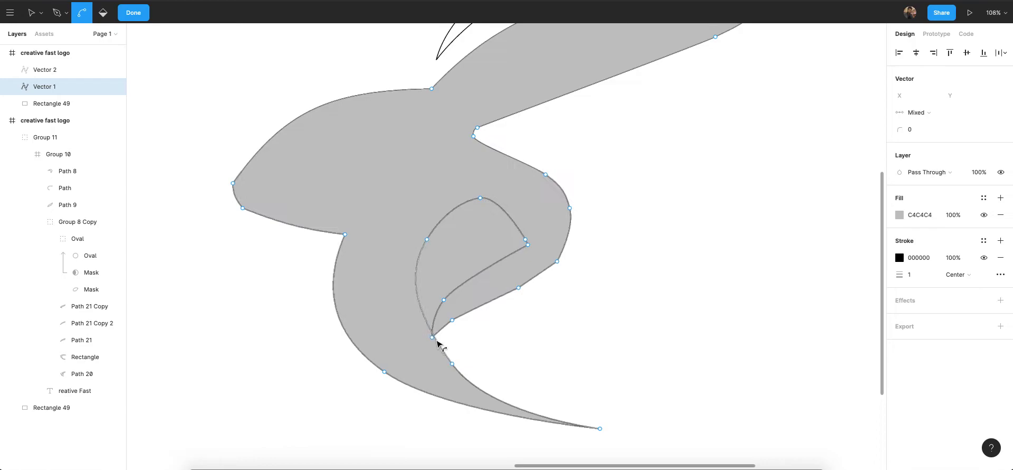
pyautogui.click(648, 268)
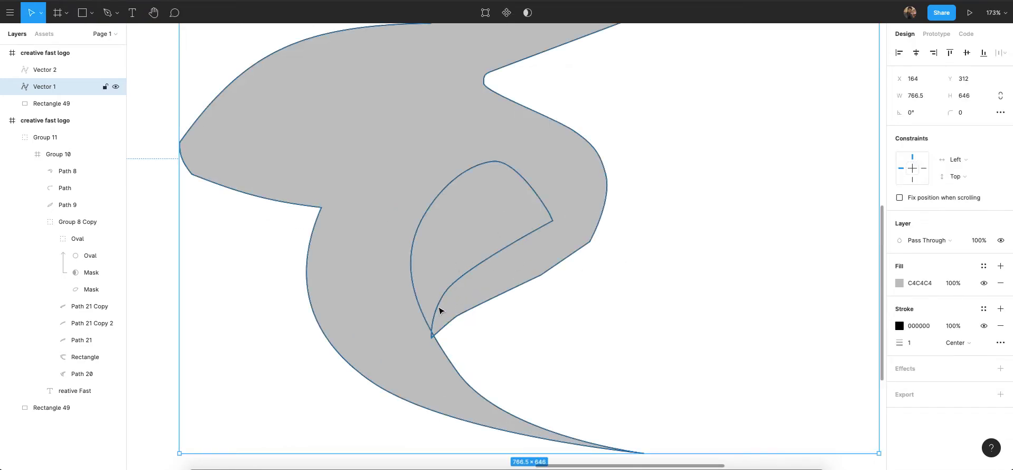
pyautogui.scroll(2, 439, 310)
pyautogui.doubleClick(434, 346)
pyautogui.click(443, 334)
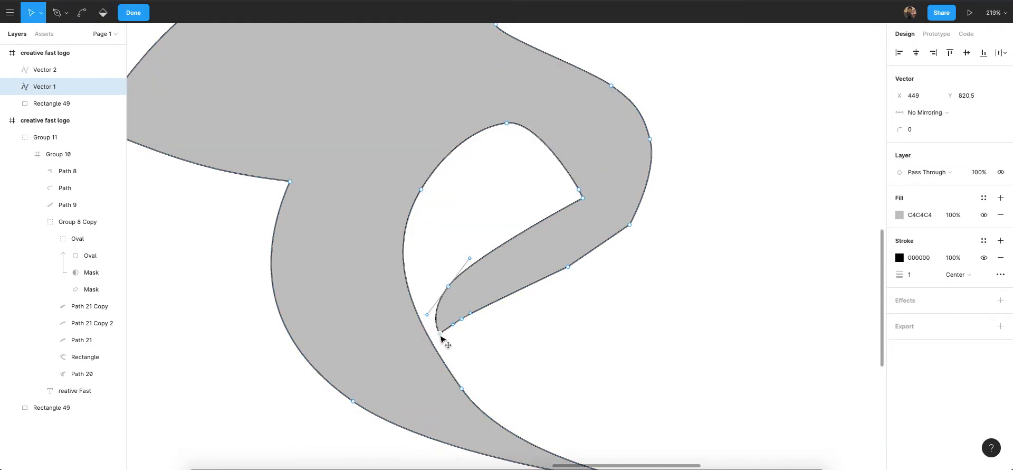
pyautogui.scroll(-4, 438, 342)
# Smooth the leg's outer lower edge by bending its points at X 560, Y 762.5 and X 613.5, Y 726, and finish editing.
pyautogui.press('ctrl')
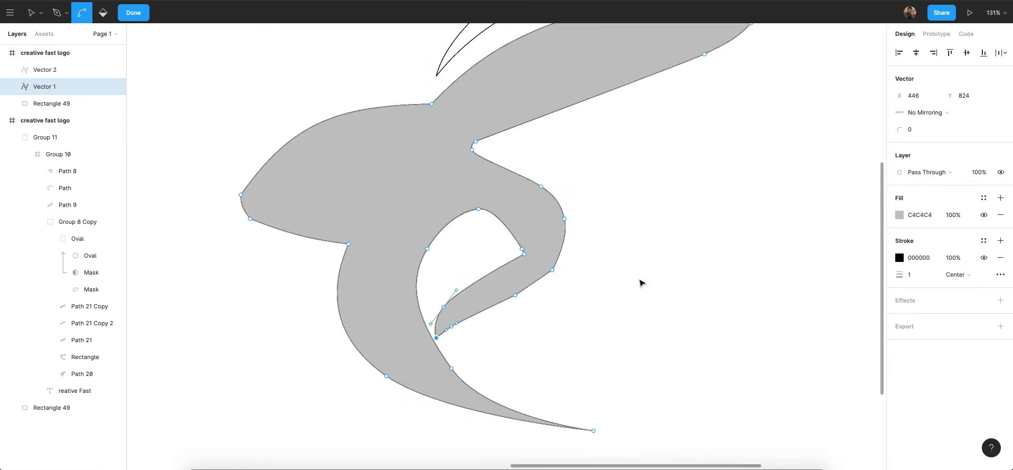
pyautogui.press('ctrl')
pyautogui.scroll(4, 539, 294)
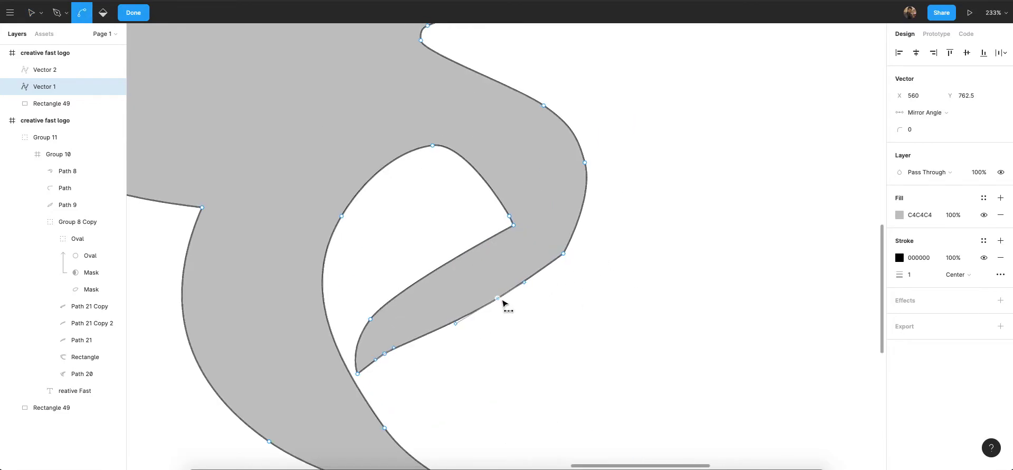
pyautogui.click(564, 254)
pyautogui.hscroll(2, 567, 256)
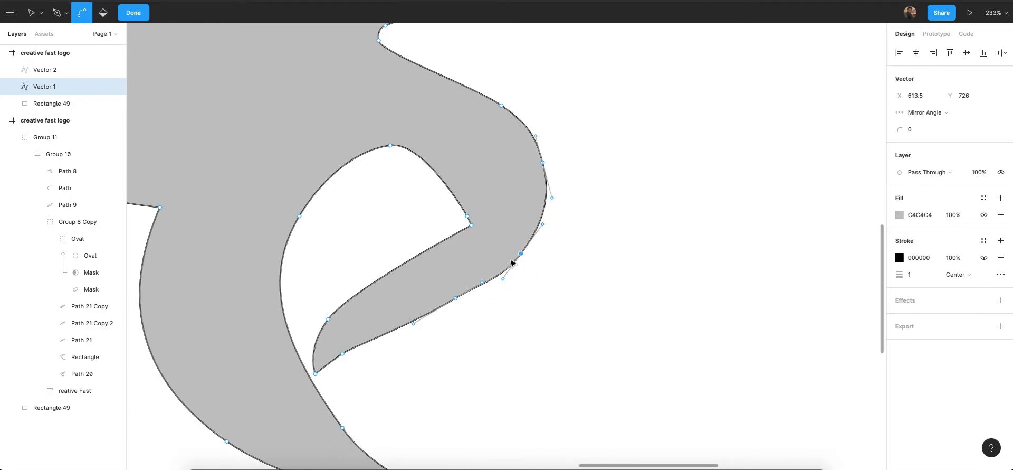
pyautogui.scroll(-2, 511, 262)
pyautogui.scroll(3, 521, 246)
pyautogui.scroll(3, 521, 247)
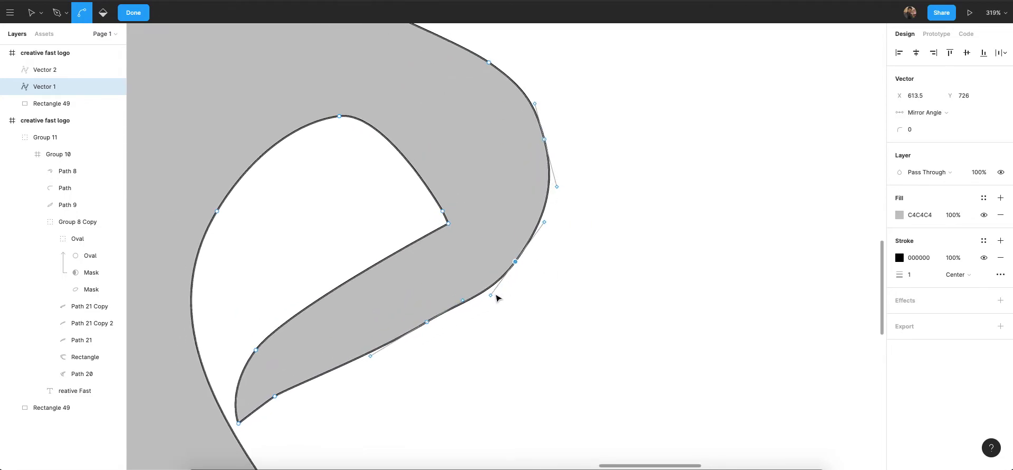
pyautogui.scroll(-5, 495, 274)
pyautogui.click(606, 271)
pyautogui.press('Escape')
pyautogui.press('Escape')
pyautogui.scroll(-2, 473, 259)
pyautogui.scroll(-1, 473, 259)
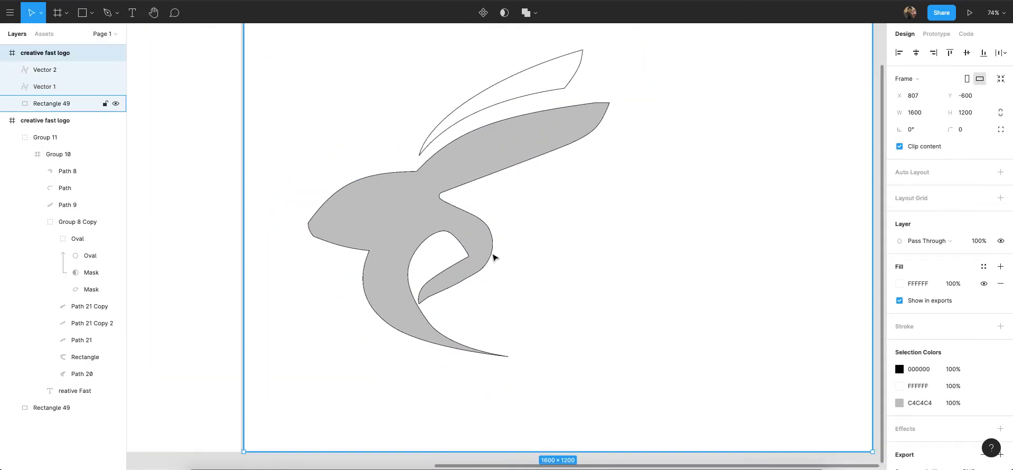
# Check the body path's points around the inner corner of the leg opening.
pyautogui.scroll(5, 486, 256)
pyautogui.doubleClick(413, 278)
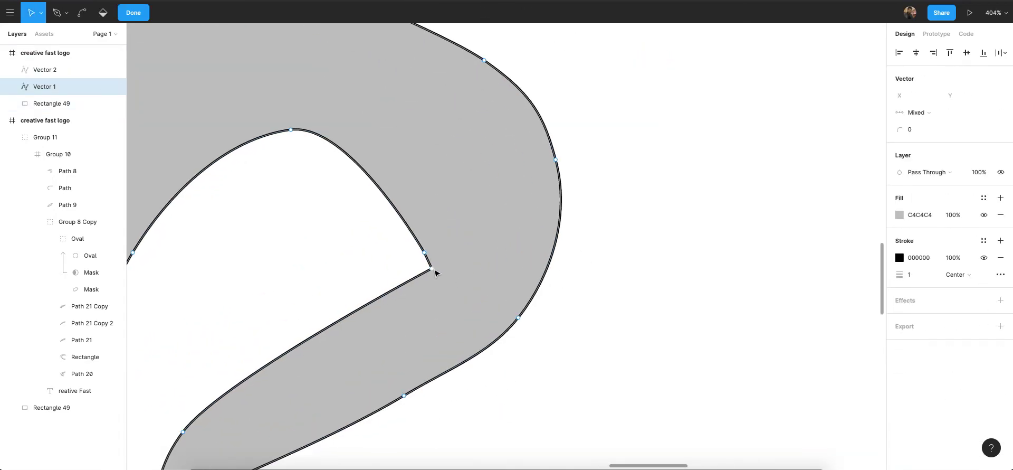
pyautogui.scroll(-12, 436, 253)
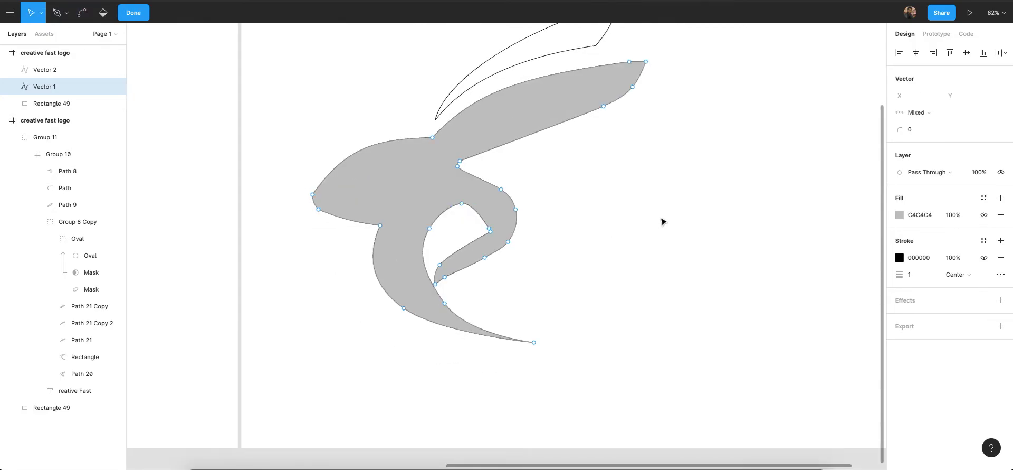
pyautogui.press('Escape')
pyautogui.press('Escape')
pyautogui.click(708, 204)
pyautogui.scroll(3, 524, 219)
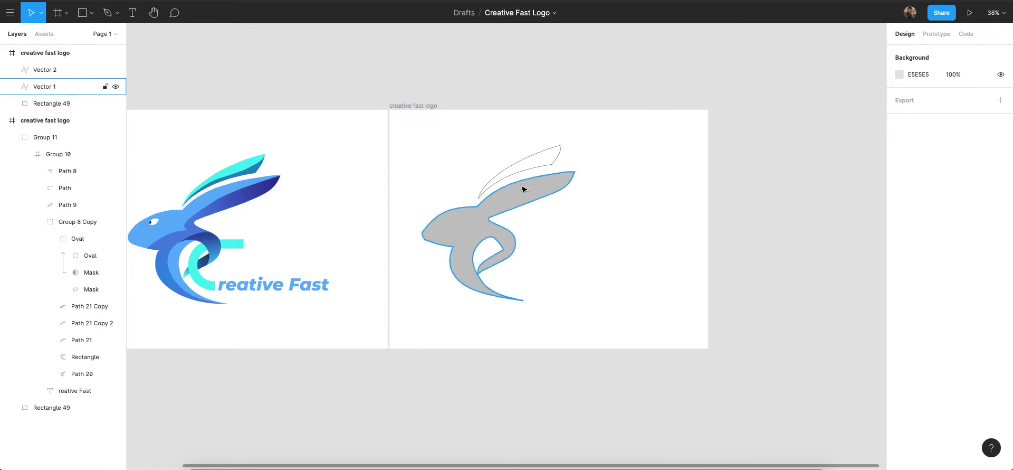
# Add a solid C4C4C4 fill to the traced upper ear path and deselect it.
pyautogui.click(538, 167)
pyautogui.scroll(2, 548, 173)
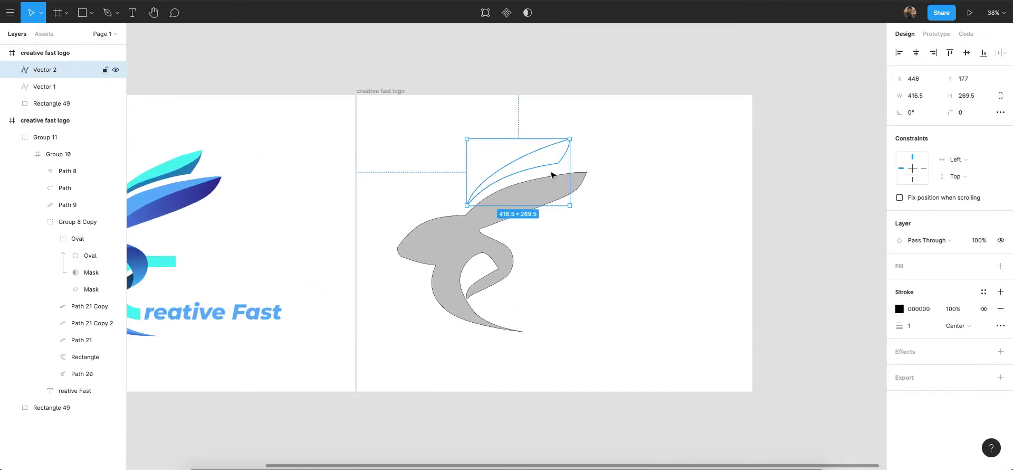
pyautogui.click(1003, 267)
pyautogui.press('Escape')
pyautogui.press('Escape')
pyautogui.hscroll(-4, 580, 227)
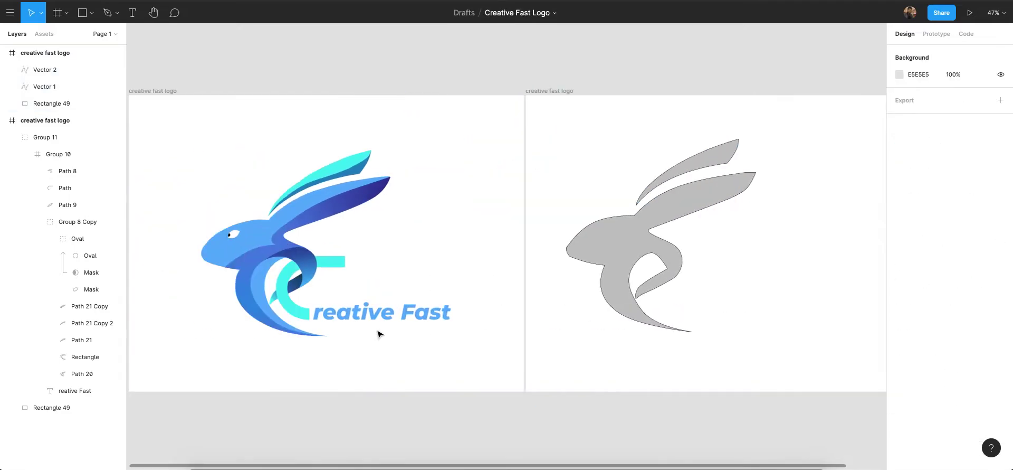
# Compare the original logo with the gray body and ear shapes, selecting both traced shapes for reference.
pyautogui.hscroll(-2, 324, 350)
pyautogui.scroll(5, 339, 289)
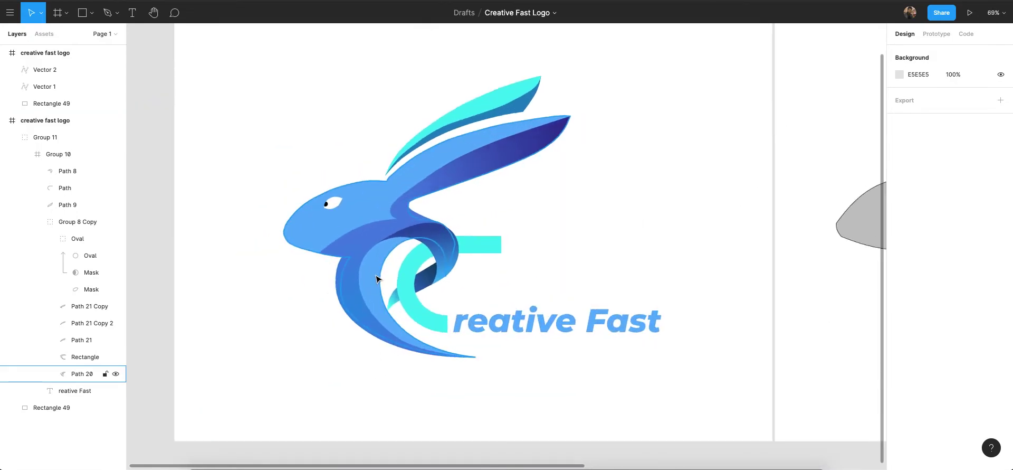
pyautogui.scroll(2, 493, 199)
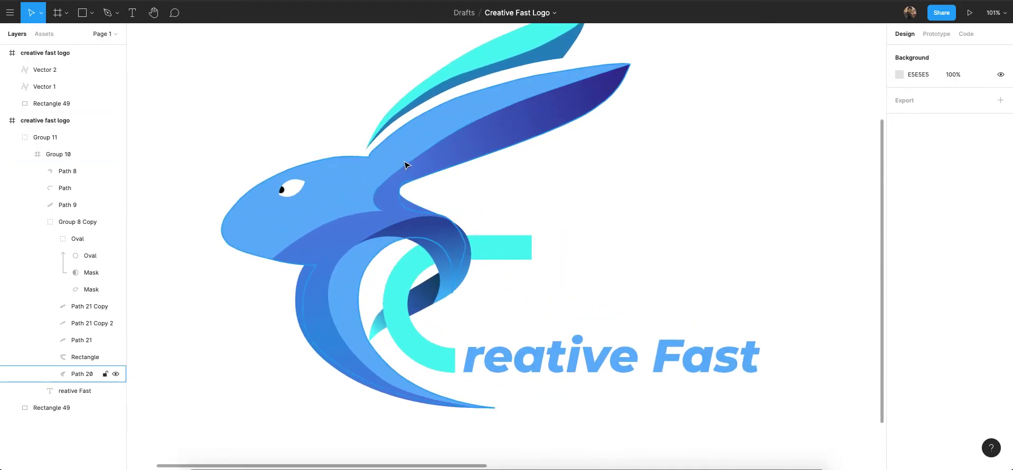
pyautogui.scroll(-5, 330, 215)
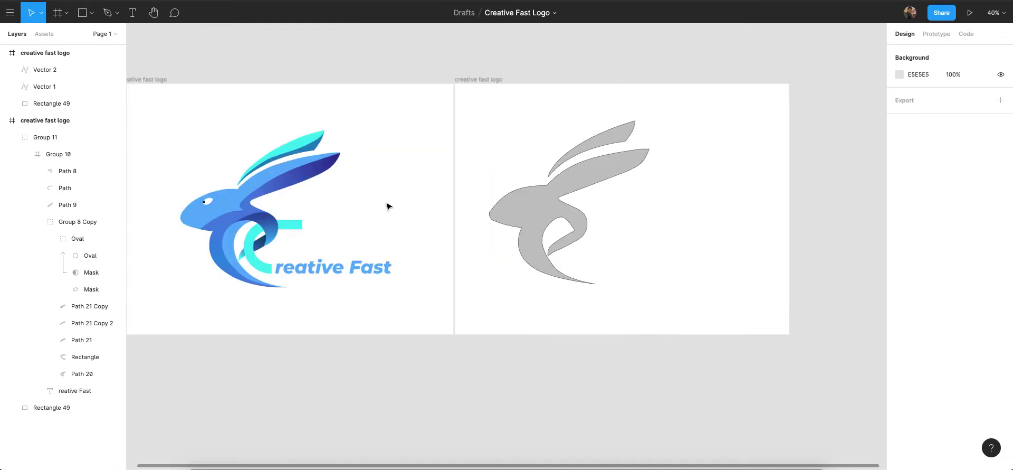
pyautogui.hscroll(2, 423, 200)
pyautogui.scroll(2, 461, 197)
pyautogui.click(479, 208)
pyautogui.keyDown('shift'); pyautogui.click(572, 129); pyautogui.keyUp('shift')
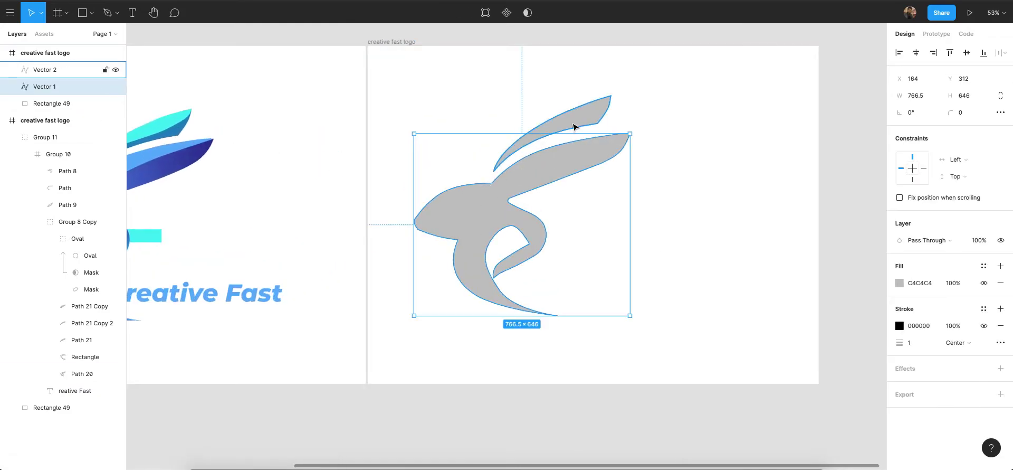
pyautogui.hscroll(-2, 407, 223)
pyautogui.hscroll(-4, 406, 224)
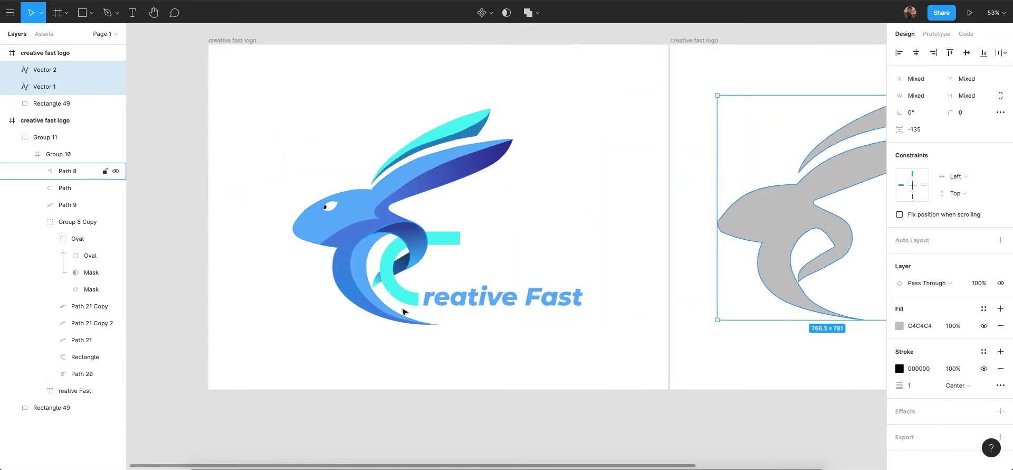
pyautogui.scroll(3, 383, 244)
pyautogui.scroll(-3, 384, 244)
pyautogui.hscroll(3, 781, 194)
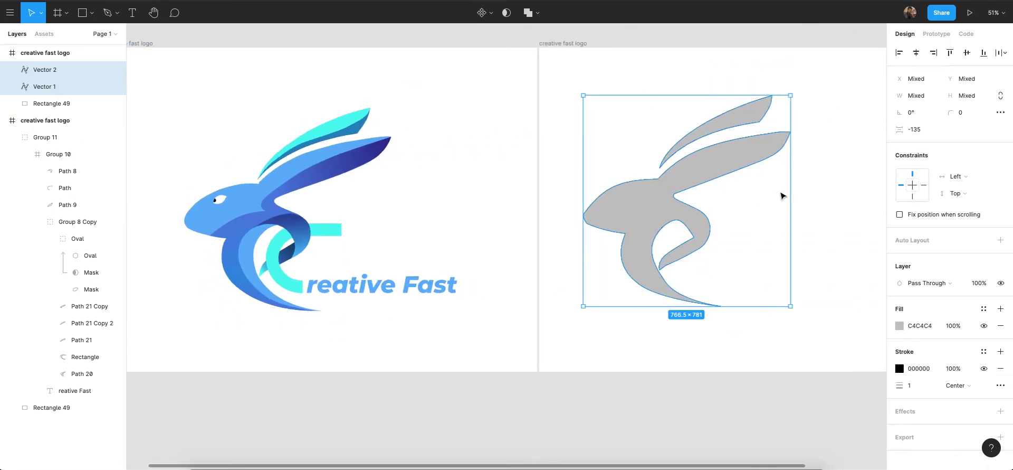
pyautogui.hscroll(1, 422, 222)
# Examine the original logo's shaded inner shapes on the ear, head, leg and body, and clear the selection.
pyautogui.hscroll(-5, 469, 238)
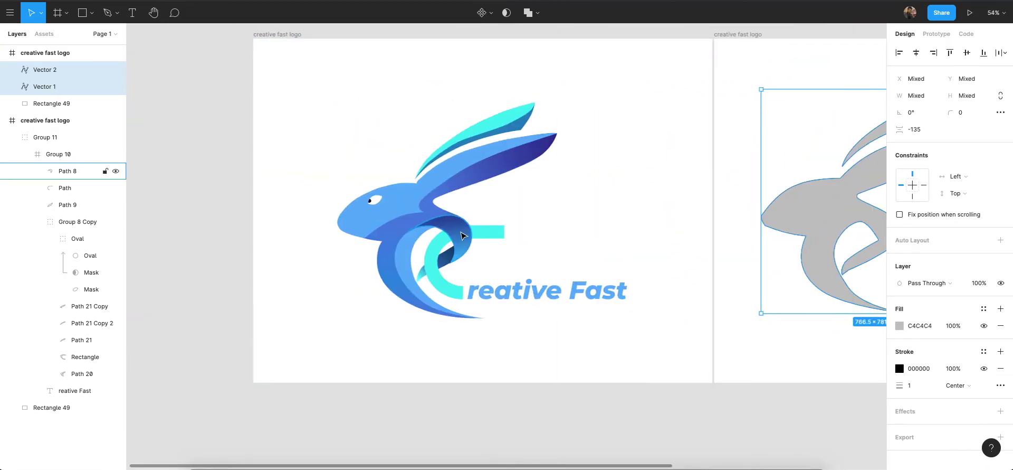
pyautogui.scroll(2, 473, 240)
pyautogui.scroll(3, 473, 240)
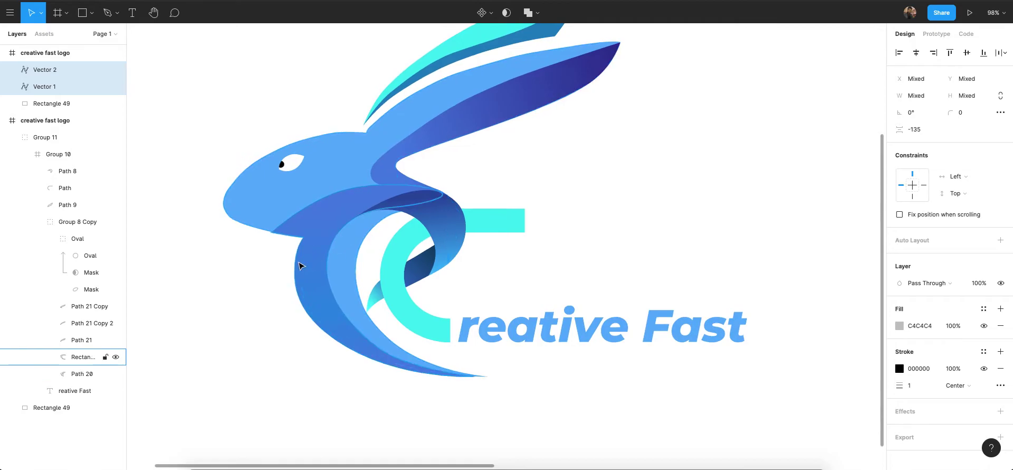
pyautogui.scroll(-2, 297, 233)
pyautogui.scroll(-2, 480, 228)
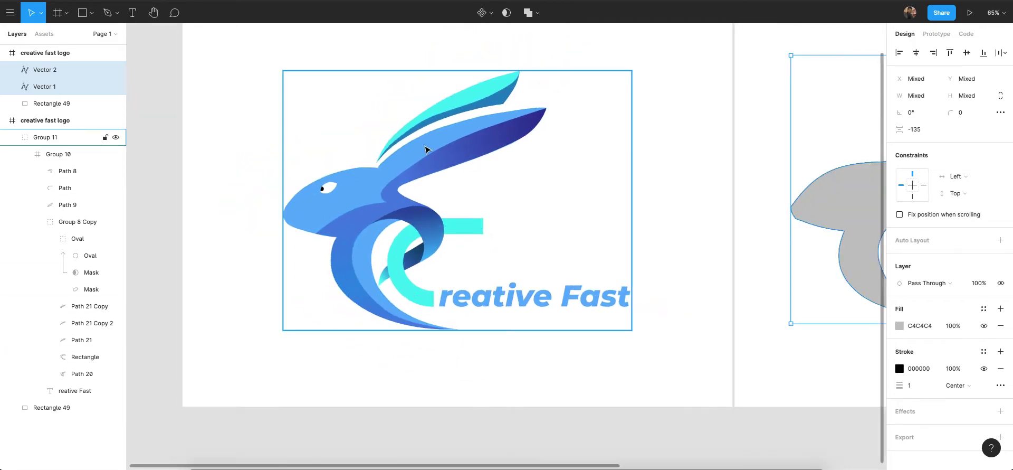
pyautogui.scroll(1, 480, 228)
pyautogui.hscroll(1, 481, 228)
pyautogui.scroll(1, 347, 222)
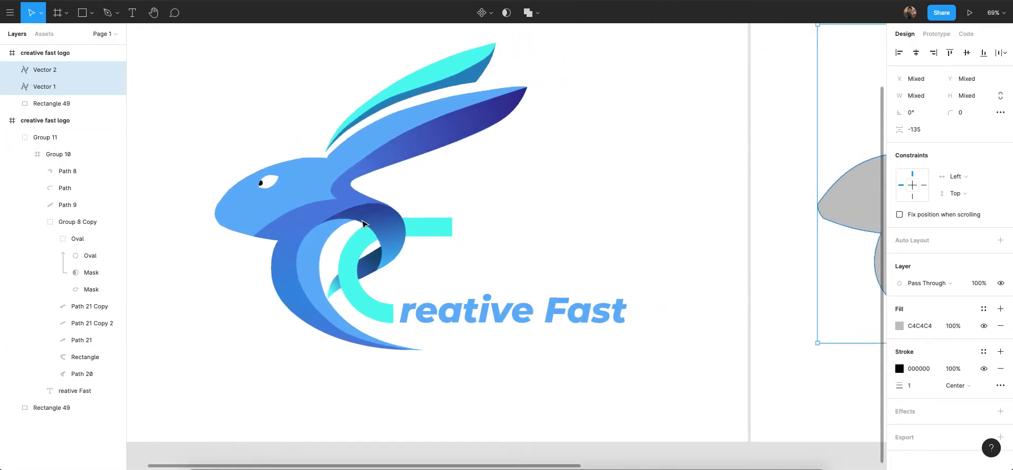
pyautogui.scroll(-7, 355, 224)
pyautogui.click(458, 356)
pyautogui.scroll(3, 339, 221)
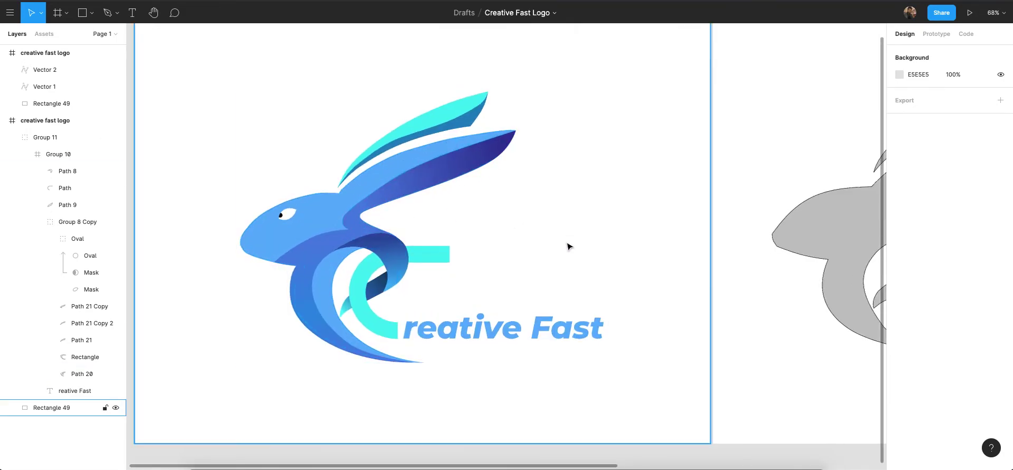
# Inspect the original logo's dark gradient curl around the leg opening and the extent of the whole logo frame.
pyautogui.scroll(-1, 427, 214)
pyautogui.hscroll(-1, 160, 187)
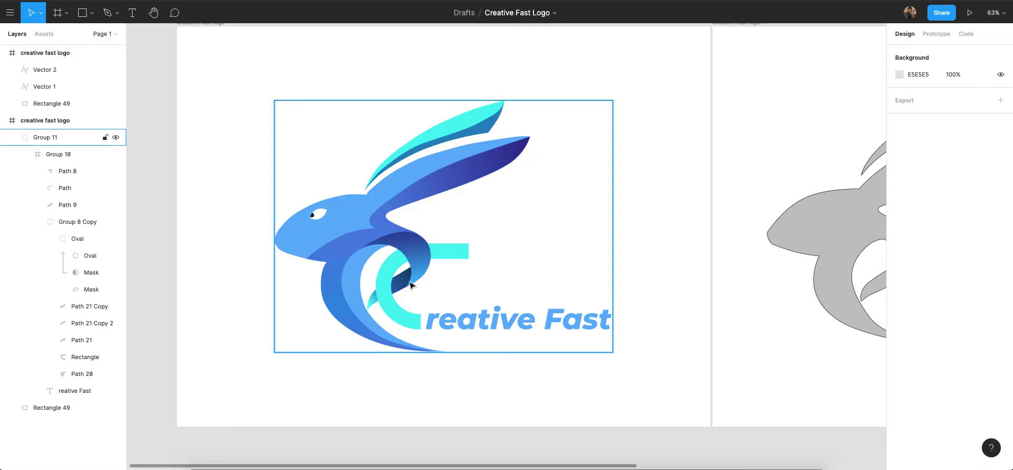
pyautogui.scroll(5, 430, 249)
pyautogui.click(427, 248)
pyautogui.scroll(-5, 369, 266)
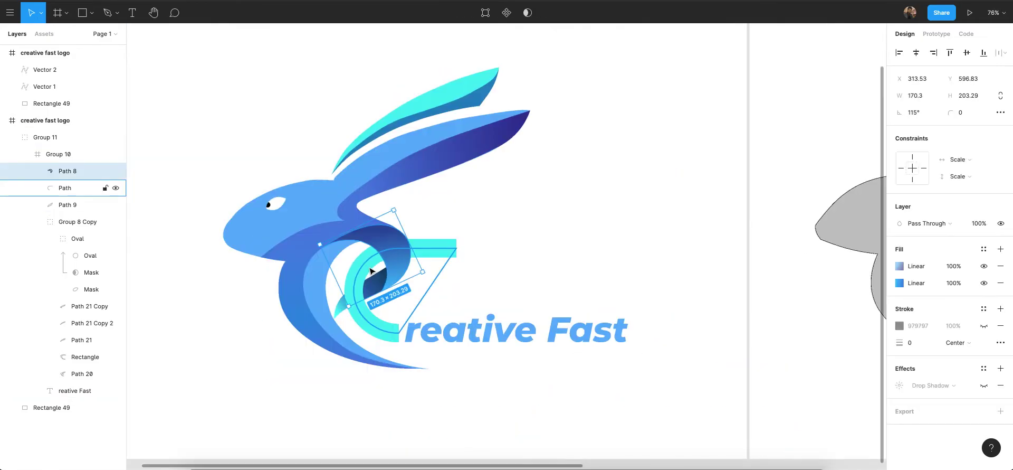
pyautogui.click(497, 216)
pyautogui.scroll(-2, 416, 256)
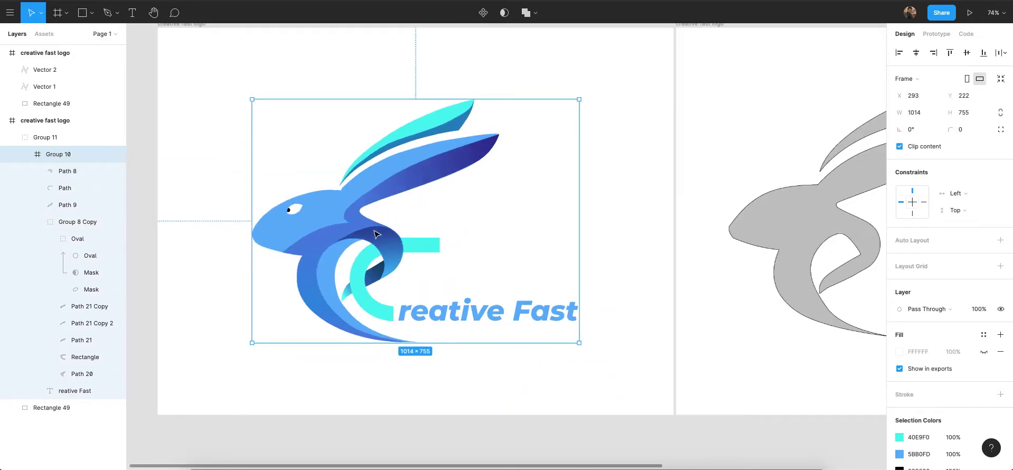
# Fill the traced rabbit body with the light blue 5BB0FD sampled from the original logo's head.
pyautogui.hscroll(5, 380, 228)
pyautogui.click(664, 222)
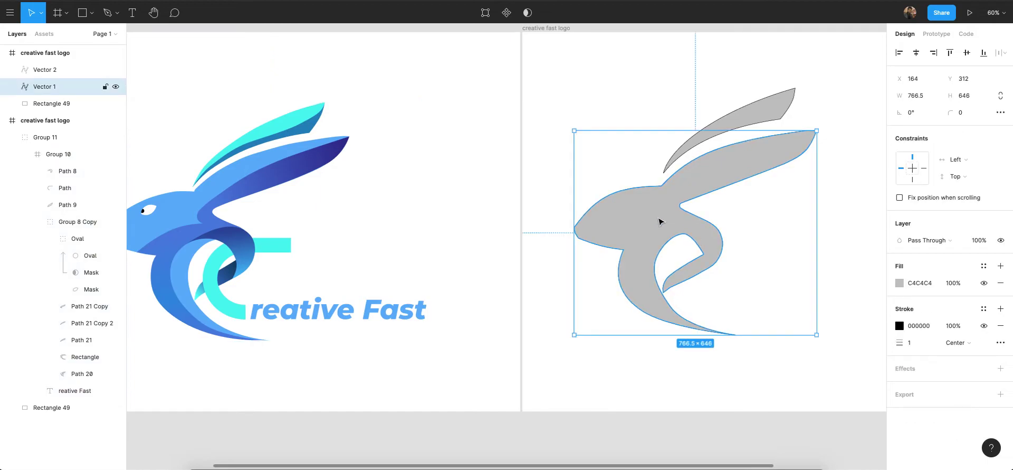
pyautogui.click(900, 283)
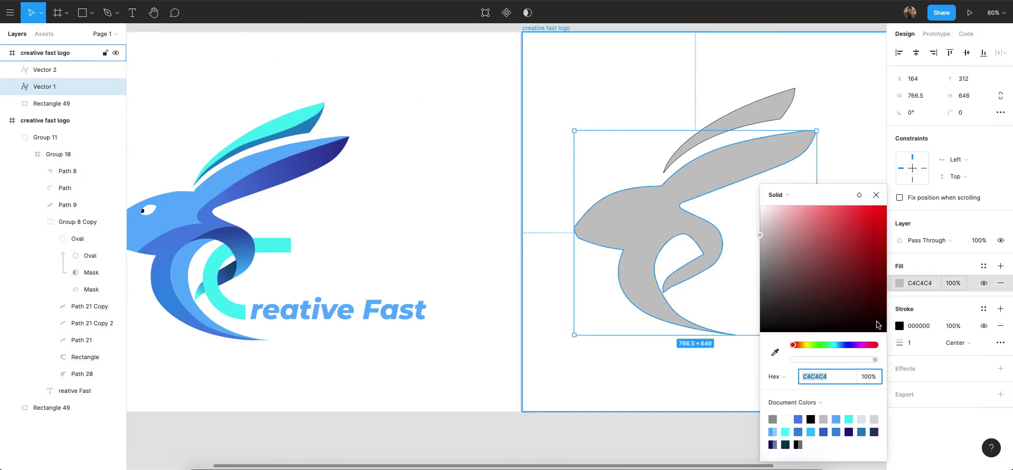
pyautogui.click(775, 352)
pyautogui.click(176, 208)
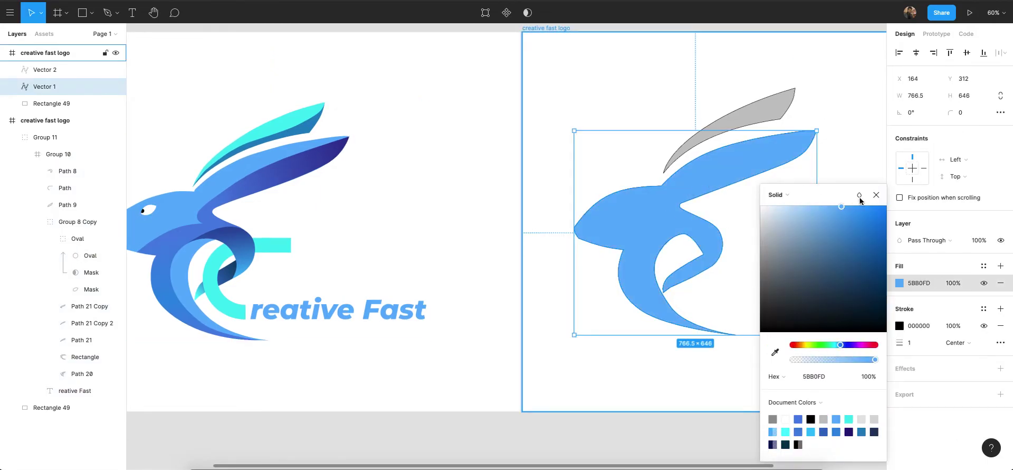
# Fill the traced upper ear with the turquoise 40E9F0 sampled from the original logo's upper ear.
pyautogui.click(872, 133)
pyautogui.click(765, 105)
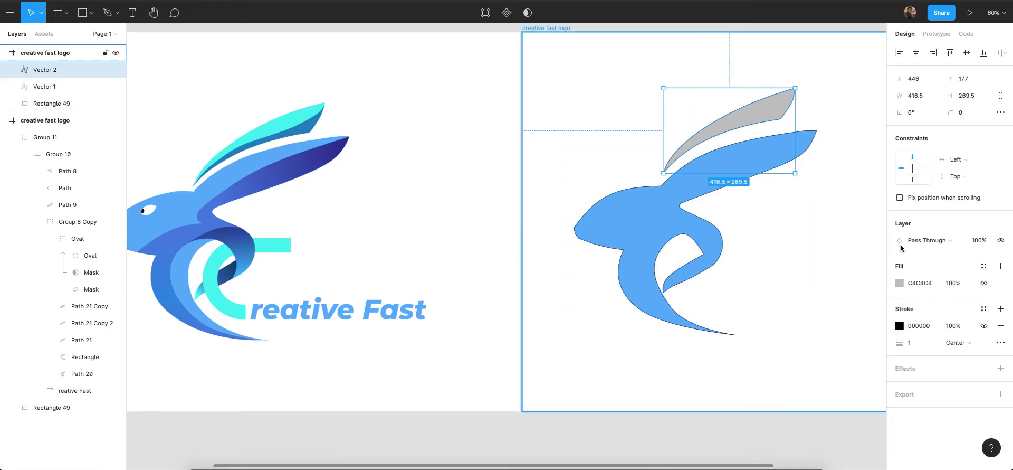
pyautogui.click(896, 289)
pyautogui.click(900, 282)
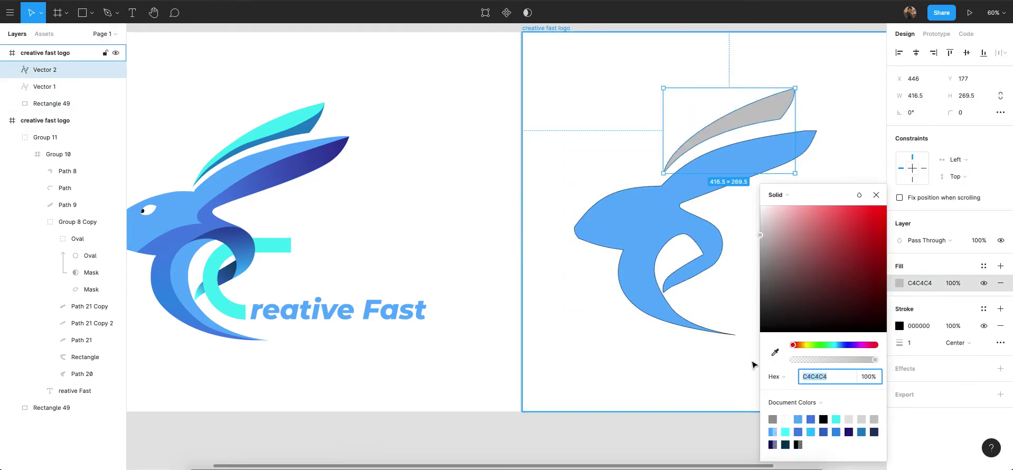
pyautogui.click(776, 352)
pyautogui.click(291, 121)
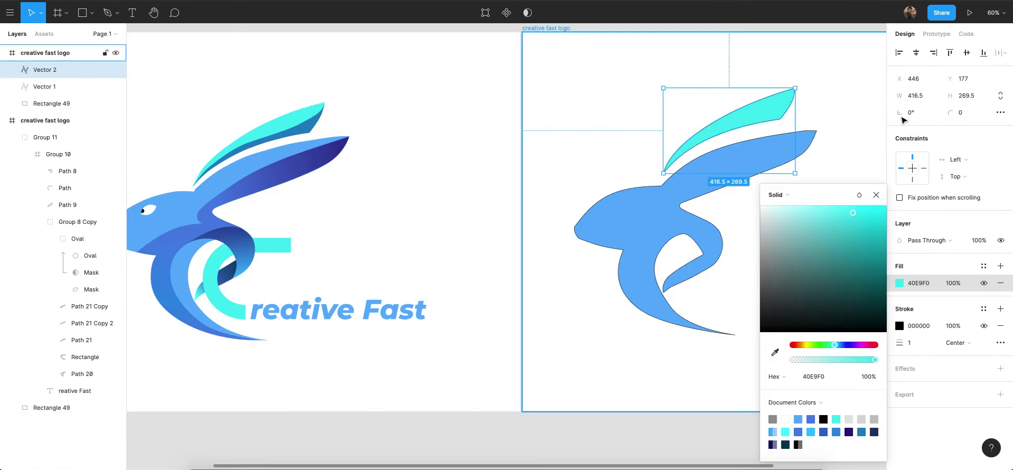
pyautogui.click(875, 195)
# Remove the black stroke from both the traced body and upper ear shapes and deselect them.
pyautogui.click(769, 124)
pyautogui.click(768, 139)
pyautogui.keyDown('shift'); pyautogui.click(769, 114); pyautogui.keyUp('shift')
pyautogui.hscroll(2, 782, 209)
pyautogui.hscroll(3, 783, 208)
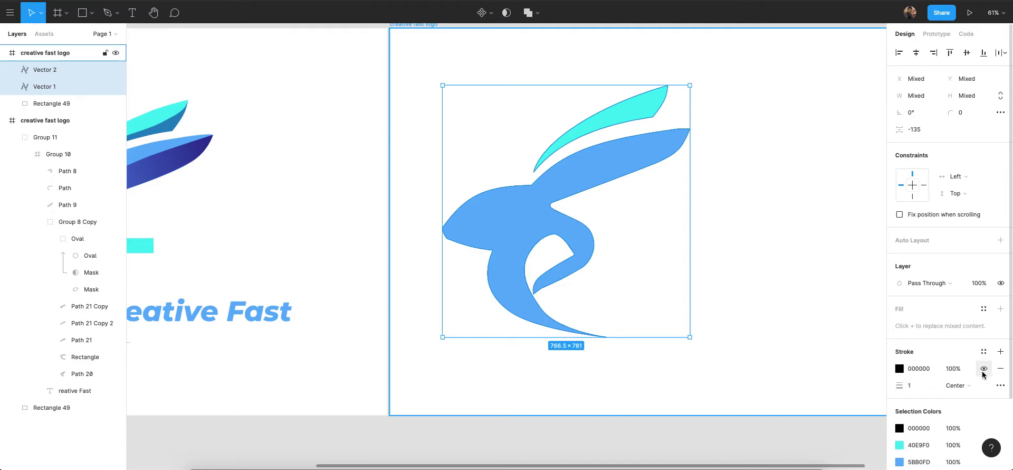
pyautogui.click(984, 370)
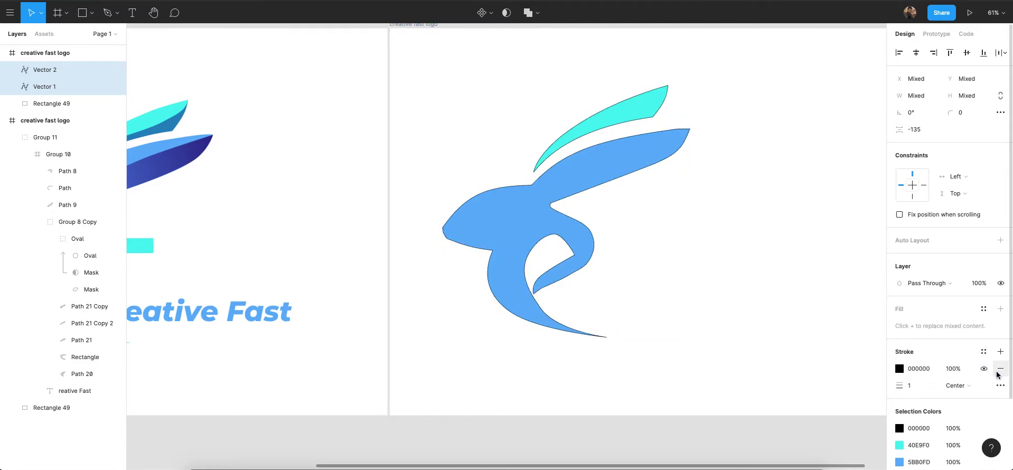
pyautogui.click(1000, 368)
pyautogui.click(762, 271)
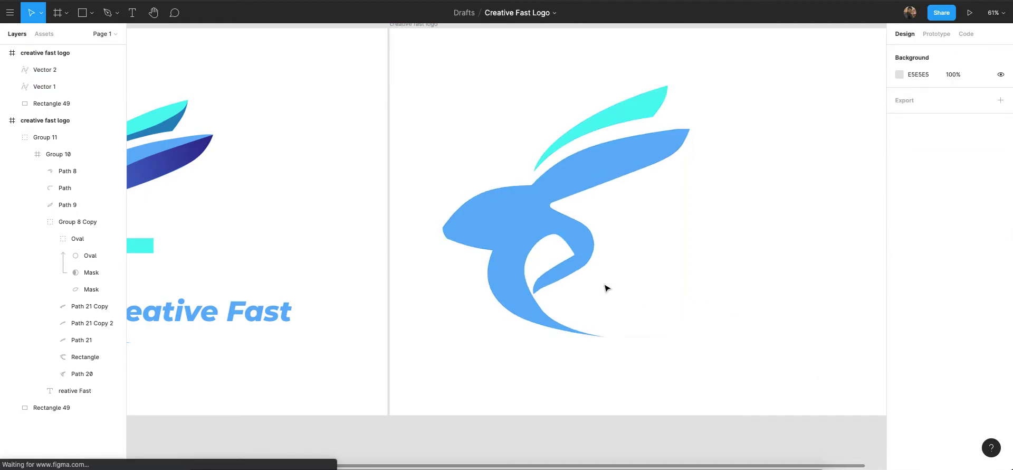
# Compare the recolored silhouette with the original logo, checking the original's blue gradient shape across the neck and leg.
pyautogui.click(626, 291)
pyautogui.hscroll(-7, 498, 313)
pyautogui.click(631, 444)
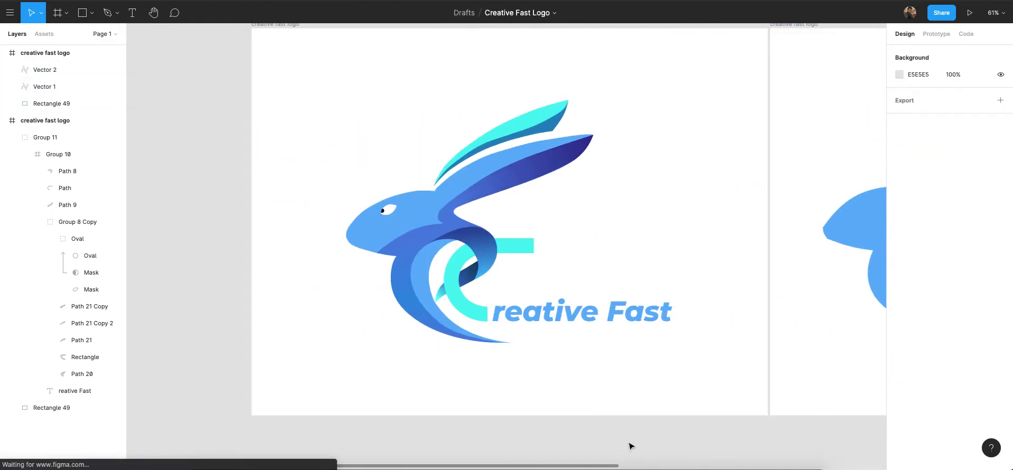
pyautogui.hscroll(8, 596, 396)
pyautogui.hscroll(-8, 597, 391)
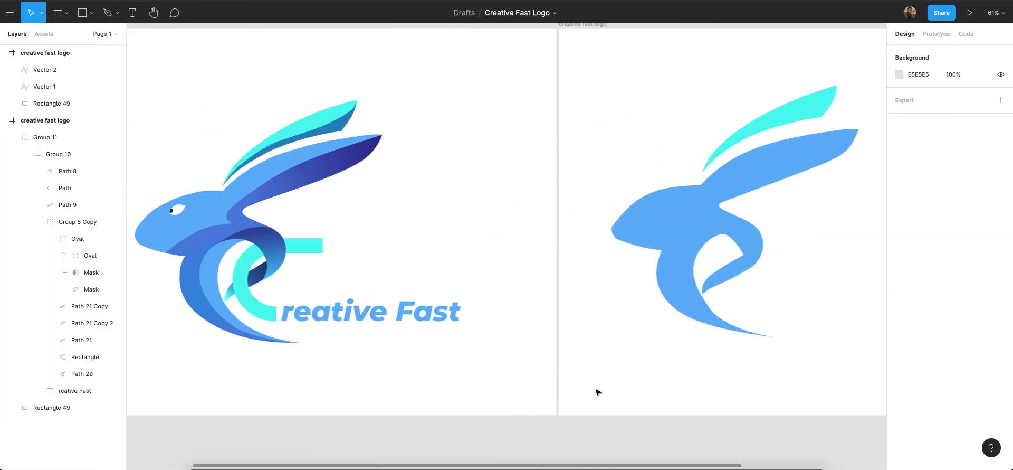
pyautogui.click(383, 238)
pyautogui.scroll(2, 383, 239)
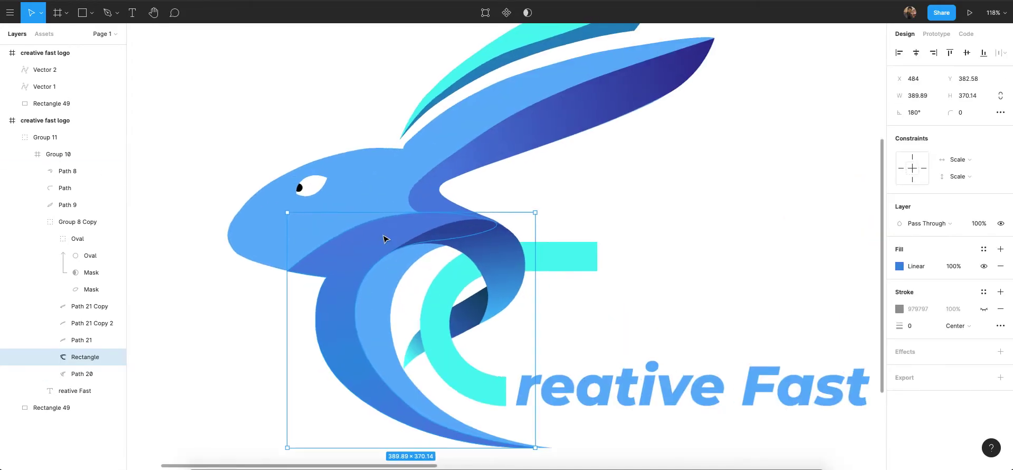
pyautogui.scroll(-5, 532, 217)
pyautogui.click(473, 207)
pyautogui.click(575, 96)
pyautogui.hscroll(3, 549, 196)
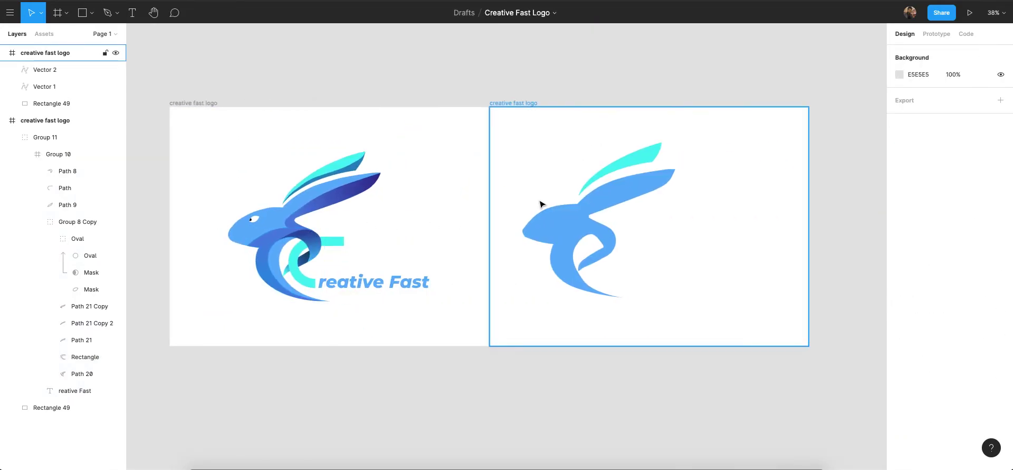
# Start a Pen path over the original's darker shading from the tail tip, up the leg's outer edge and chin, to the neck corner.
pyautogui.scroll(4, 246, 237)
pyautogui.scroll(3, 283, 235)
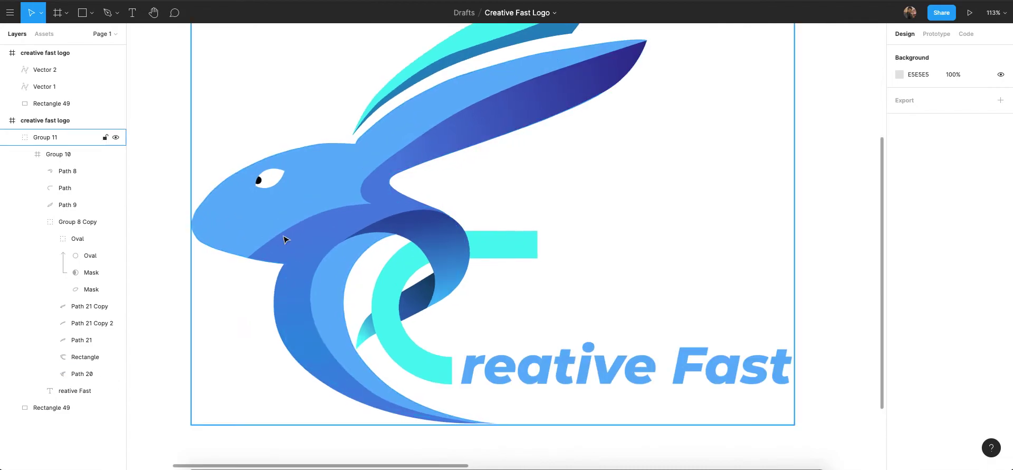
pyautogui.press('p')
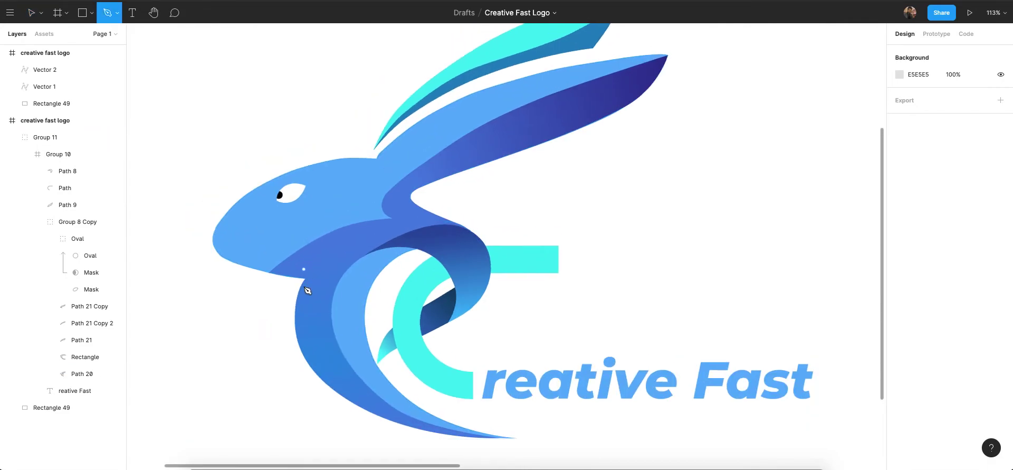
pyautogui.scroll(-1, 415, 367)
pyautogui.click(513, 420)
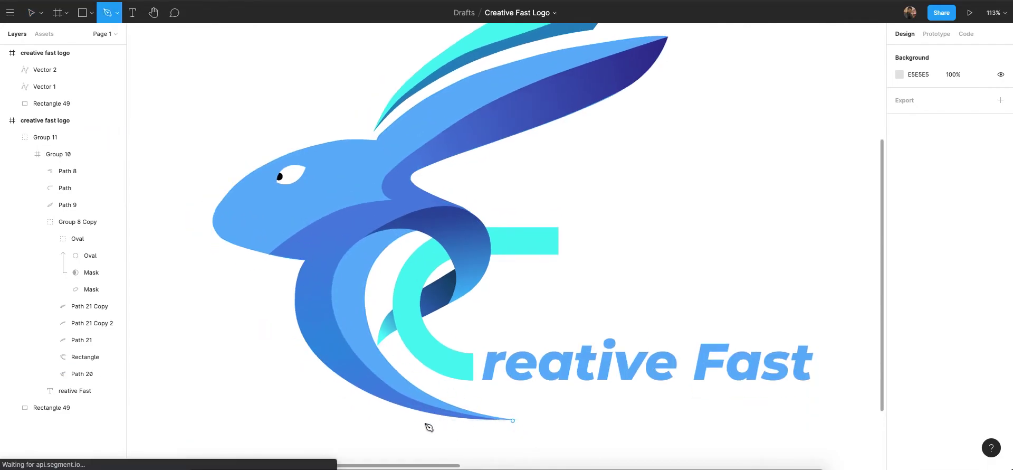
pyautogui.click(424, 414)
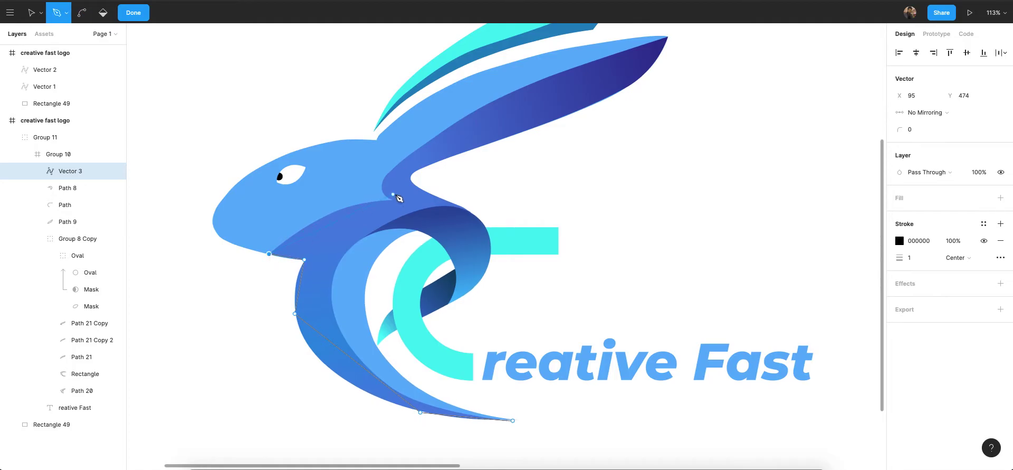
pyautogui.click(394, 200)
# Continue the shading path from the neck corner to the lower ear's base, out to its tip and back along its underside.
pyautogui.scroll(3, 380, 256)
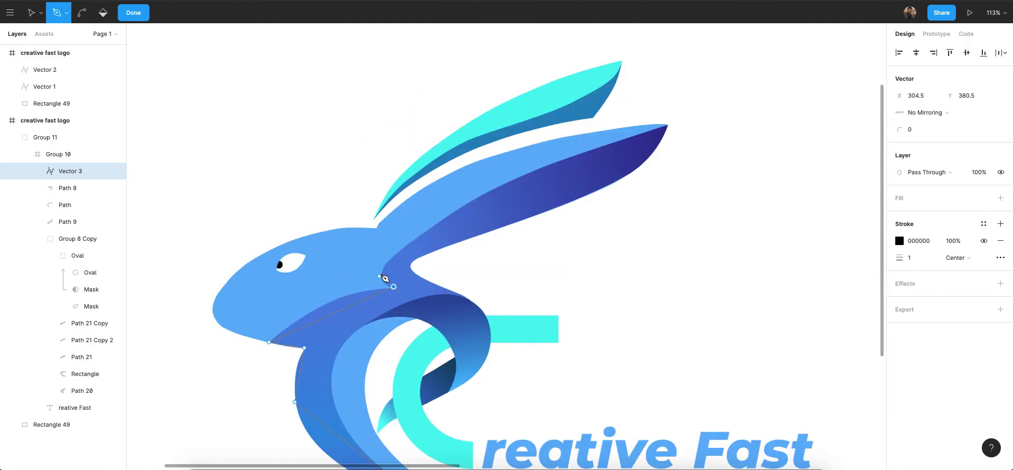
pyautogui.click(384, 266)
pyautogui.hscroll(5, 387, 269)
pyautogui.click(497, 126)
pyautogui.click(498, 125)
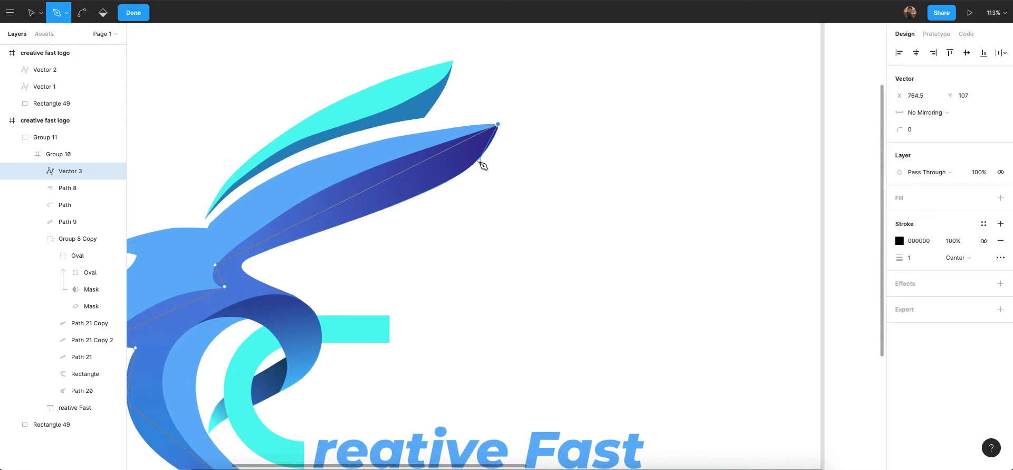
pyautogui.click(411, 198)
# Continue the shading path around the neck notch and down the shading's inner leg edge, closing it at the tail tip.
pyautogui.hscroll(-4, 390, 211)
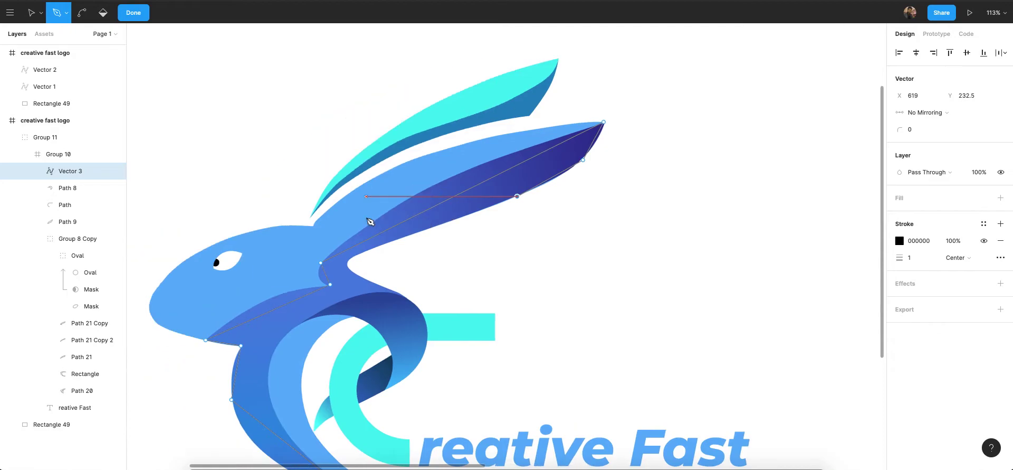
pyautogui.click(347, 260)
pyautogui.scroll(-1, 348, 261)
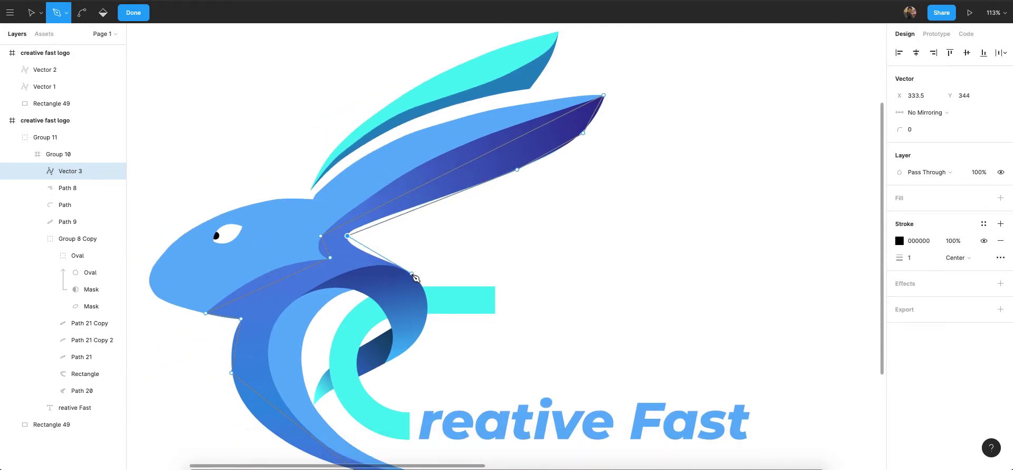
pyautogui.click(411, 274)
pyautogui.click(358, 269)
pyautogui.click(285, 308)
pyautogui.scroll(-3, 282, 319)
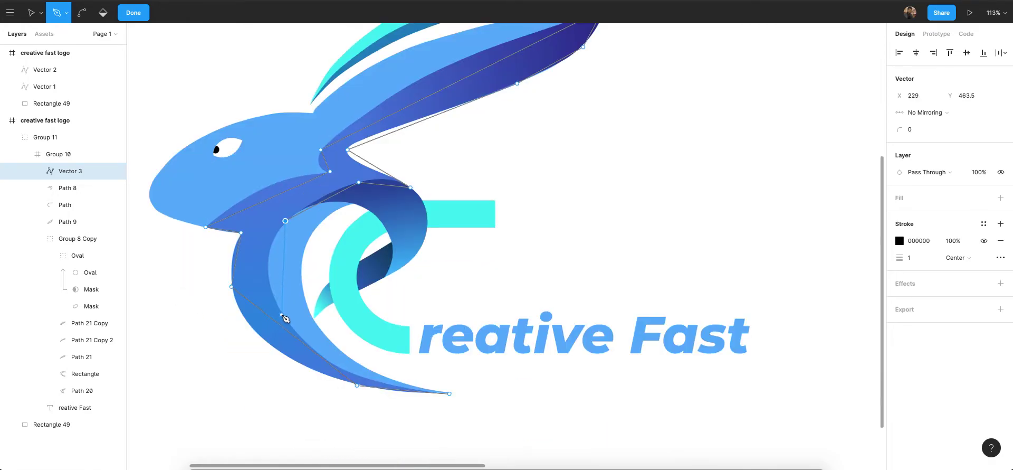
pyautogui.click(282, 312)
pyautogui.click(383, 383)
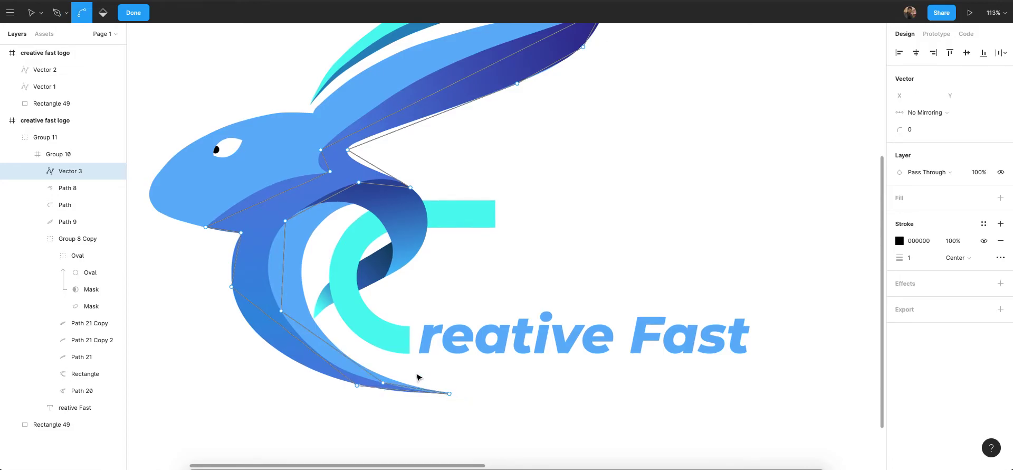
# Bend the shading path's two lower inner-leg points into curves and adjust a handle to follow the original's edge.
pyautogui.scroll(-2, 417, 372)
pyautogui.scroll(3, 318, 381)
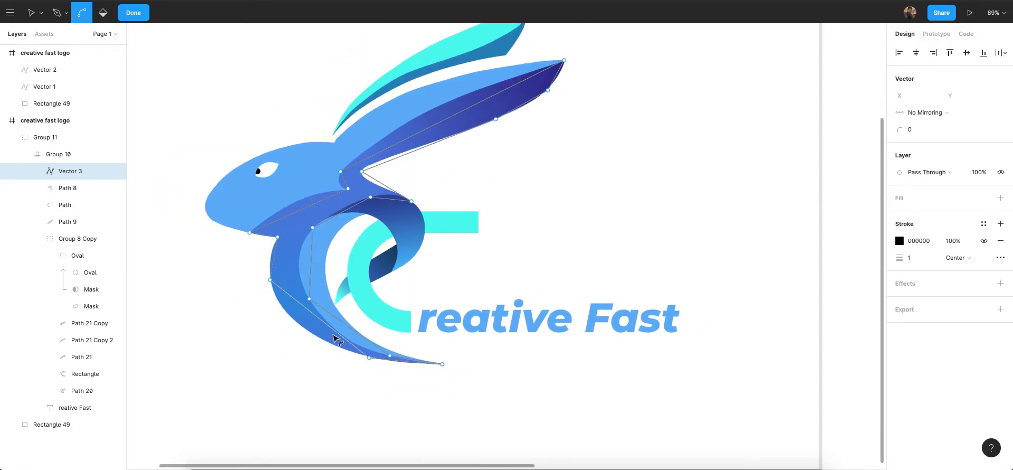
pyautogui.click(304, 291)
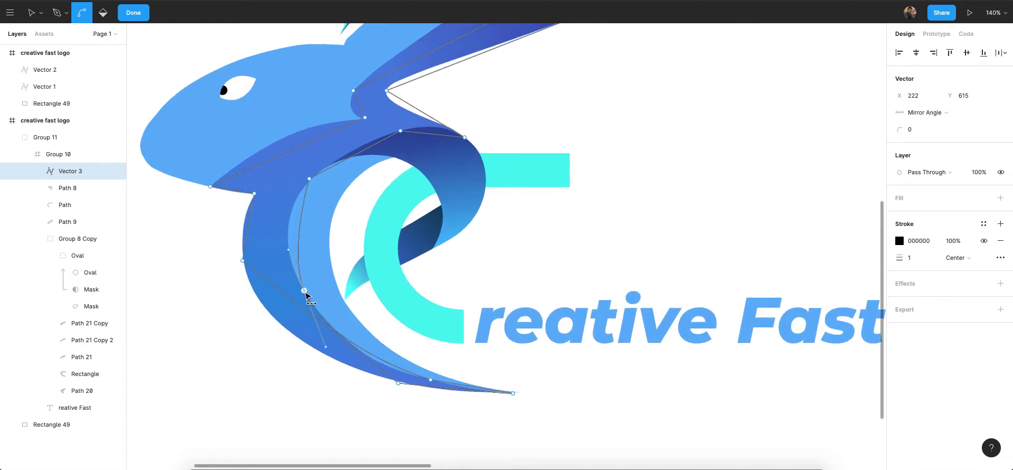
pyautogui.click(431, 379)
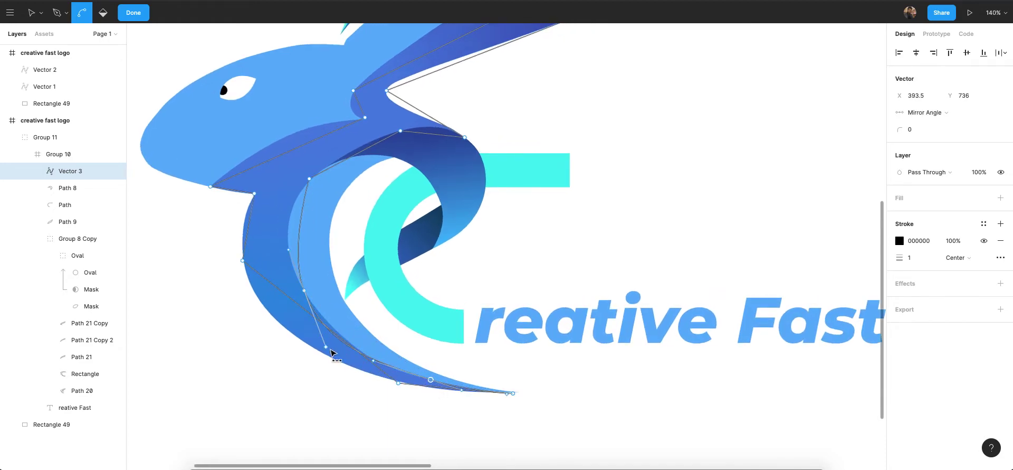
pyautogui.moveTo(326, 351); pyautogui.dragTo(319, 331)
# Curve the shading path's upper inner-leg point and the point above the leg opening, adjusting their handles to the original's arc.
pyautogui.click(310, 179)
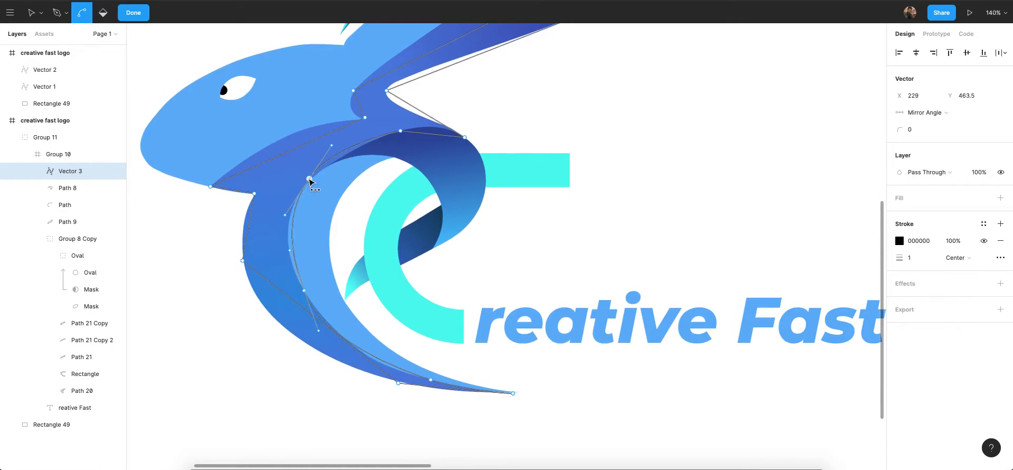
pyautogui.scroll(3, 328, 154)
pyautogui.moveTo(334, 151); pyautogui.dragTo(271, 230)
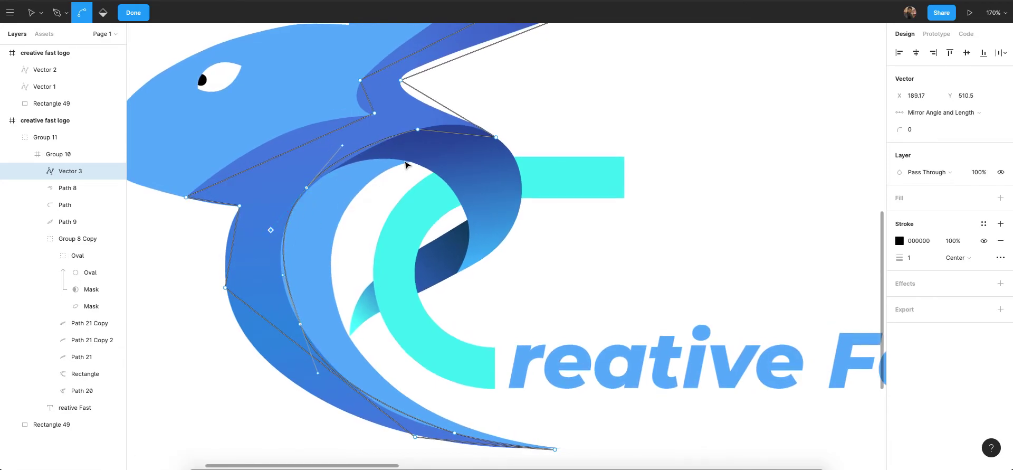
pyautogui.scroll(3, 407, 163)
pyautogui.moveTo(419, 216); pyautogui.dragTo(457, 203)
pyautogui.scroll(-1, 417, 198)
pyautogui.scroll(-2, 417, 199)
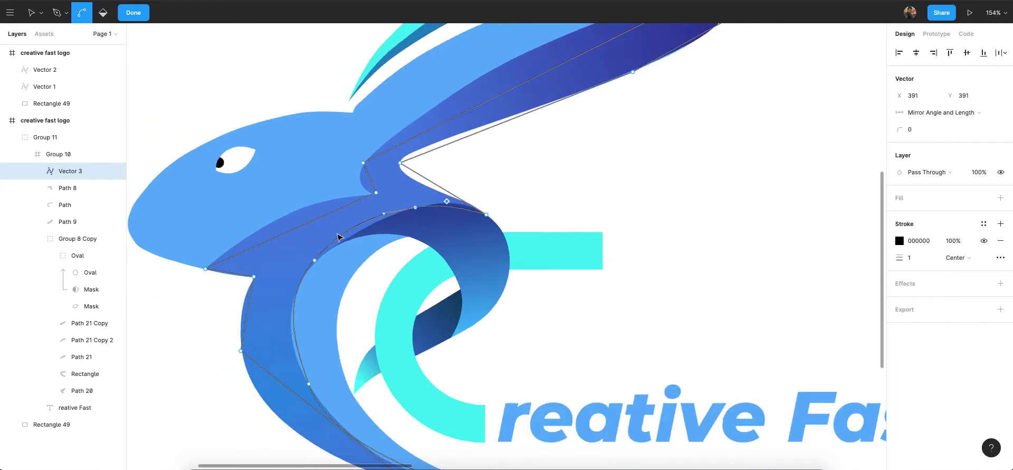
# Curve the shading path's two outer-leg points along the original's lower edge, then finish editing and deselect the path.
pyautogui.scroll(-3, 332, 260)
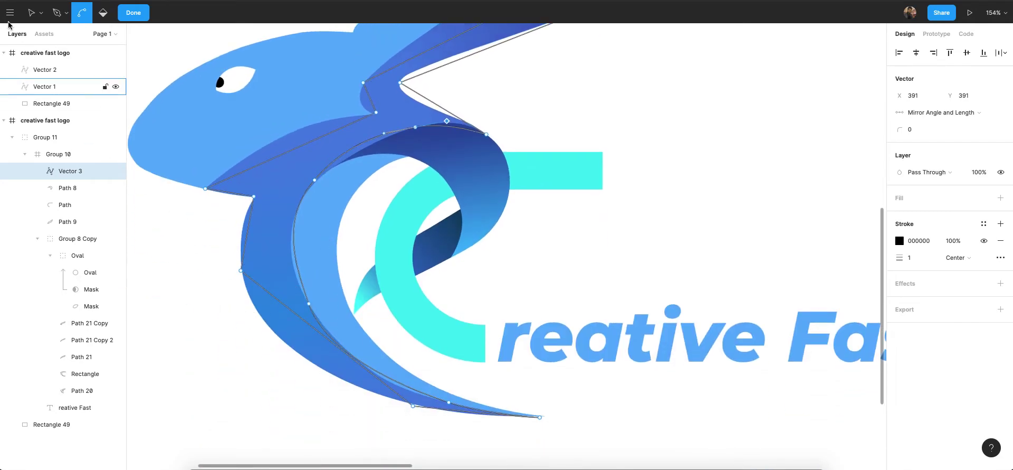
pyautogui.scroll(-1, 242, 248)
pyautogui.click(241, 245)
pyautogui.scroll(-1, 303, 329)
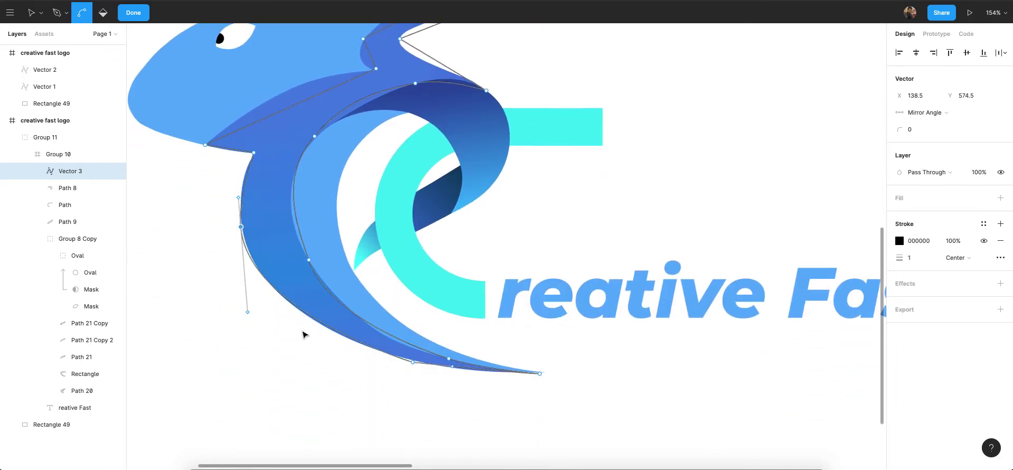
pyautogui.click(413, 363)
pyautogui.scroll(3, 446, 378)
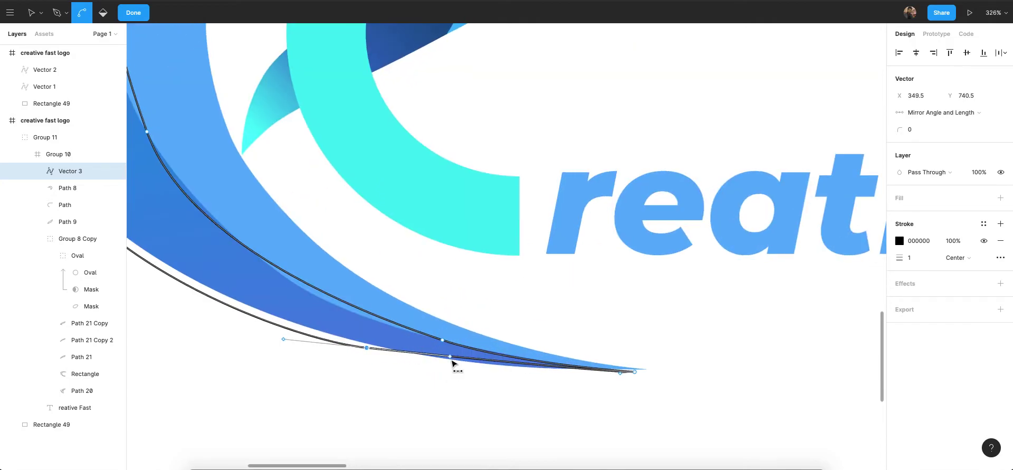
pyautogui.scroll(-3, 451, 362)
pyautogui.press('Escape')
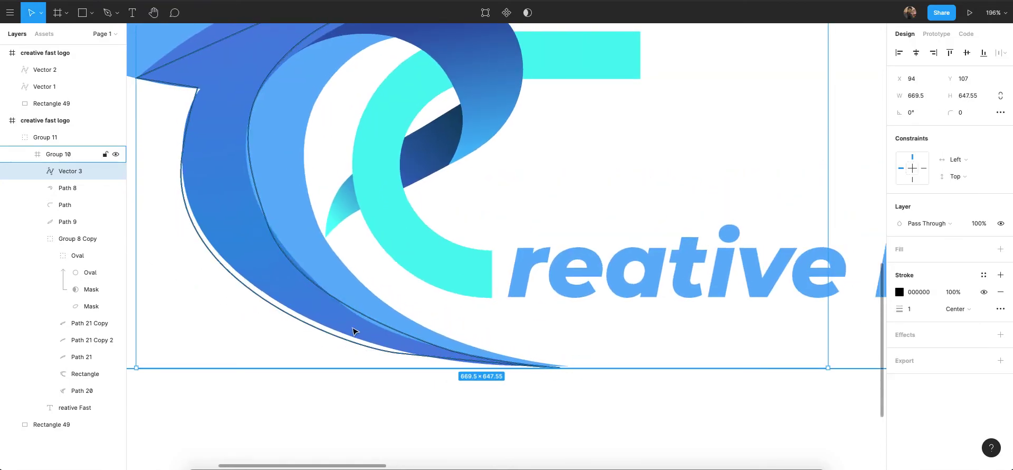
pyautogui.scroll(-2, 296, 331)
pyautogui.scroll(2, 327, 269)
pyautogui.scroll(-5, 326, 270)
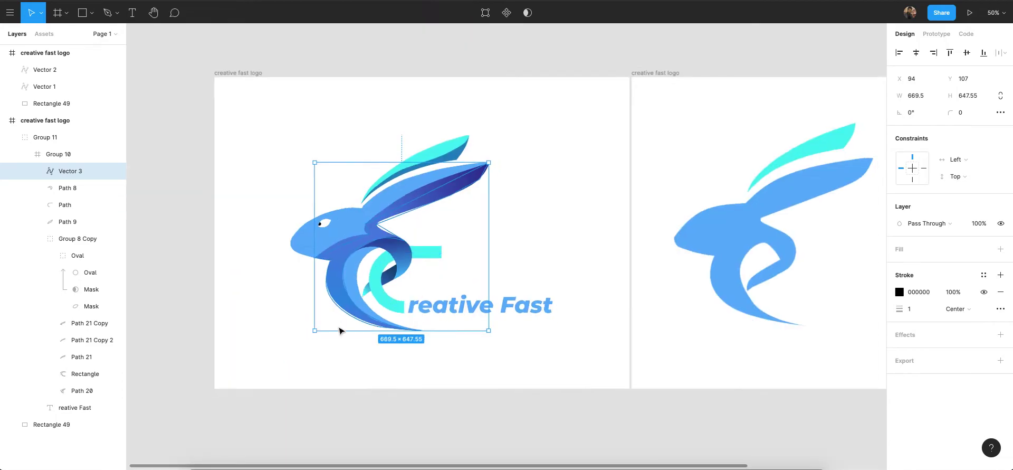
pyautogui.click(283, 431)
# Reopen the shading path for editing and bend its segment under the rabbit's head to match the original's cheek curve.
pyautogui.scroll(6, 371, 207)
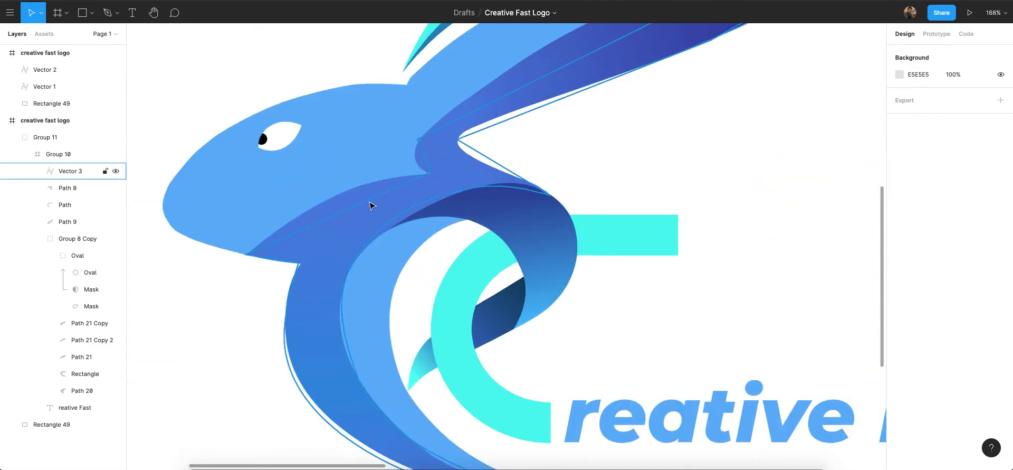
pyautogui.doubleClick(371, 207)
pyautogui.scroll(1, 362, 213)
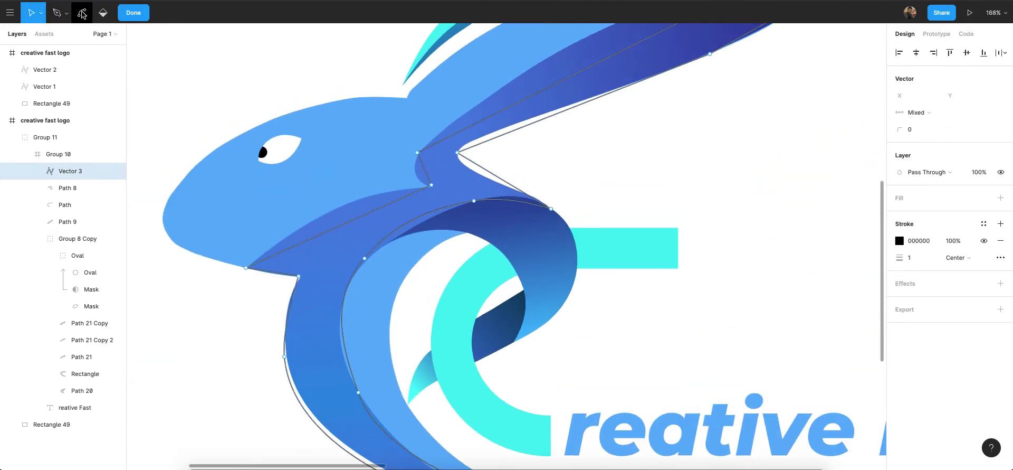
pyautogui.click(81, 12)
pyautogui.moveTo(333, 228); pyautogui.dragTo(335, 220)
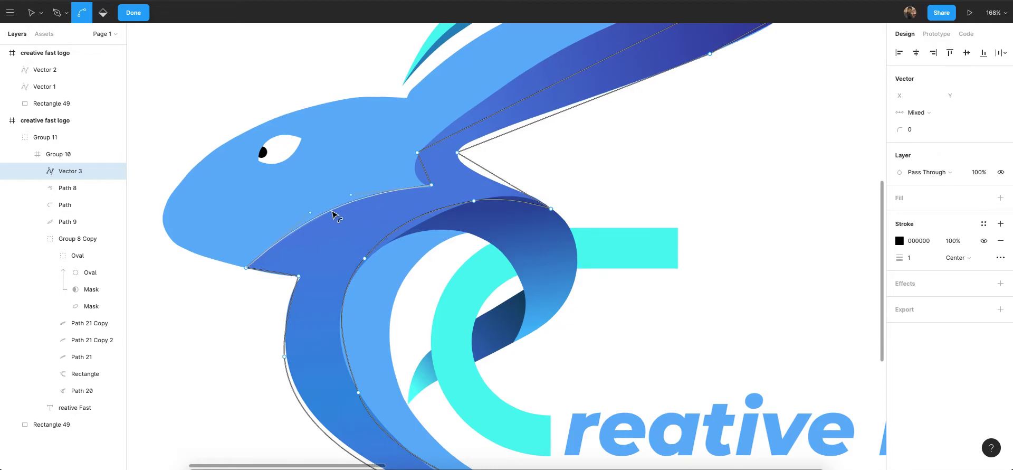
# Bend the shading path's short neck-notch segment and curve the point at the ear's base to follow the original.
pyautogui.scroll(3, 422, 237)
pyautogui.hscroll(2, 422, 237)
pyautogui.scroll(2, 383, 265)
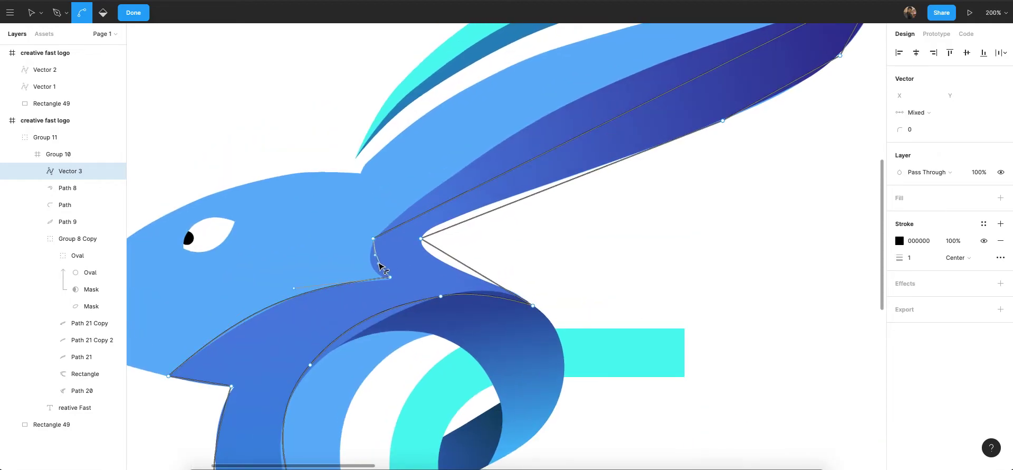
pyautogui.scroll(-1, 364, 245)
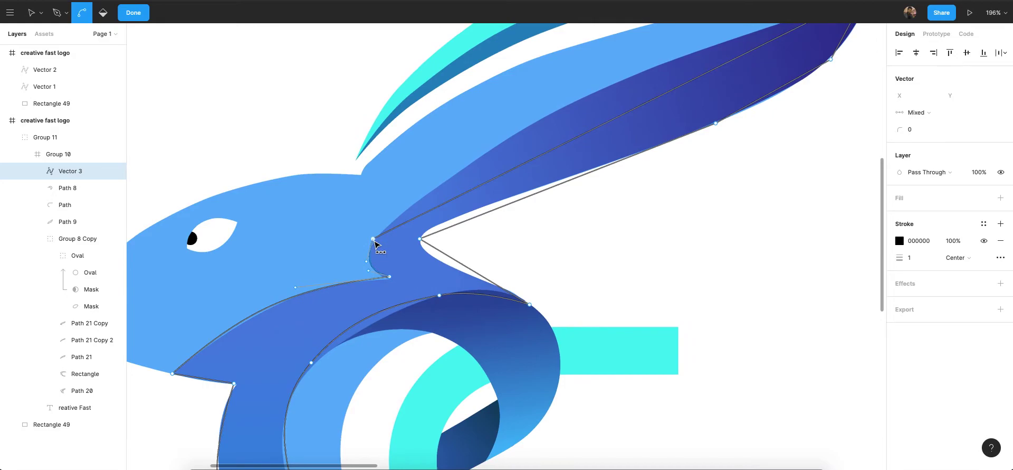
pyautogui.click(373, 239)
pyautogui.scroll(-2, 373, 239)
pyautogui.moveTo(379, 224)
pyautogui.mouseDown()
pyautogui.moveTo(393, 199)
pyautogui.moveTo(377, 231)
pyautogui.mouseUp()
pyautogui.scroll(1, 412, 248)
pyautogui.hscroll(3, 420, 266)
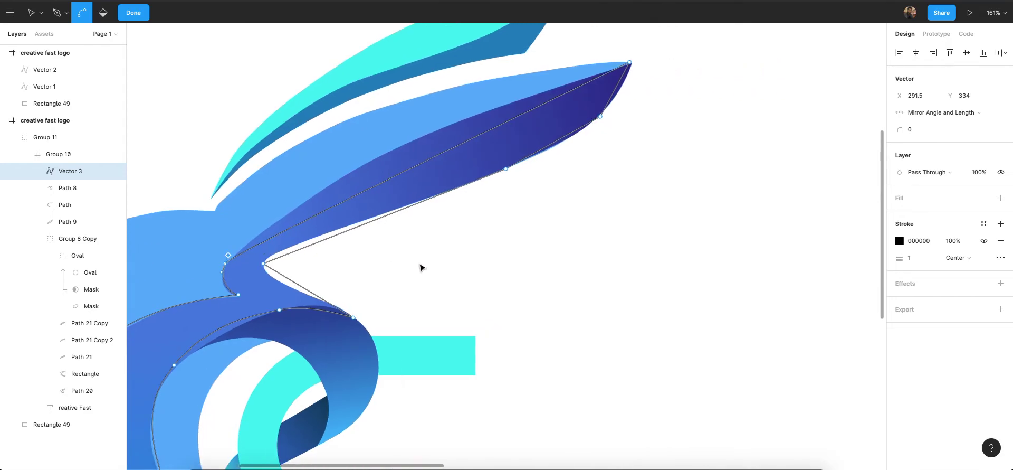
# Bend the shading path's long upper ear edge into an arc and realign the handle at the ear's base with the neck notch.
pyautogui.scroll(2, 375, 268)
pyautogui.hscroll(-1, 304, 343)
pyautogui.scroll(10, 304, 342)
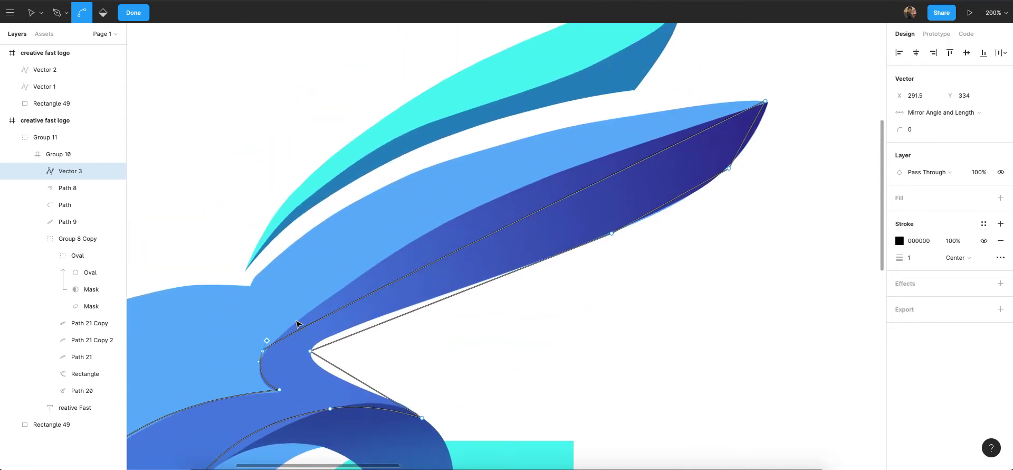
pyautogui.scroll(-5, 280, 349)
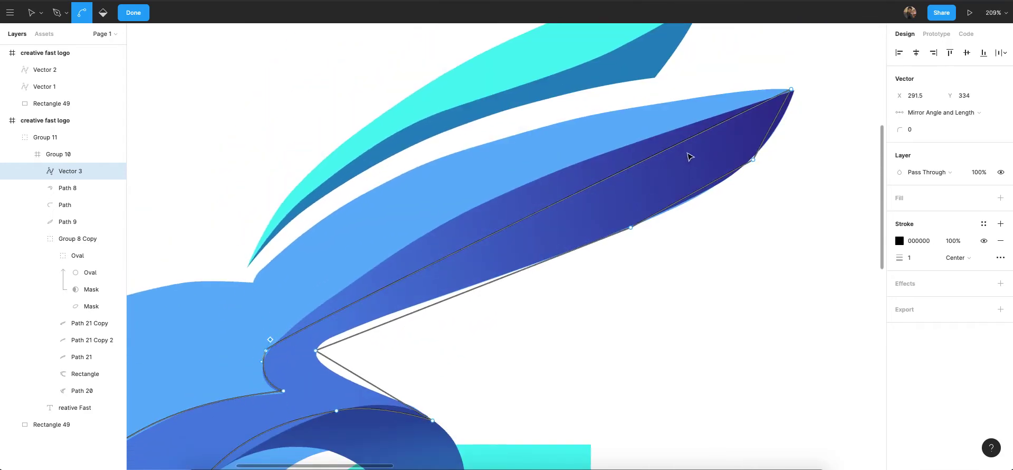
pyautogui.moveTo(565, 203); pyautogui.dragTo(509, 200)
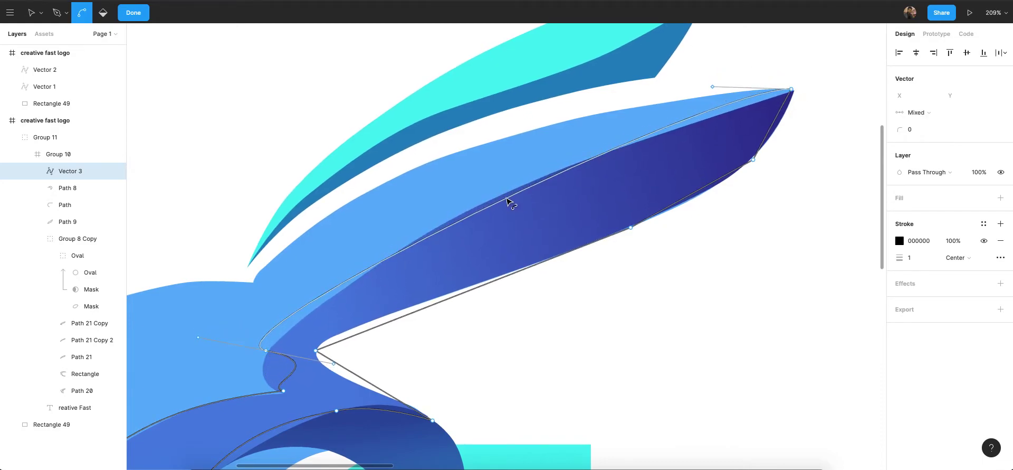
pyautogui.scroll(-2, 234, 332)
pyautogui.press('v')
pyautogui.click(266, 296)
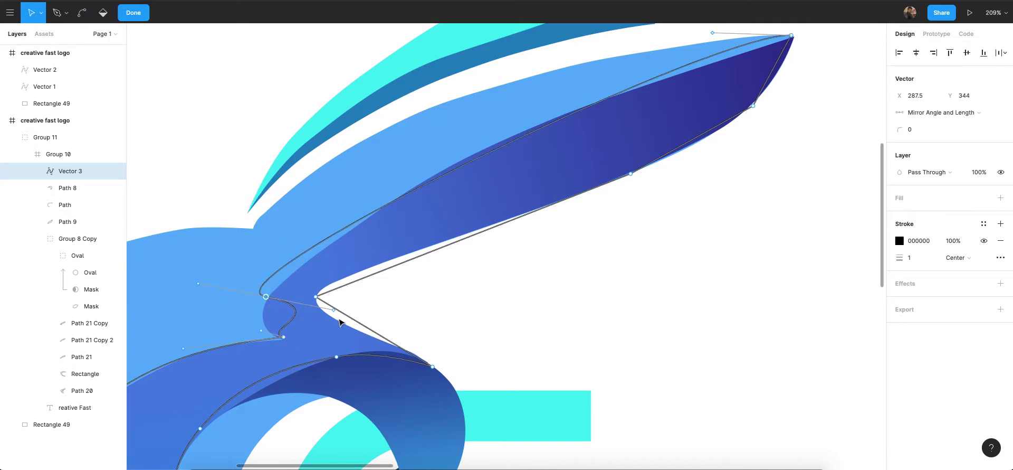
pyautogui.moveTo(336, 315); pyautogui.dragTo(259, 319)
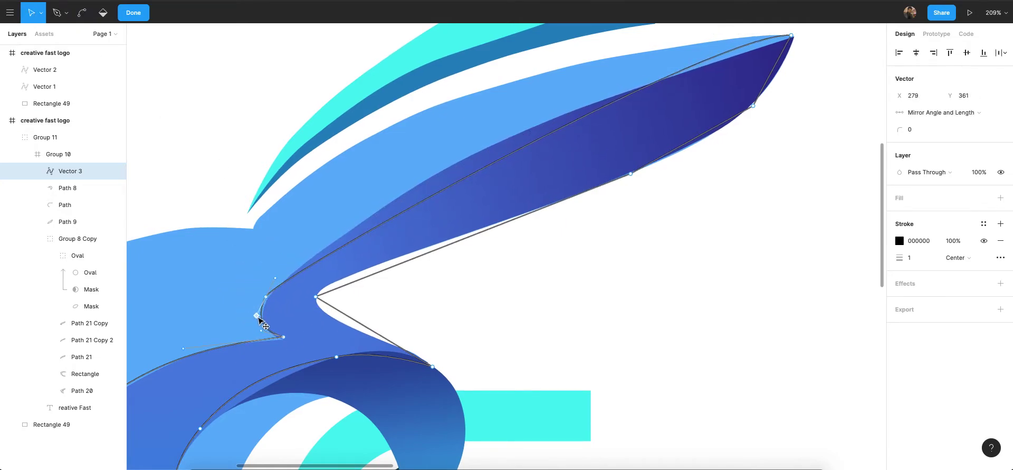
# Extend the handle at the shading path's ear tip back along the ear so the upper edge follows the original's arc.
pyautogui.scroll(-1, 353, 244)
pyautogui.click(782, 40)
pyautogui.moveTo(708, 38); pyautogui.dragTo(564, 78)
pyautogui.scroll(-3, 564, 77)
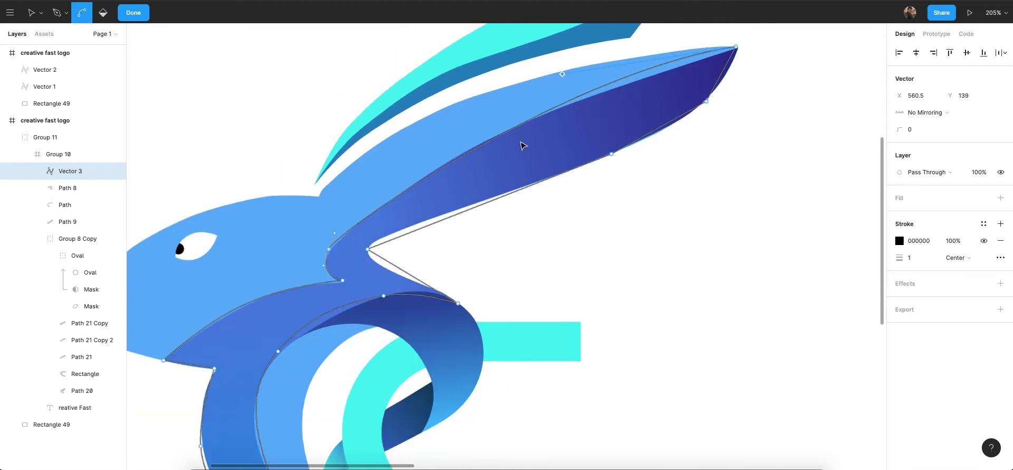
# Adjust the shading path's two points on the ear's underside near the tip to follow the original's rounded edge.
pyautogui.click(609, 154)
pyautogui.click(704, 103)
pyautogui.press('ctrl')
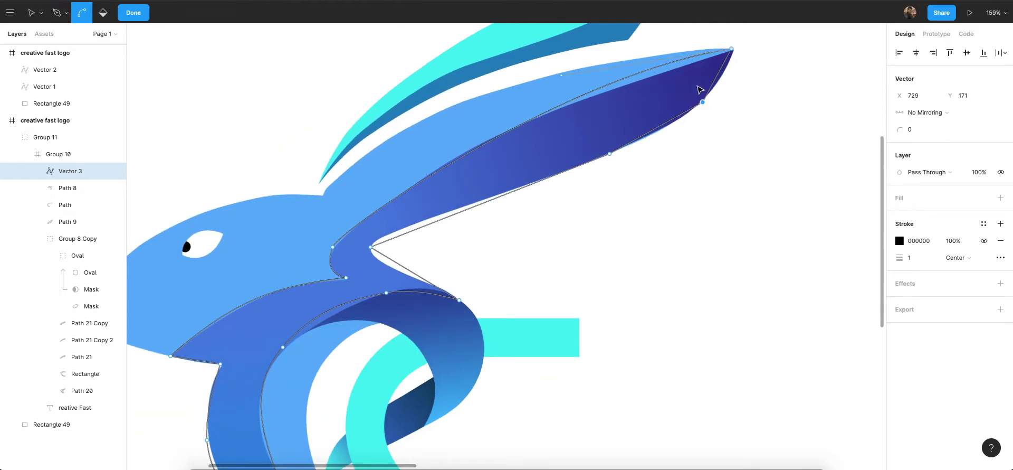
pyautogui.moveTo(703, 103); pyautogui.dragTo(677, 133)
pyautogui.scroll(-3, 466, 197)
# Curve the shading path's corner between the ear's underside and the back with mirrored handles, then finish editing the path.
pyautogui.scroll(2, 377, 153)
pyautogui.click(368, 156)
pyautogui.moveTo(300, 61); pyautogui.dragTo(371, 139)
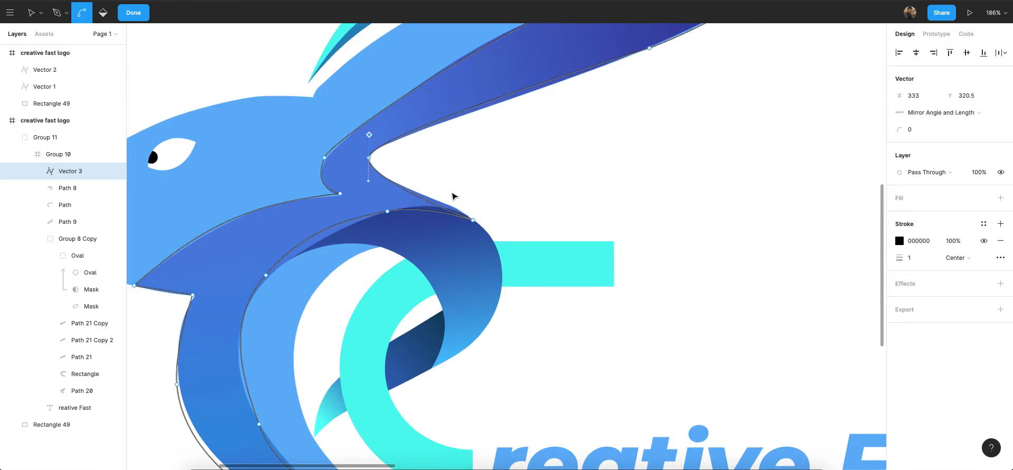
pyautogui.keyDown('ctrl'); pyautogui.scroll(-5, 454, 224); pyautogui.keyUp('ctrl')
pyautogui.press('Escape')
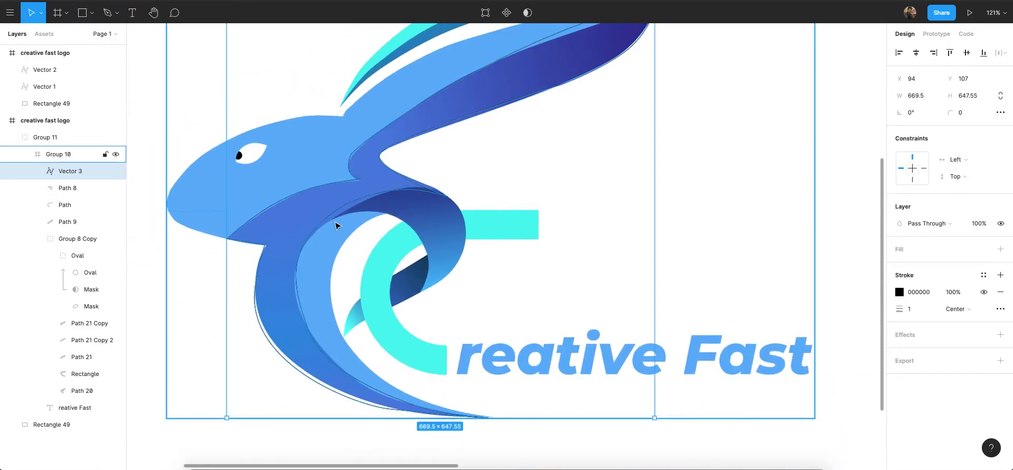
pyautogui.scroll(-3, 335, 226)
pyautogui.scroll(-3, 296, 257)
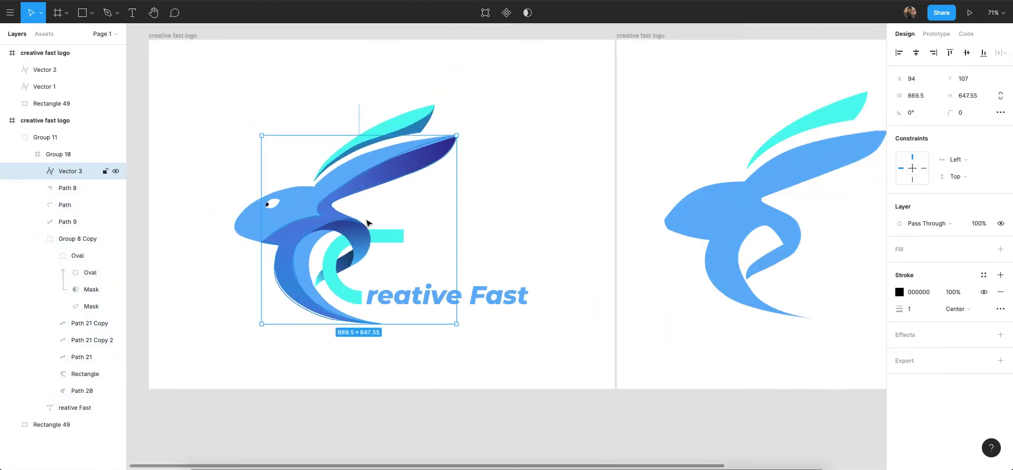
# Move the traced shading outline from the original logo onto the blue rabbit silhouette in the second frame, at X 261, Y 312.
pyautogui.scroll(-3, 348, 227)
pyautogui.moveTo(277, 230); pyautogui.dragTo(674, 222)
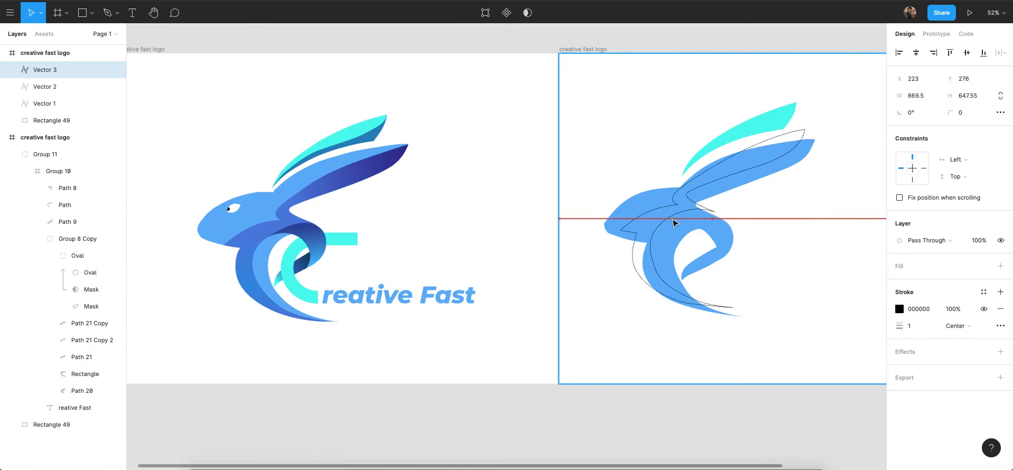
pyautogui.hscroll(4, 699, 251)
pyautogui.scroll(5, 497, 236)
pyautogui.moveTo(471, 217)
pyautogui.mouseDown()
pyautogui.moveTo(489, 228)
pyautogui.moveTo(475, 220)
pyautogui.mouseUp()
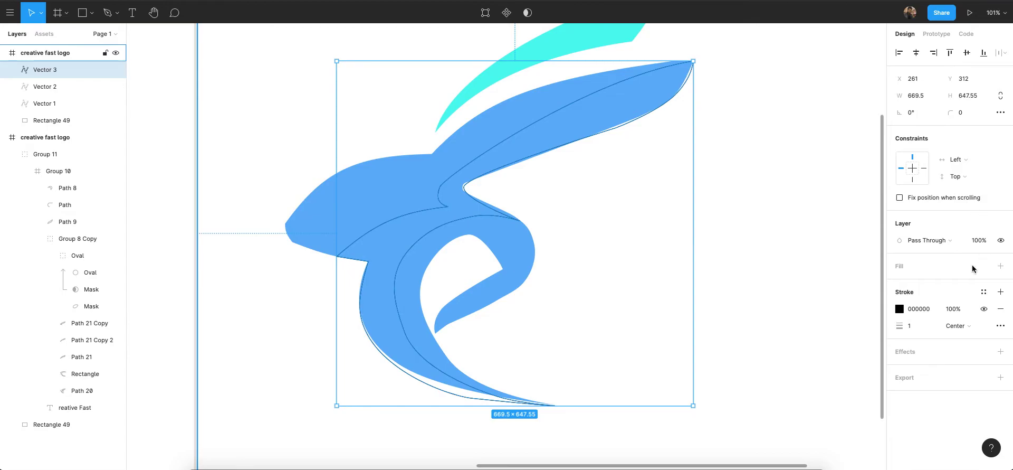
# Add a solid C4C4C4 fill to the traced shading shape and hide its black stroke.
pyautogui.click(1000, 266)
pyautogui.click(739, 227)
pyautogui.click(447, 229)
pyautogui.click(447, 229)
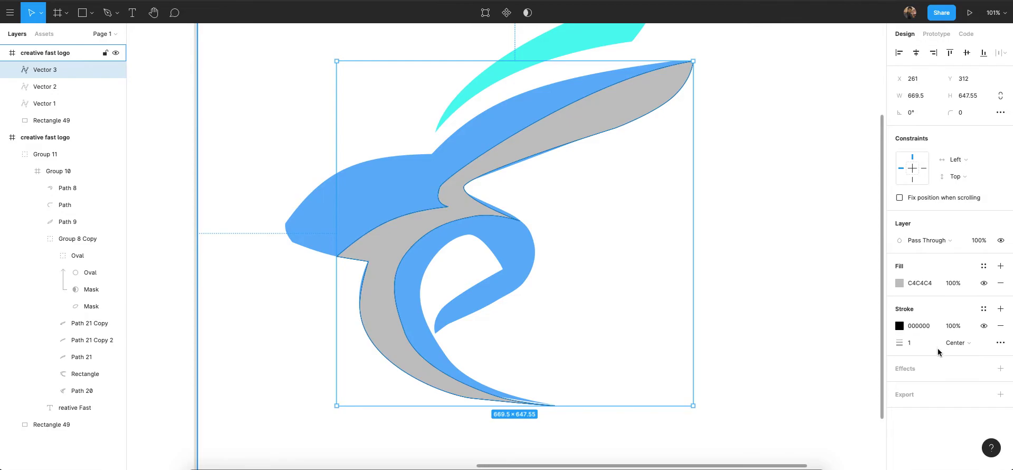
pyautogui.click(983, 325)
# Inspect how the grey shading shape fits the blue rabbit and compare it with the original logo.
pyautogui.scroll(-5, 640, 306)
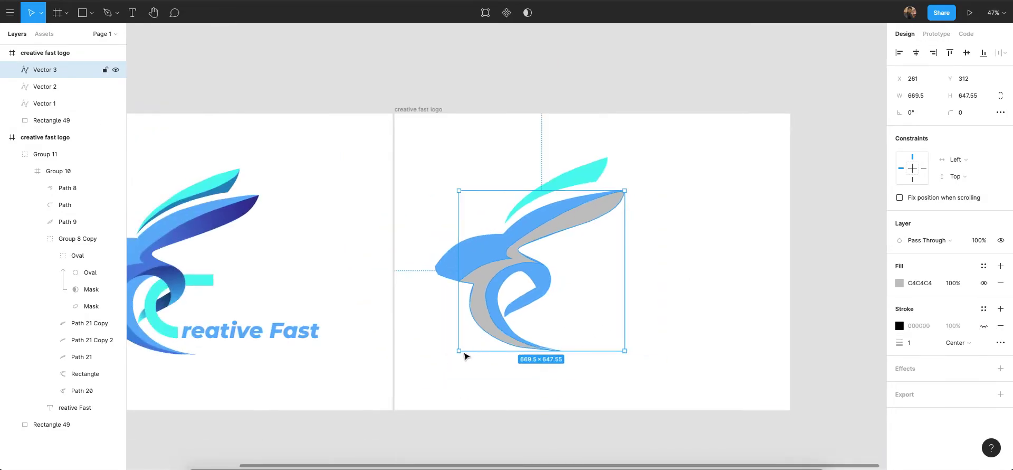
pyautogui.hscroll(-3, 580, 348)
pyautogui.scroll(5, 673, 347)
pyautogui.hscroll(3, 726, 346)
pyautogui.click(592, 307)
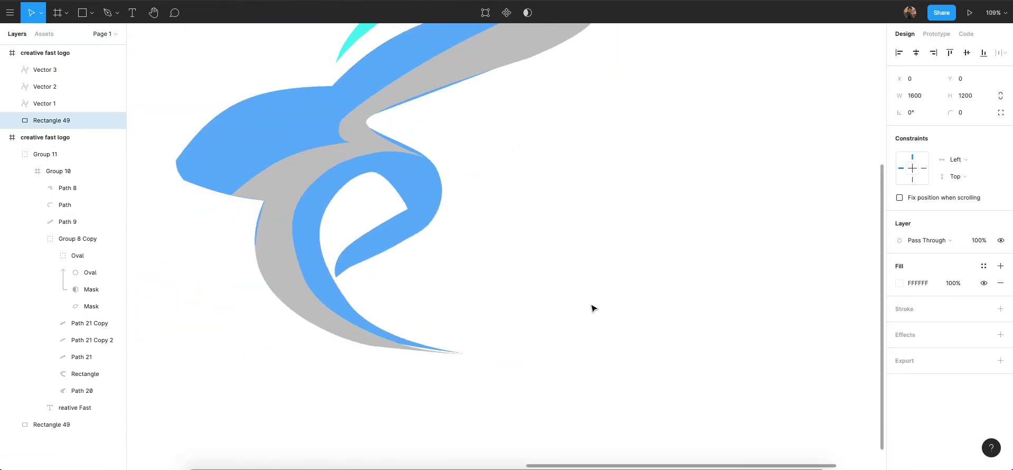
pyautogui.scroll(-5, 579, 313)
pyautogui.scroll(1, 565, 349)
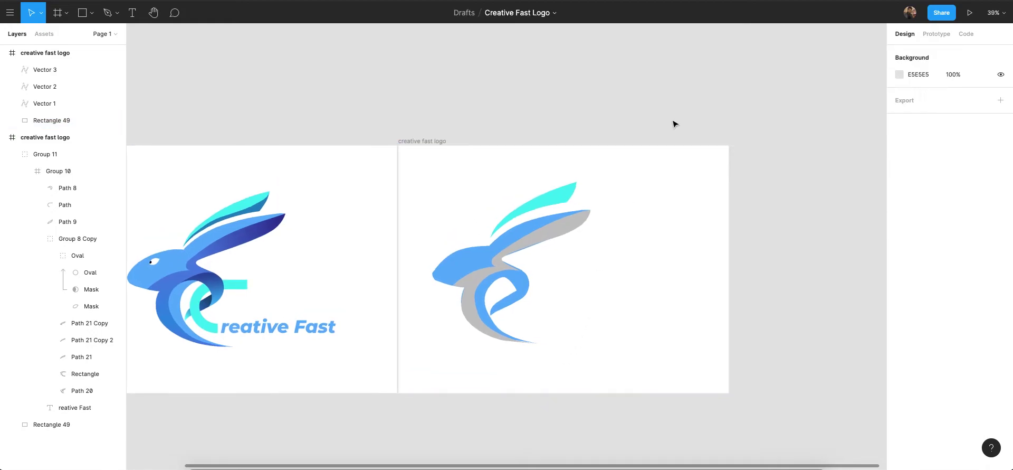
pyautogui.click(610, 122)
pyautogui.scroll(1, 473, 296)
pyautogui.hscroll(-2, 472, 292)
# Change the grey shading shape's fill to a linear gradient and place the gradient's start at the tip of the ear.
pyautogui.click(519, 297)
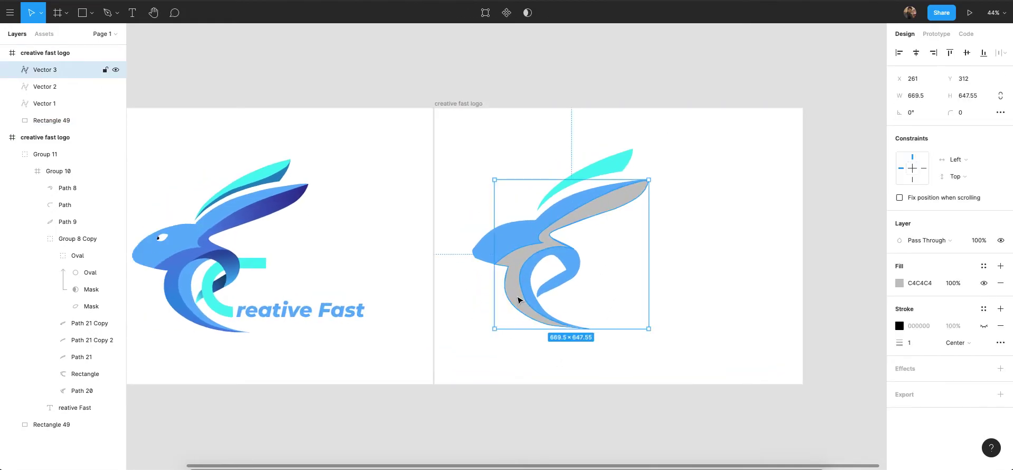
pyautogui.scroll(5, 518, 300)
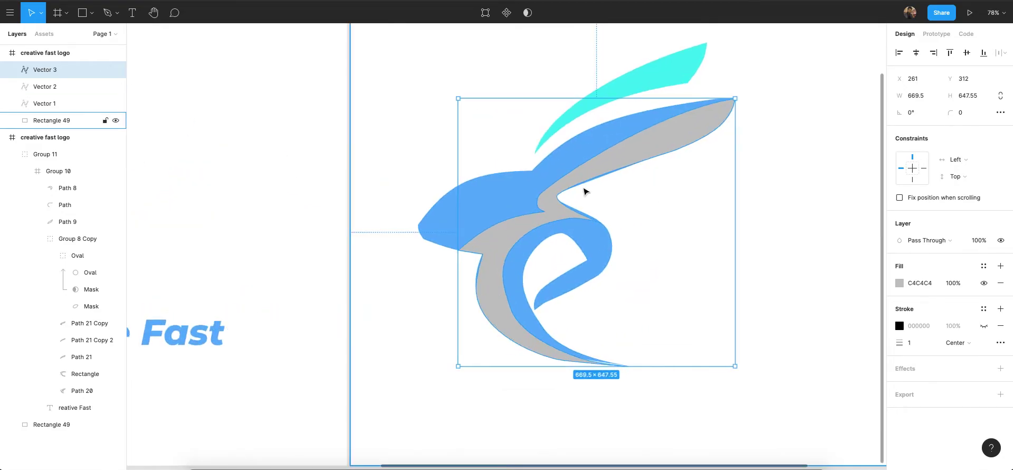
pyautogui.scroll(-4, 495, 236)
pyautogui.hscroll(-3, 369, 232)
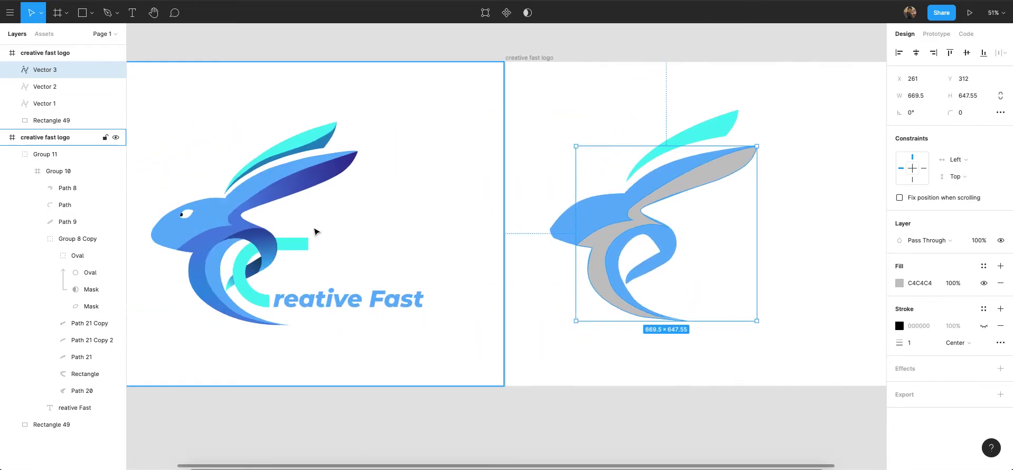
pyautogui.hscroll(-1, 243, 231)
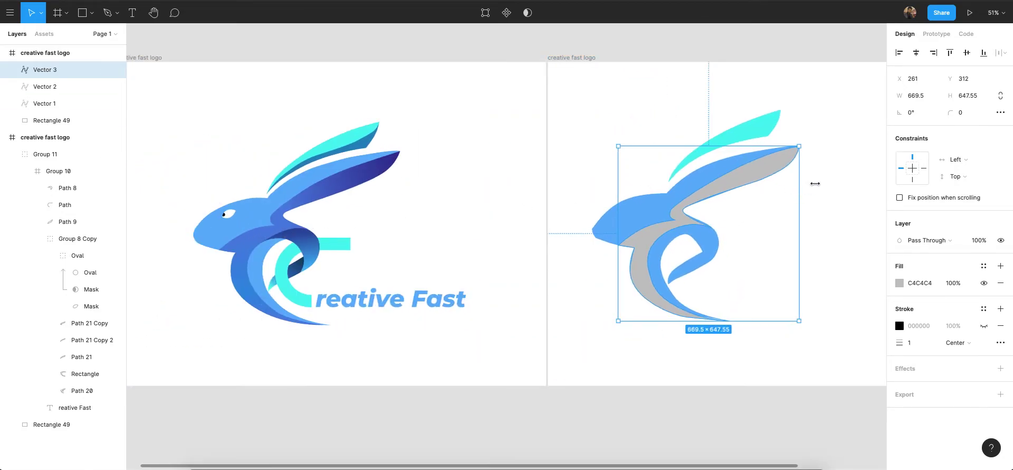
pyautogui.click(900, 283)
pyautogui.click(811, 197)
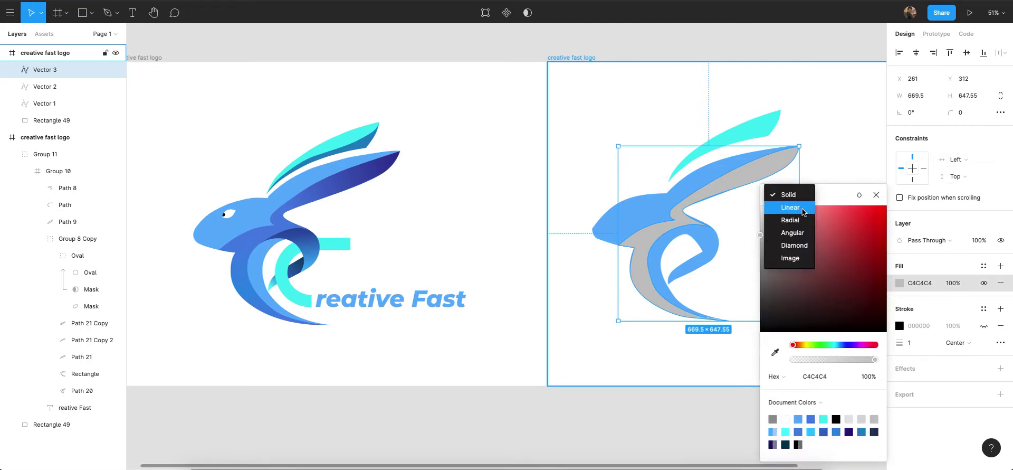
pyautogui.click(802, 208)
pyautogui.moveTo(717, 147); pyautogui.dragTo(790, 151)
# Compare the gradient's direction on the shading shape with the light-to-dark shading of the original rabbit.
pyautogui.scroll(1, 796, 152)
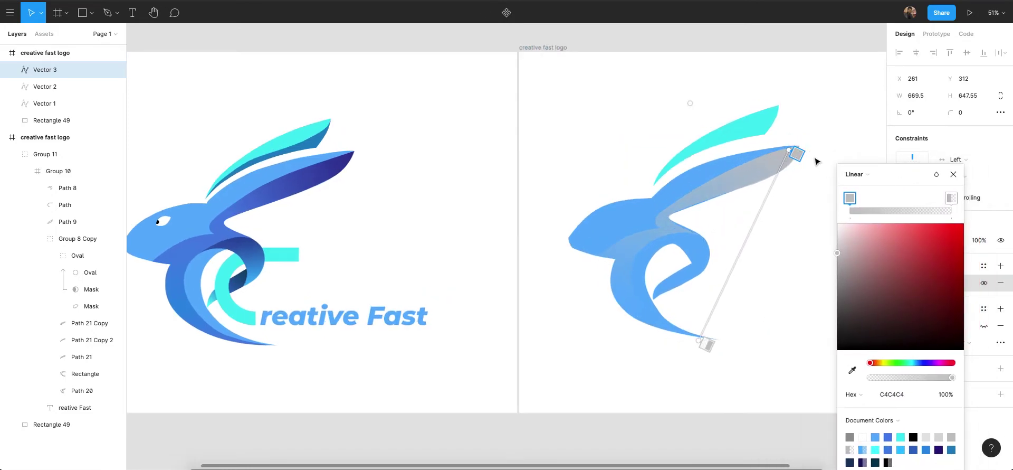
pyautogui.scroll(1, 801, 157)
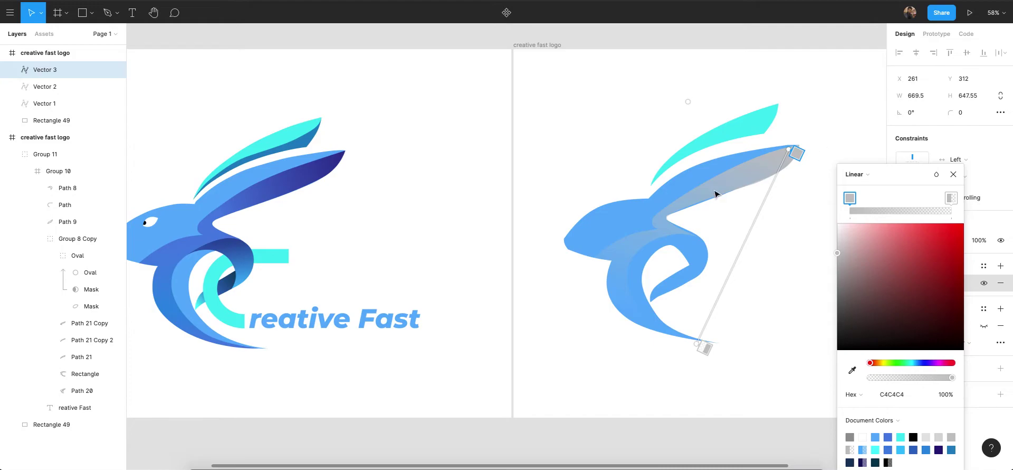
pyautogui.hscroll(2, 717, 193)
pyautogui.scroll(1, 753, 150)
pyautogui.hscroll(-2, 680, 189)
pyautogui.scroll(1, 684, 191)
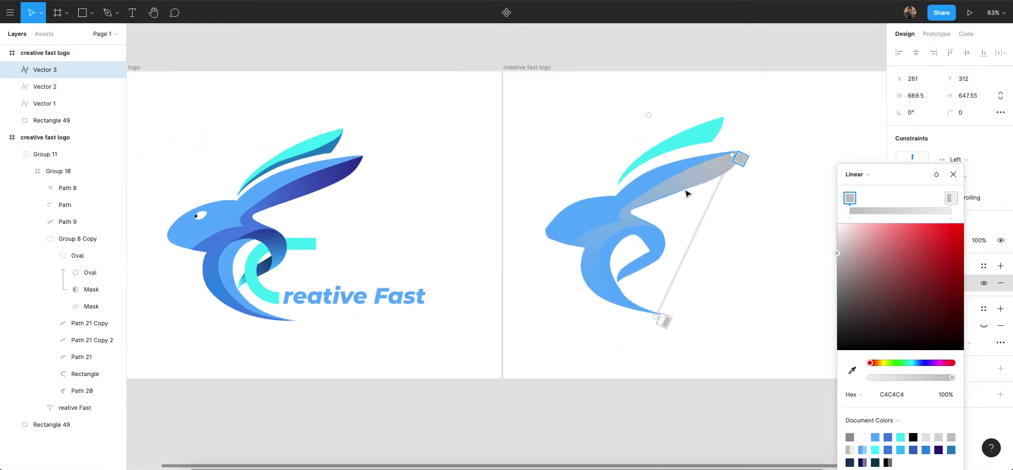
pyautogui.hscroll(-2, 522, 235)
pyautogui.scroll(1, 538, 221)
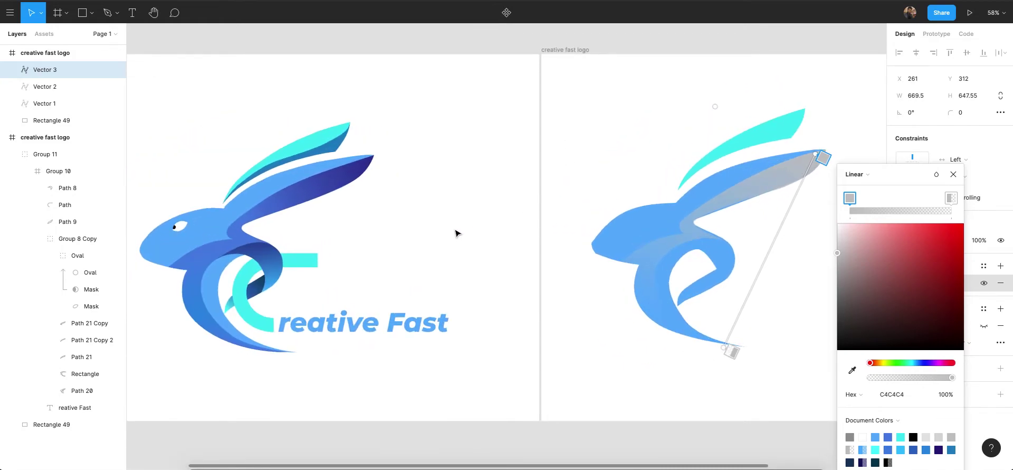
pyautogui.scroll(-1, 454, 232)
pyautogui.hscroll(3, 458, 227)
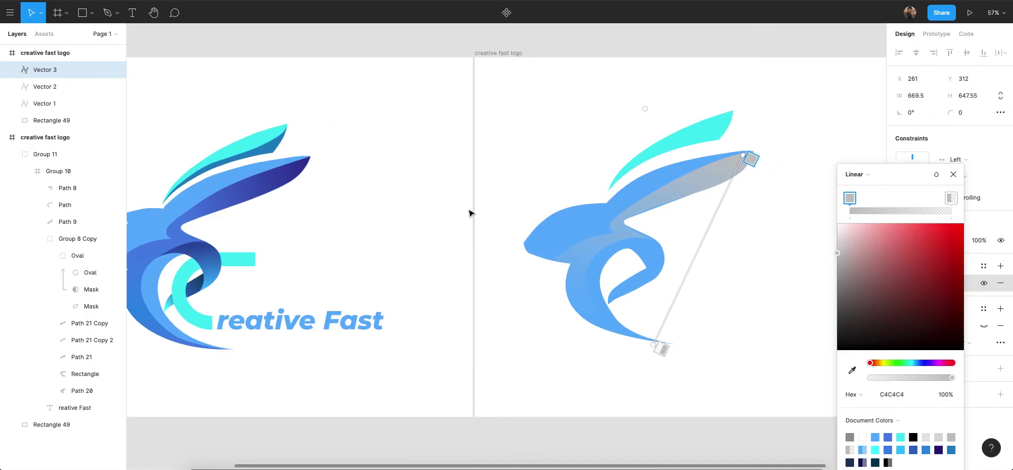
pyautogui.hscroll(-2, 470, 213)
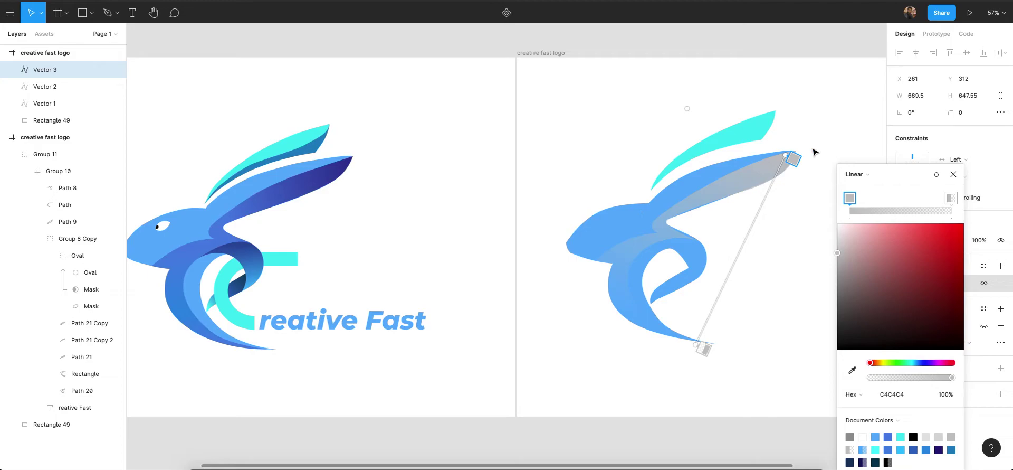
pyautogui.hscroll(-2, 798, 184)
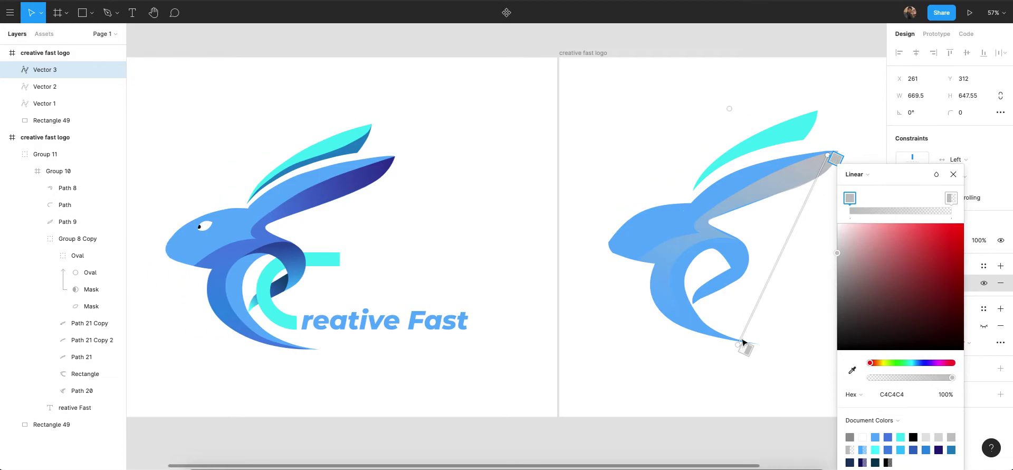
pyautogui.scroll(-1, 800, 215)
pyautogui.hscroll(2, 823, 205)
# Close and reopen the shading shape's gradient fill settings, selecting the first colour stop.
pyautogui.click(953, 175)
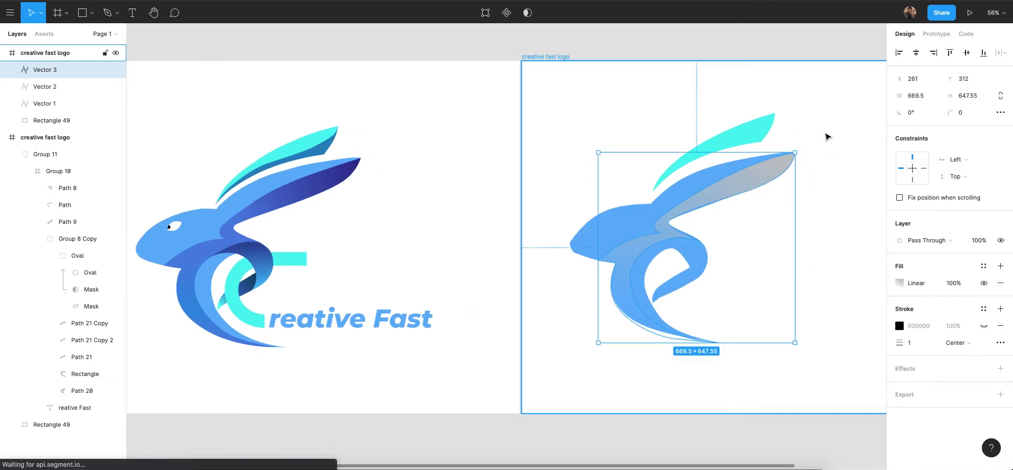
pyautogui.press('Escape')
pyautogui.hscroll(2, 692, 201)
pyautogui.click(604, 236)
pyautogui.scroll(1, 604, 236)
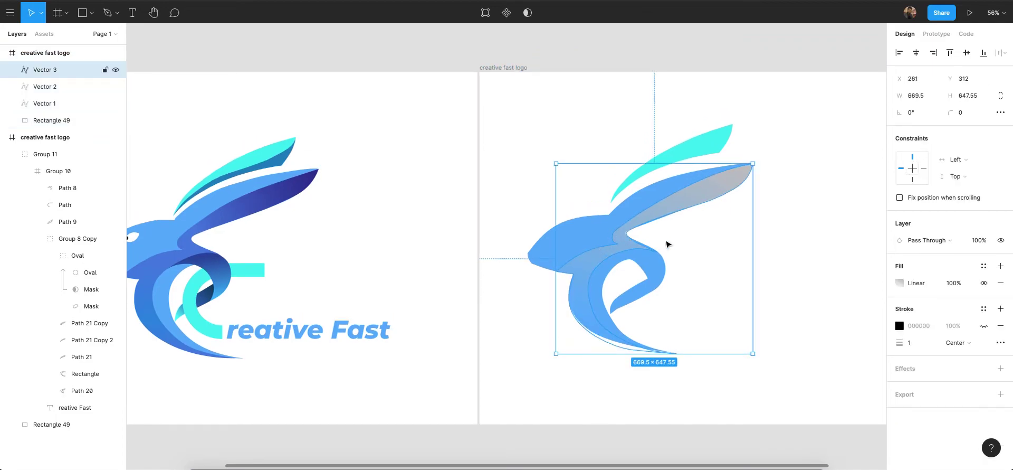
pyautogui.click(899, 282)
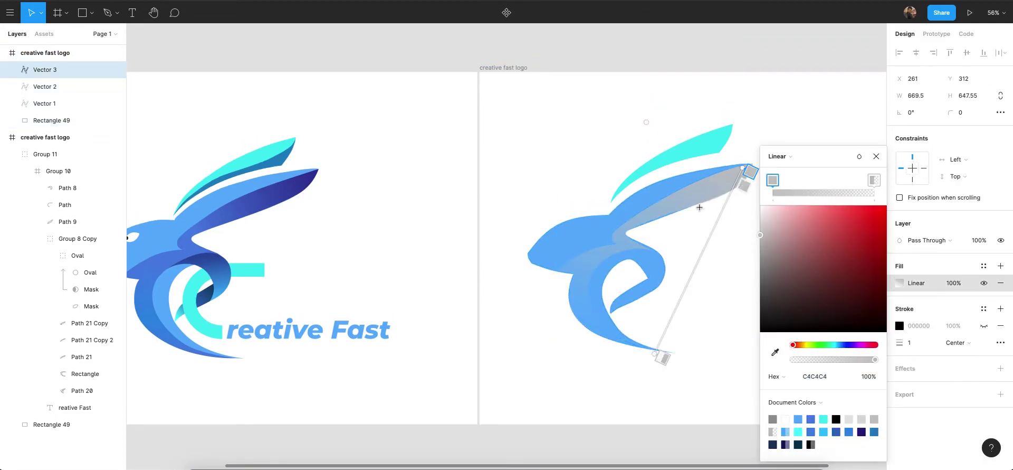
pyautogui.hscroll(-4, 324, 212)
pyautogui.hscroll(7, 375, 211)
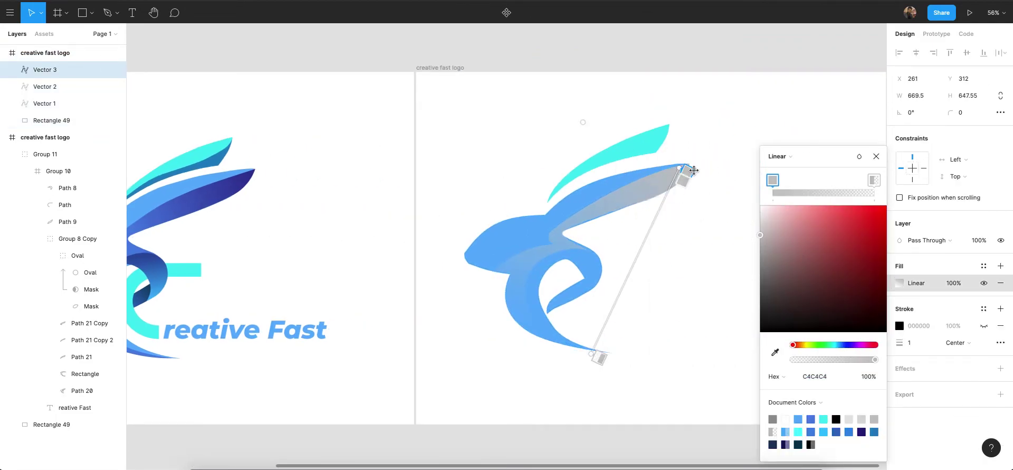
pyautogui.click(872, 157)
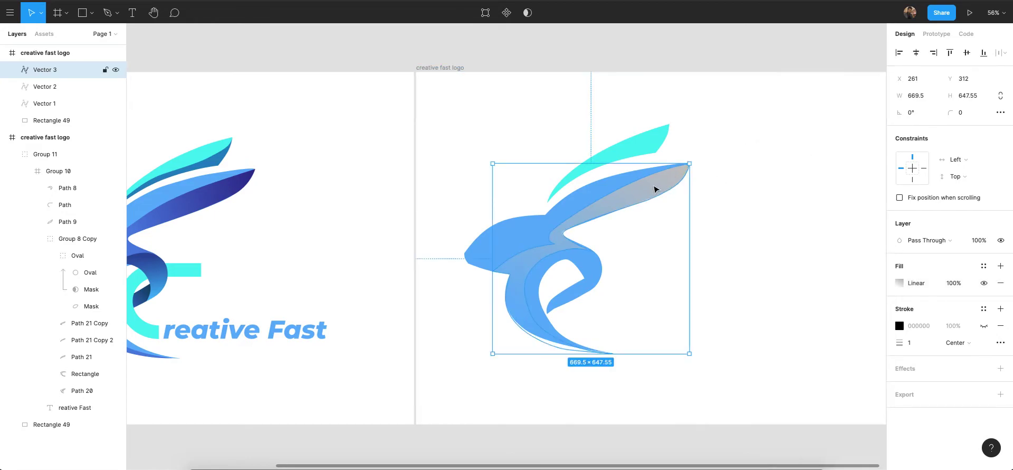
pyautogui.click(900, 283)
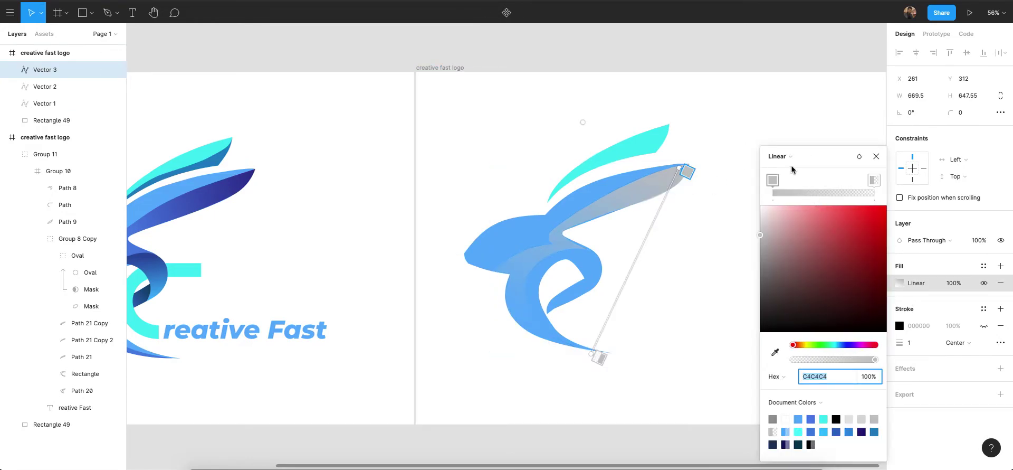
pyautogui.click(772, 180)
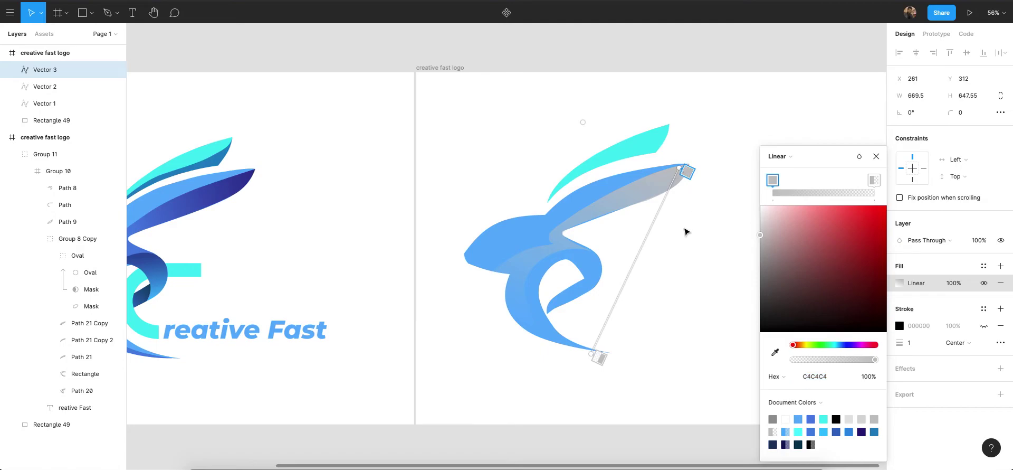
# Switch the shading shape's fill to Solid and back to Linear.
pyautogui.hscroll(-2, 517, 281)
pyautogui.click(770, 157)
pyautogui.click(771, 157)
pyautogui.click(772, 157)
pyautogui.click(782, 143)
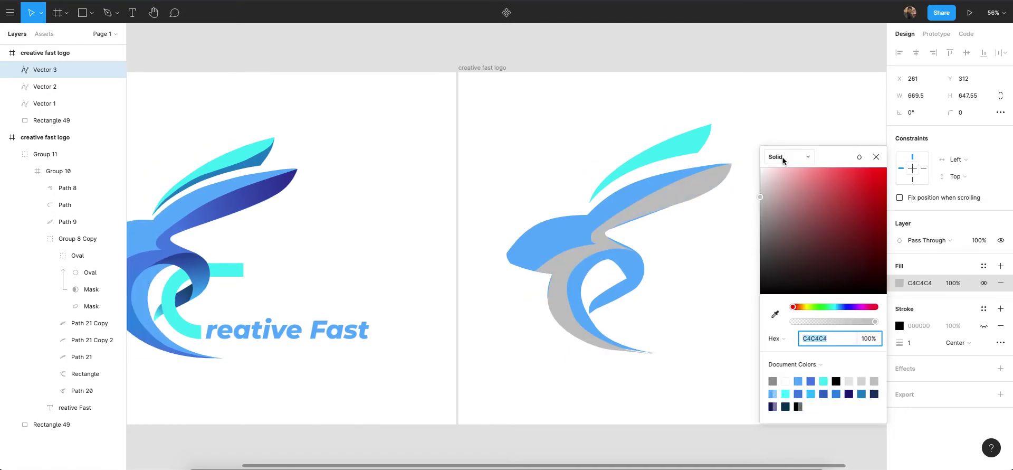
pyautogui.click(783, 157)
pyautogui.click(789, 169)
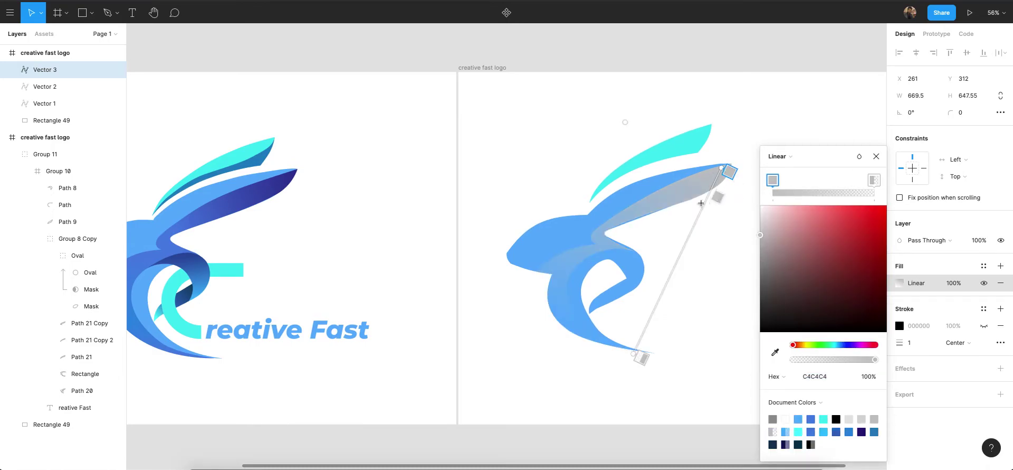
# Set the gradient's first stop to the dark indigo 333698 sampled from the original rabbit's ear tip.
pyautogui.hscroll(-5, 274, 233)
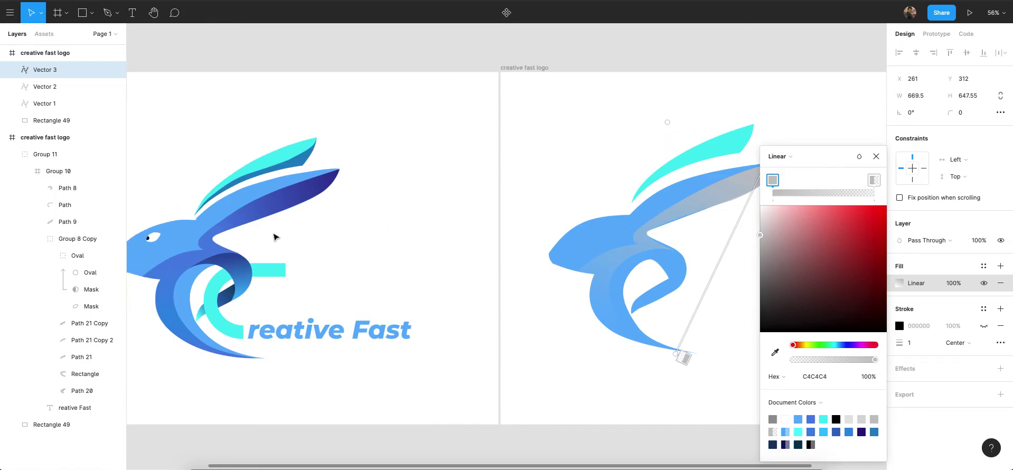
pyautogui.click(774, 354)
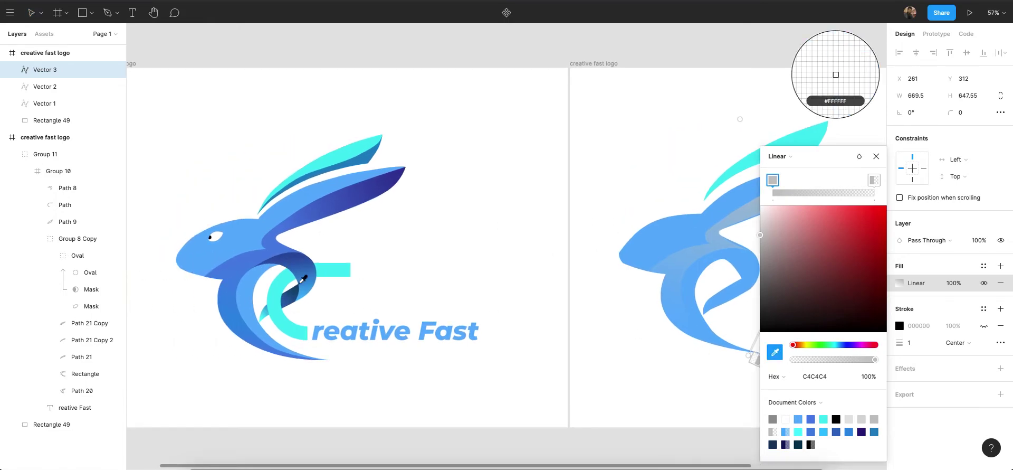
pyautogui.click(398, 174)
pyautogui.hscroll(6, 539, 206)
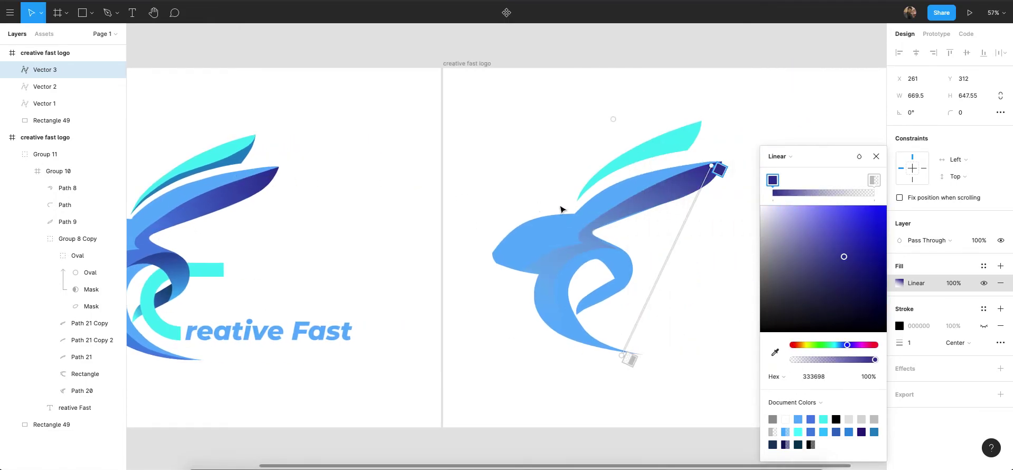
# Move the gradient's end point from the tip of the tail to the outer left edge of the rabbit's curved body.
pyautogui.moveTo(623, 358); pyautogui.dragTo(543, 309)
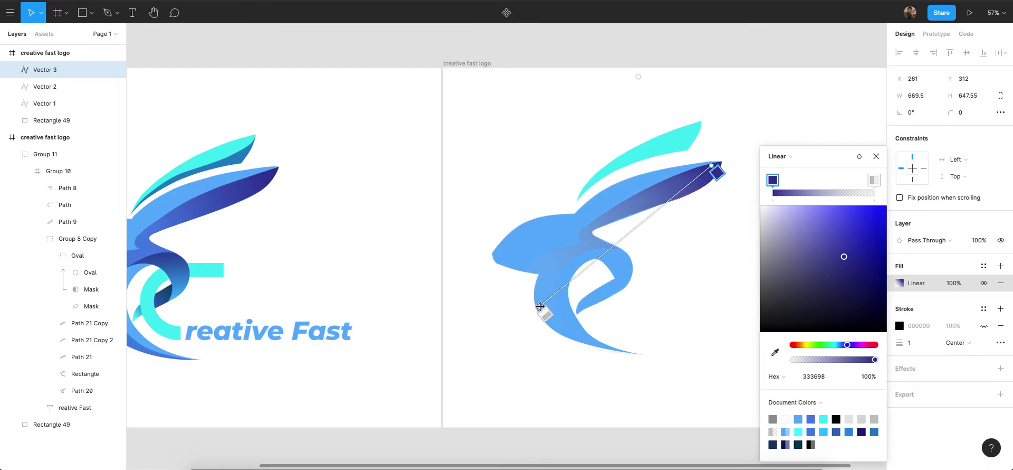
pyautogui.scroll(-5, 546, 311)
pyautogui.scroll(5, 552, 313)
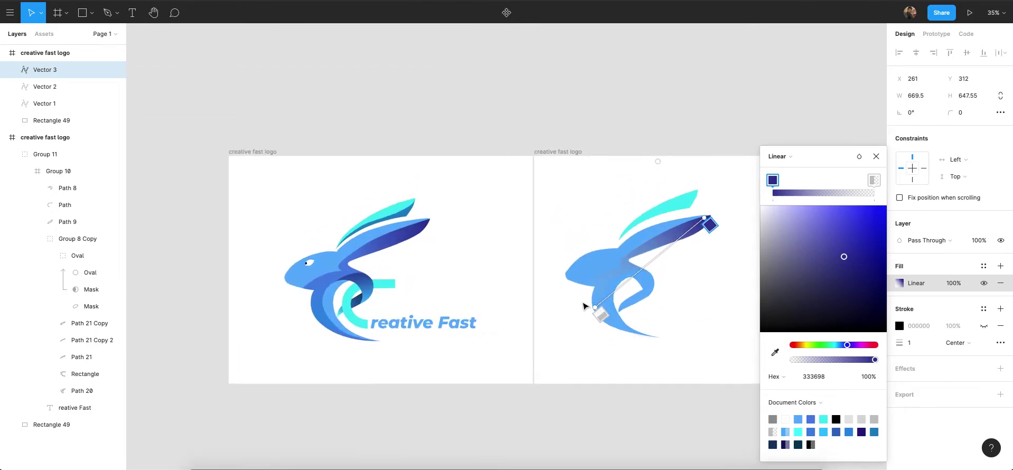
# Set the gradient's end stop to the fully opaque blue 3D87E3 sampled from the original rabbit's curved body.
pyautogui.click(566, 316)
pyautogui.press('i')
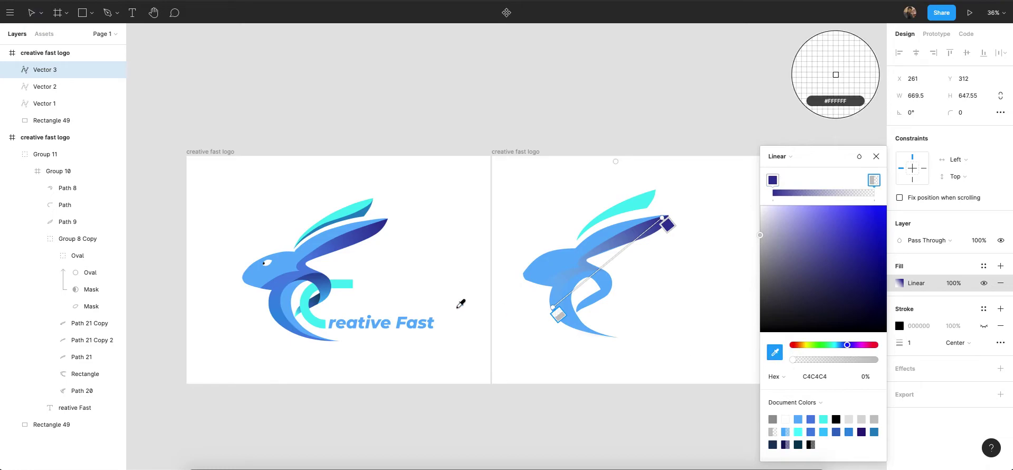
pyautogui.scroll(2, 296, 285)
pyautogui.scroll(1, 285, 280)
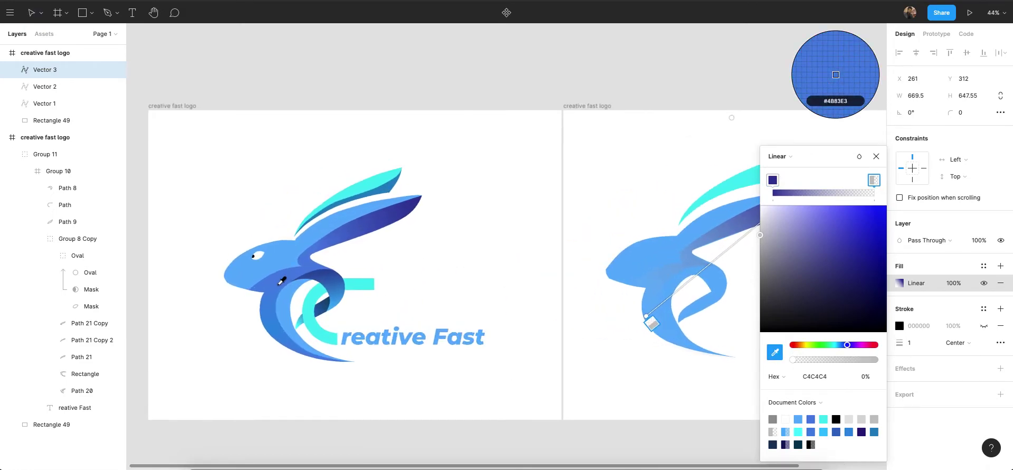
pyautogui.click(272, 299)
pyautogui.scroll(-2, 272, 300)
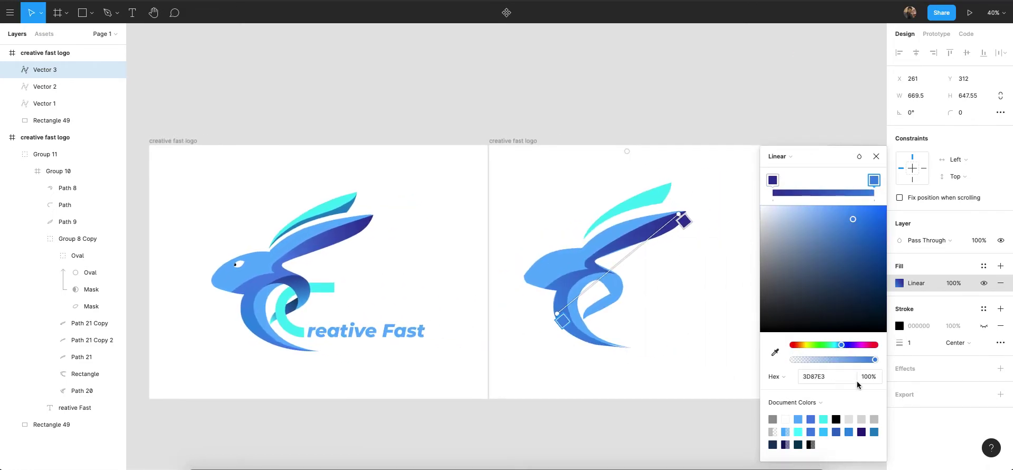
# Resample the gradient's end stop as blue 3A88E3 from the original rabbit's curved body and add a stop around the gradient's middle.
pyautogui.click(775, 352)
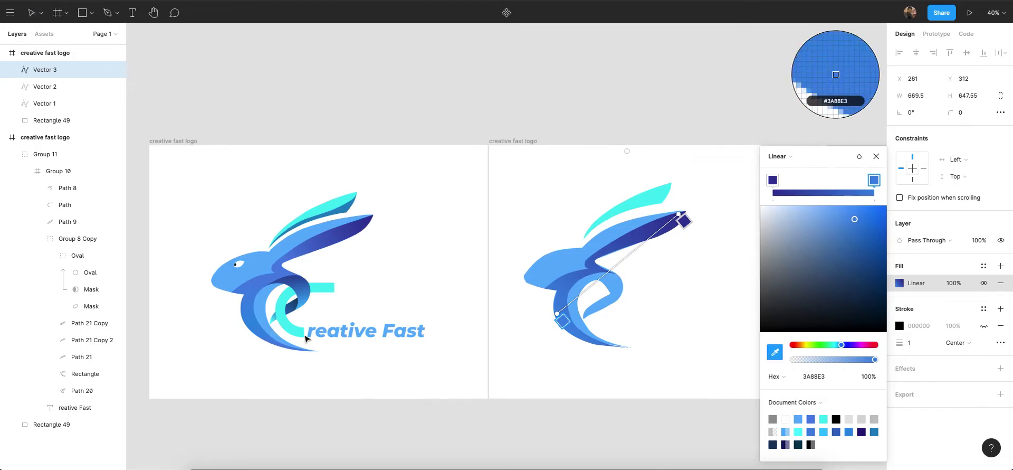
pyautogui.click(268, 333)
pyautogui.click(616, 273)
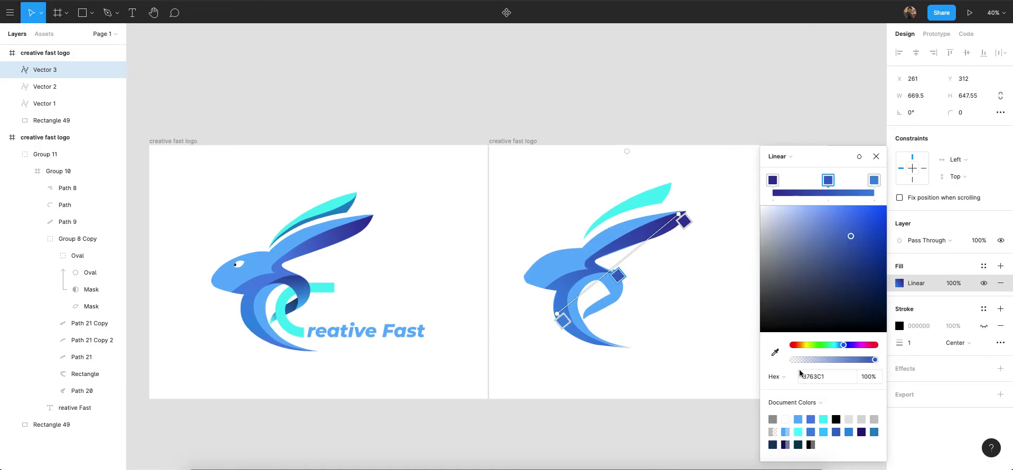
# Add another gradient stop between the middle stop and the ear tip, and shift the middle stop slightly toward the curved body.
pyautogui.scroll(5, 638, 282)
pyautogui.hscroll(3, 622, 287)
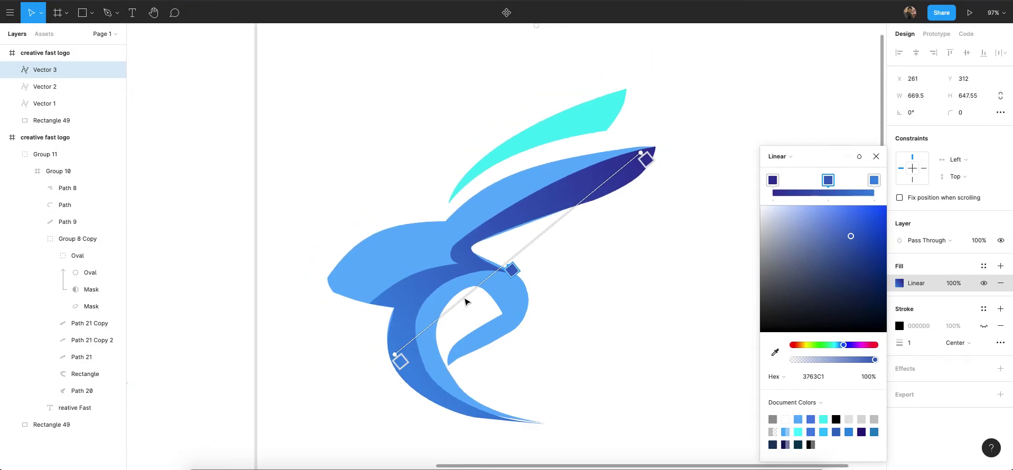
pyautogui.scroll(2, 443, 321)
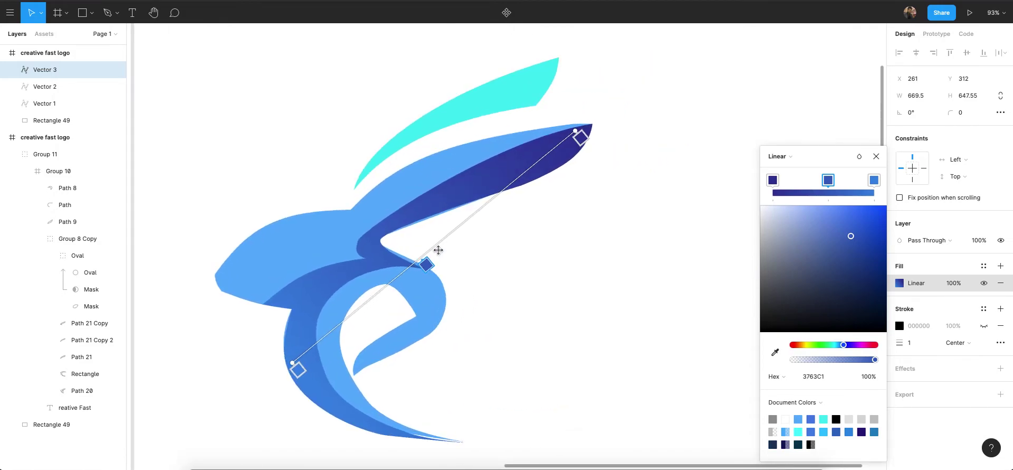
pyautogui.click(470, 224)
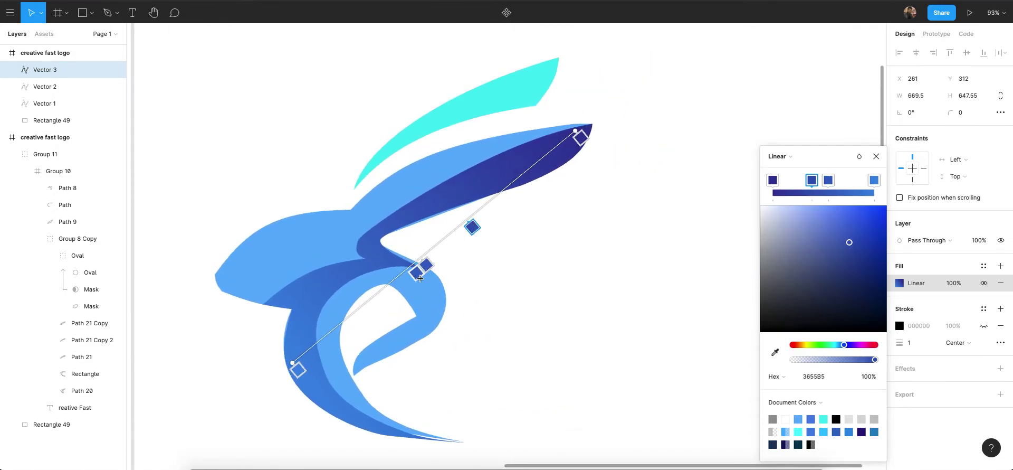
pyautogui.scroll(-4, 491, 275)
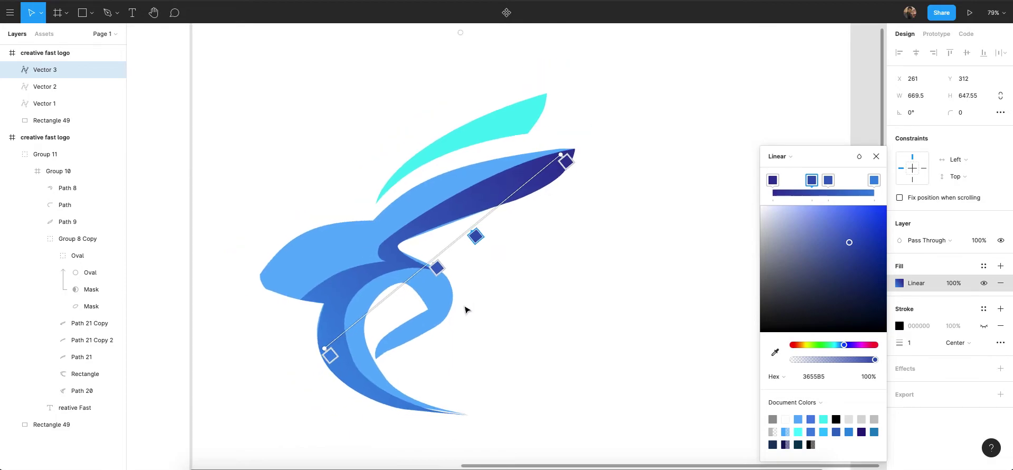
pyautogui.scroll(-2, 595, 304)
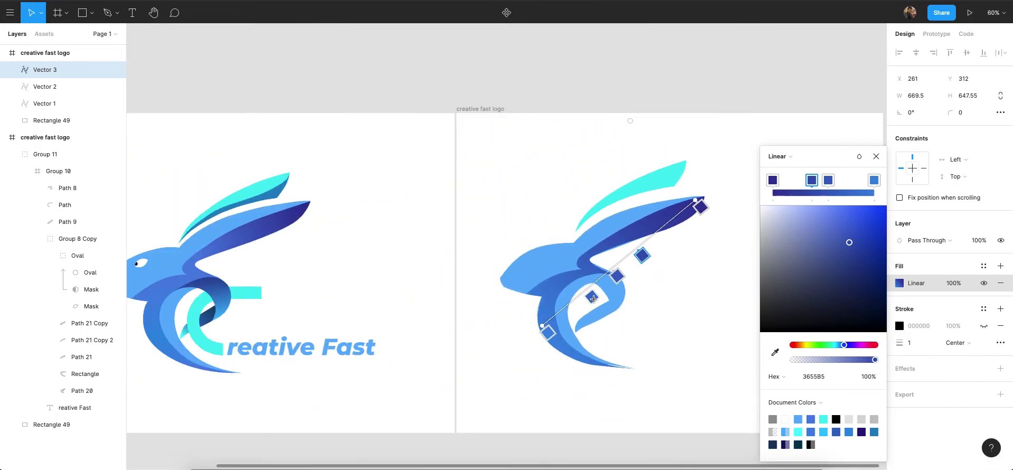
pyautogui.moveTo(615, 290); pyautogui.dragTo(602, 292)
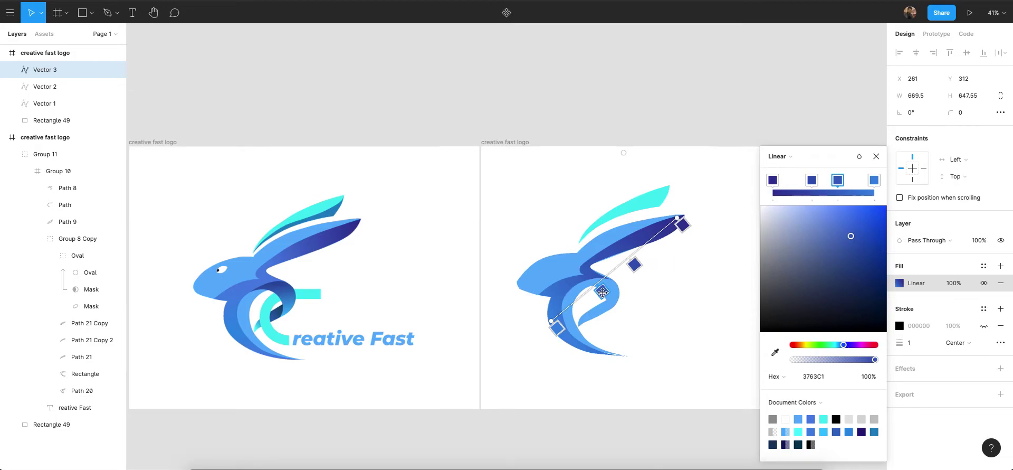
# Set the intermediate stop nearer the ear tip to blue 4C80E1, sampled from the base of the original rabbit's shaded ear.
pyautogui.click(639, 267)
pyautogui.click(778, 356)
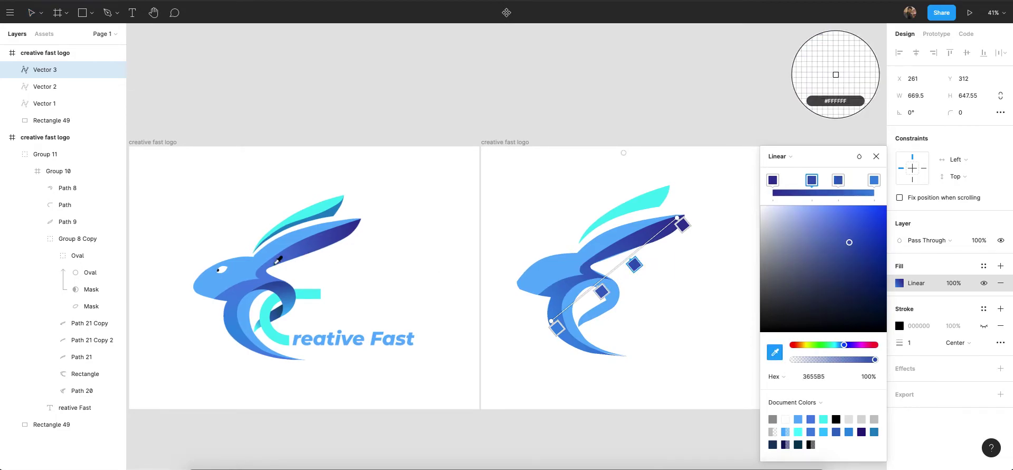
pyautogui.click(615, 282)
# Move the recoloured stop toward the middle of the gradient and delete the other intermediate stop.
pyautogui.moveTo(630, 266); pyautogui.dragTo(612, 285)
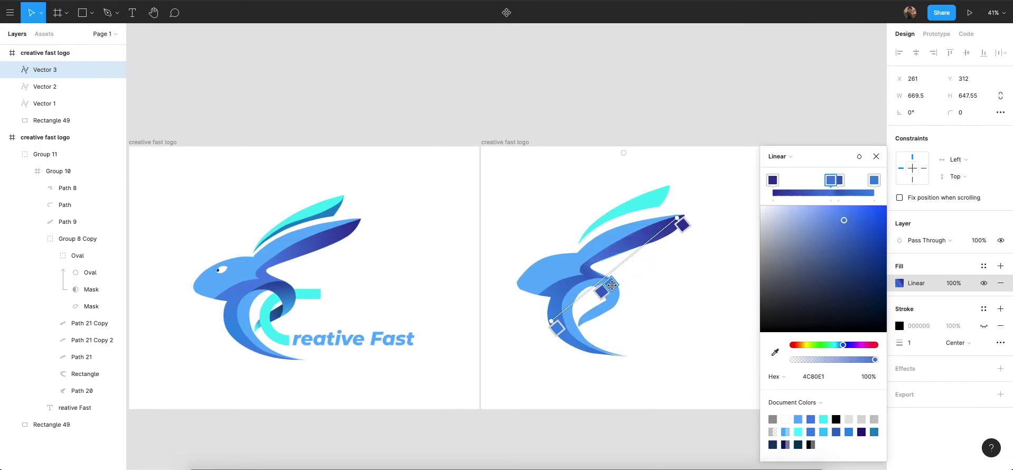
pyautogui.click(605, 294)
pyautogui.press('Delete')
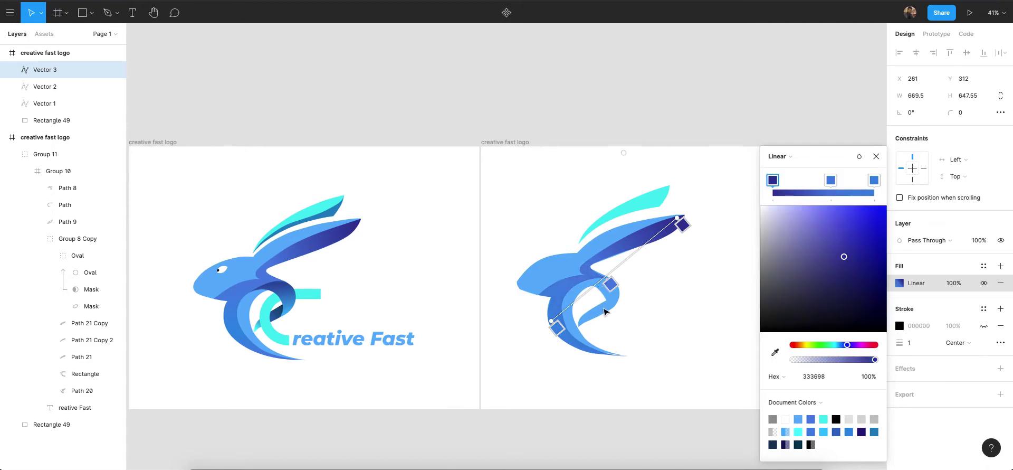
# Compare the new three-stop gradient on the ear and body with the original rabbit's shading.
pyautogui.hscroll(5, 605, 311)
pyautogui.scroll(3, 617, 313)
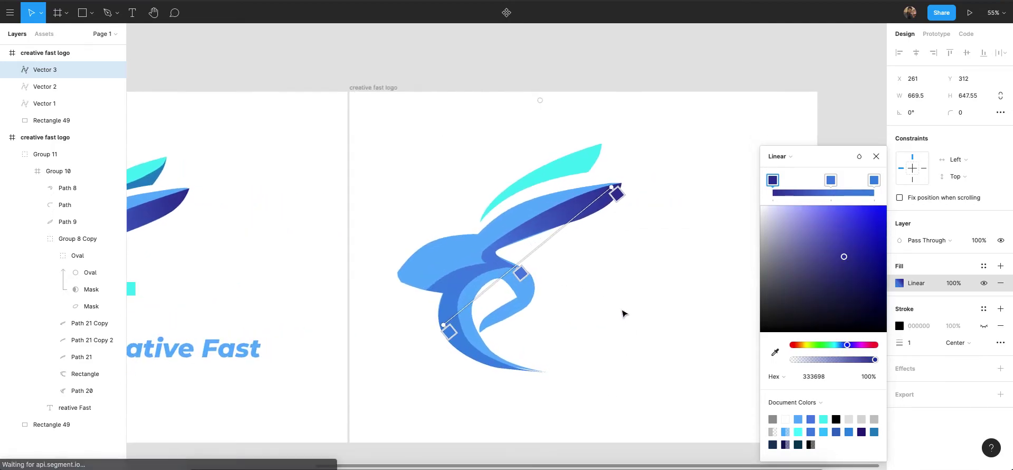
pyautogui.scroll(2, 622, 313)
pyautogui.scroll(-3, 489, 280)
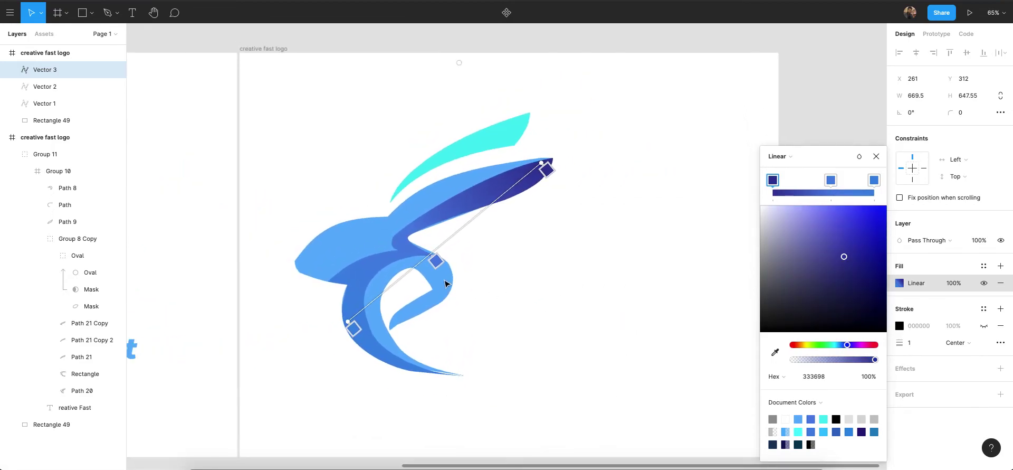
pyautogui.hscroll(-2, 400, 312)
pyautogui.hscroll(-2, 399, 312)
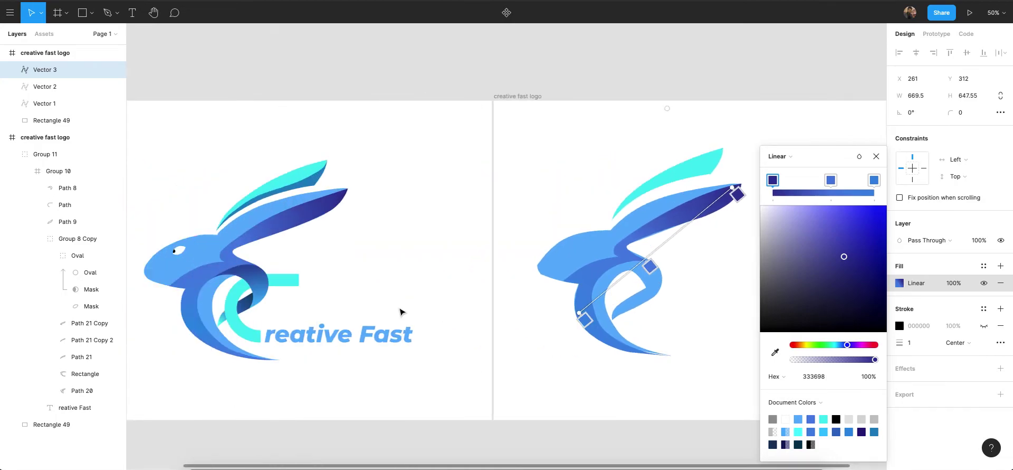
pyautogui.scroll(-2, 389, 303)
pyautogui.hscroll(2, 595, 300)
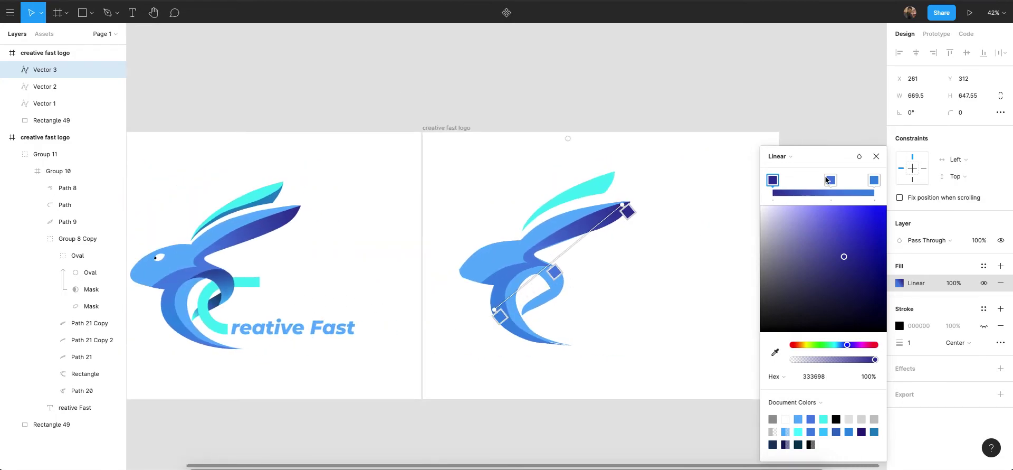
# Close the gradient editor, clear the selection and examine the recreated rabbit's shaded ear and body edges.
pyautogui.click(877, 157)
pyautogui.press('Escape')
pyautogui.scroll(3, 606, 263)
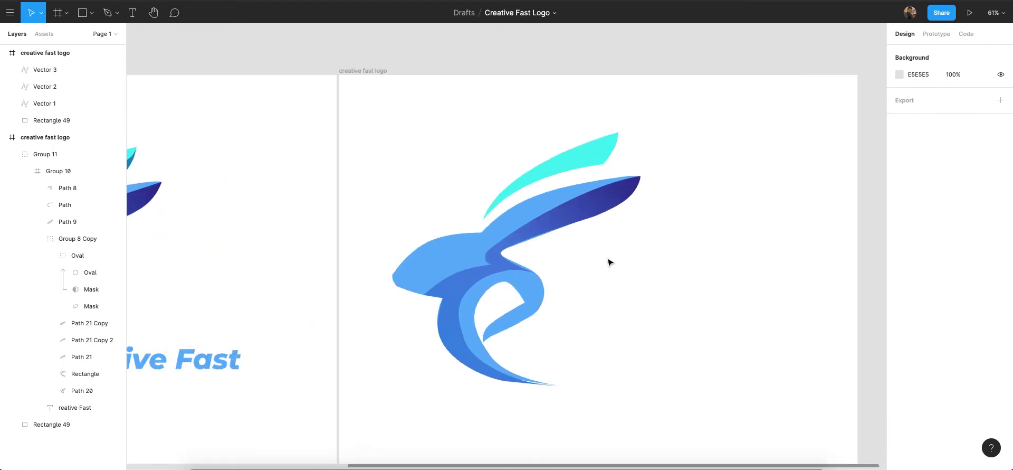
pyautogui.click(569, 161)
pyautogui.scroll(3, 690, 198)
pyautogui.click(690, 198)
pyautogui.hscroll(1, 498, 261)
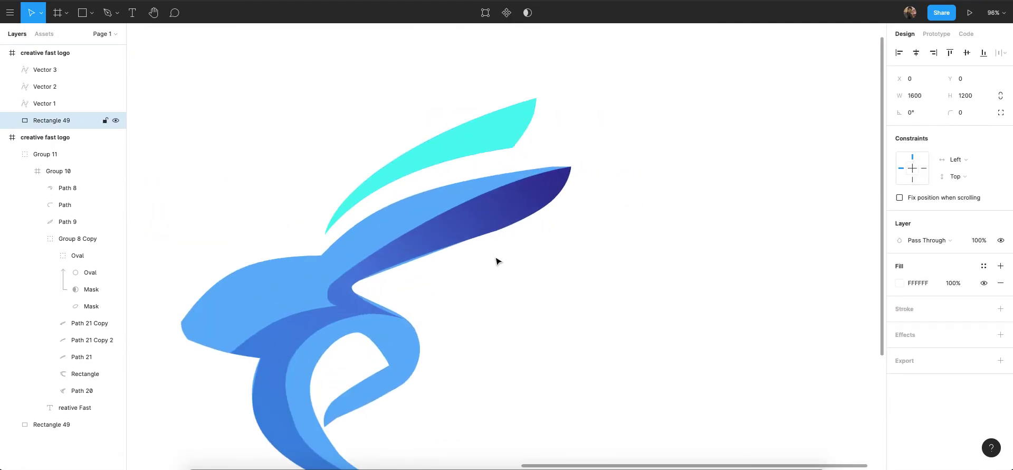
pyautogui.scroll(-2, 406, 253)
pyautogui.scroll(-3, 403, 259)
pyautogui.click(761, 212)
pyautogui.scroll(-2, 508, 237)
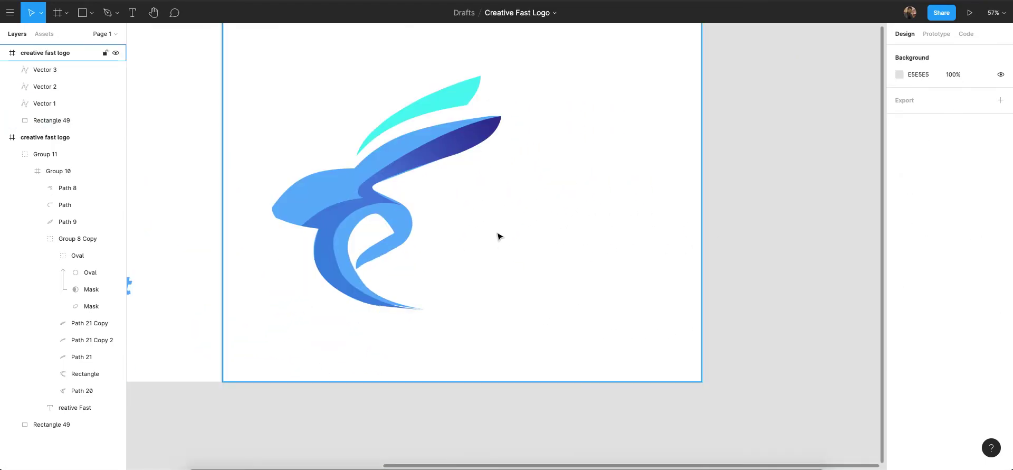
# Bend the shading shape's pointed corner at the rabbit's shoulder and adjust its handle to follow the light blue shape's edge.
pyautogui.scroll(2, 380, 216)
pyautogui.scroll(3, 355, 222)
pyautogui.doubleClick(405, 188)
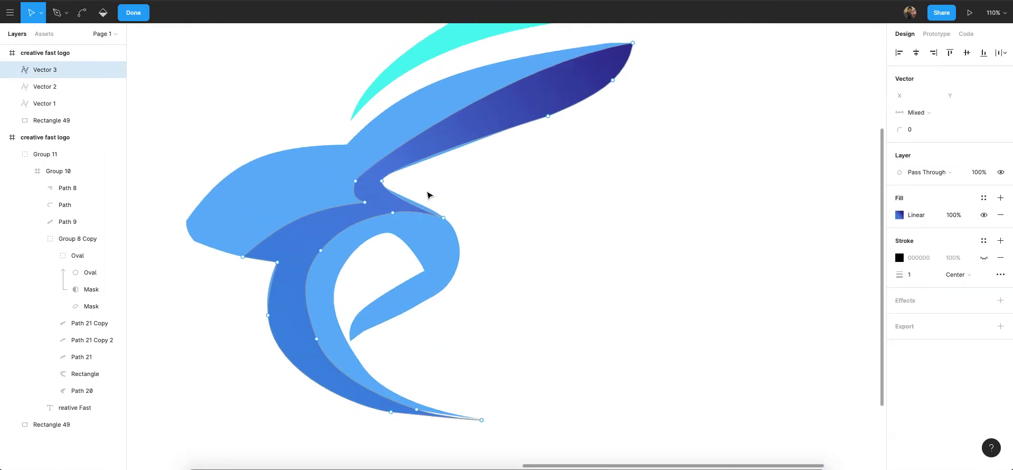
pyautogui.scroll(3, 422, 200)
pyautogui.keyDown('super'); pyautogui.click(472, 240); pyautogui.keyUp('super')
pyautogui.scroll(1, 422, 216)
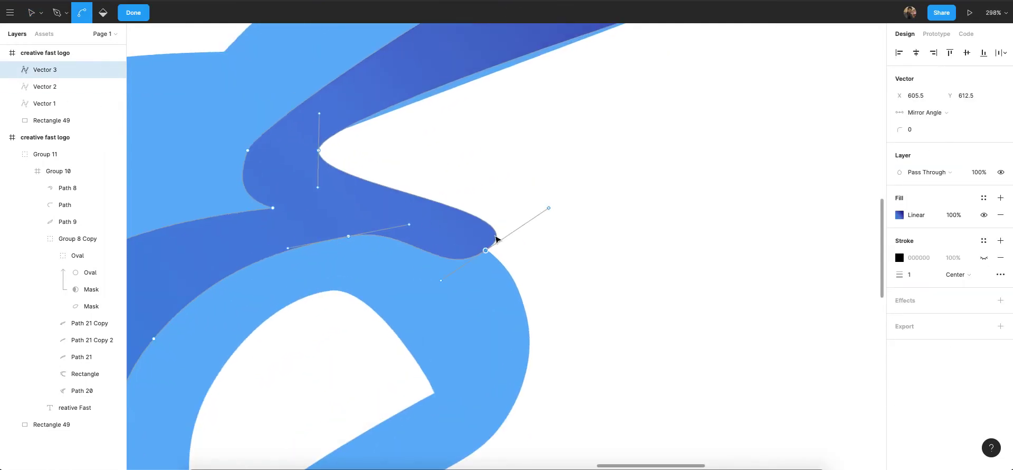
pyautogui.moveTo(543, 212); pyautogui.dragTo(513, 249)
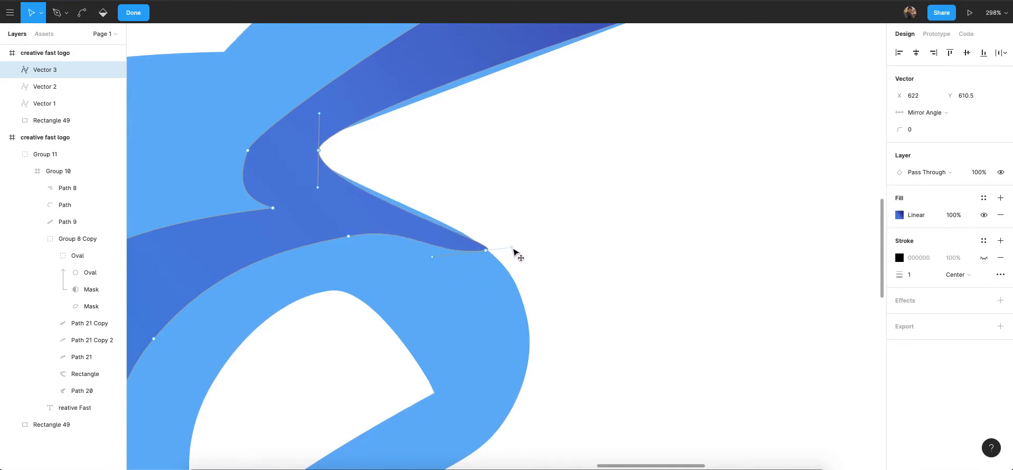
# Shorten the curve handles at the notch below the ear to fit the light blue edge and finish editing the shading shape.
pyautogui.moveTo(319, 188)
pyautogui.mouseDown()
pyautogui.moveTo(334, 194)
pyautogui.moveTo(320, 183)
pyautogui.mouseUp()
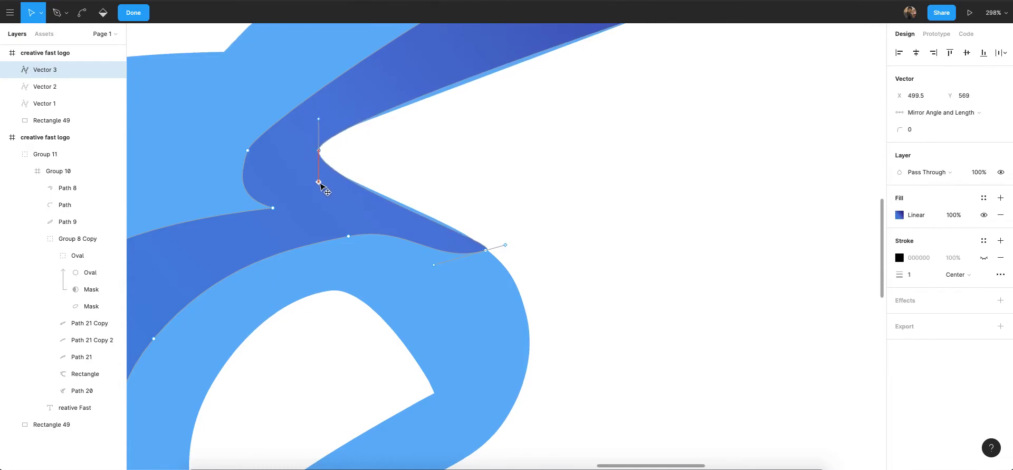
pyautogui.scroll(-5, 322, 185)
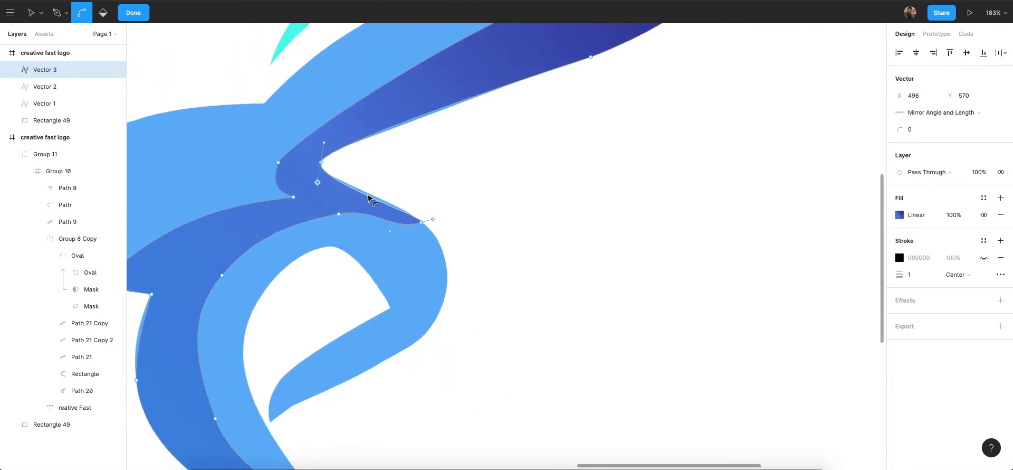
pyautogui.scroll(-10, 516, 220)
pyautogui.press('Escape')
pyautogui.click(800, 158)
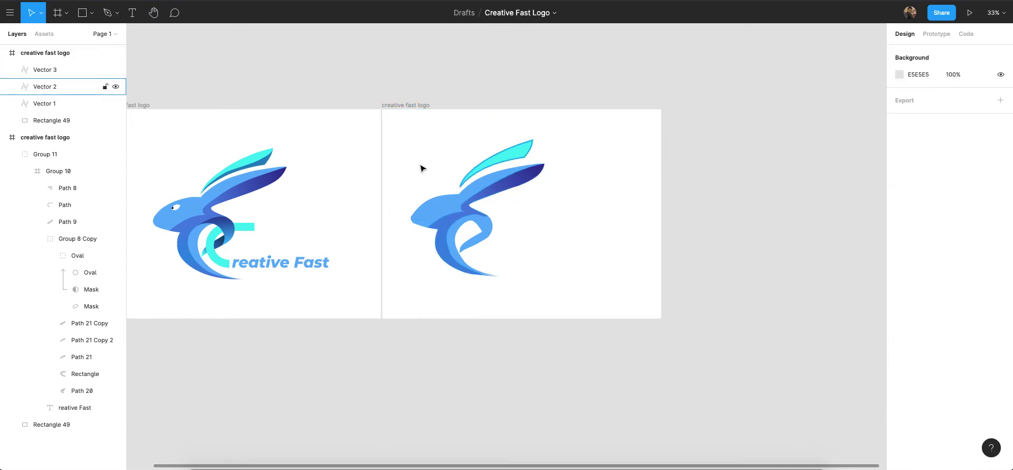
# Draw a closed four-point Pen outline over the dark blue curled band behind the letter C in the original logo.
pyautogui.scroll(3, 433, 169)
pyautogui.hscroll(-2, 506, 286)
pyautogui.scroll(3, 314, 292)
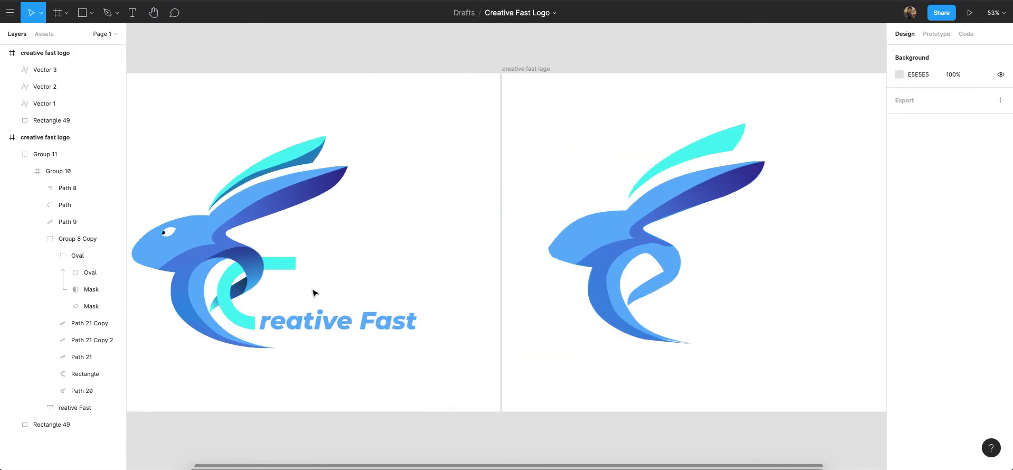
pyautogui.hscroll(-3, 437, 271)
pyautogui.scroll(2, 339, 279)
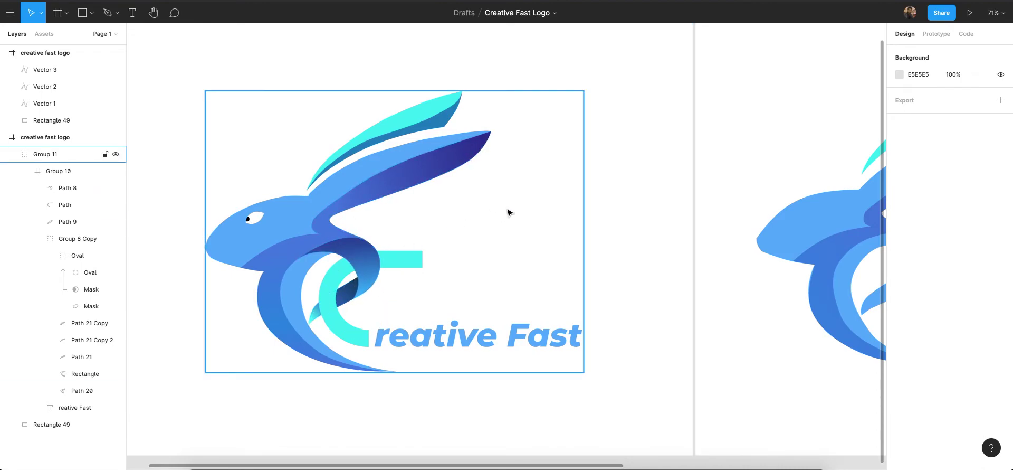
pyautogui.press('p')
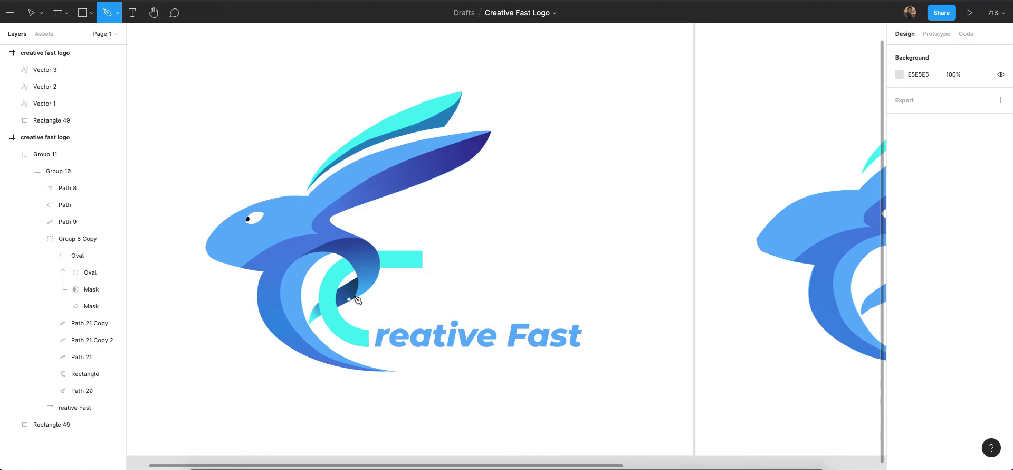
pyautogui.scroll(5, 355, 306)
pyautogui.click(350, 304)
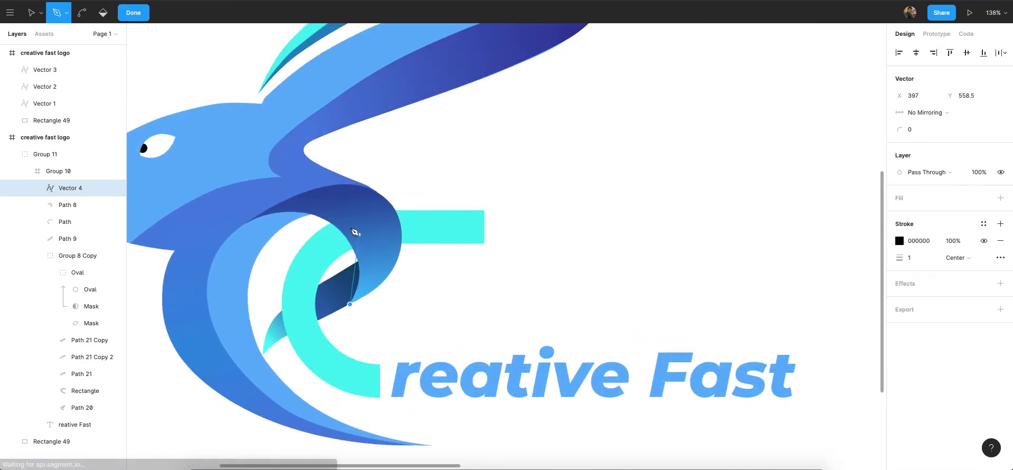
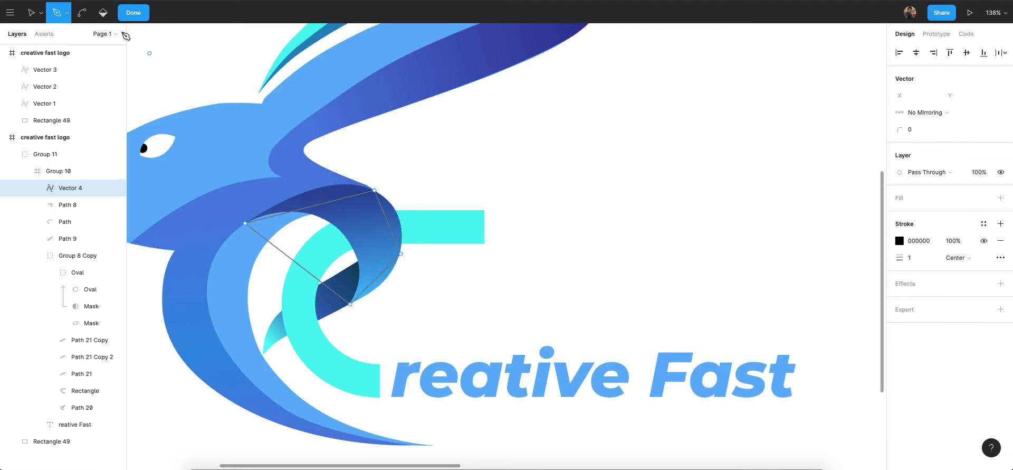
# Bend the outline's upper and outer points so its outer edge follows the curled band.
pyautogui.click(82, 13)
pyautogui.scroll(5, 301, 205)
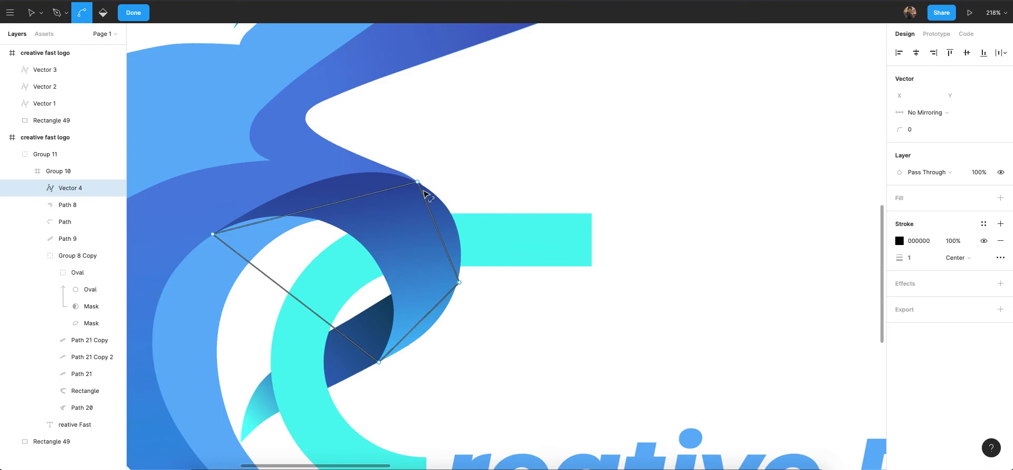
pyautogui.moveTo(419, 184); pyautogui.dragTo(480, 226)
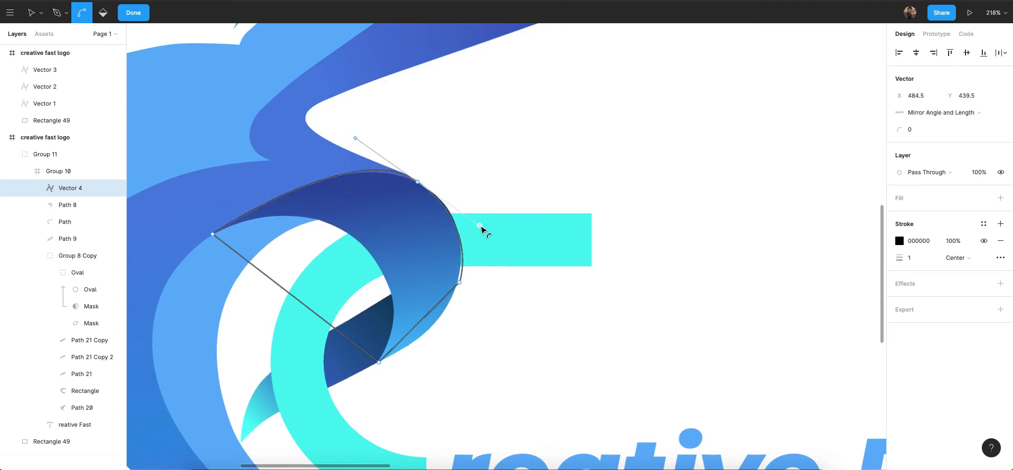
pyautogui.moveTo(461, 285); pyautogui.dragTo(457, 311)
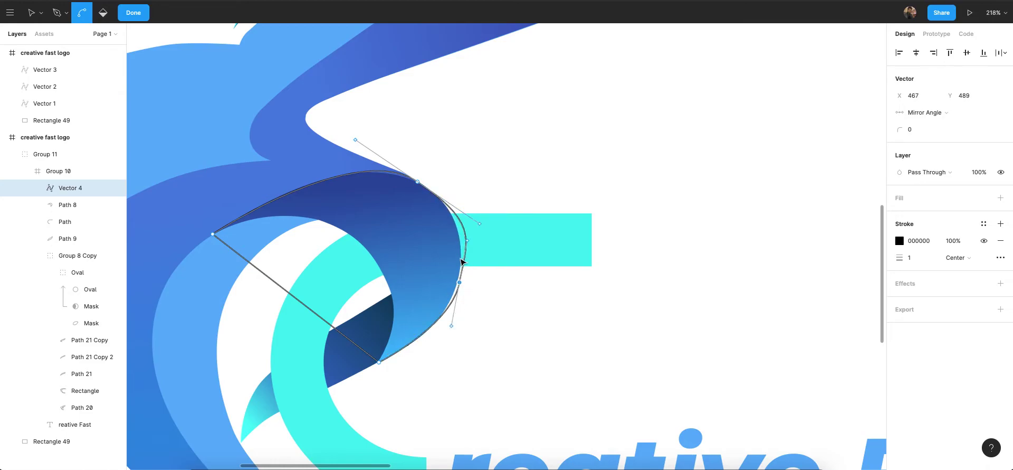
pyautogui.moveTo(467, 245); pyautogui.dragTo(469, 269)
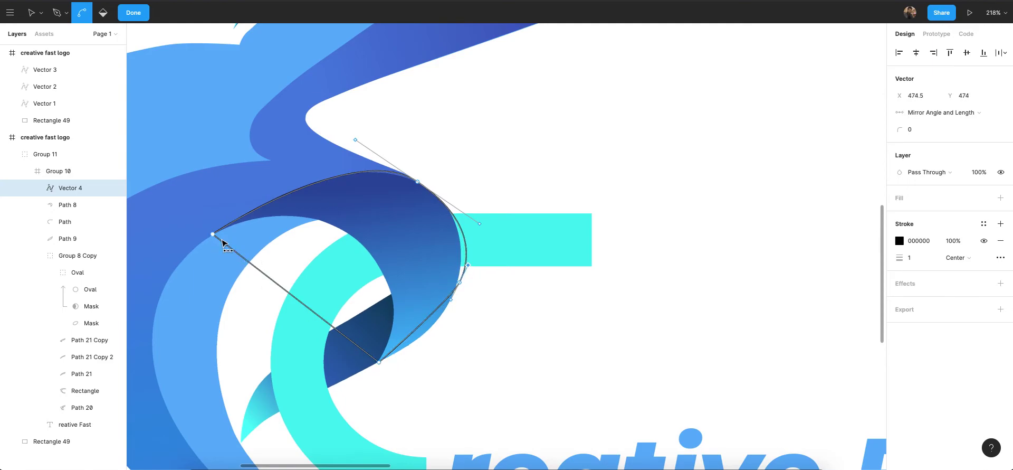
# Bend the outline's straight inner edge along the curled band's inside curve and leave vector editing.
pyautogui.moveTo(293, 301); pyautogui.dragTo(399, 328)
pyautogui.hotkey('ctrl', 'z')
pyautogui.moveTo(358, 240); pyautogui.dragTo(367, 244)
pyautogui.scroll(-5, 365, 243)
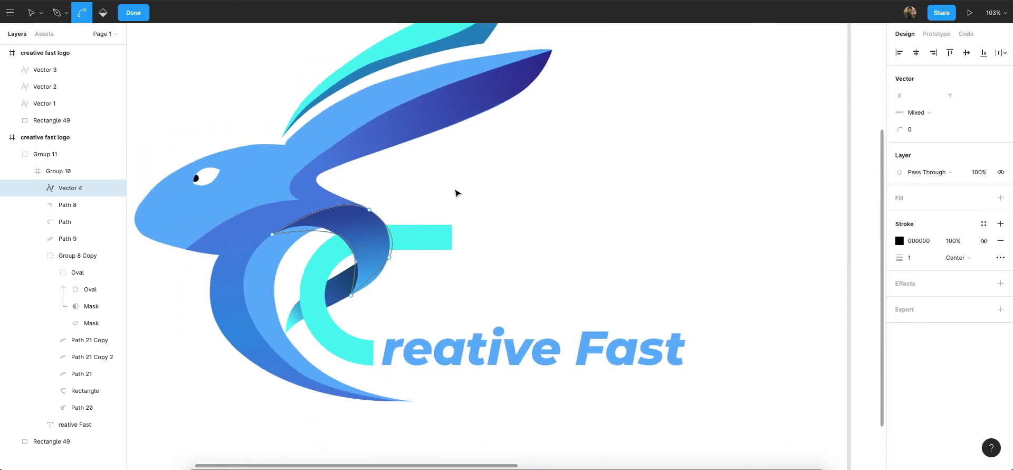
pyautogui.press('Escape')
pyautogui.press('Escape')
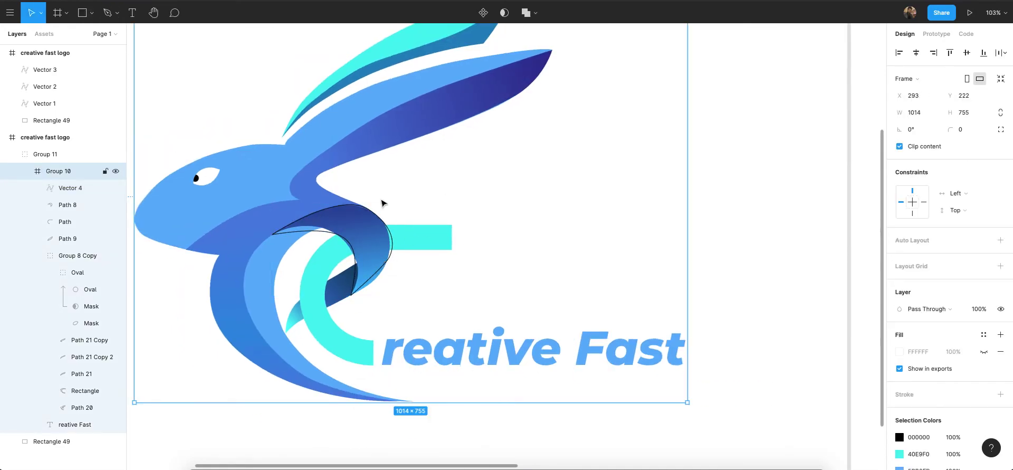
# Move the black curled-band outline off the original logo onto the empty white area beside it.
pyautogui.scroll(-5, 382, 203)
pyautogui.click(665, 201)
pyautogui.scroll(5, 369, 227)
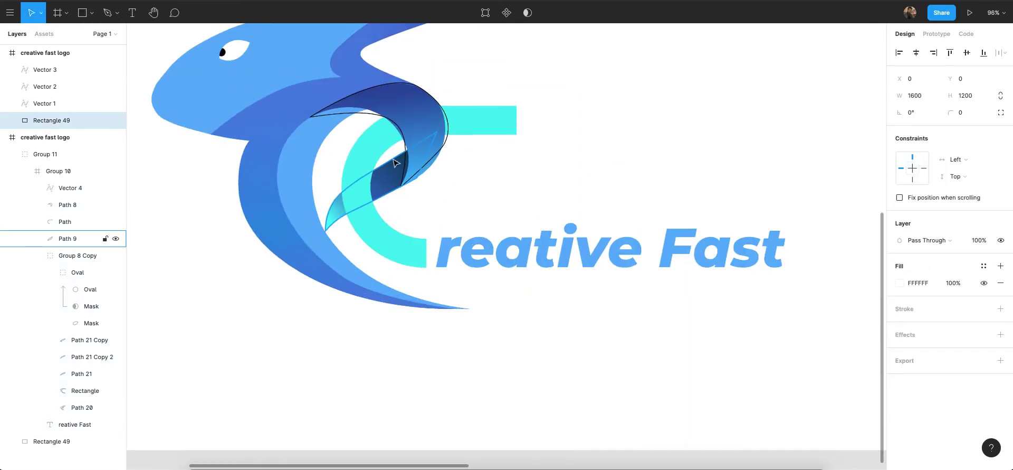
pyautogui.click(363, 116)
pyautogui.moveTo(399, 131); pyautogui.dragTo(615, 165)
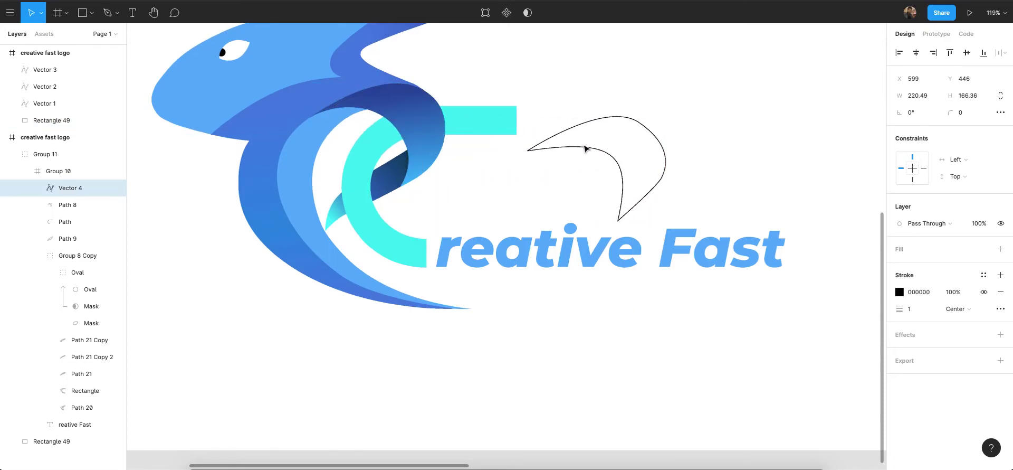
pyautogui.scroll(-5, 583, 147)
pyautogui.scroll(1, 584, 128)
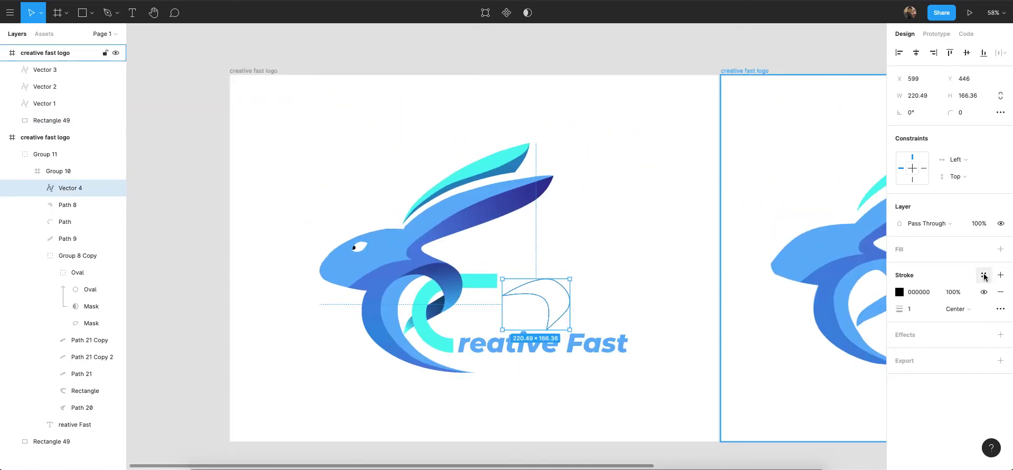
# Add a solid grey fill to the outline and move it onto the traced rabbit's curled band in the second frame.
pyautogui.click(1000, 249)
pyautogui.hscroll(5, 529, 303)
pyautogui.hscroll(2, 372, 300)
pyautogui.moveTo(184, 294); pyautogui.dragTo(532, 278)
# Edit the grey shape's vector points so its upper, outer and lower points sit on the traced band's outer edge.
pyautogui.scroll(5, 548, 280)
pyautogui.scroll(2, 448, 258)
pyautogui.press('Return')
pyautogui.scroll(1, 500, 224)
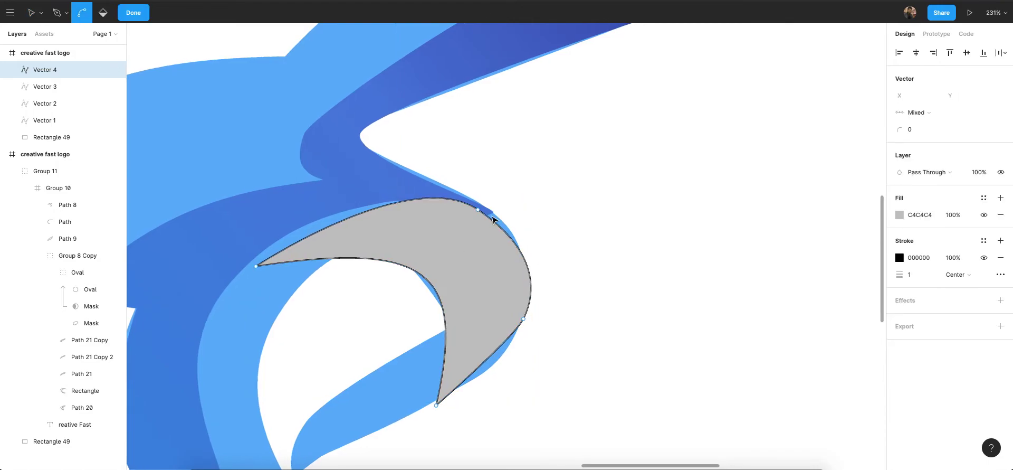
pyautogui.moveTo(477, 210); pyautogui.dragTo(490, 212)
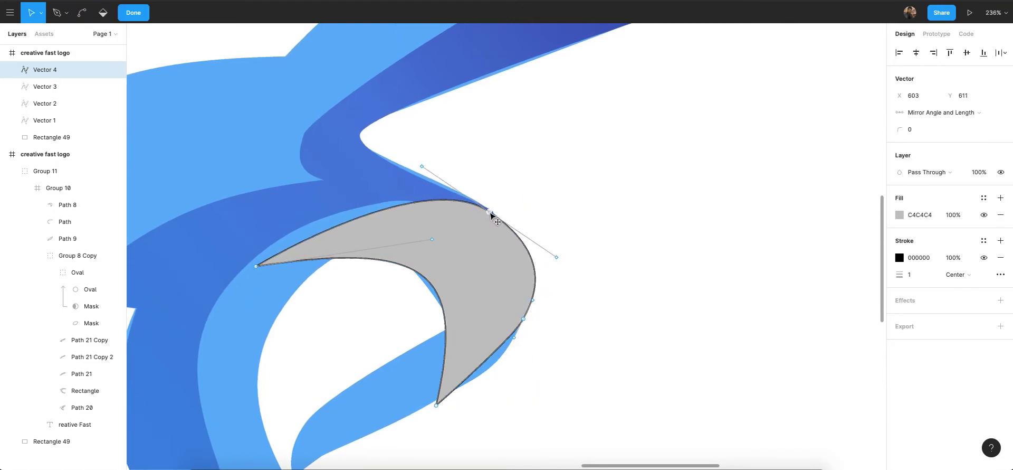
pyautogui.moveTo(524, 319); pyautogui.dragTo(510, 354)
pyautogui.moveTo(440, 407); pyautogui.dragTo(425, 408)
pyautogui.keyDown('ctrl'); pyautogui.scroll(-1, 380, 265); pyautogui.keyUp('ctrl')
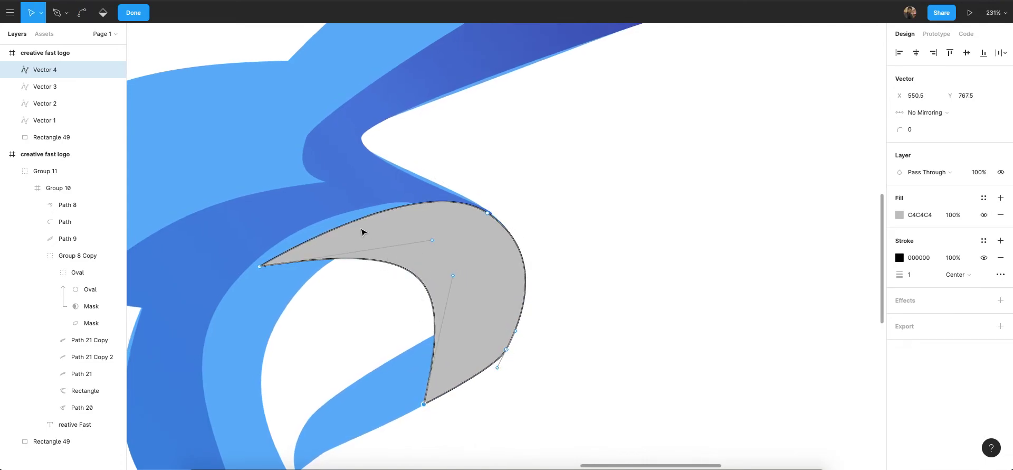
# Move the shape's pointed tip up onto the light blue band, reshape its inner edge with the two curve handles, and leave vector editing.
pyautogui.hscroll(-3, 362, 228)
pyautogui.hscroll(-3, 405, 257)
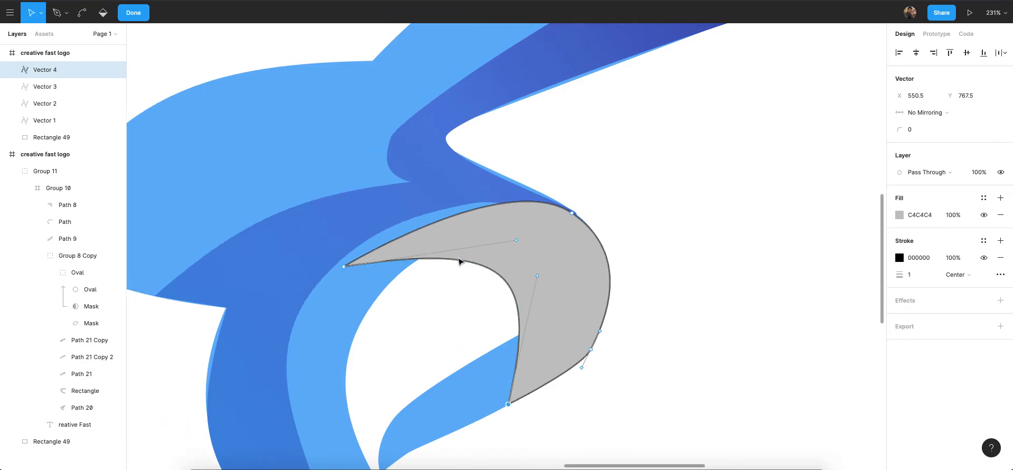
pyautogui.moveTo(344, 267); pyautogui.dragTo(352, 248)
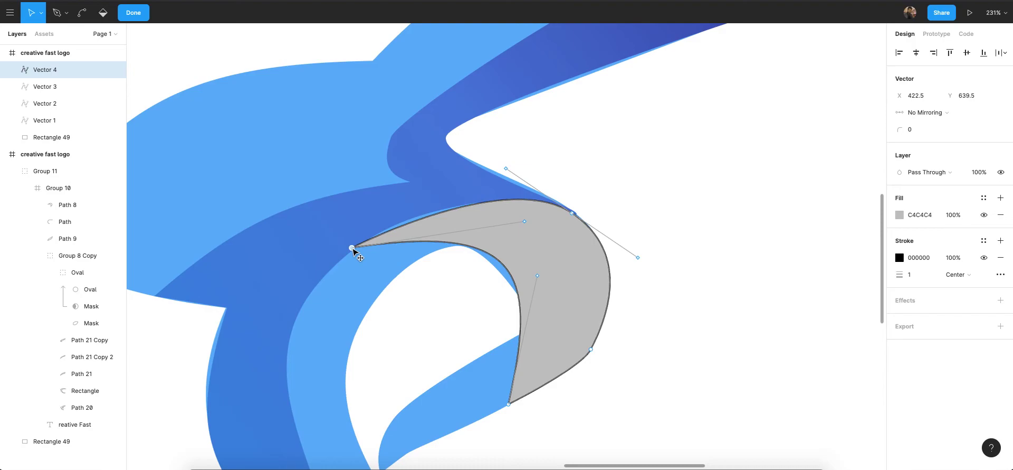
pyautogui.moveTo(525, 222); pyautogui.dragTo(492, 224)
pyautogui.press('ctrl')
pyautogui.scroll(-1, 413, 245)
pyautogui.scroll(-1, 520, 299)
pyautogui.moveTo(545, 263); pyautogui.dragTo(552, 280)
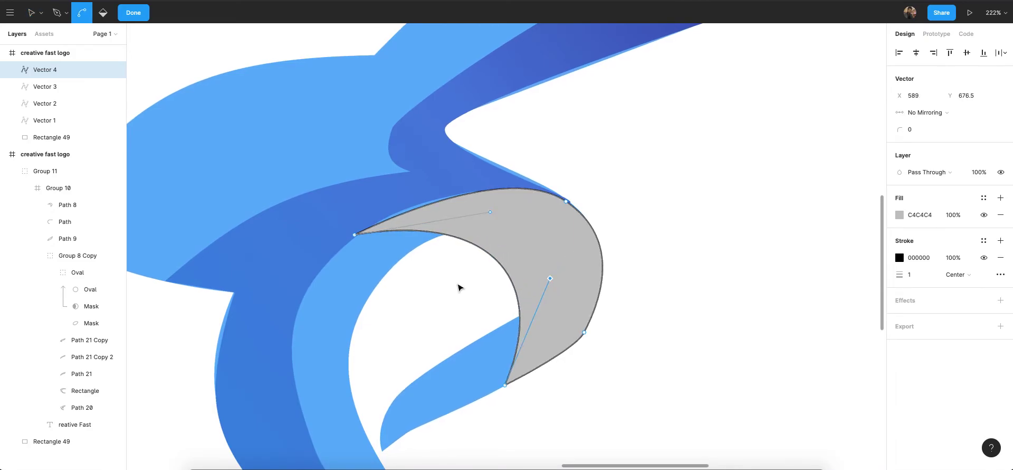
pyautogui.scroll(-10, 475, 279)
pyautogui.click(590, 249)
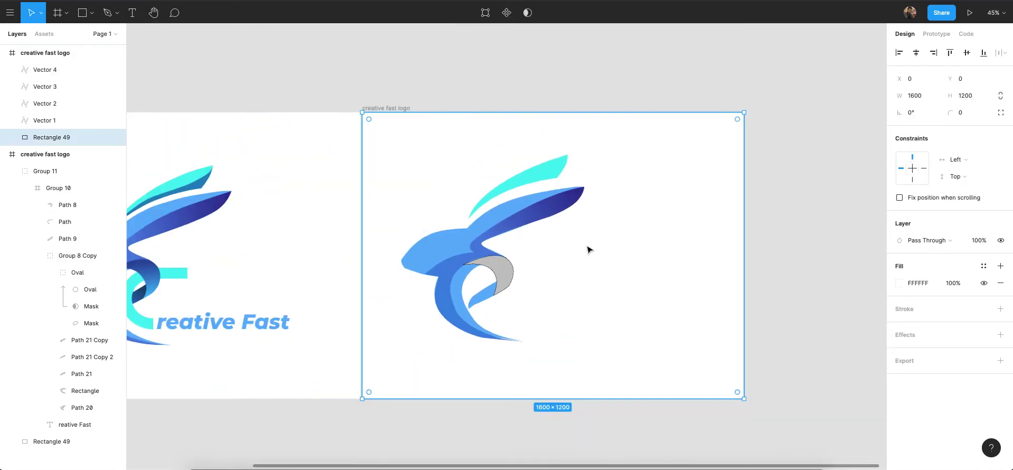
pyautogui.click(820, 208)
# Hide the black stroke of the grey curled-band shape.
pyautogui.click(507, 273)
pyautogui.scroll(2, 510, 272)
pyautogui.scroll(3, 509, 272)
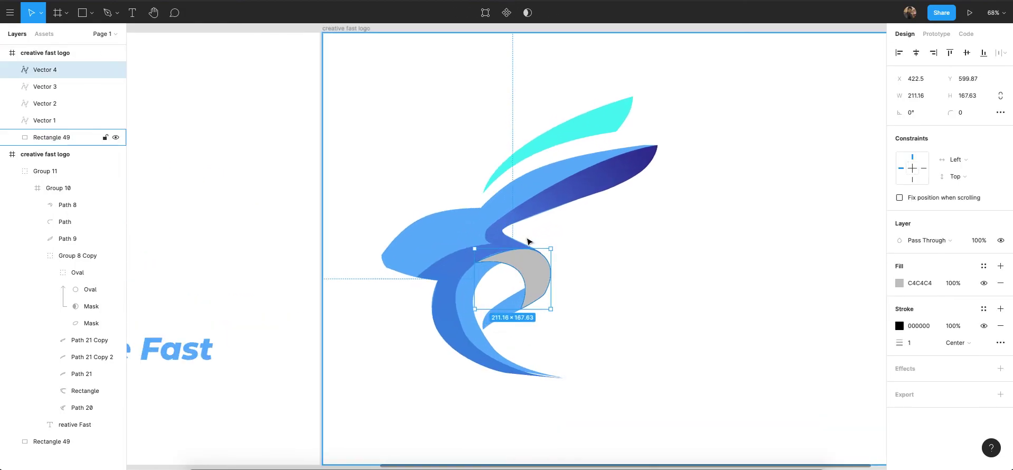
pyautogui.click(983, 325)
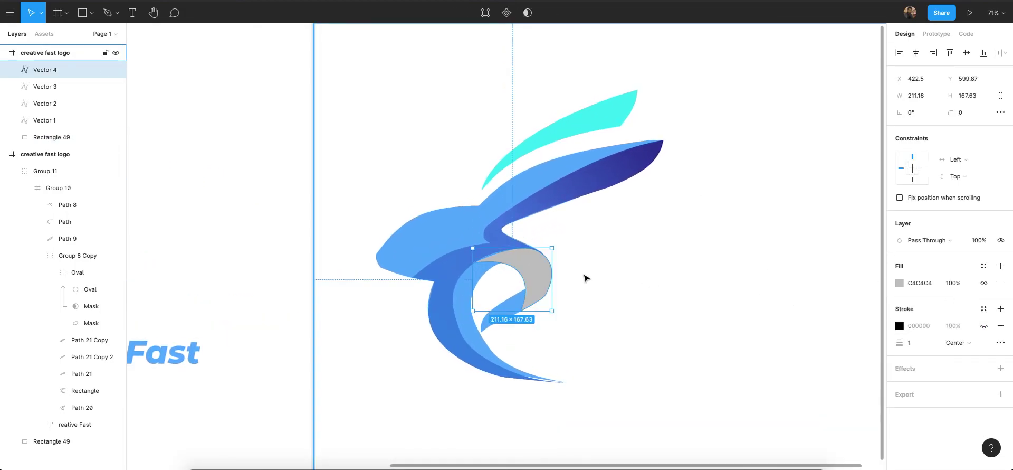
pyautogui.scroll(4, 543, 289)
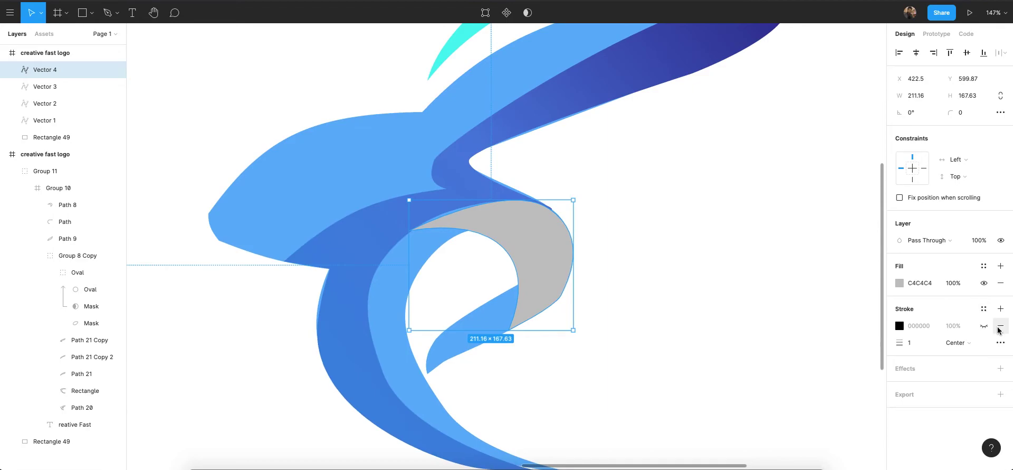
pyautogui.scroll(-2, 561, 239)
pyautogui.scroll(-10, 561, 238)
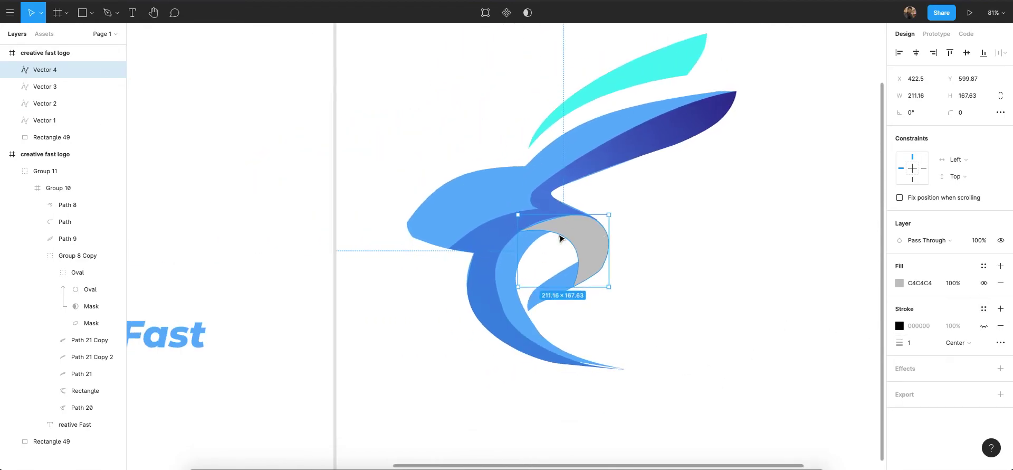
# Change the shape's fill to a linear gradient with its first stop sampled from the original band's dark blue top (2D52A6).
pyautogui.click(899, 283)
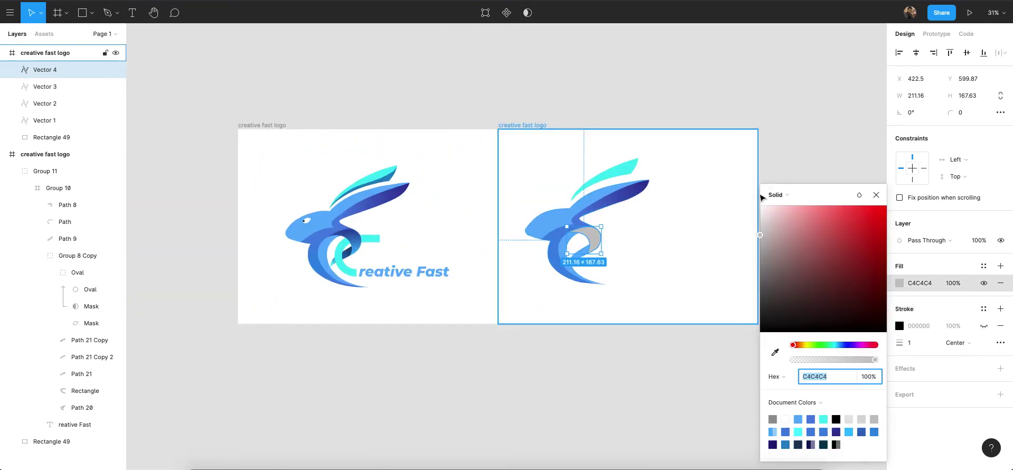
pyautogui.click(778, 194)
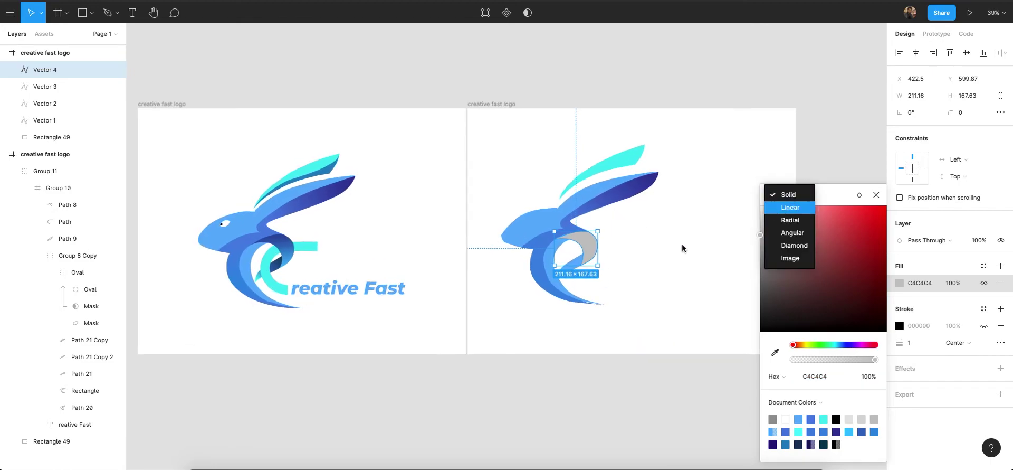
pyautogui.click(802, 207)
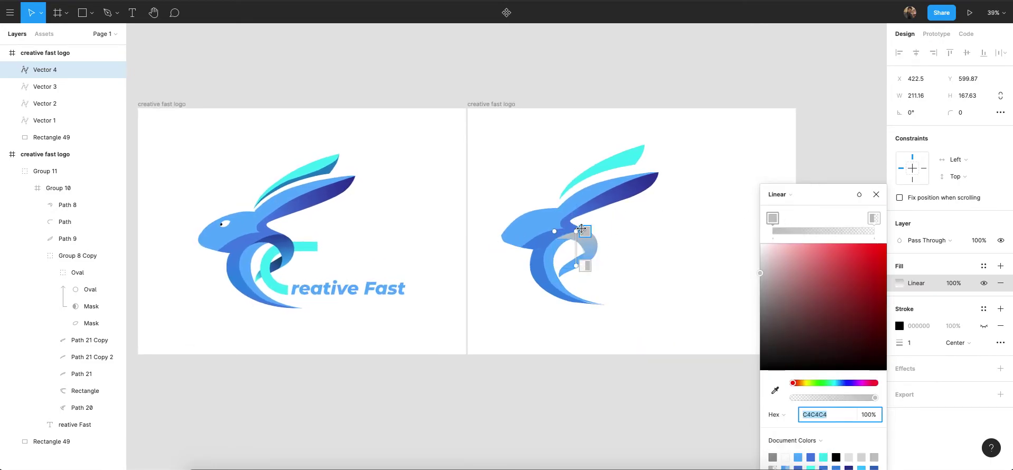
pyautogui.click(775, 389)
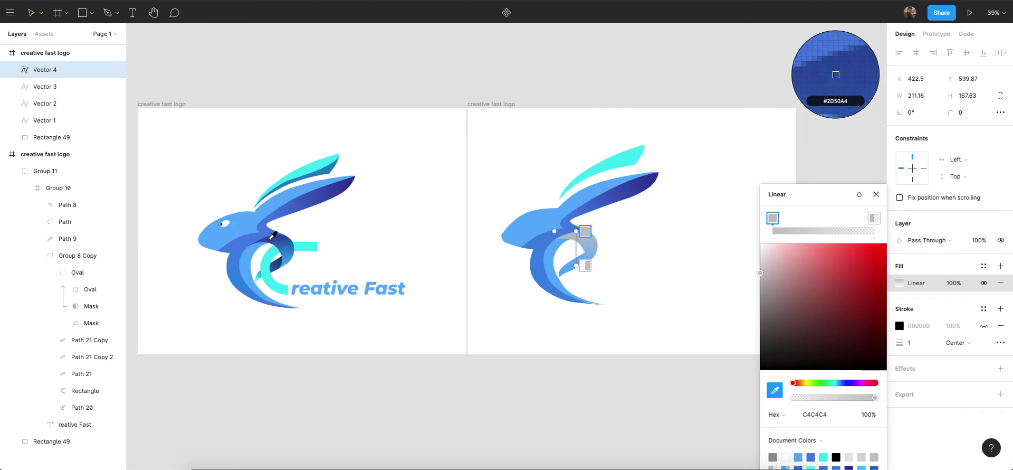
pyautogui.click(269, 236)
pyautogui.scroll(3, 296, 248)
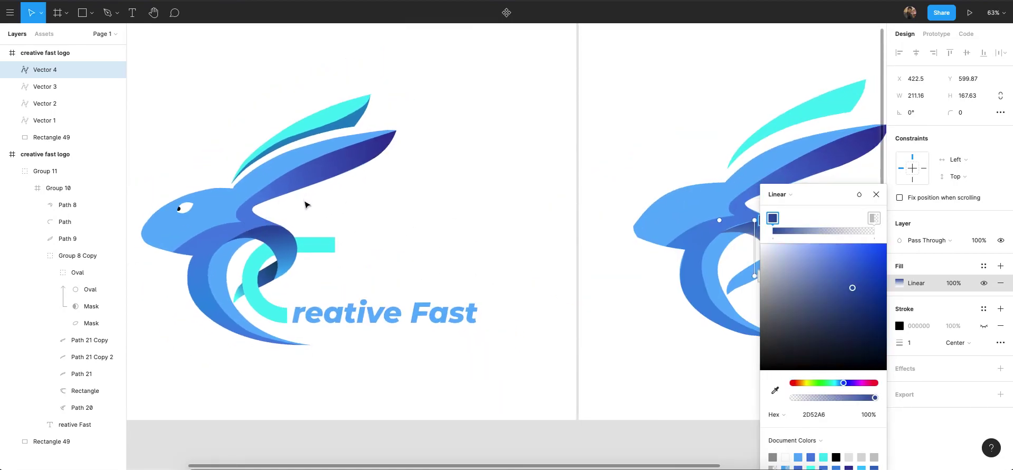
pyautogui.hscroll(3, 305, 206)
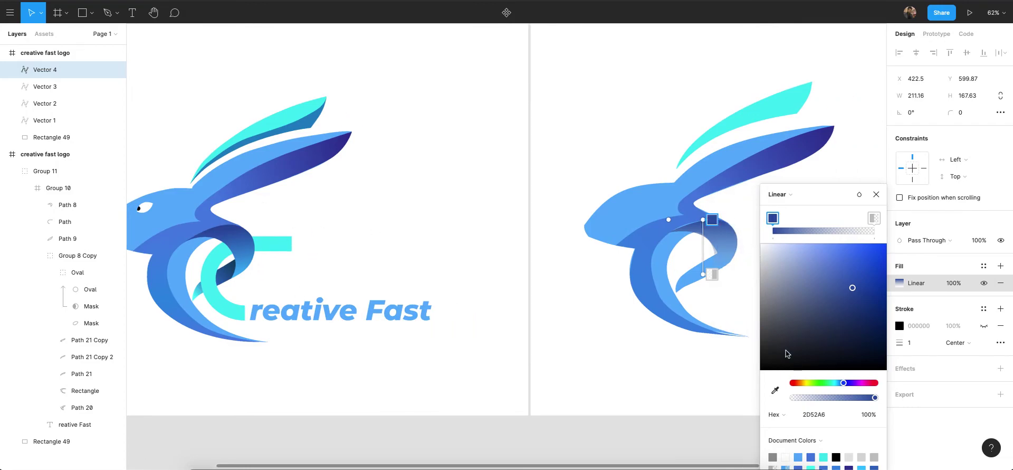
pyautogui.click(775, 389)
pyautogui.click(327, 280)
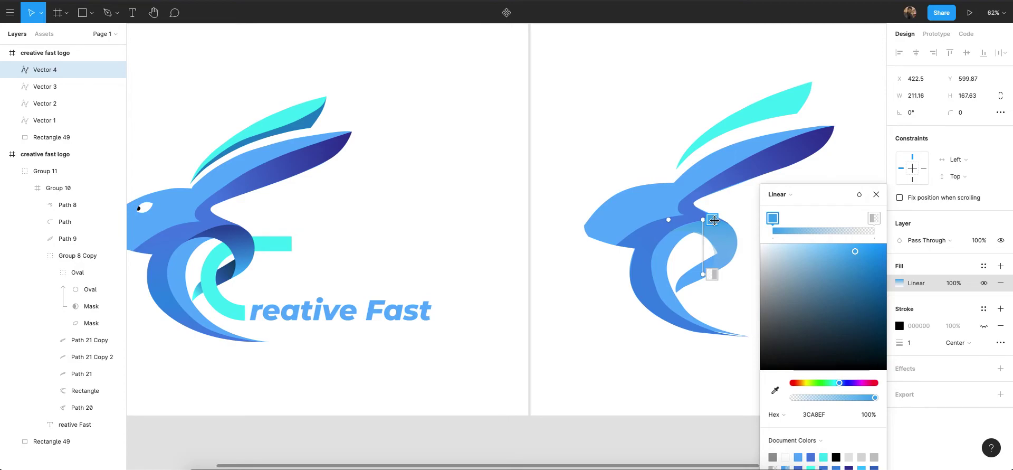
pyautogui.hotkey('ctrl', 'z')
# Set the gradient's end stop to light blue 3DAFF4 sampled from the original band's lower end, then close the colour settings and deselect.
pyautogui.click(711, 274)
pyautogui.click(775, 390)
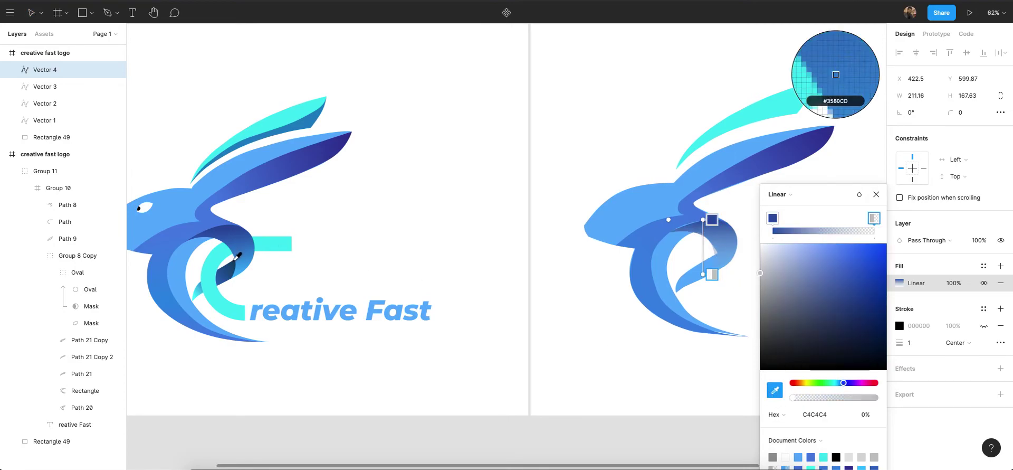
pyautogui.click(242, 274)
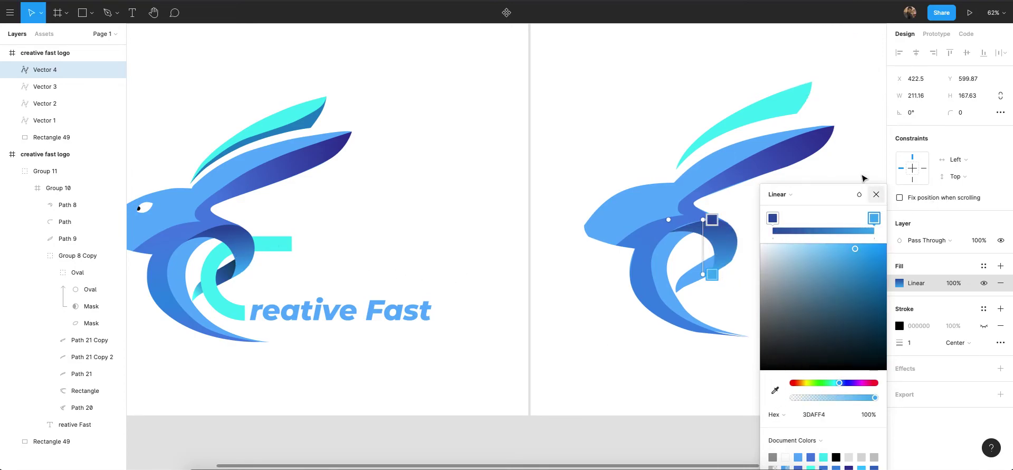
pyautogui.click(876, 194)
pyautogui.hscroll(1, 814, 257)
pyautogui.click(814, 257)
pyautogui.hscroll(3, 523, 244)
pyautogui.scroll(-2, 522, 244)
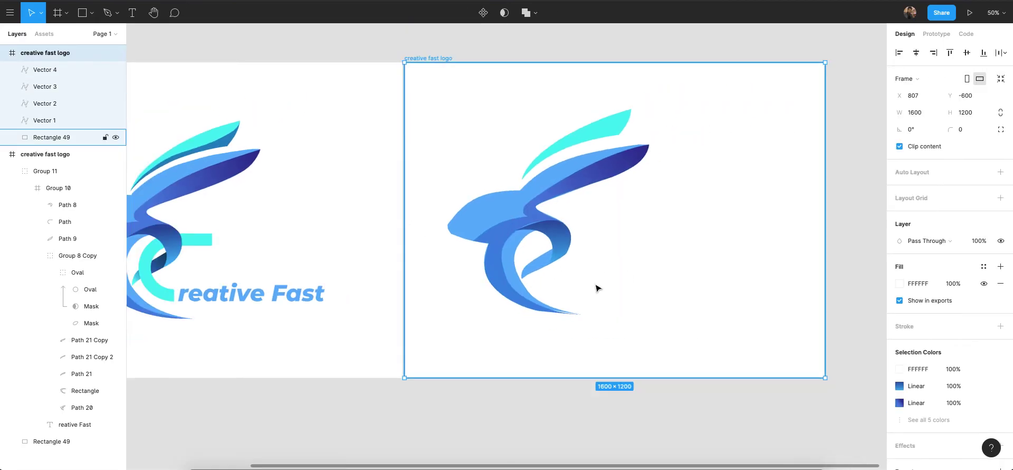
pyautogui.click(718, 406)
# Reshape the gradient band's inner tip by raising its curve handle and extend the upper point's handle to fit the upper edge.
pyautogui.scroll(6, 556, 235)
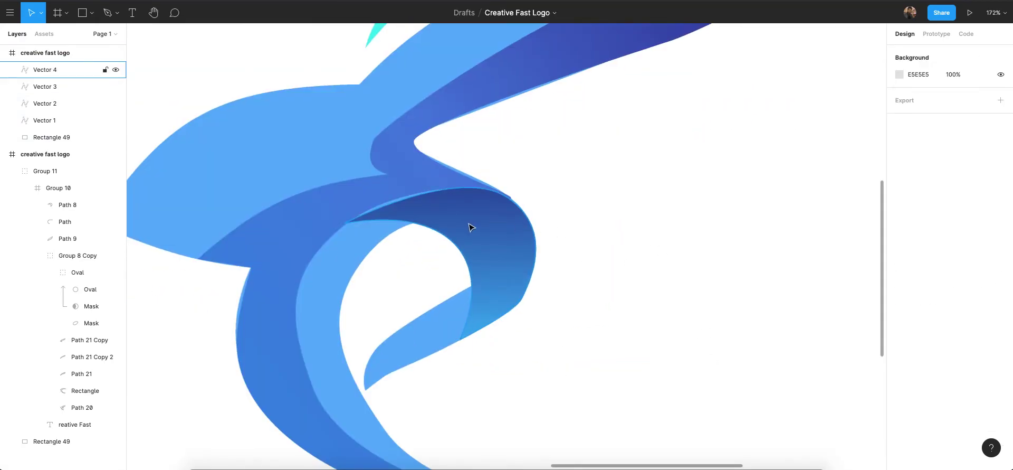
pyautogui.doubleClick(472, 227)
pyautogui.scroll(1, 515, 199)
pyautogui.click(516, 200)
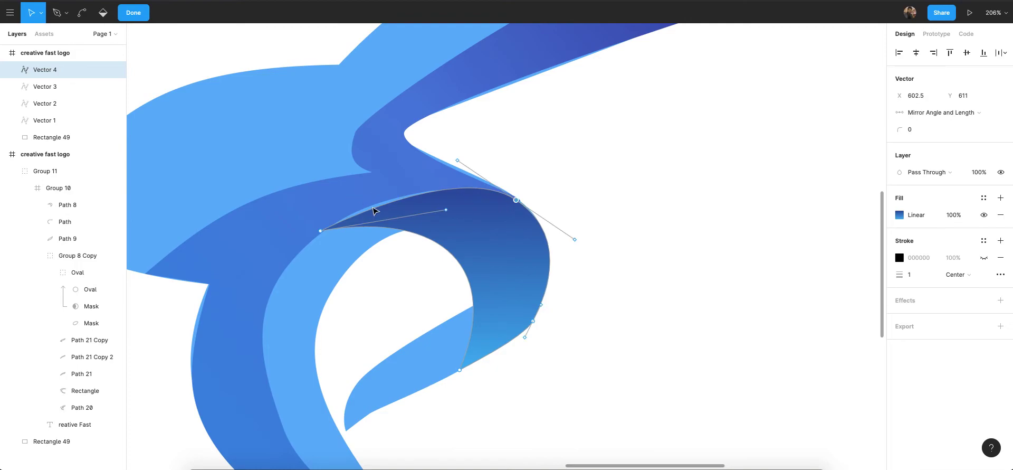
pyautogui.moveTo(446, 210)
pyautogui.mouseDown()
pyautogui.moveTo(405, 213)
pyautogui.moveTo(433, 200)
pyautogui.mouseUp()
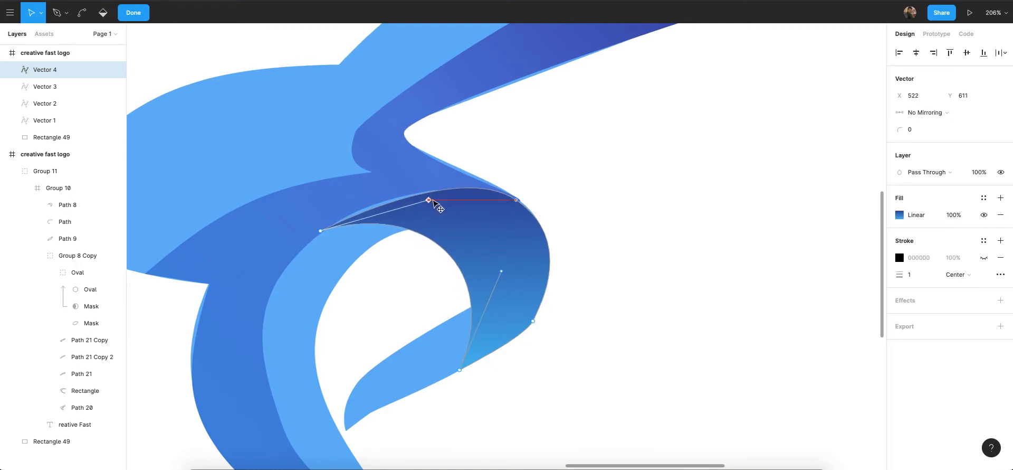
pyautogui.click(517, 200)
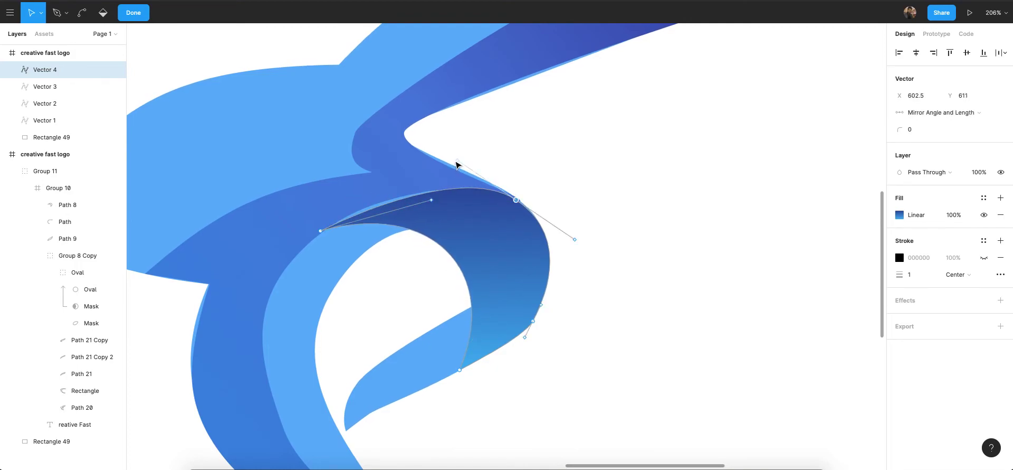
pyautogui.moveTo(457, 163); pyautogui.dragTo(440, 158)
# Fine-tune the curve handles at the gradient band's upper and lower outer points, then leave vector editing and deselect it.
pyautogui.scroll(-2, 400, 177)
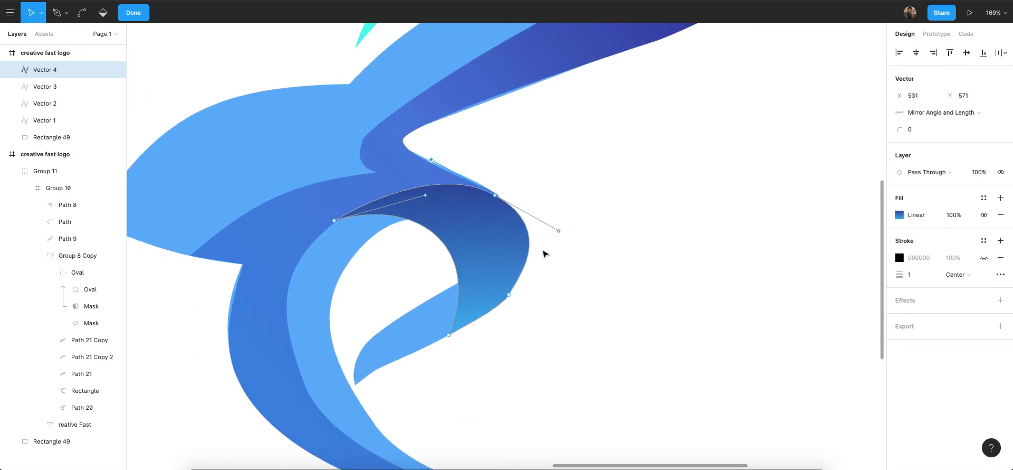
pyautogui.scroll(2, 543, 251)
pyautogui.moveTo(561, 231); pyautogui.dragTo(558, 228)
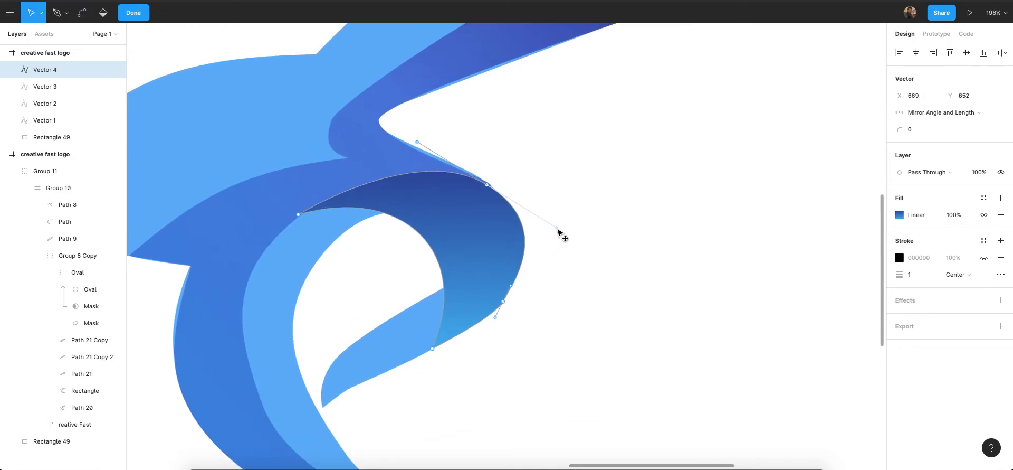
pyautogui.moveTo(497, 318); pyautogui.dragTo(487, 323)
pyautogui.scroll(-5, 482, 317)
pyautogui.scroll(-5, 528, 264)
pyautogui.press('Escape')
pyautogui.scroll(5, 541, 262)
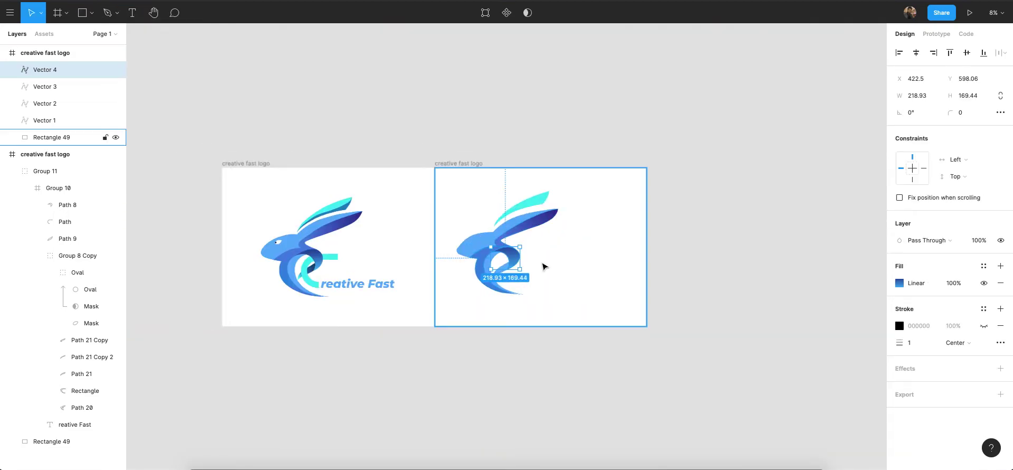
pyautogui.click(459, 350)
# Adjust the curve handle on the inner edge of the darker body-shading shape above the tail and leave vector editing.
pyautogui.hscroll(-2, 465, 344)
pyautogui.hscroll(3, 571, 390)
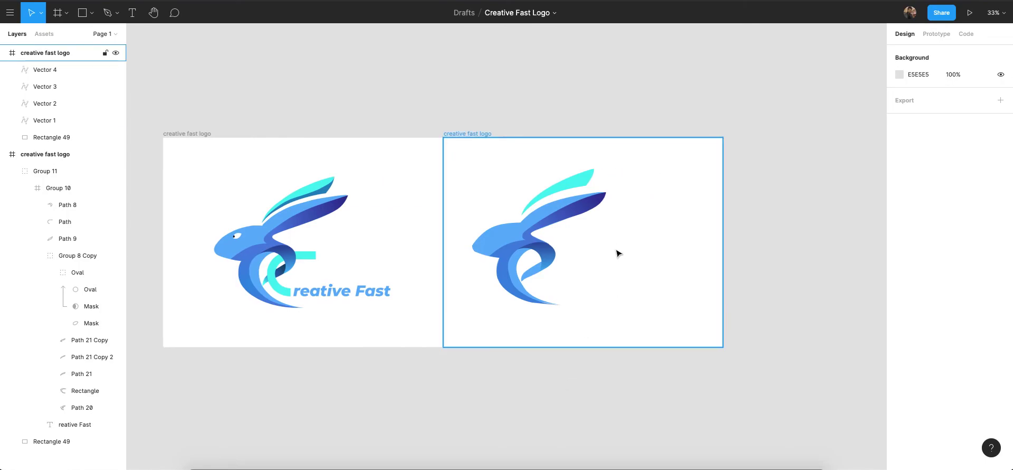
pyautogui.scroll(3, 611, 240)
pyautogui.scroll(5, 522, 304)
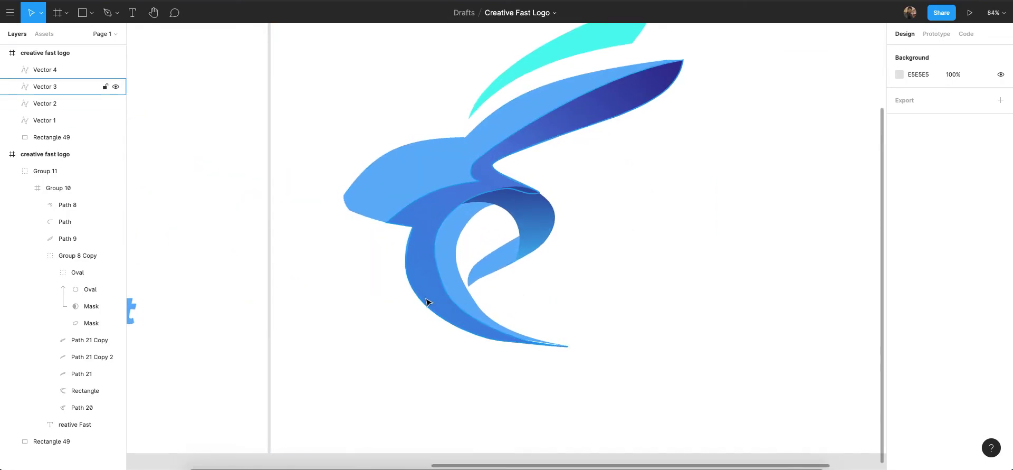
pyautogui.doubleClick(425, 300)
pyautogui.scroll(2, 425, 302)
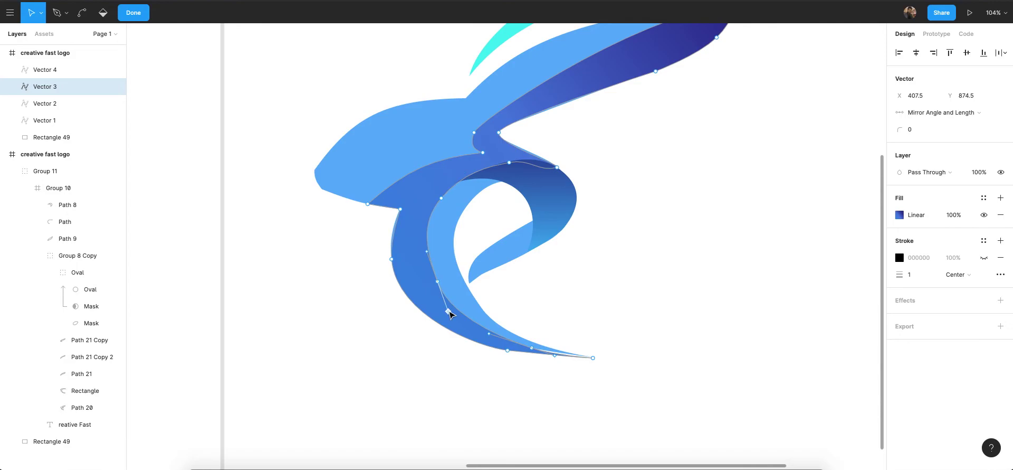
pyautogui.press('Escape')
pyautogui.hotkey('shift', '1')
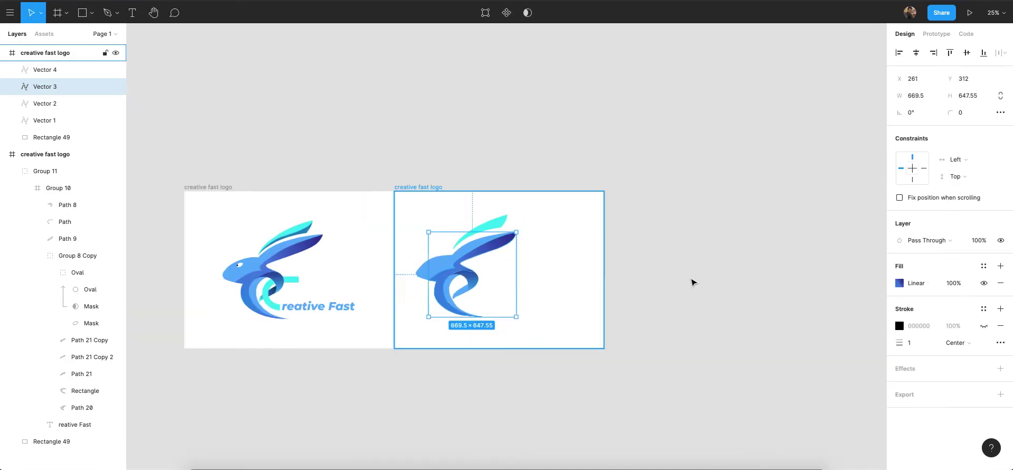
# Compare the shaded inner band behind the original's C with the same area of the redrawn rabbit.
pyautogui.press('Escape')
pyautogui.scroll(5, 531, 296)
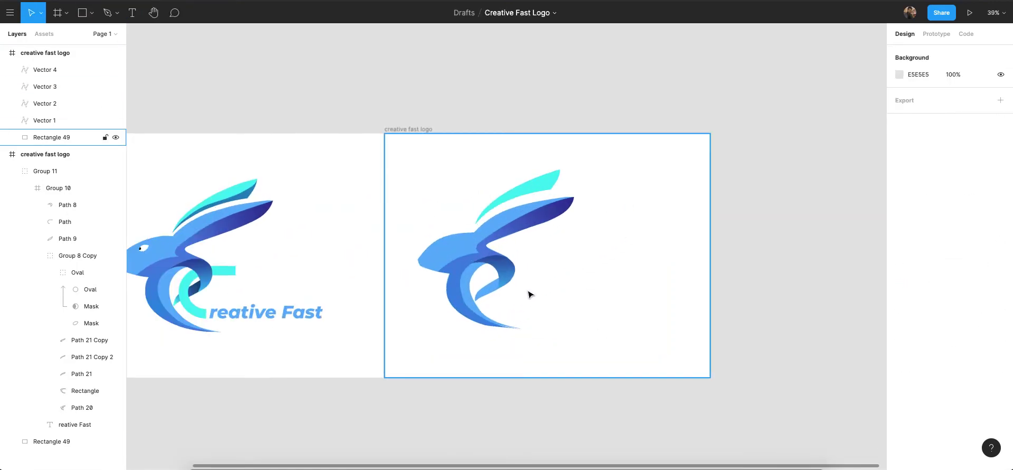
pyautogui.hscroll(-3, 473, 290)
pyautogui.scroll(2, 438, 294)
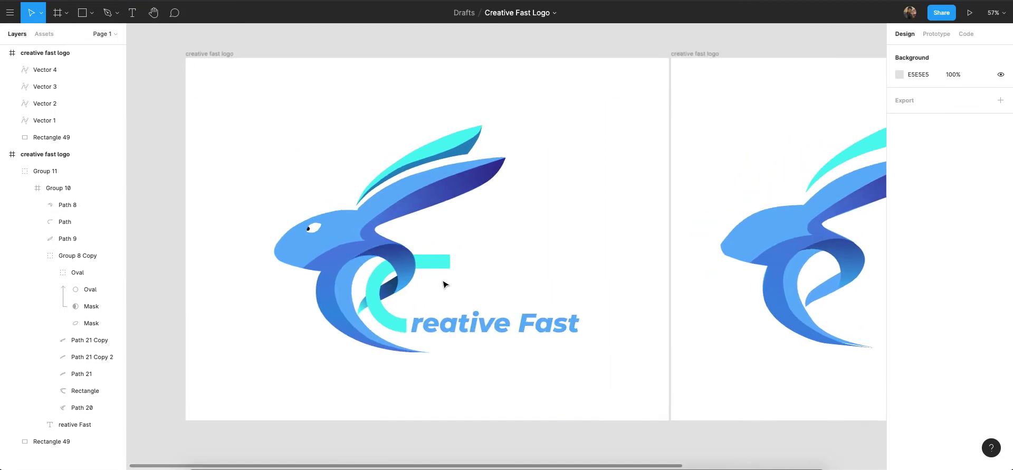
pyautogui.scroll(4, 457, 261)
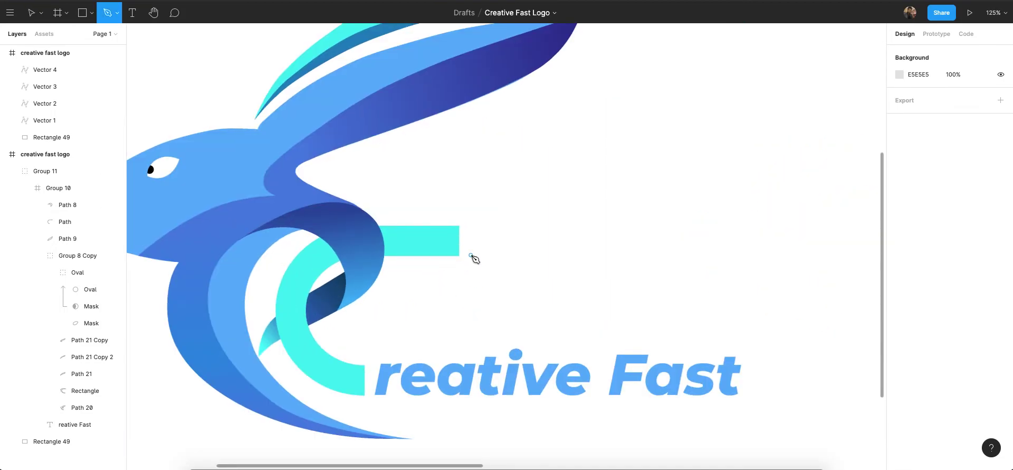
pyautogui.scroll(-2, 298, 289)
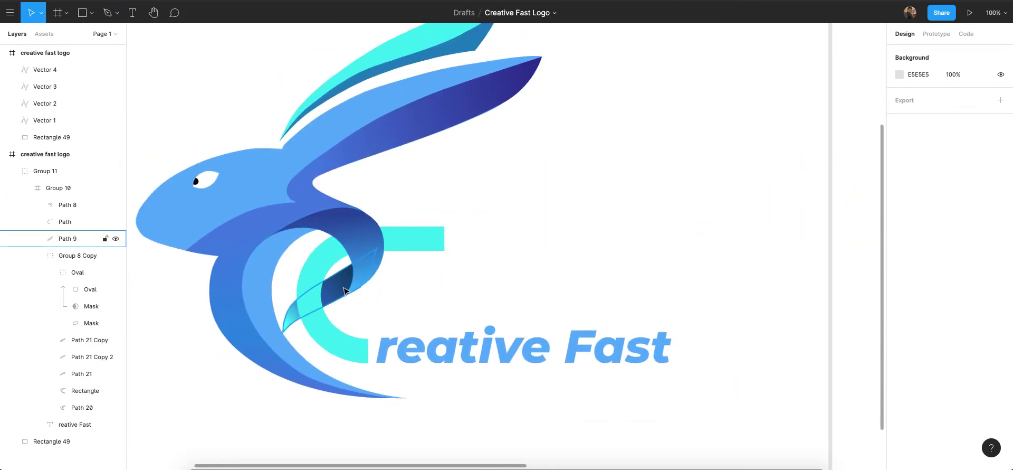
pyautogui.keyDown('super'); pyautogui.click(346, 286); pyautogui.keyUp('super')
pyautogui.scroll(-6, 345, 286)
pyautogui.hscroll(3, 346, 286)
pyautogui.click(619, 402)
pyautogui.scroll(3, 590, 277)
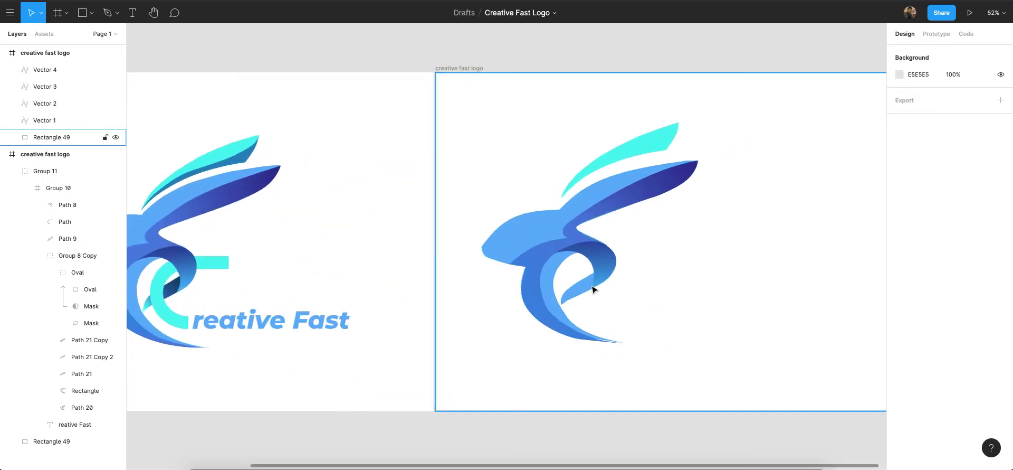
pyautogui.click(592, 283)
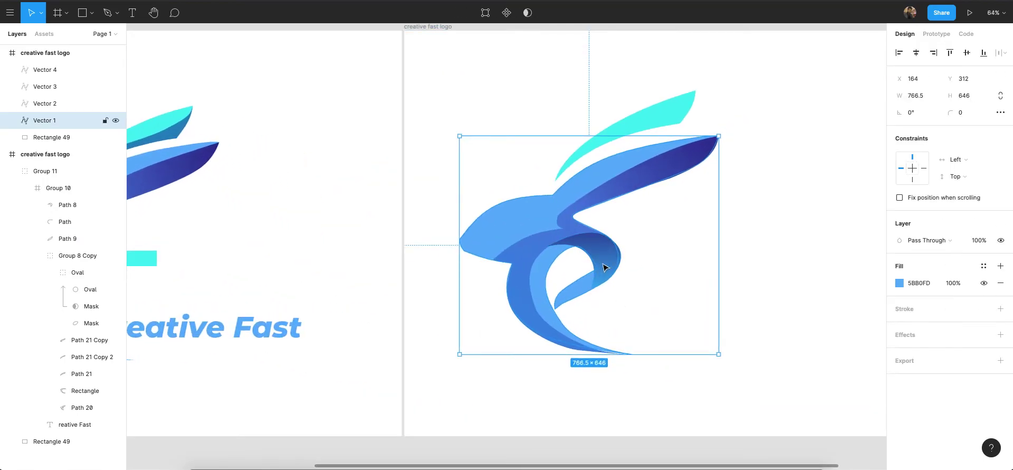
pyautogui.scroll(-2, 580, 278)
pyautogui.click(426, 439)
pyautogui.hscroll(-3, 294, 343)
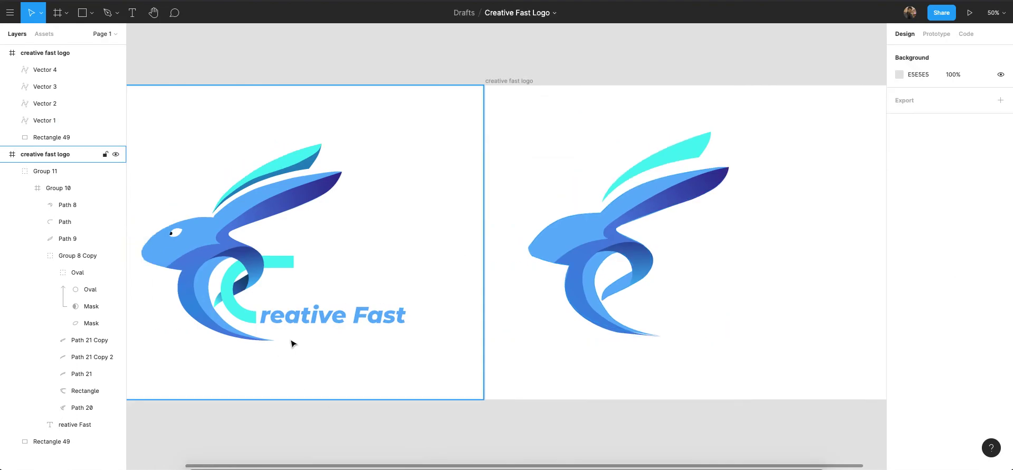
pyautogui.scroll(4, 284, 304)
pyautogui.scroll(2, 286, 296)
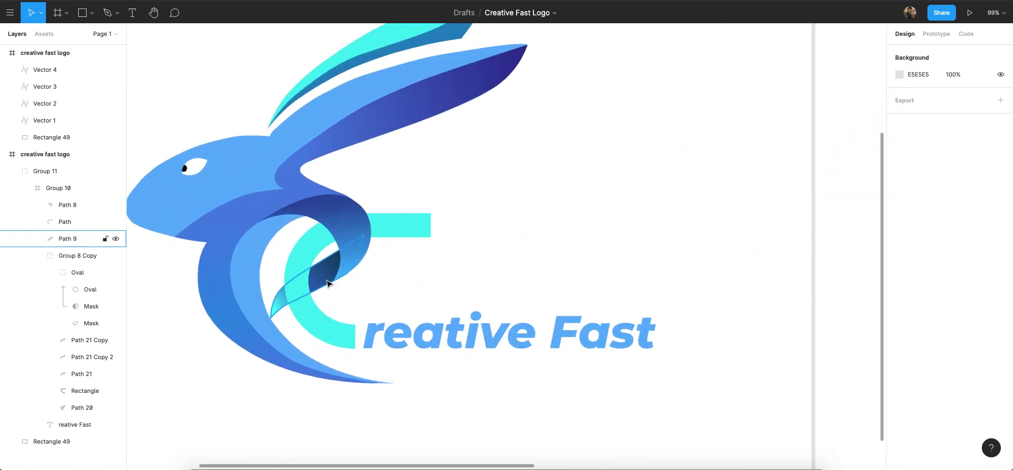
# Copy the original's turquoise-to-dark-blue gradient band behind the C into the second frame and place it over the plain light-blue curl end.
pyautogui.click(341, 281)
pyautogui.scroll(-2, 341, 281)
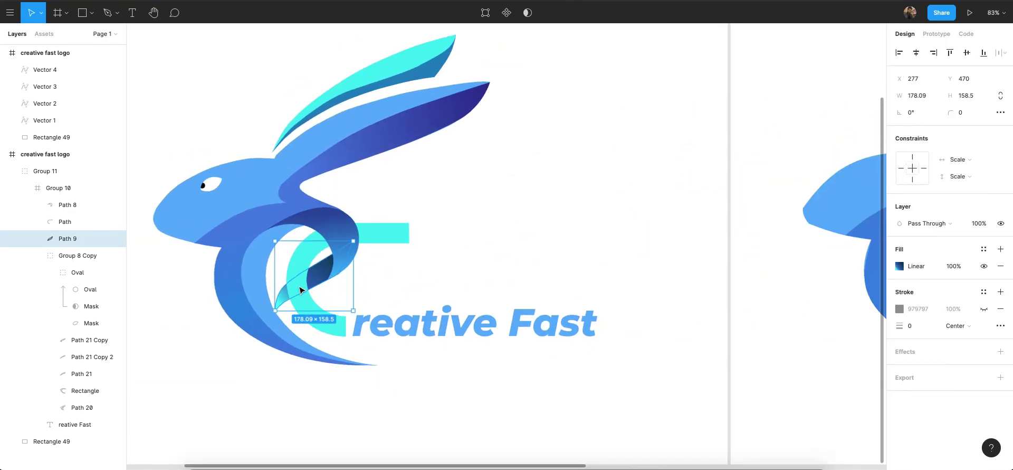
pyautogui.scroll(-3, 300, 290)
pyautogui.hscroll(10, 301, 288)
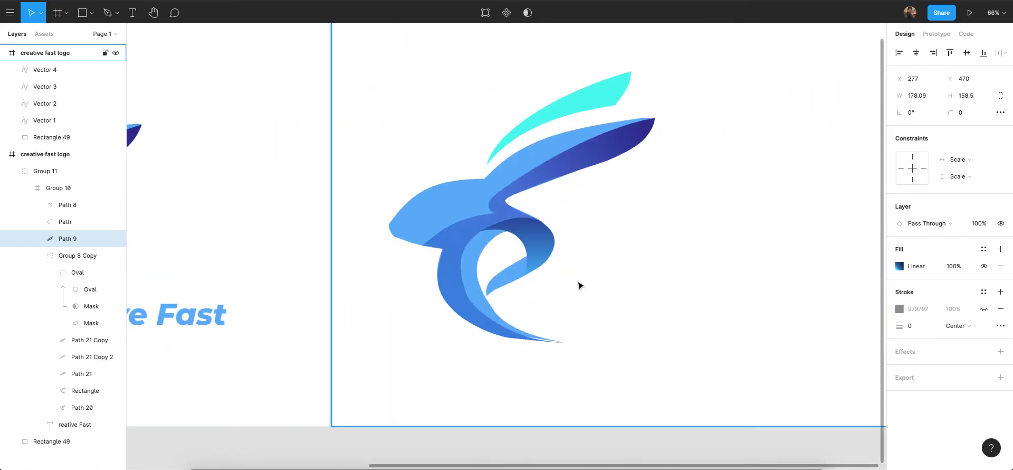
pyautogui.scroll(10, 502, 263)
pyautogui.click(447, 280)
pyautogui.hotkey('ctrl', 'v')
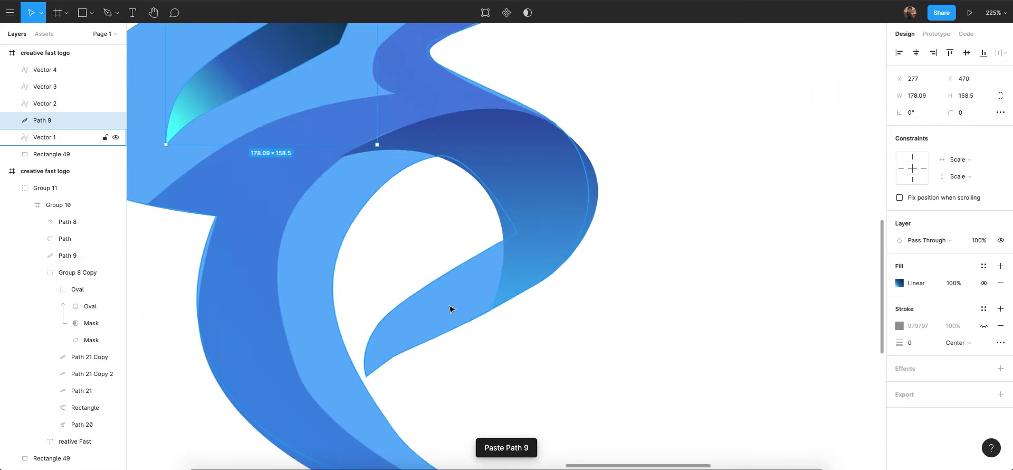
pyautogui.moveTo(297, 116); pyautogui.dragTo(458, 303)
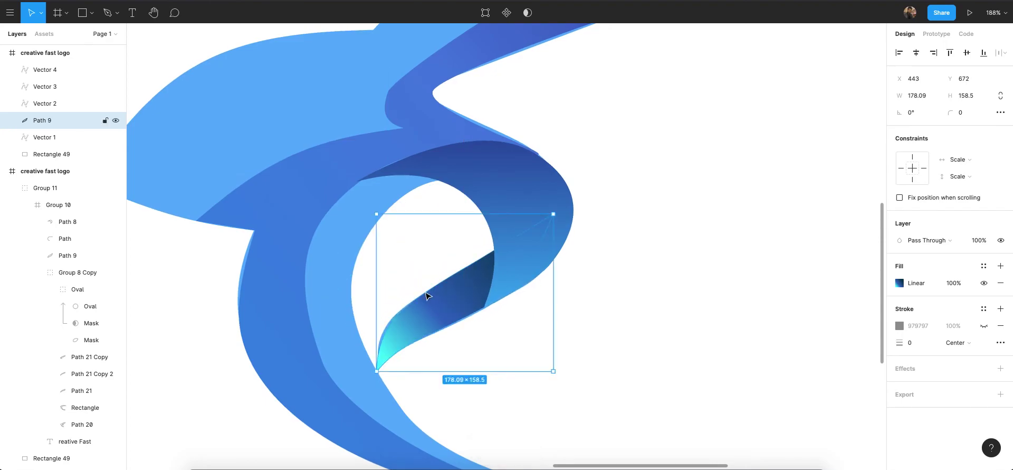
# Nudge the pasted gradient band up to Y 670 to align its tip with the curl.
pyautogui.scroll(-2, 391, 291)
pyautogui.click(517, 276)
pyautogui.click(411, 329)
pyautogui.scroll(2, 409, 329)
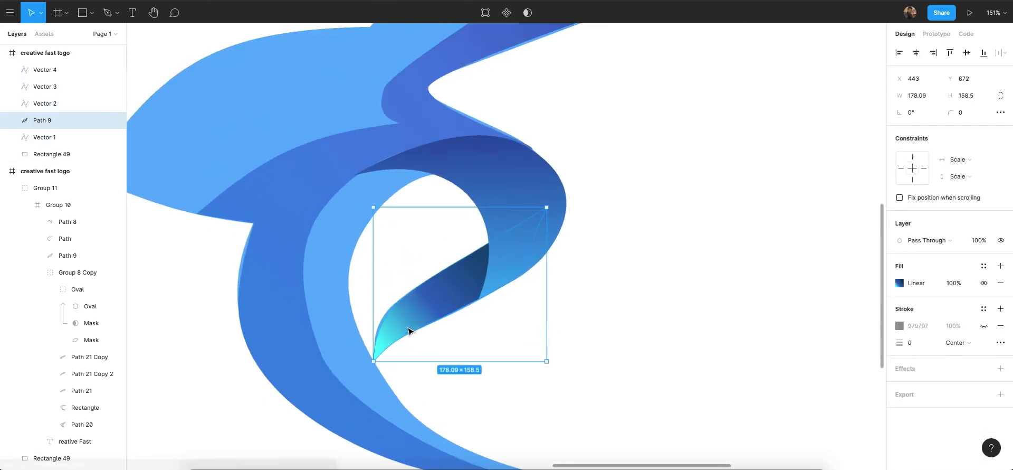
pyautogui.press('Up')
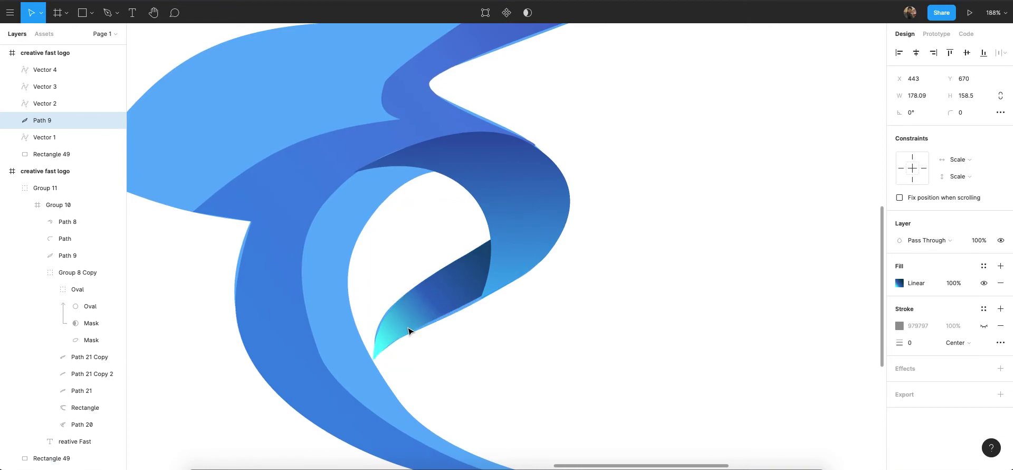
# Adjust the points on the pasted band's lower and outer edges to cover the light-blue curl end, then leave vector editing and deselect.
pyautogui.doubleClick(437, 307)
pyautogui.scroll(3, 441, 311)
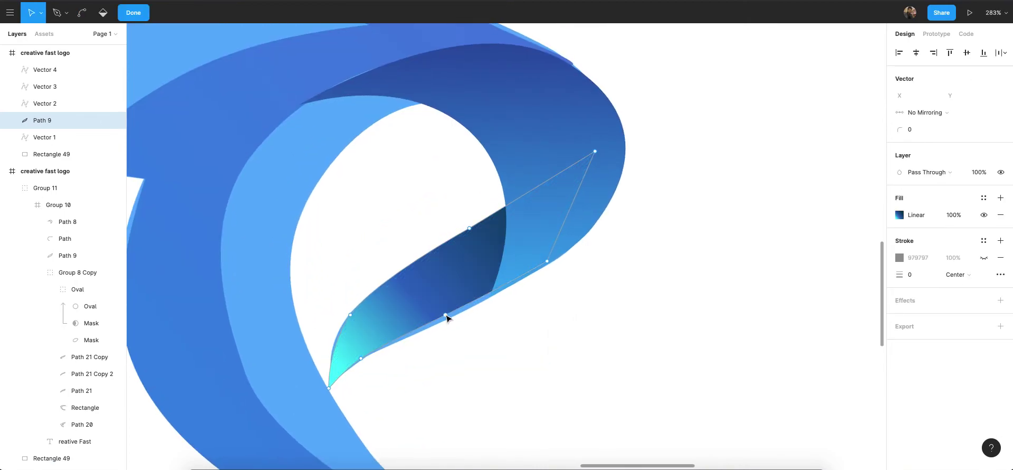
pyautogui.moveTo(448, 318); pyautogui.dragTo(449, 321)
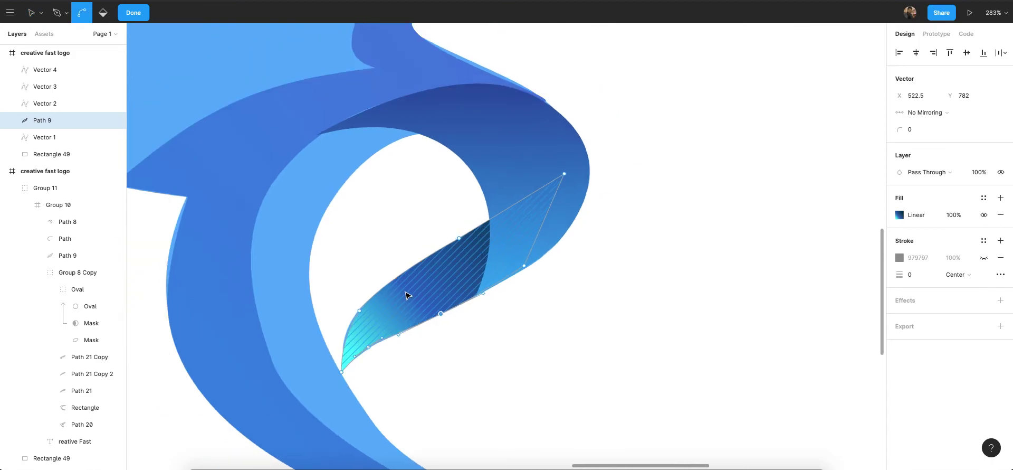
pyautogui.scroll(1, 359, 316)
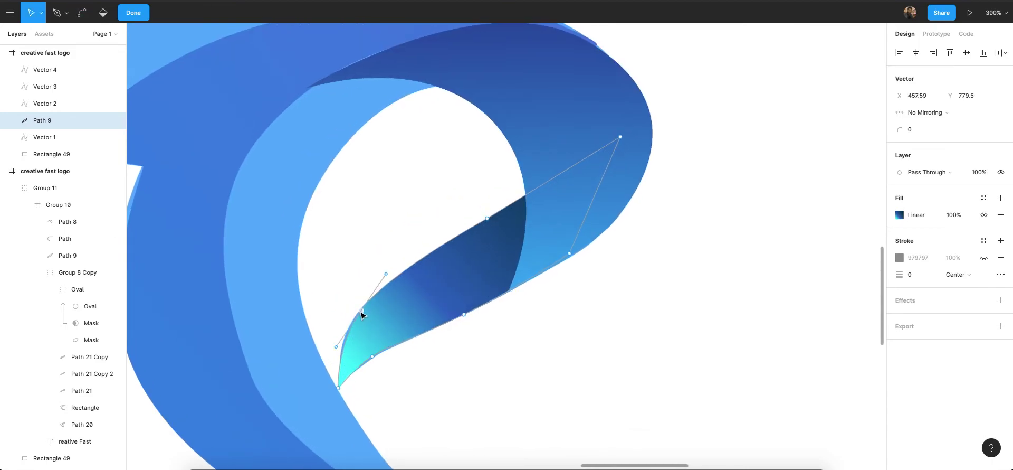
pyautogui.scroll(-6, 344, 333)
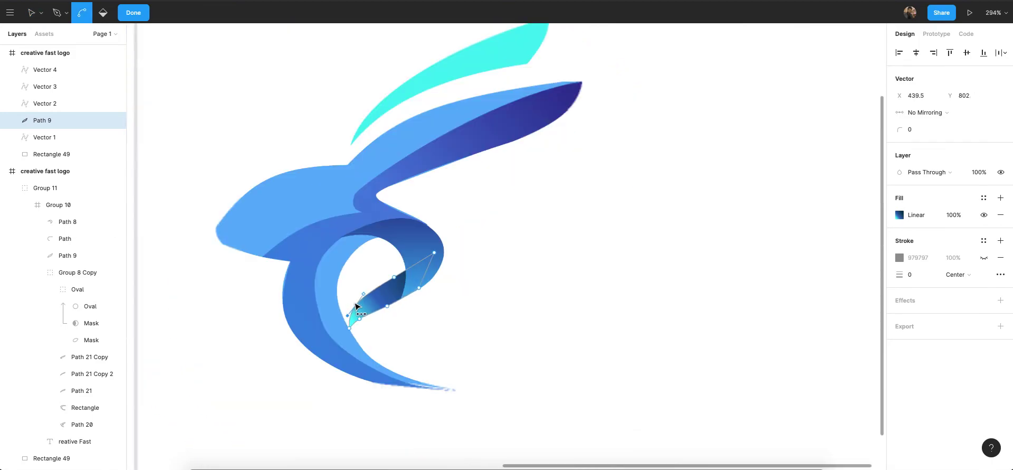
pyautogui.press('Escape')
pyautogui.click(445, 269)
pyautogui.scroll(-2, 449, 270)
pyautogui.click(779, 231)
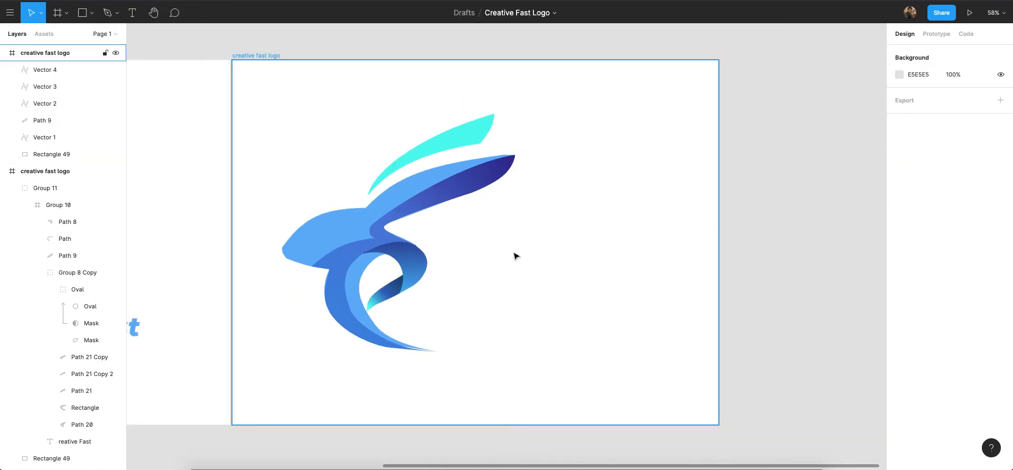
# Try to copy the original eye's pupil and mask into the second frame, undoing each paste.
pyautogui.hscroll(-7, 493, 255)
pyautogui.hscroll(-7, 475, 250)
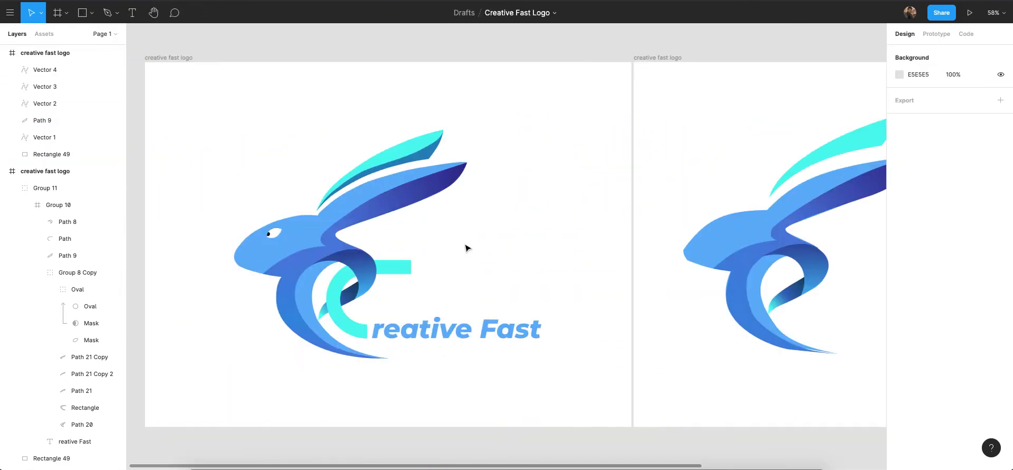
pyautogui.scroll(5, 221, 237)
pyautogui.click(206, 242)
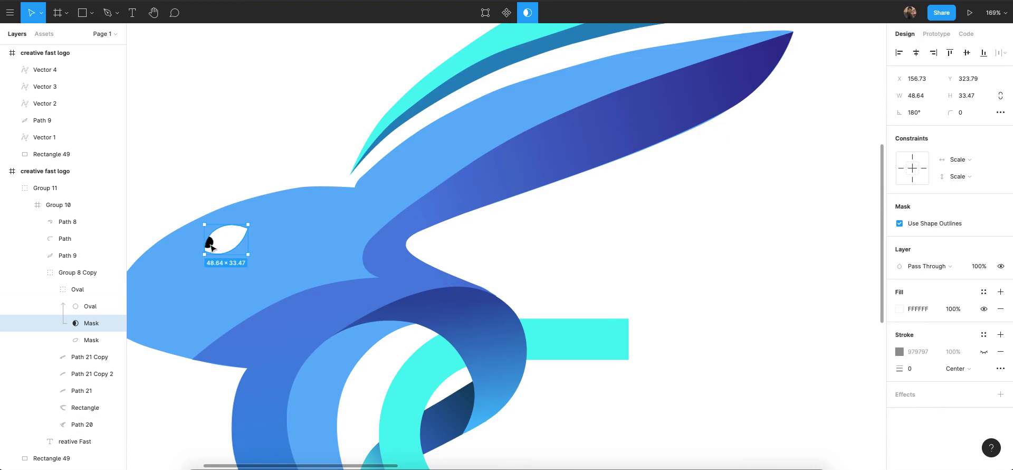
pyautogui.keyDown('shift'); pyautogui.click(211, 245); pyautogui.keyUp('shift')
pyautogui.scroll(-2, 214, 242)
pyautogui.hscroll(7, 369, 246)
pyautogui.hotkey('ctrl', 'c')
pyautogui.hscroll(8, 411, 250)
pyautogui.click(351, 235)
pyautogui.hotkey('ctrl', 'v')
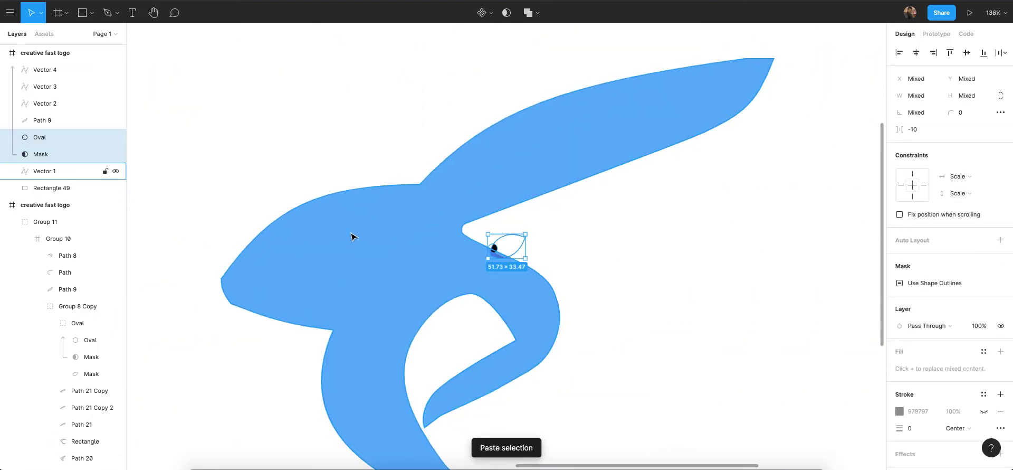
pyautogui.hotkey('ctrl', 'z')
pyautogui.click(187, 150)
pyautogui.click(282, 229)
pyautogui.hotkey('ctrl', 'v')
pyautogui.hotkey('ctrl', 'z')
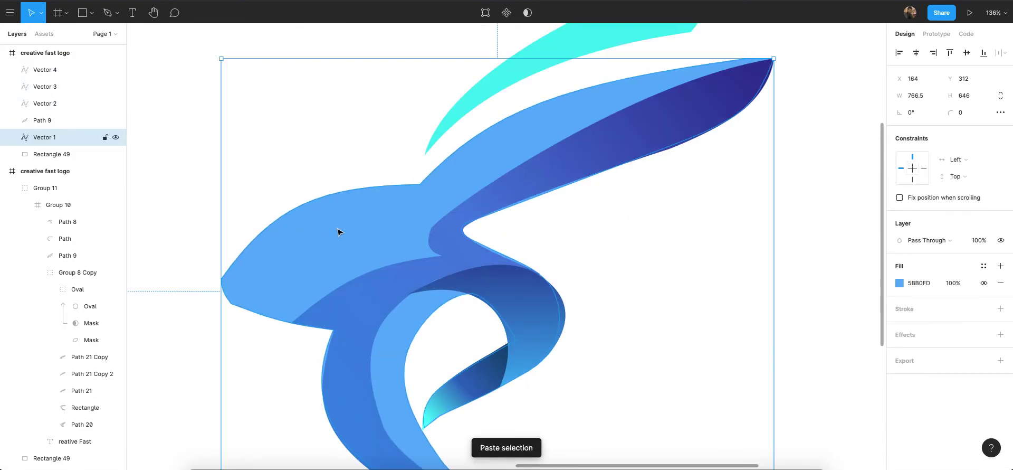
# Try placing the copied pupil and mask above all other shapes on the second rabbit's head, then delete them.
pyautogui.scroll(-3, 333, 232)
pyautogui.click(190, 204)
pyautogui.hotkey('ctrl', 'v')
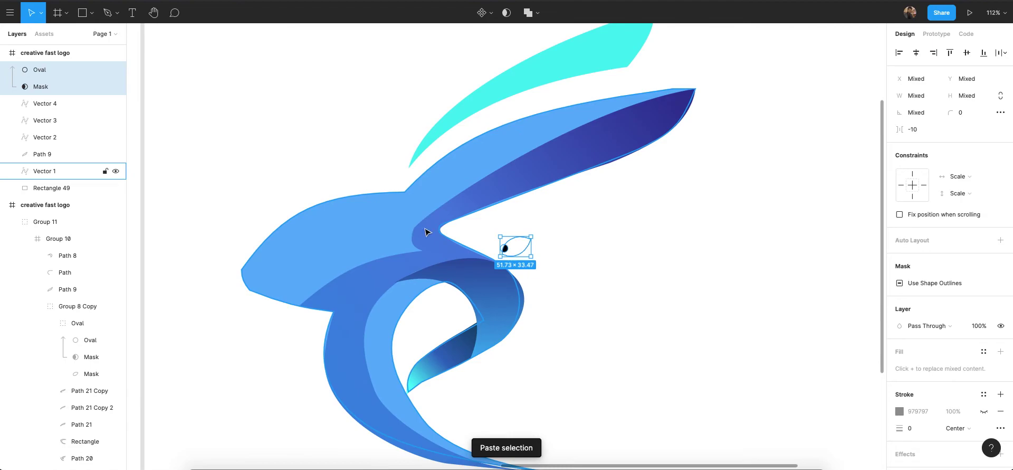
pyautogui.moveTo(512, 246); pyautogui.dragTo(319, 238)
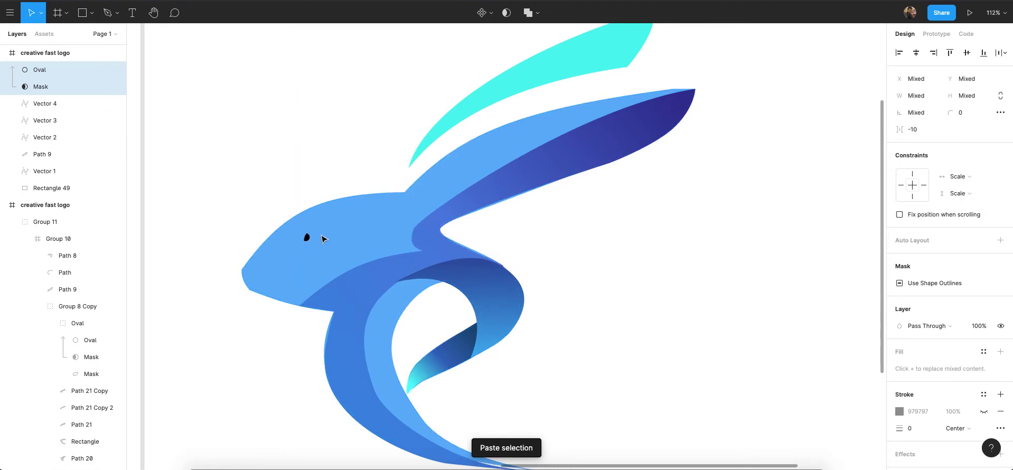
pyautogui.scroll(-3, 377, 241)
pyautogui.scroll(-3, 355, 265)
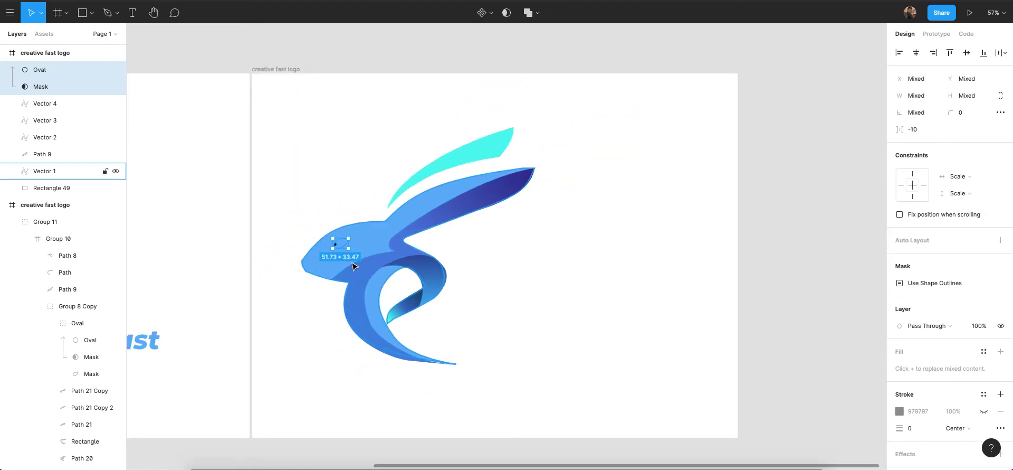
pyautogui.press('Delete')
# Copy the original's complete eye group into the second frame and place it on the rabbit's head at X 284, Y 534.
pyautogui.hscroll(-7, 353, 264)
pyautogui.scroll(4, 298, 242)
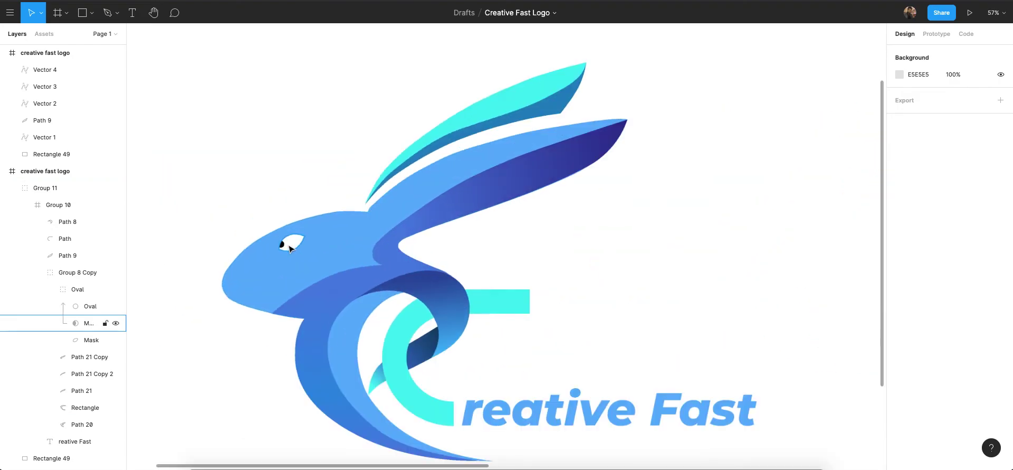
pyautogui.click(298, 242)
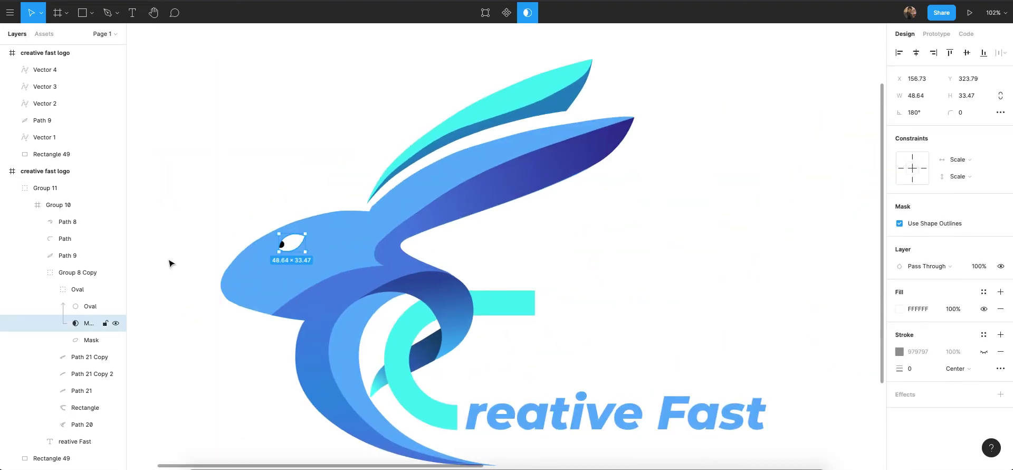
pyautogui.click(53, 272)
pyautogui.click(76, 289)
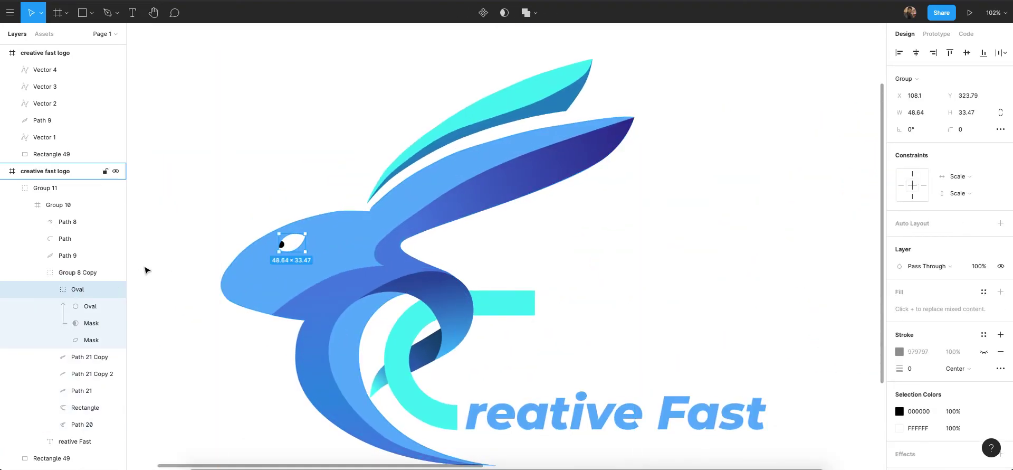
pyautogui.scroll(-3, 144, 269)
pyautogui.hscroll(5, 402, 313)
pyautogui.hscroll(5, 402, 313)
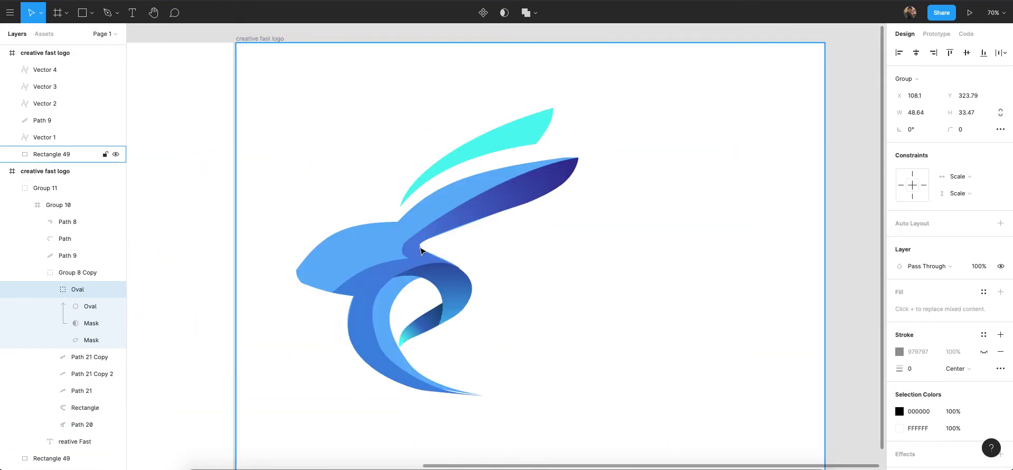
pyautogui.click(351, 255)
pyautogui.hotkey('ctrl', 'v')
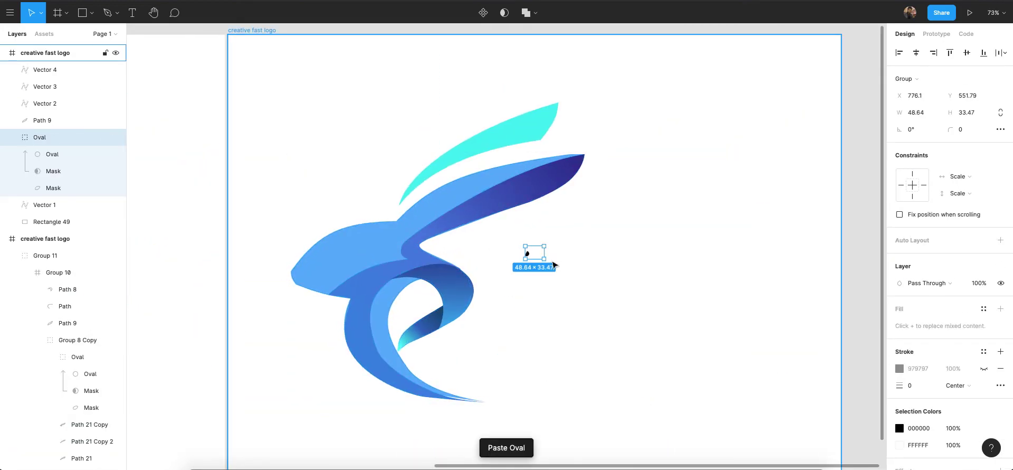
pyautogui.moveTo(528, 254); pyautogui.dragTo(396, 256)
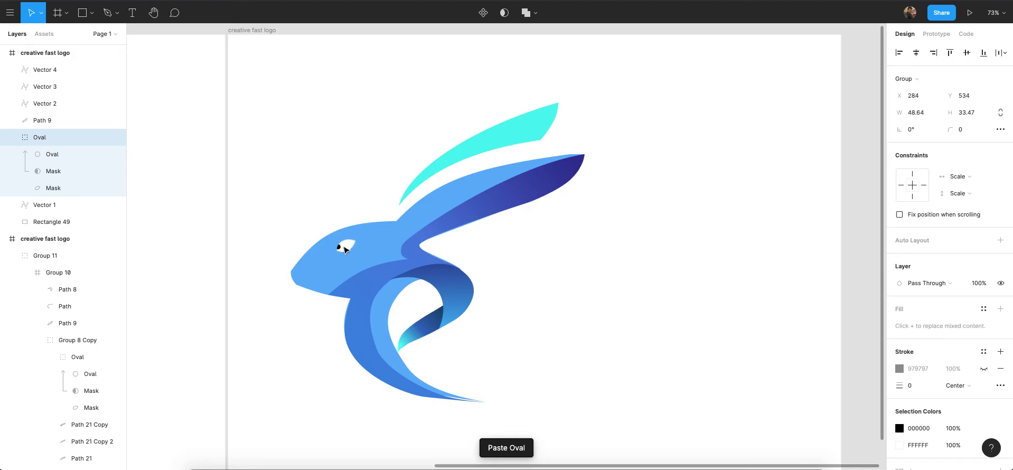
# Trace the original turquoise C's centreline with the Pen tool as four points joined by straight segments, from the bar's end to the curve's lower end.
pyautogui.scroll(-3, 344, 248)
pyautogui.click(353, 330)
pyautogui.hscroll(-6, 344, 331)
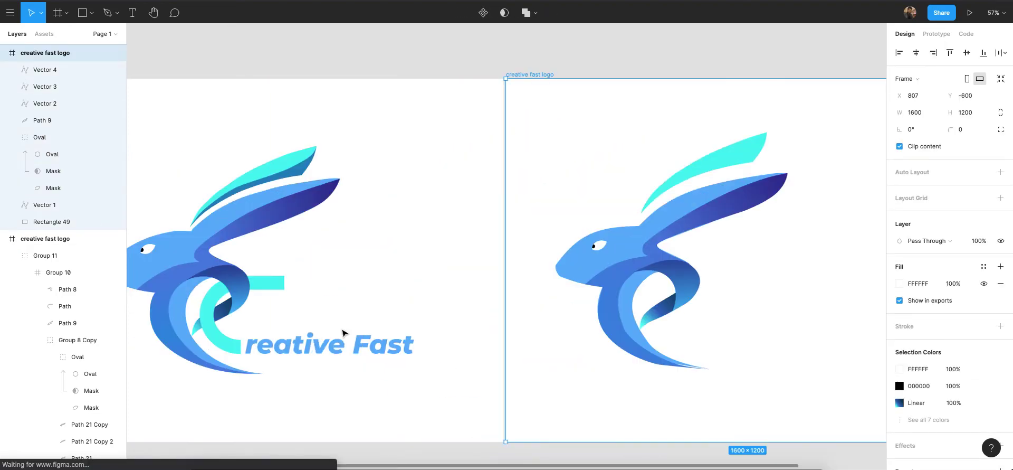
pyautogui.scroll(3, 393, 318)
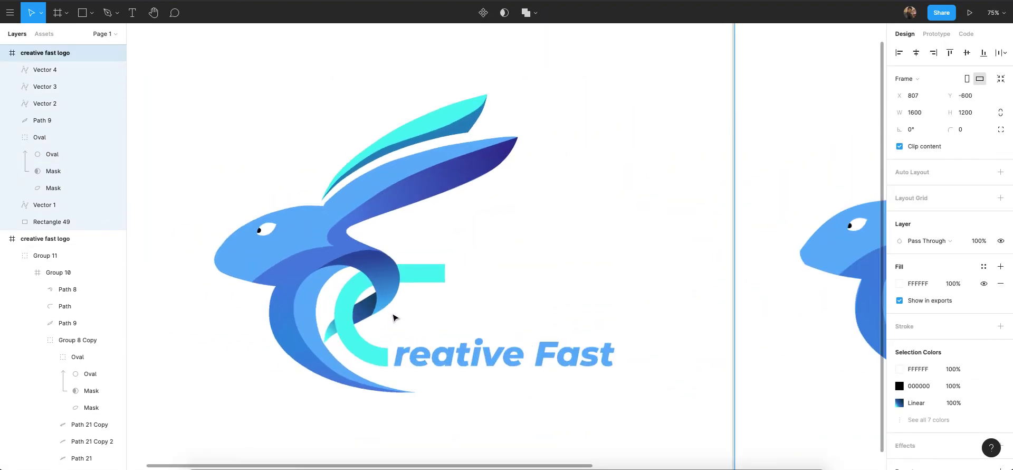
pyautogui.press('p')
pyautogui.scroll(5, 442, 281)
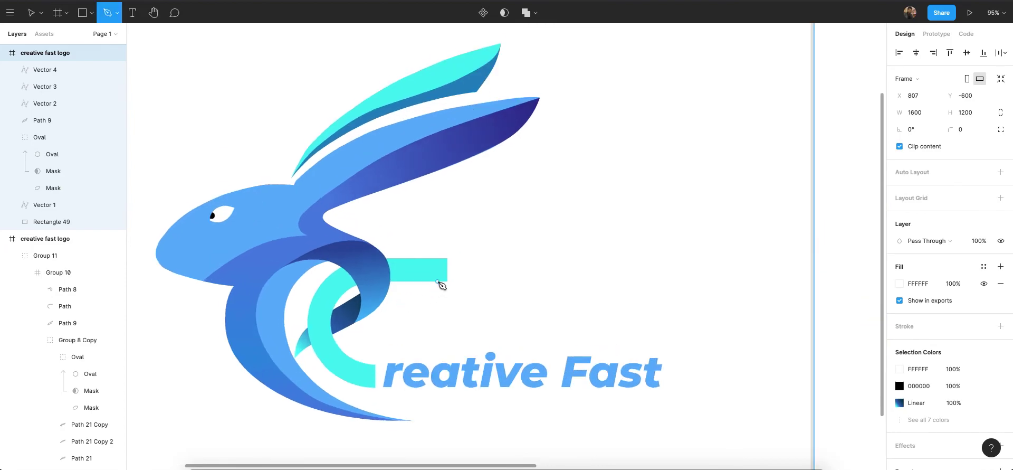
pyautogui.scroll(-5, 460, 258)
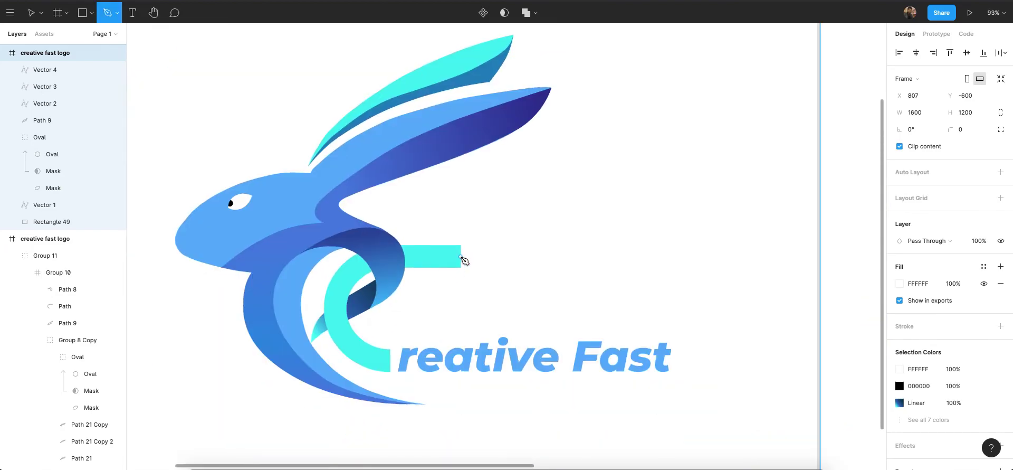
pyautogui.press('v')
pyautogui.scroll(3, 463, 259)
pyautogui.press('p')
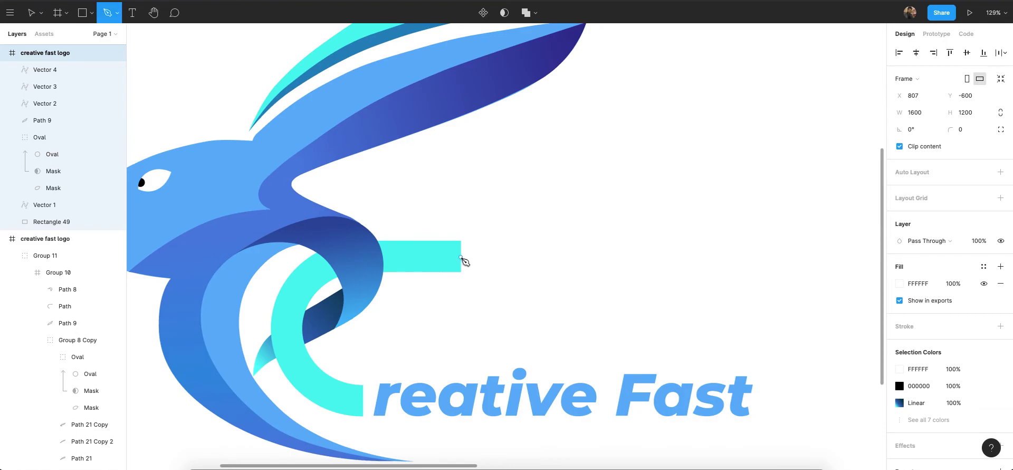
pyautogui.click(461, 258)
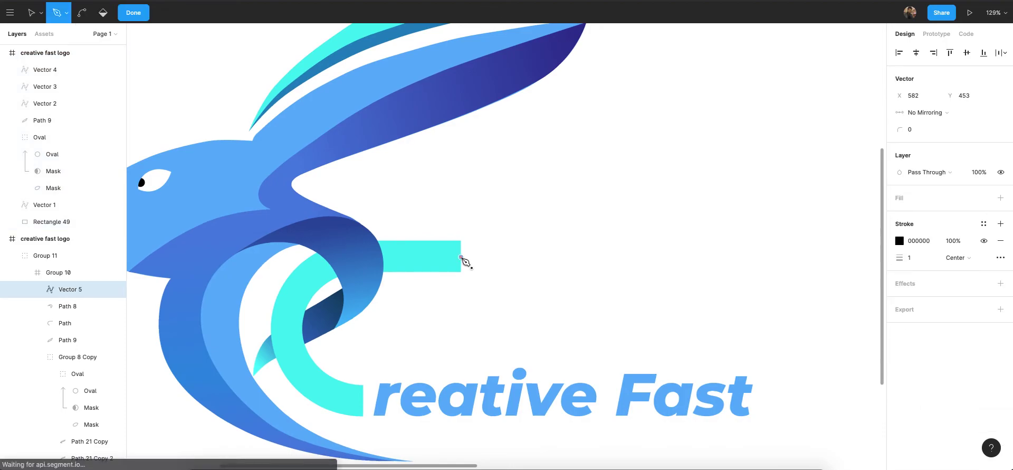
pyautogui.scroll(-1, 334, 265)
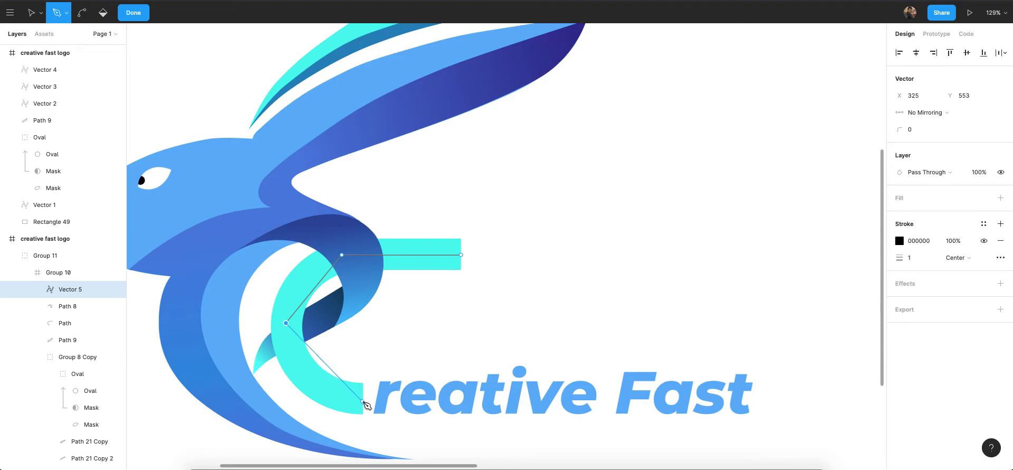
pyautogui.press('Escape')
# Curve the traced path at its left and upper points with the Bend tool to follow the original C's round shape.
pyautogui.click(77, 17)
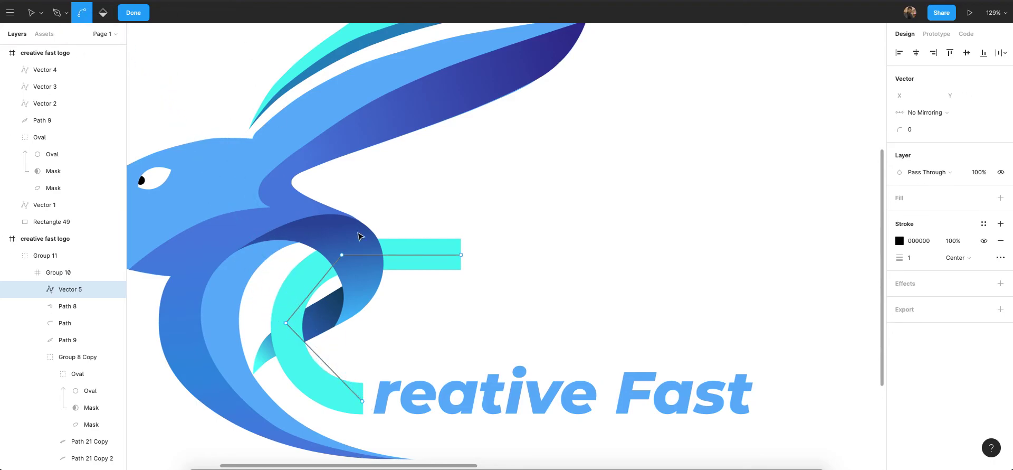
pyautogui.scroll(-2, 357, 225)
pyautogui.moveTo(285, 301); pyautogui.dragTo(288, 364)
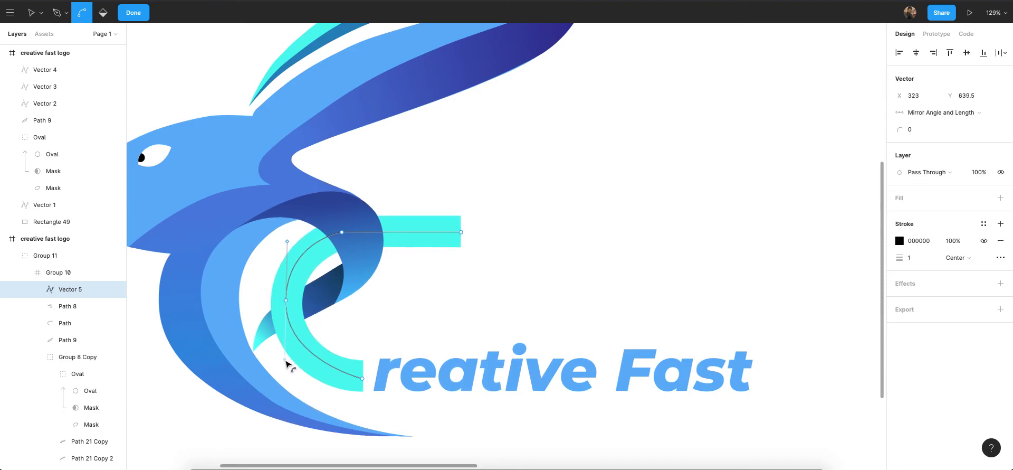
pyautogui.moveTo(342, 233); pyautogui.dragTo(360, 243)
pyautogui.moveTo(382, 213); pyautogui.dragTo(368, 229)
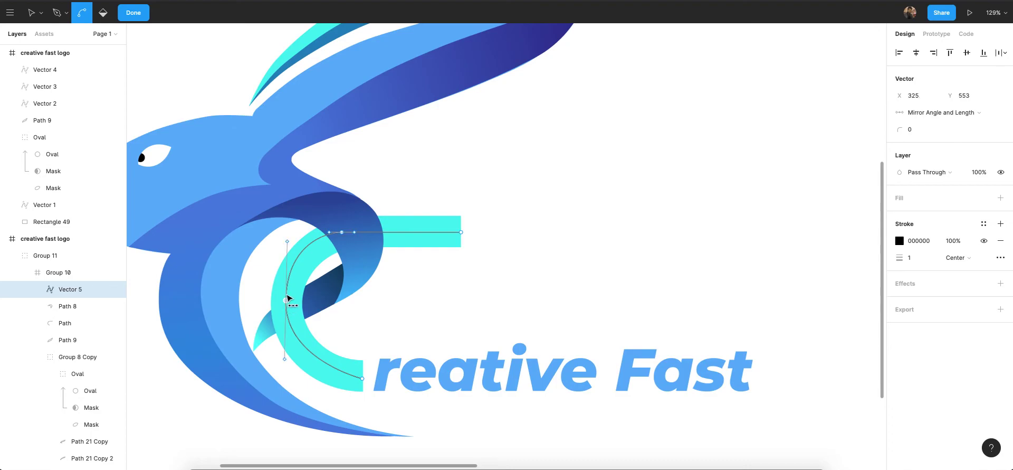
# Shift the path's left curve point slightly down along the C's band, then leave vector editing.
pyautogui.click(42, 14)
pyautogui.click(38, 33)
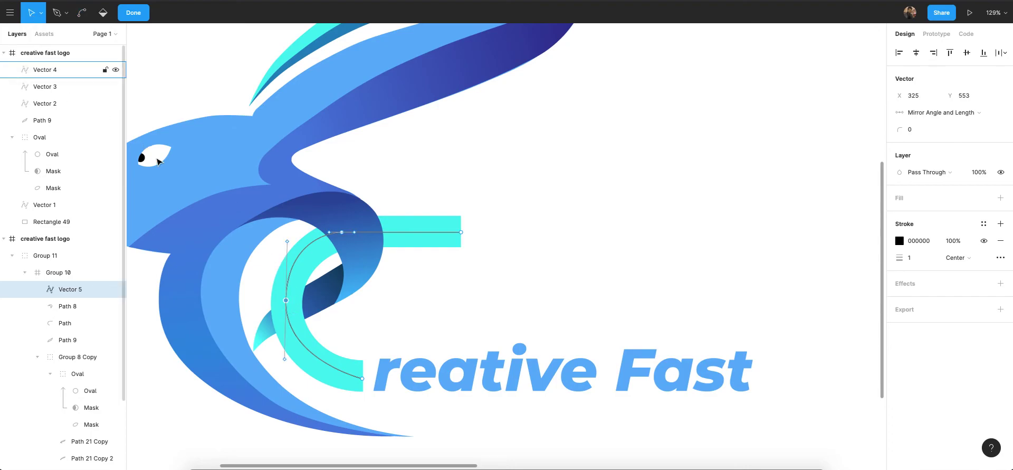
pyautogui.moveTo(287, 300); pyautogui.dragTo(287, 306)
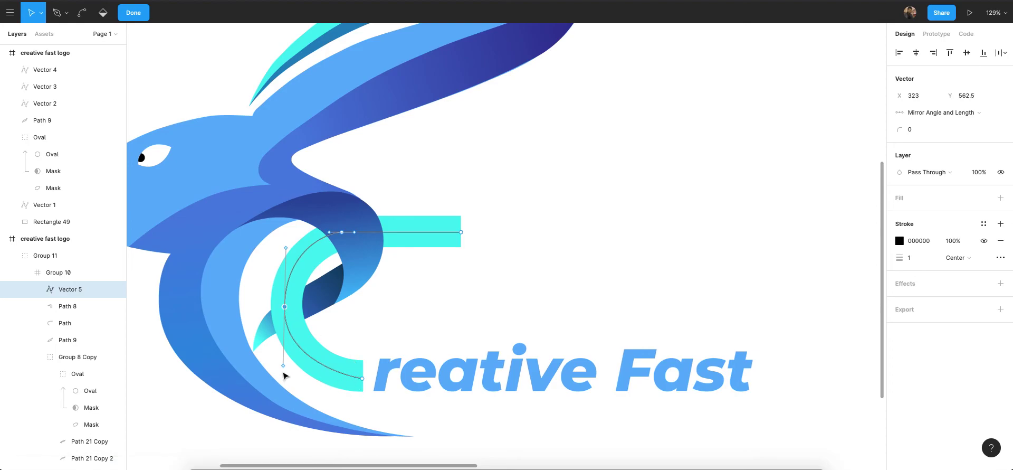
pyautogui.moveTo(284, 369); pyautogui.dragTo(285, 374)
pyautogui.scroll(-3, 284, 328)
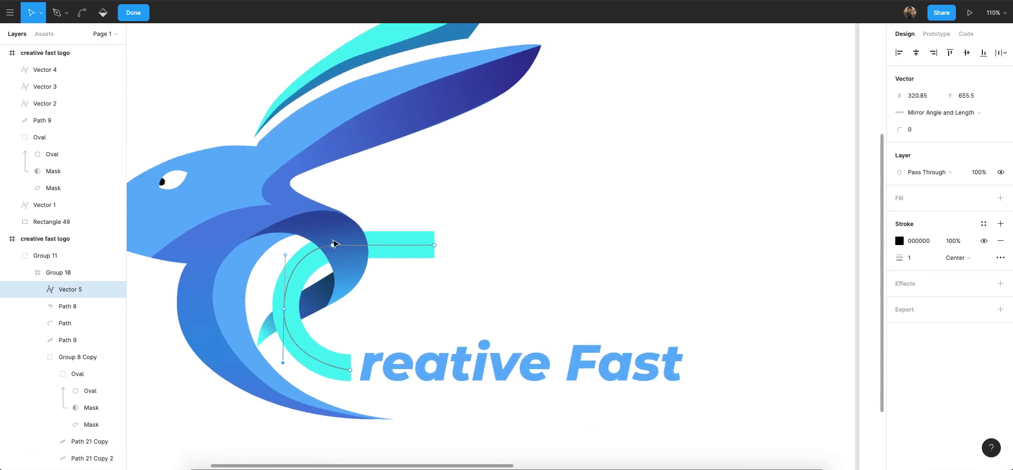
pyautogui.scroll(3, 334, 244)
pyautogui.scroll(-5, 328, 252)
pyautogui.press('Escape')
pyautogui.press('Escape')
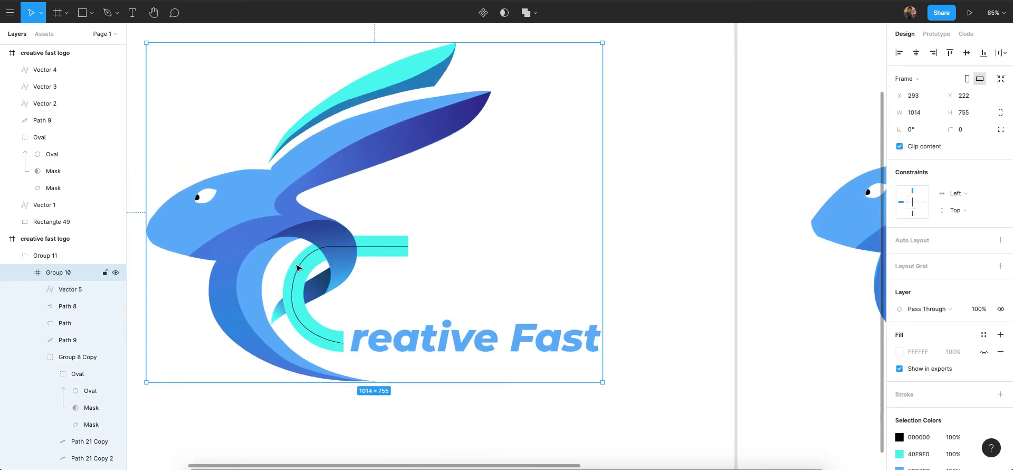
# Set the traced C path's stroke width to 42.
pyautogui.click(300, 270)
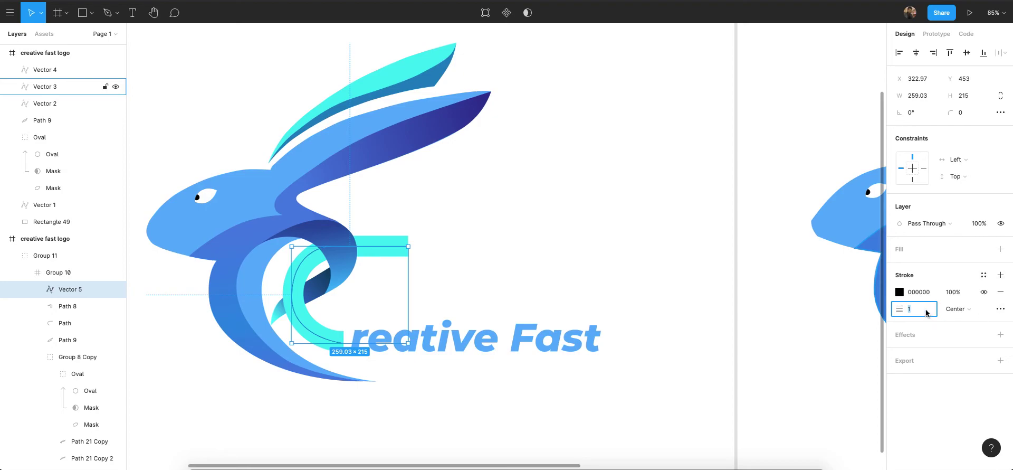
pyautogui.press('Up')
pyautogui.press('Up')
pyautogui.press('Up')
pyautogui.press('Up')
pyautogui.press('Up')
pyautogui.press('Up')
pyautogui.press('Up')
pyautogui.press('Up')
pyautogui.press('Up')
pyautogui.press('Up')
pyautogui.press('Up')
pyautogui.press('Up')
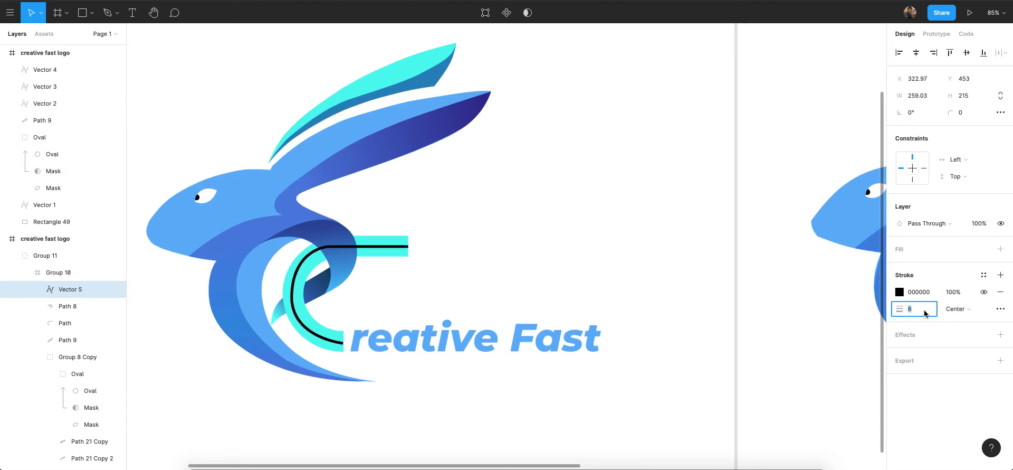
pyautogui.press('Up')
pyautogui.press('Up')
pyautogui.press('Up')
pyautogui.press('Up')
pyautogui.press('Up')
pyautogui.press('Up')
pyautogui.press('Up')
pyautogui.press('Up')
pyautogui.press('Up')
pyautogui.press('Up')
pyautogui.press('Up')
pyautogui.press('Up')
pyautogui.press('Up')
pyautogui.press('Up')
pyautogui.press('Up')
pyautogui.press('Up')
pyautogui.press('Up')
pyautogui.press('Up')
pyautogui.press('Up')
pyautogui.press('Up')
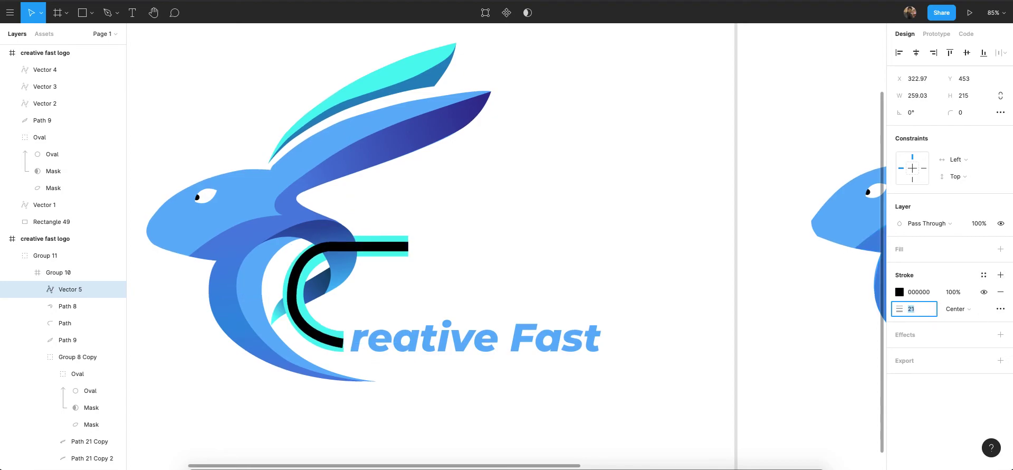
pyautogui.press('Up')
pyautogui.press('Up')
pyautogui.press('Up')
pyautogui.press('Up')
pyautogui.press('Up')
pyautogui.press('Up')
pyautogui.press('Up')
pyautogui.press('Up')
pyautogui.press('Up')
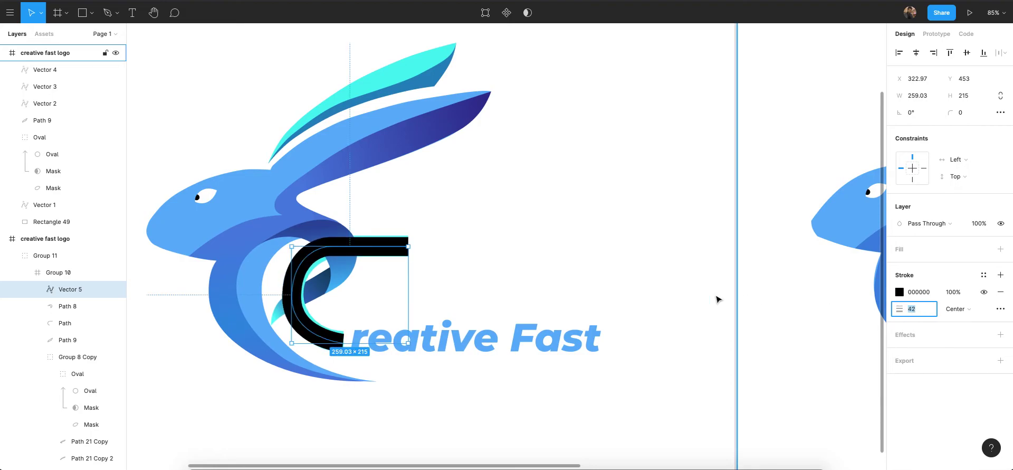
# Move the thick C path into the second frame and place it over the curl below the rabbit's neck.
pyautogui.scroll(-5, 313, 259)
pyautogui.moveTo(314, 257)
pyautogui.mouseDown()
pyautogui.moveTo(408, 243)
pyautogui.moveTo(461, 214)
pyautogui.moveTo(538, 296)
pyautogui.moveTo(782, 301)
pyautogui.moveTo(741, 297)
pyautogui.mouseUp()
pyautogui.hscroll(4, 746, 297)
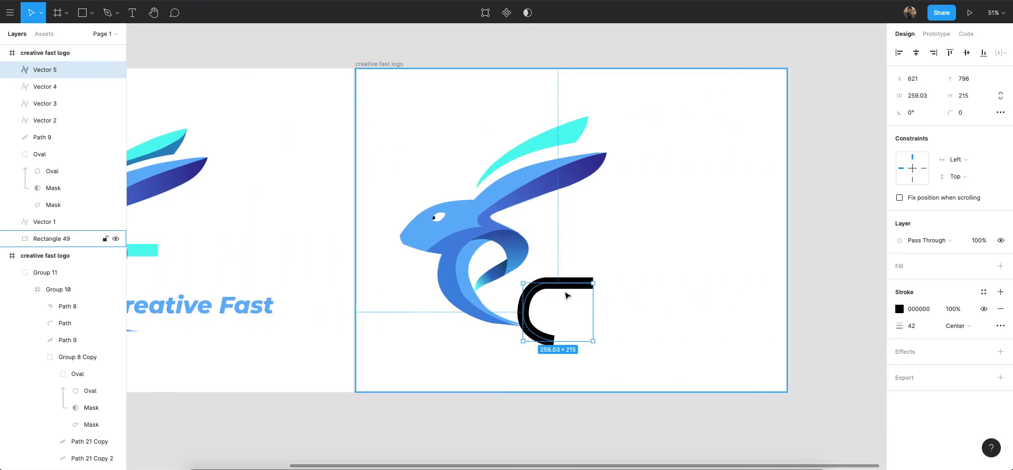
pyautogui.scroll(2, 571, 296)
pyautogui.moveTo(536, 294); pyautogui.dragTo(488, 254)
pyautogui.scroll(4, 488, 254)
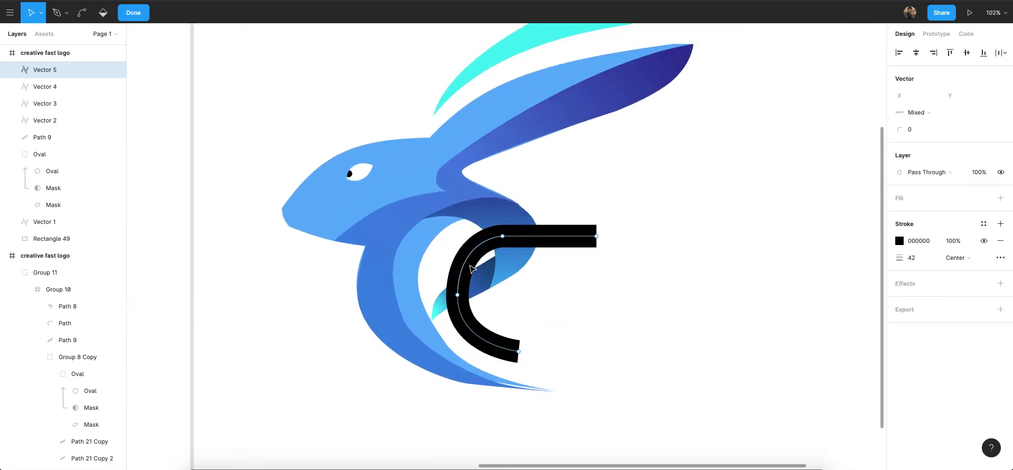
# Adjust the C path's upper curve point to X 590.5, Y 670 and its left point to X 483, Y 777, then leave vector editing.
pyautogui.doubleClick(471, 269)
pyautogui.hscroll(3, 365, 296)
pyautogui.moveTo(418, 239); pyautogui.dragTo(428, 238)
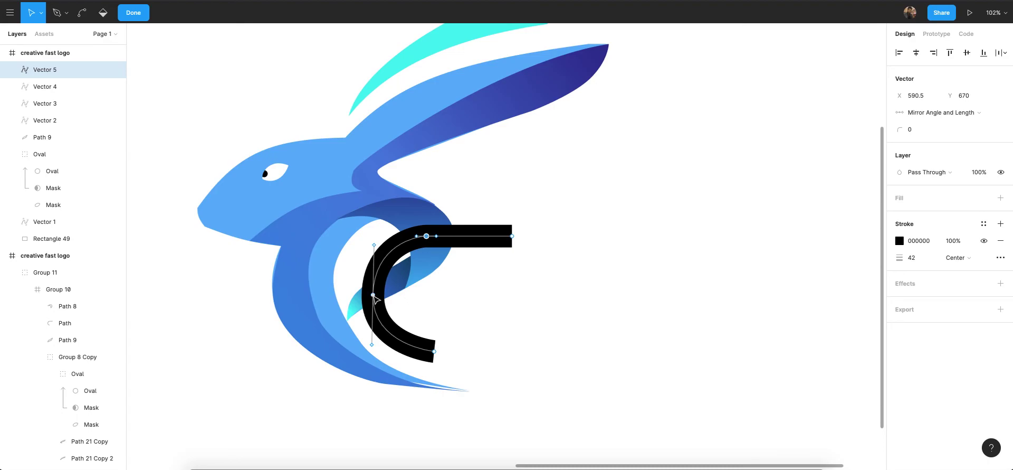
pyautogui.moveTo(373, 297); pyautogui.dragTo(371, 298)
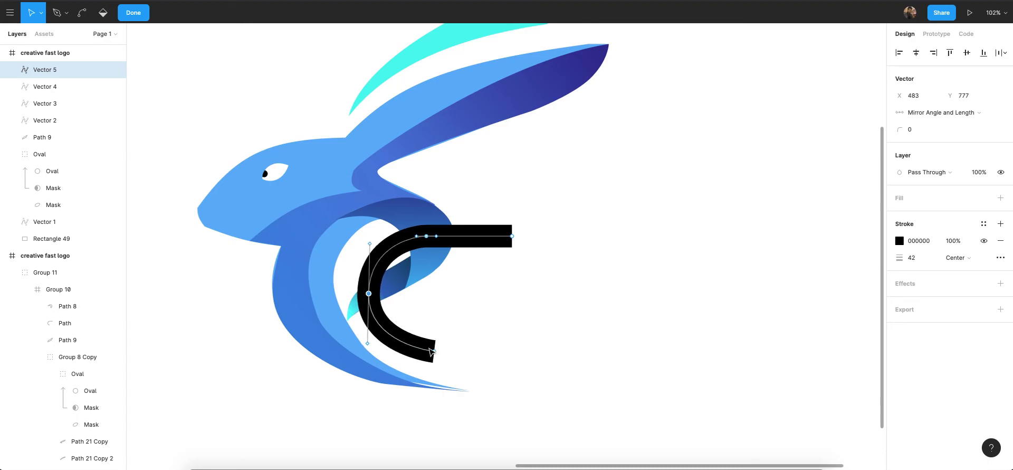
pyautogui.scroll(-3, 374, 344)
pyautogui.doubleClick(556, 277)
pyautogui.scroll(-3, 583, 308)
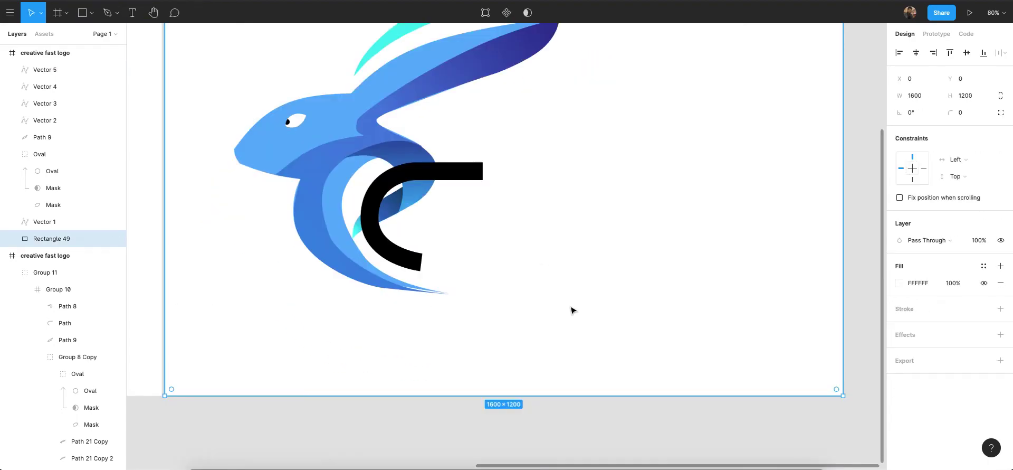
pyautogui.scroll(3, 507, 305)
# Recolour the C path's stroke with the turquoise 40E9F0 sampled from the original C.
pyautogui.click(517, 308)
pyautogui.scroll(-2, 516, 308)
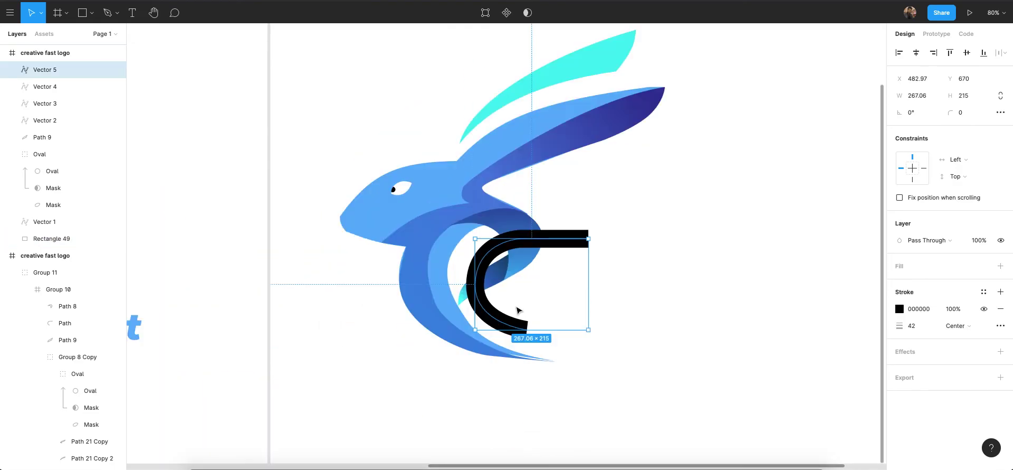
pyautogui.scroll(-2, 516, 309)
pyautogui.hscroll(-3, 517, 310)
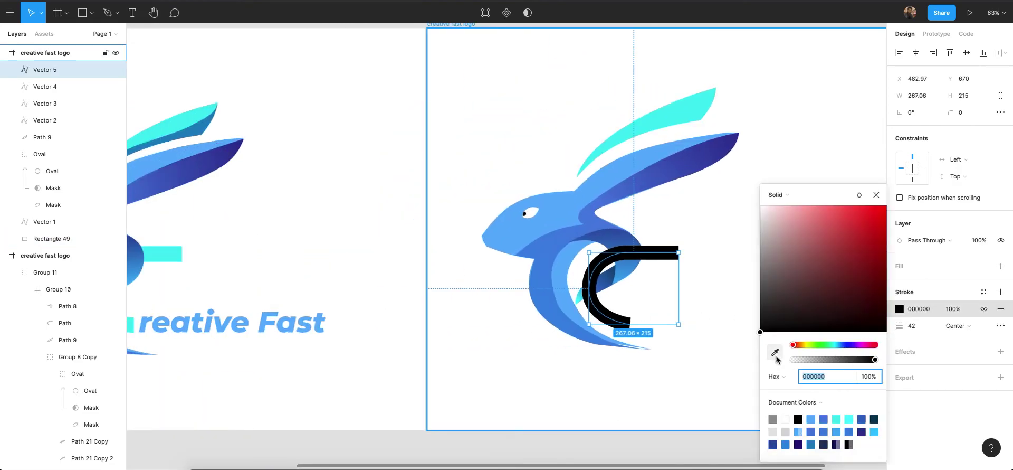
pyautogui.click(776, 351)
pyautogui.click(161, 255)
pyautogui.hscroll(4, 421, 301)
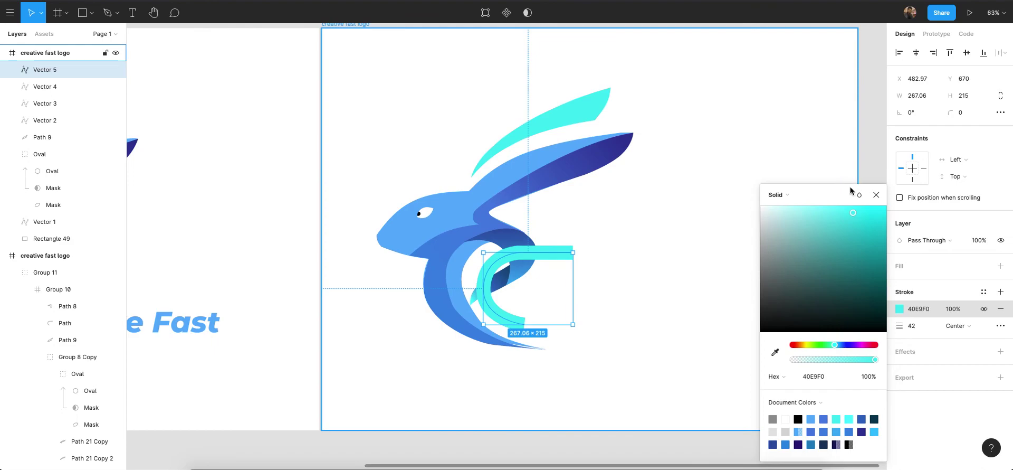
pyautogui.click(875, 195)
# Try to send the turquoise C behind the rabbit's curl shapes in the second frame.
pyautogui.scroll(2, 636, 281)
pyautogui.hscroll(3, 608, 296)
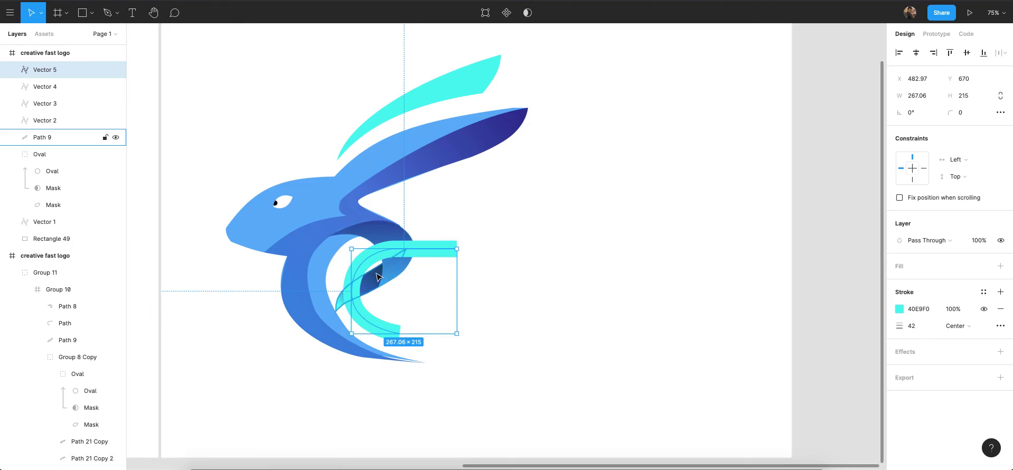
pyautogui.scroll(2, 362, 275)
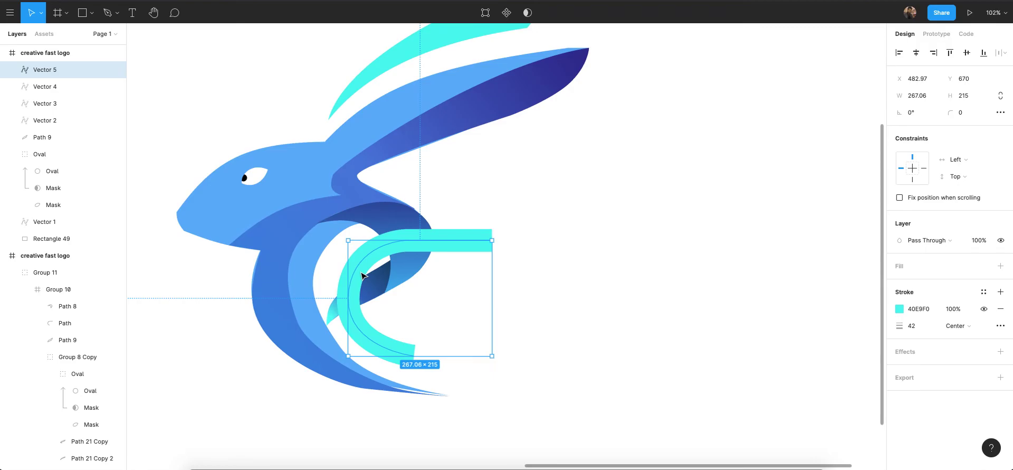
pyautogui.scroll(-3, 361, 274)
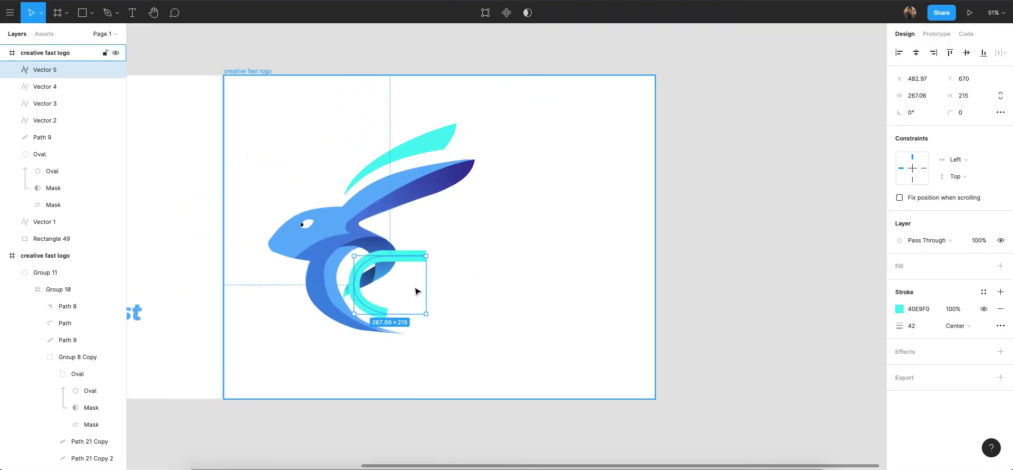
pyautogui.click(391, 278)
pyautogui.scroll(3, 381, 273)
pyautogui.scroll(1, 354, 266)
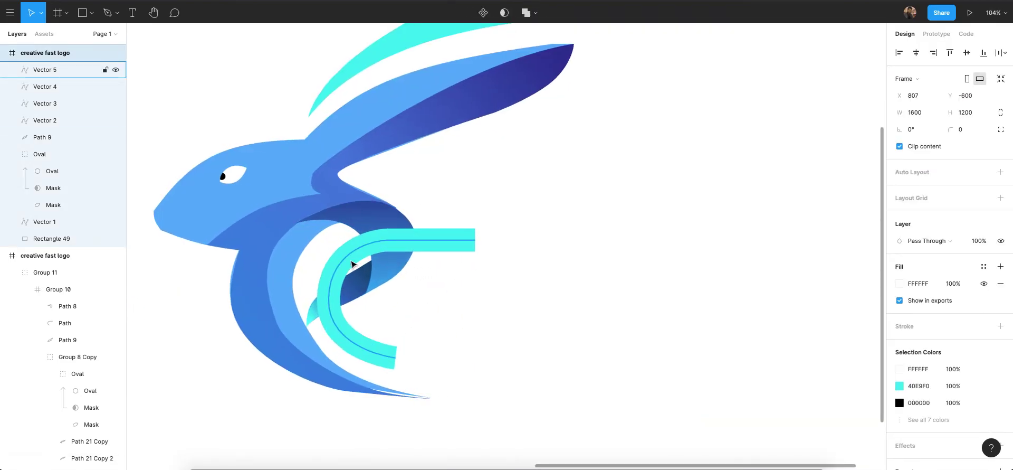
pyautogui.rightClick(351, 260)
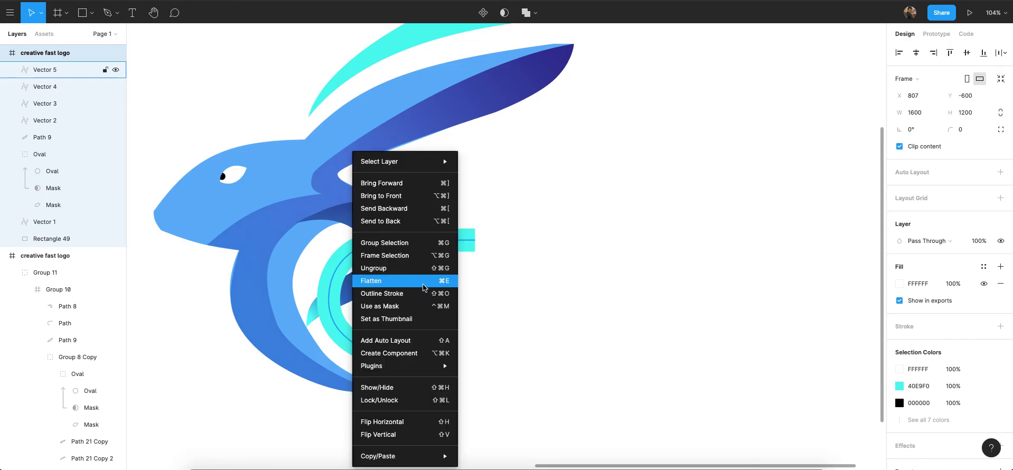
pyautogui.click(602, 188)
pyautogui.rightClick(359, 249)
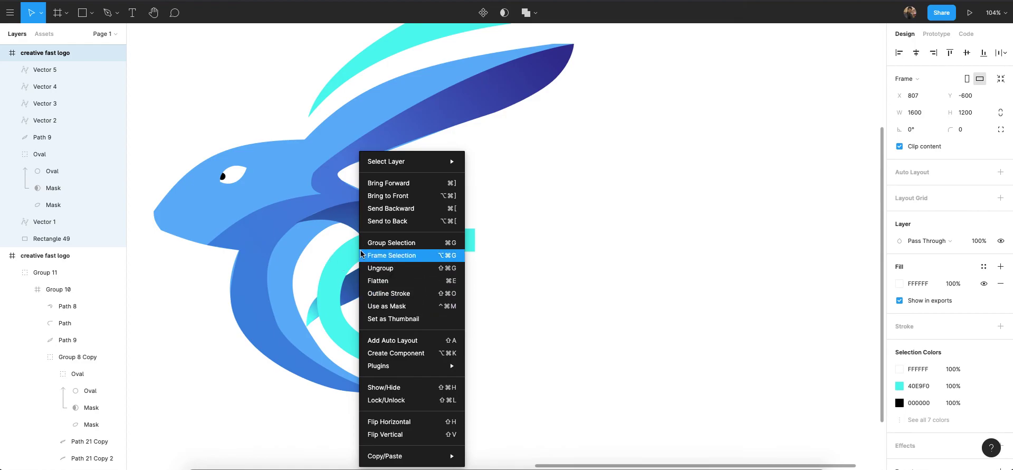
pyautogui.click(402, 212)
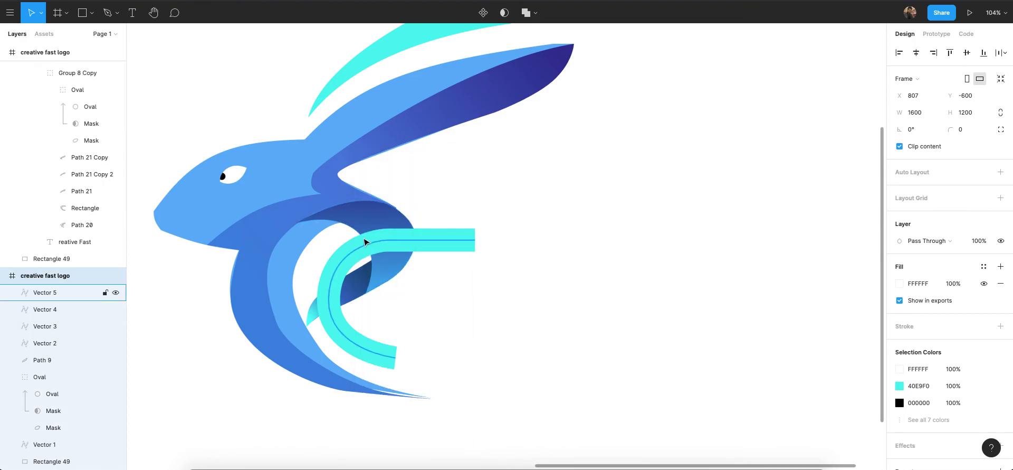
pyautogui.rightClick(357, 246)
pyautogui.click(407, 219)
pyautogui.rightClick(360, 248)
pyautogui.click(556, 187)
# Send the turquoise C one level backward in the second frame so it passes behind the rabbit's curl.
pyautogui.click(344, 258)
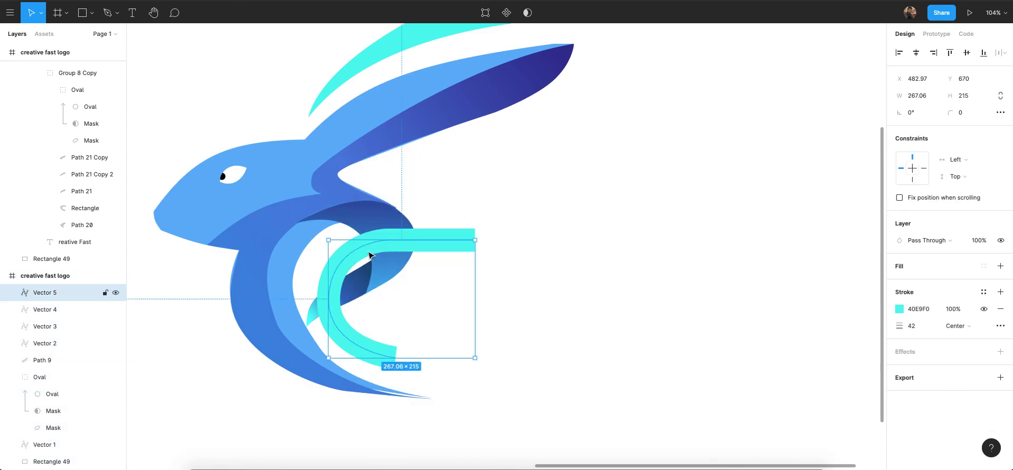
pyautogui.rightClick(357, 256)
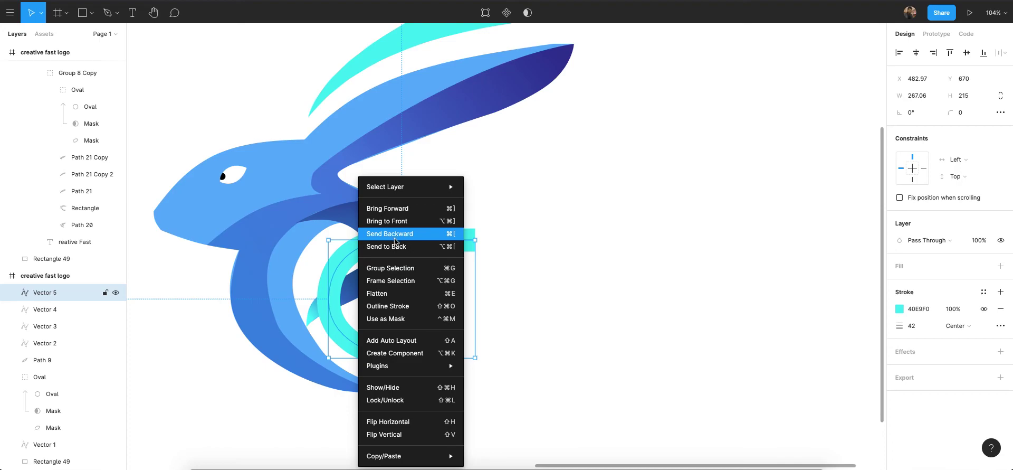
pyautogui.click(390, 233)
pyautogui.click(525, 209)
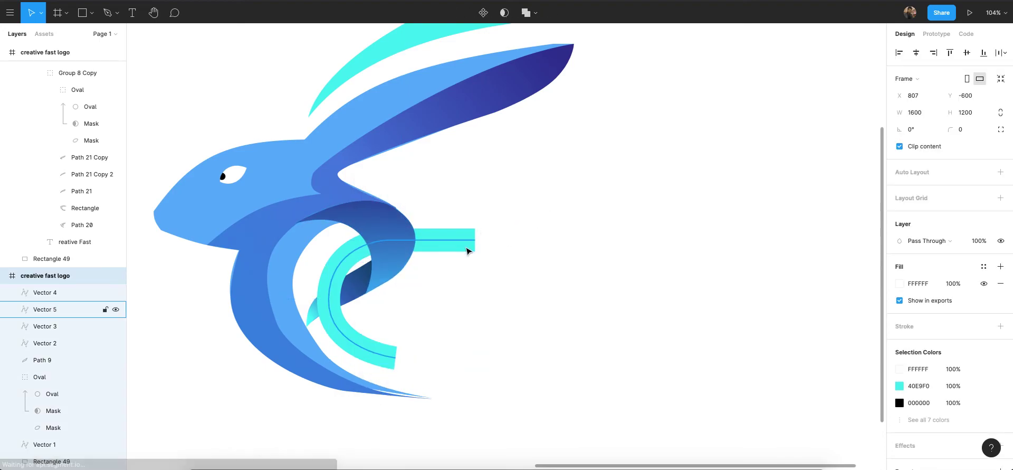
pyautogui.scroll(-4, 468, 251)
pyautogui.click(723, 208)
pyautogui.scroll(-5, 722, 208)
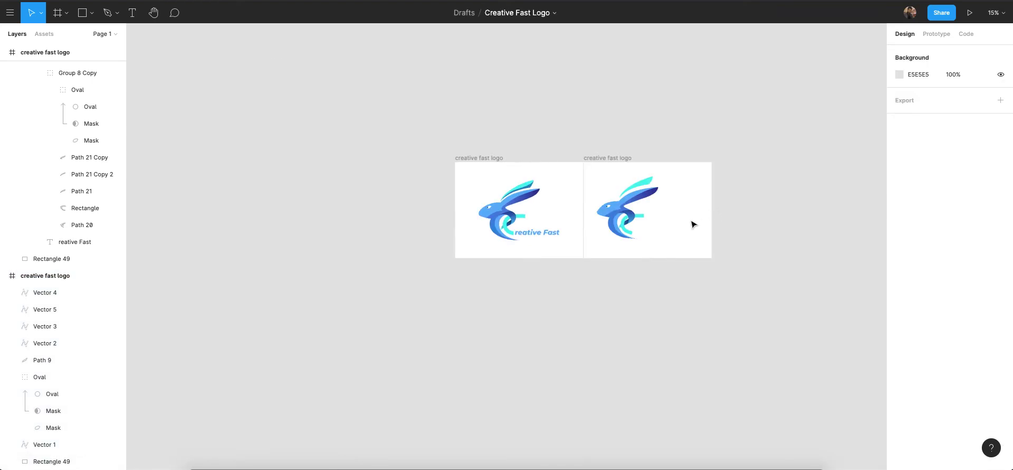
# Copy the turquoise upper ear path from the original logo and place it over the traced ear at X 861.2, Y 178 in the second frame.
pyautogui.scroll(3, 701, 220)
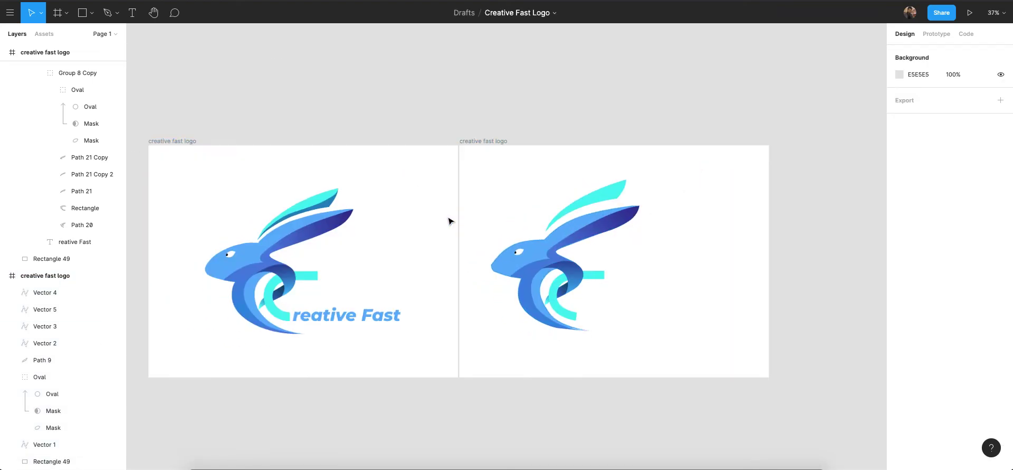
pyautogui.scroll(4, 294, 214)
pyautogui.click(343, 201)
pyautogui.scroll(5, 344, 201)
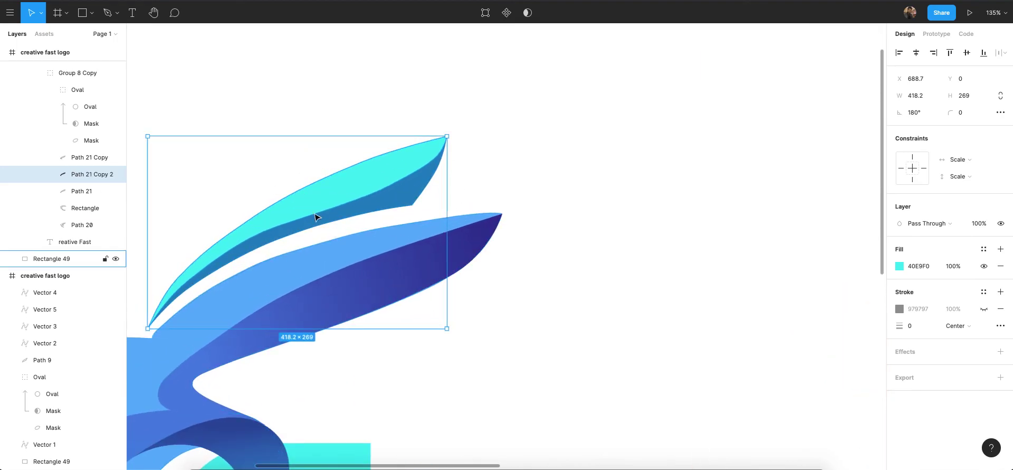
pyautogui.scroll(-2, 371, 175)
pyautogui.scroll(3, 323, 188)
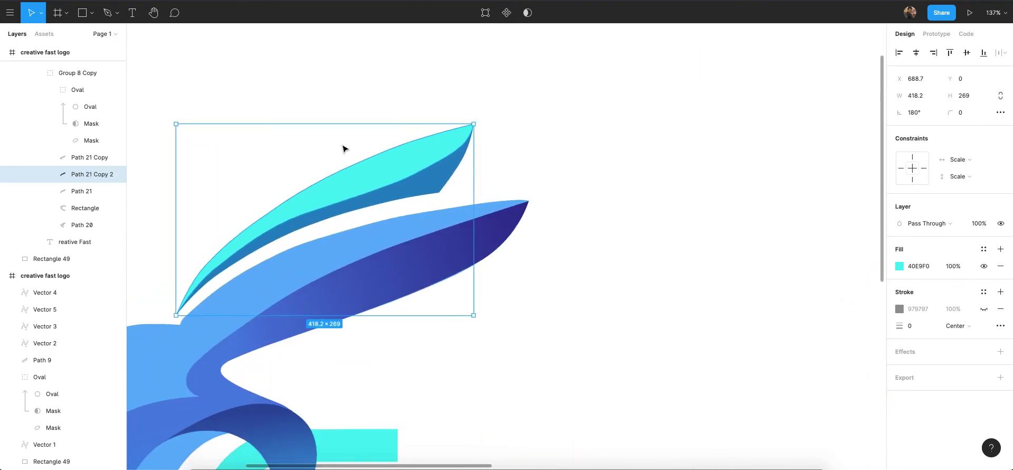
pyautogui.scroll(-3, 343, 148)
pyautogui.hscroll(3, 344, 148)
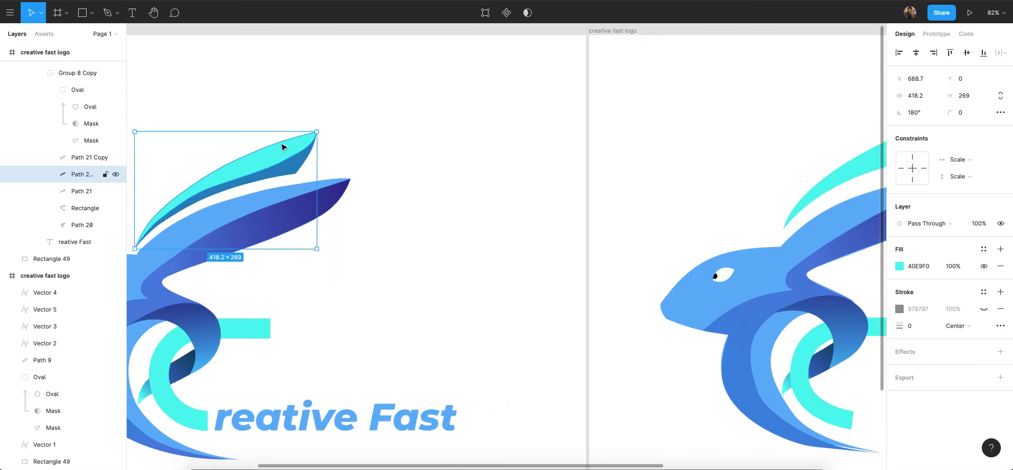
pyautogui.scroll(-5, 283, 145)
pyautogui.scroll(5, 475, 141)
pyautogui.click(476, 154)
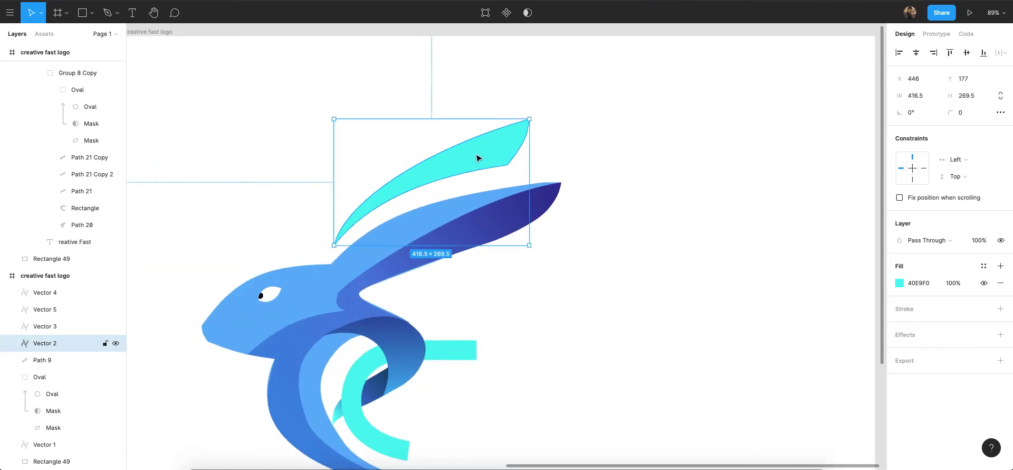
pyautogui.hotkey('ctrl', 'v')
pyautogui.moveTo(547, 194); pyautogui.dragTo(505, 143)
pyautogui.scroll(-2, 504, 148)
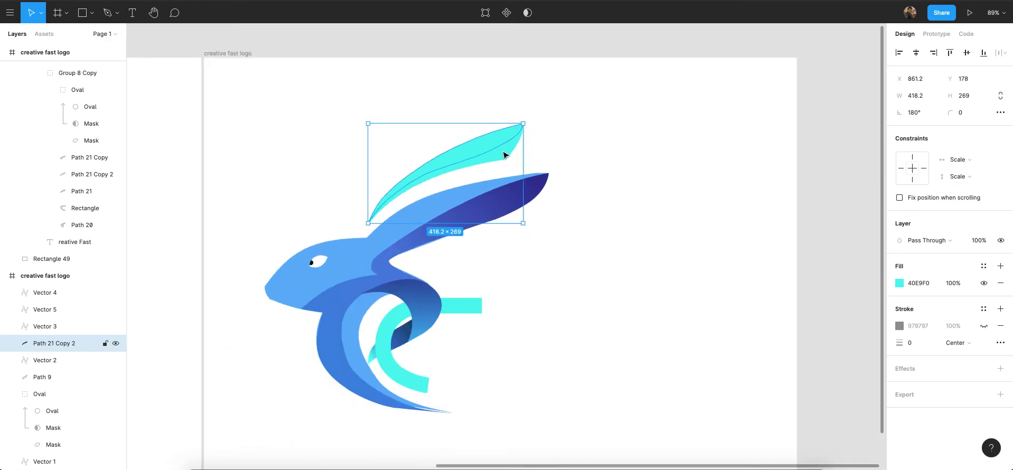
# Recolour the traced ear shape beneath the pasted path with the blue 1F8AC5 sampled from the original ear's shaded part.
pyautogui.click(505, 157)
pyautogui.scroll(-5, 506, 158)
pyautogui.hscroll(-3, 469, 175)
pyautogui.scroll(3, 498, 156)
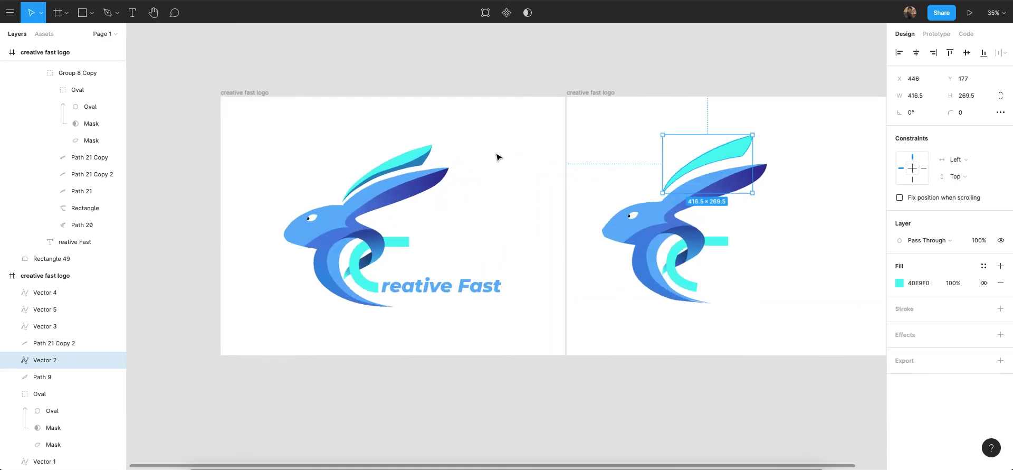
pyautogui.hscroll(2, 751, 183)
pyautogui.click(899, 283)
pyautogui.click(776, 355)
pyautogui.click(381, 157)
pyautogui.hscroll(3, 500, 171)
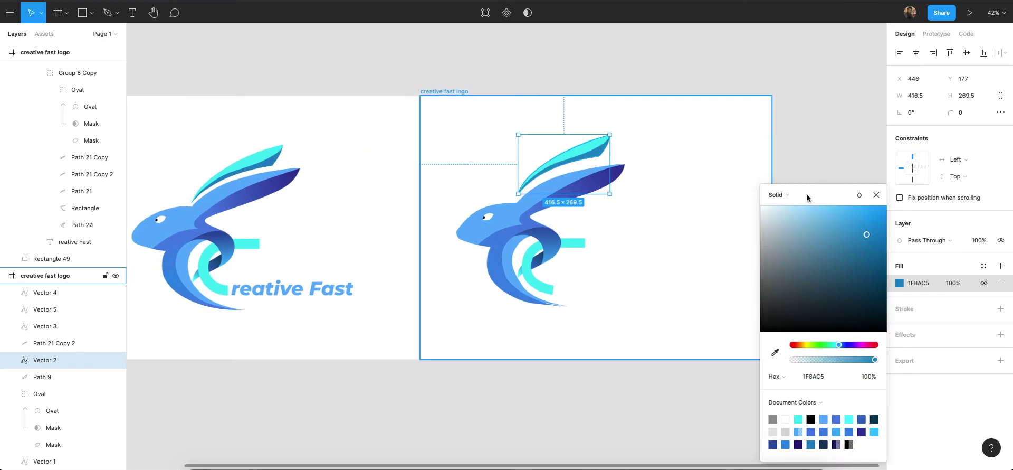
pyautogui.click(874, 196)
pyautogui.click(821, 203)
# Add the text "Reative Fast" in Montserrat ExtraBold Italic below the turquoise C in the second frame.
pyautogui.hscroll(2, 819, 204)
pyautogui.scroll(1, 796, 214)
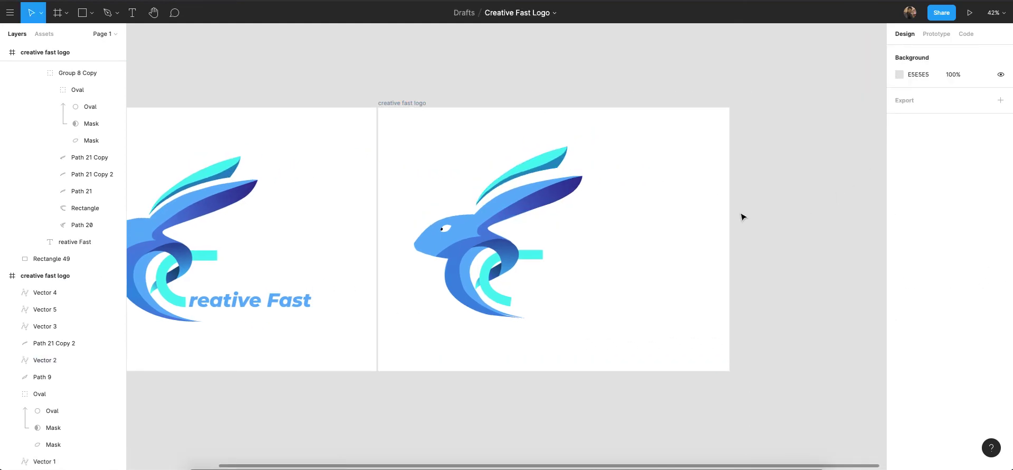
pyautogui.scroll(3, 742, 216)
pyautogui.hscroll(-8, 644, 251)
pyautogui.scroll(2, 473, 319)
pyautogui.hscroll(6, 507, 333)
pyautogui.scroll(3, 522, 338)
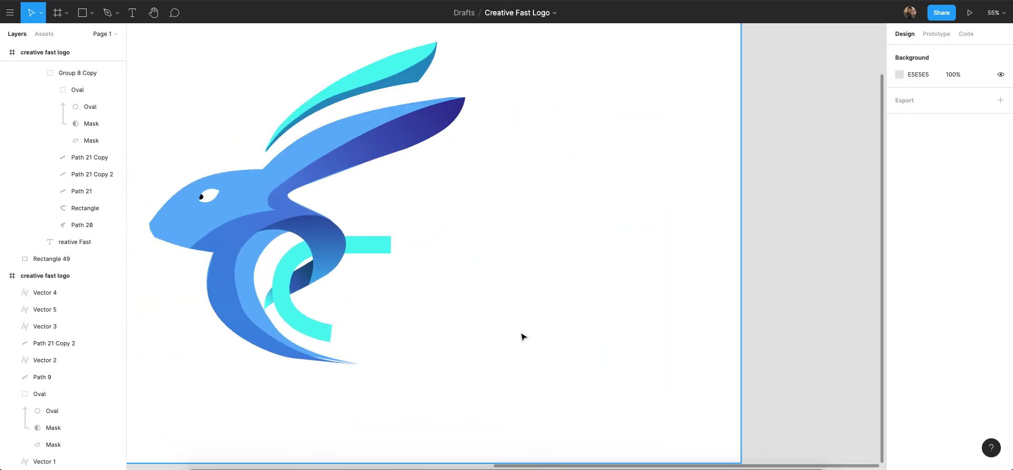
pyautogui.press('t')
pyautogui.click(361, 333)
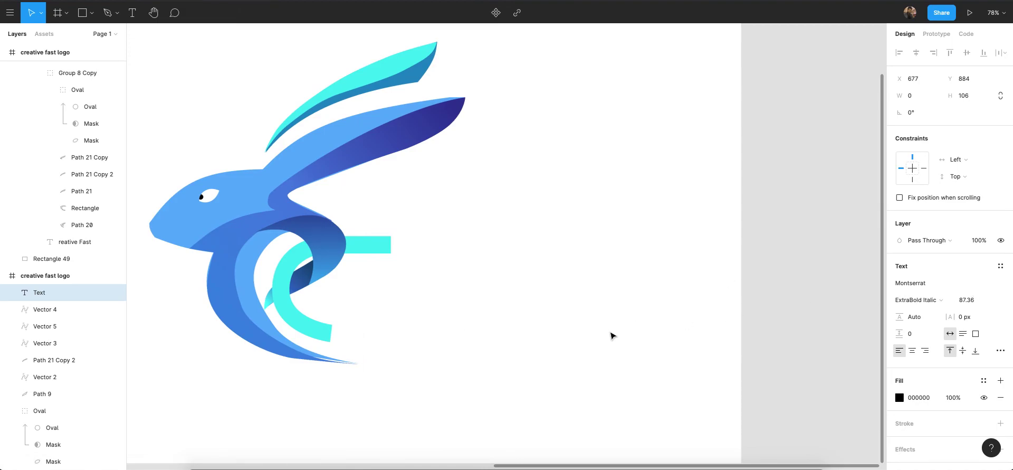
pyautogui.write('Reat')
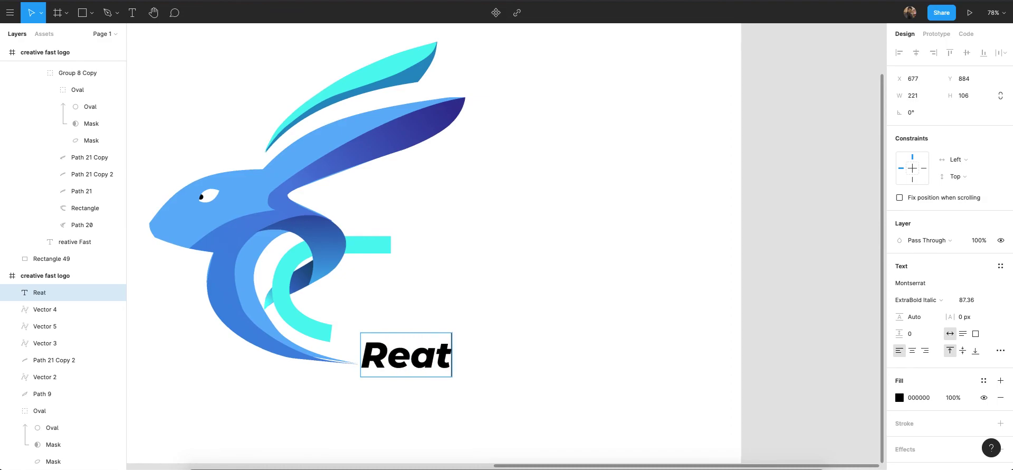
pyautogui.write('ive Fast')
pyautogui.press('Escape')
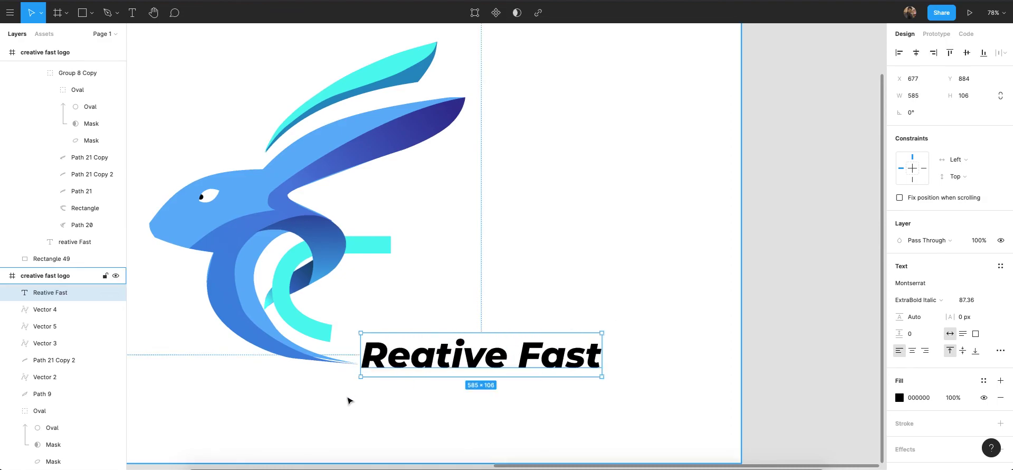
# Move the "Reative Fast" text beside the lower end of the C and reduce its font size to 70.36.
pyautogui.moveTo(399, 358); pyautogui.dragTo(377, 333)
pyautogui.scroll(2, 411, 348)
pyautogui.click(967, 299)
pyautogui.press('Down')
pyautogui.press('Down')
pyautogui.press('Down')
pyautogui.press('Down')
pyautogui.press('Down')
pyautogui.press('Down')
pyautogui.press('Down')
pyautogui.press('Down')
pyautogui.press('Down')
pyautogui.press('Down')
pyautogui.press('Down')
pyautogui.press('Down')
pyautogui.press('Down')
pyautogui.press('Down')
pyautogui.press('Down')
pyautogui.press('Down')
pyautogui.press('Down')
pyautogui.moveTo(397, 328); pyautogui.dragTo(395, 337)
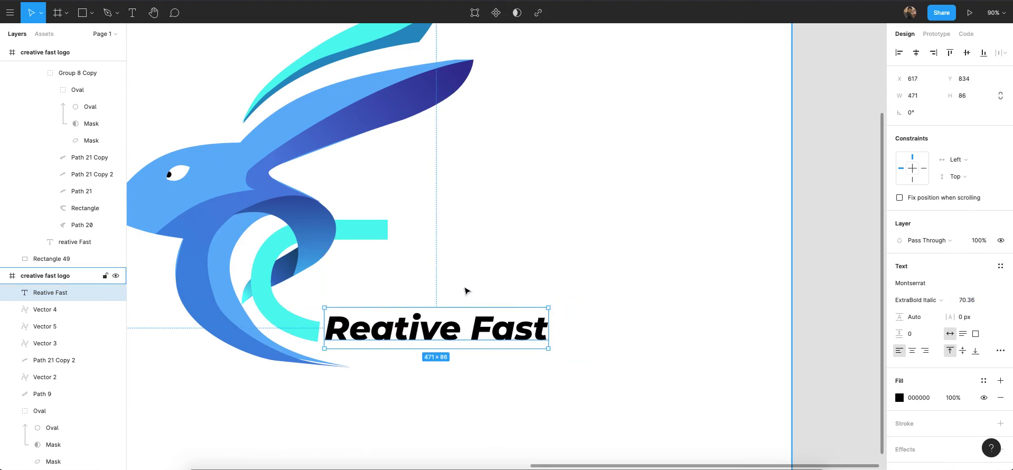
# Nudge the "Reative Fast" text down to Y 838, reduce its font size further and realign it with the C's end.
pyautogui.press('Down')
pyautogui.press('Down')
pyautogui.press('Down')
pyautogui.press('Down')
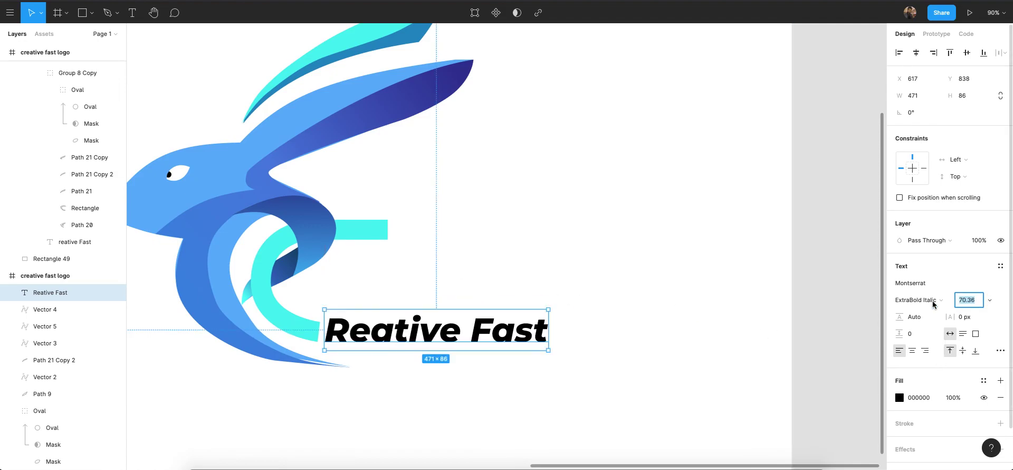
pyautogui.press('Down')
pyautogui.press('Down')
pyautogui.press('Down')
pyautogui.press('Down')
pyautogui.press('Down')
pyautogui.press('Down')
pyautogui.press('Down')
pyautogui.moveTo(363, 327); pyautogui.dragTo(363, 331)
pyautogui.click(539, 266)
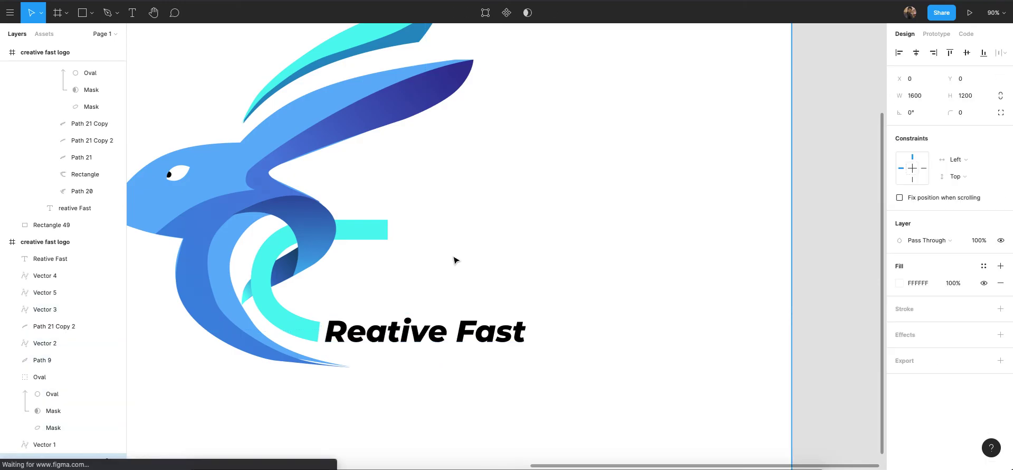
# Move the tail tip point of the dark blue gradient body shape to X 666, Y 955 and leave vector editing.
pyautogui.scroll(-3, 454, 261)
pyautogui.click(743, 227)
pyautogui.scroll(3, 298, 331)
pyautogui.click(297, 331)
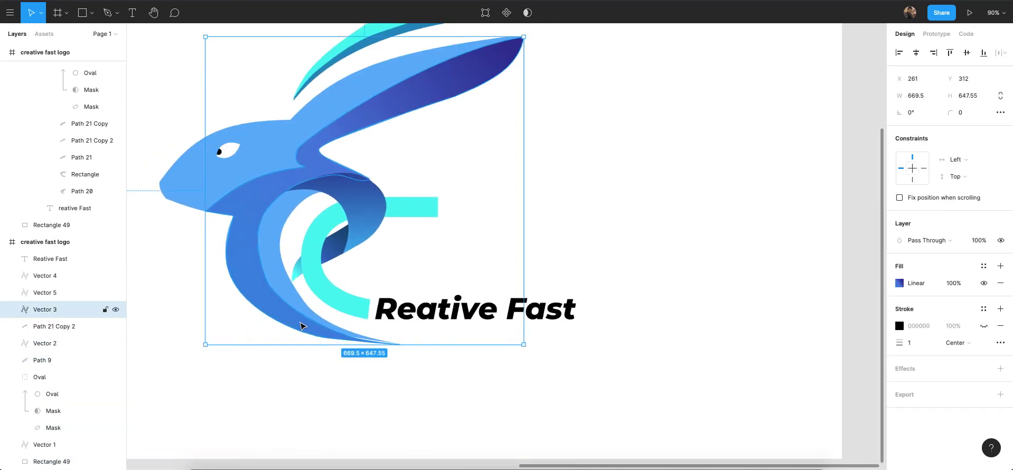
pyautogui.press('Return')
pyautogui.scroll(5, 380, 346)
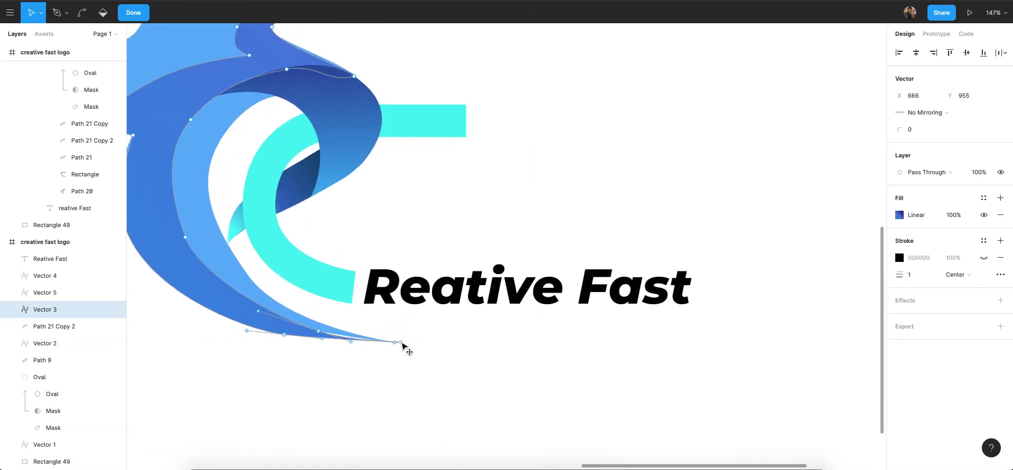
pyautogui.press('Escape')
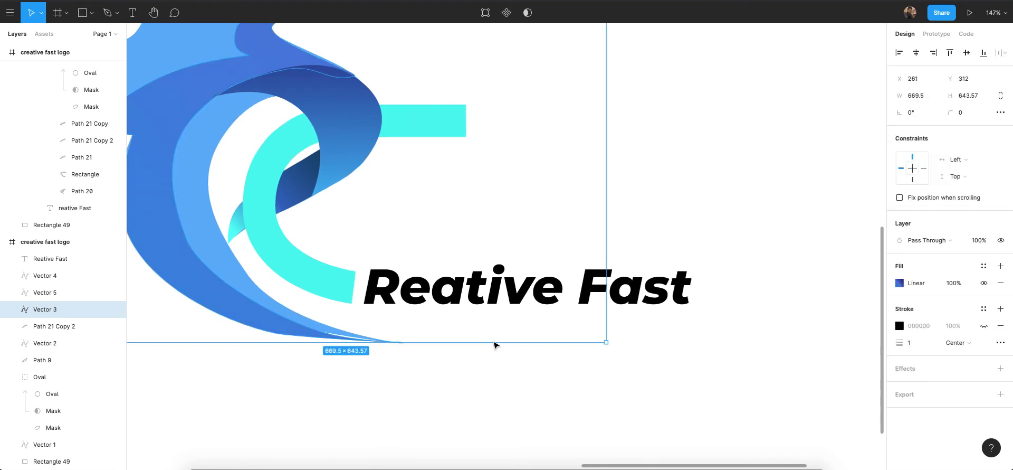
# Adjust the curve handle on the inner tail edge of the light blue body shape and leave vector editing.
pyautogui.click(290, 318)
pyautogui.press('Return')
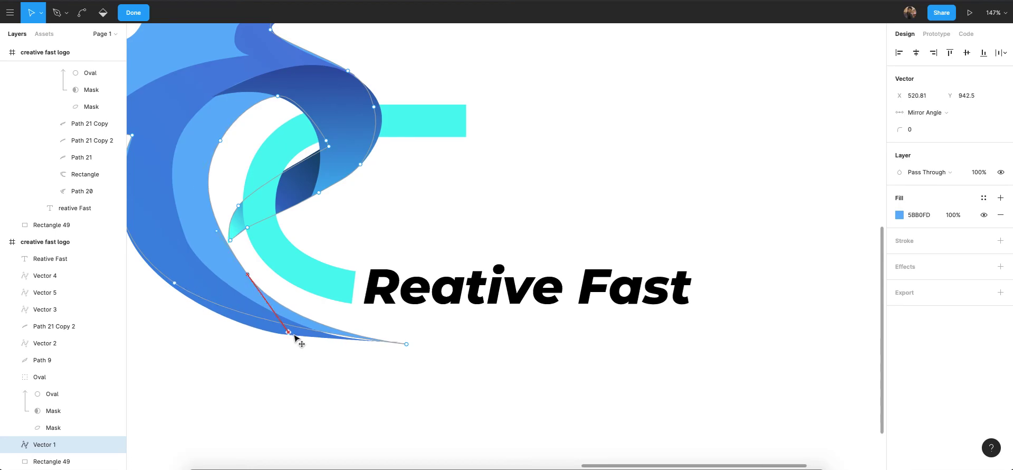
pyautogui.moveTo(330, 347); pyautogui.dragTo(334, 342)
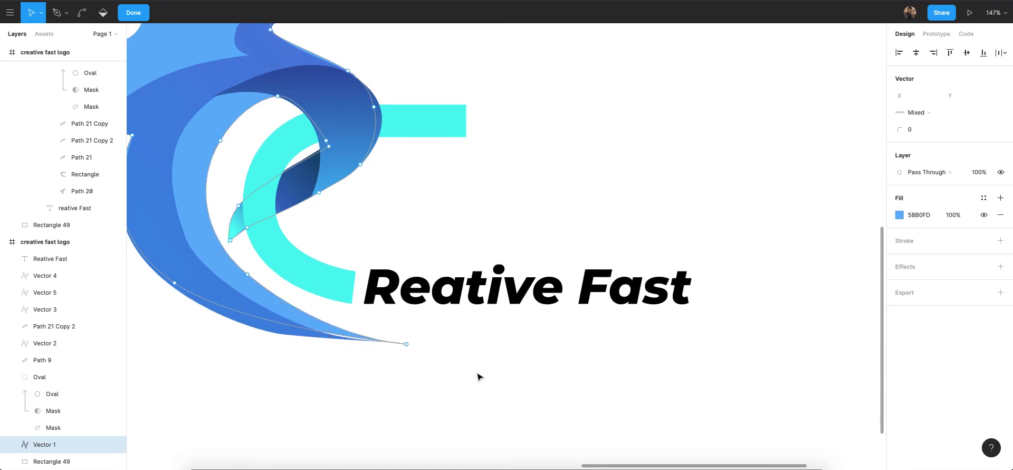
pyautogui.click(310, 358)
pyautogui.scroll(-10, 310, 359)
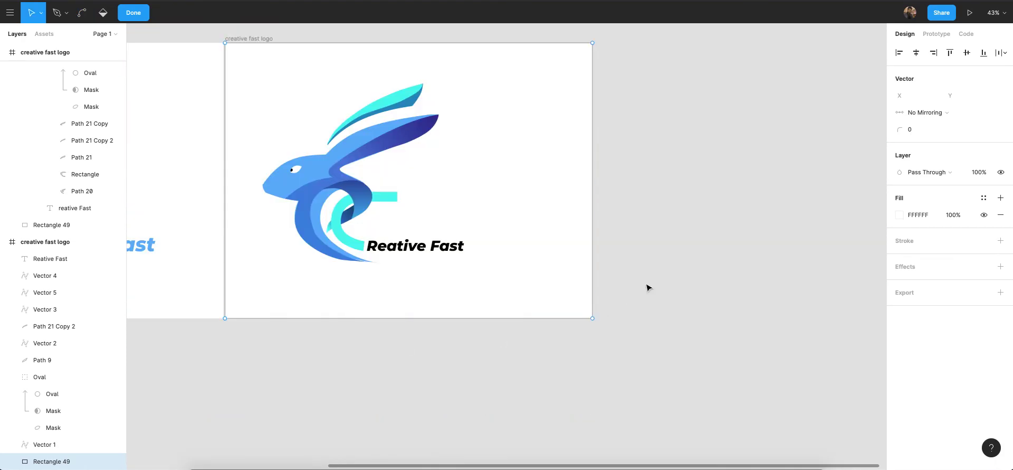
pyautogui.click(647, 286)
pyautogui.scroll(10, 327, 228)
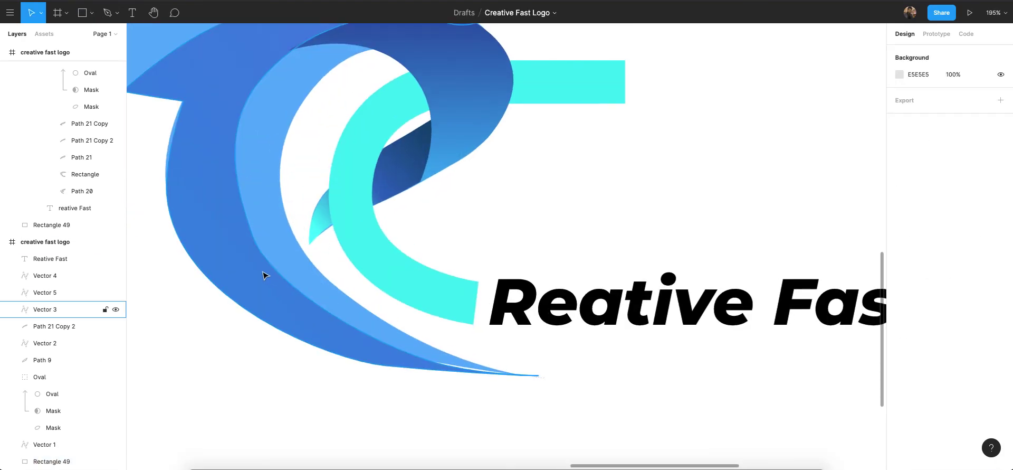
pyautogui.click(264, 275)
pyautogui.doubleClick(296, 289)
pyautogui.scroll(2, 438, 344)
pyautogui.press('Escape')
pyautogui.click(391, 387)
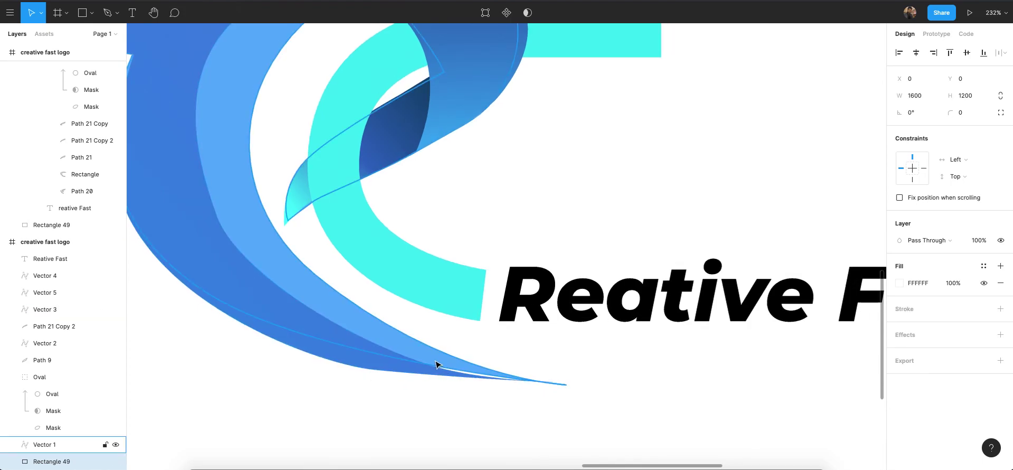
# Extend the curve handle of the light blue body shape's outer lower point to X 483, Y 951, closing the white gap near the tail.
pyautogui.click(436, 364)
pyautogui.doubleClick(430, 366)
pyautogui.scroll(-2, 395, 363)
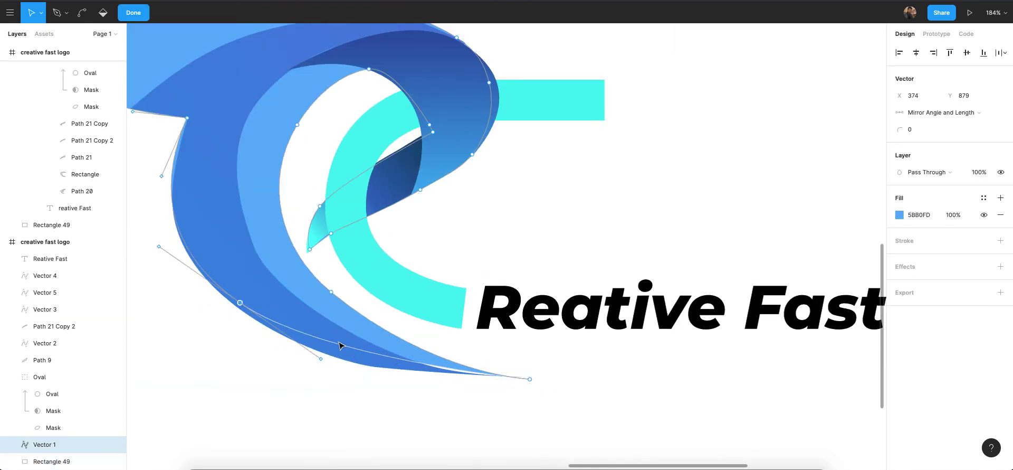
pyautogui.moveTo(324, 362); pyautogui.dragTo(347, 375)
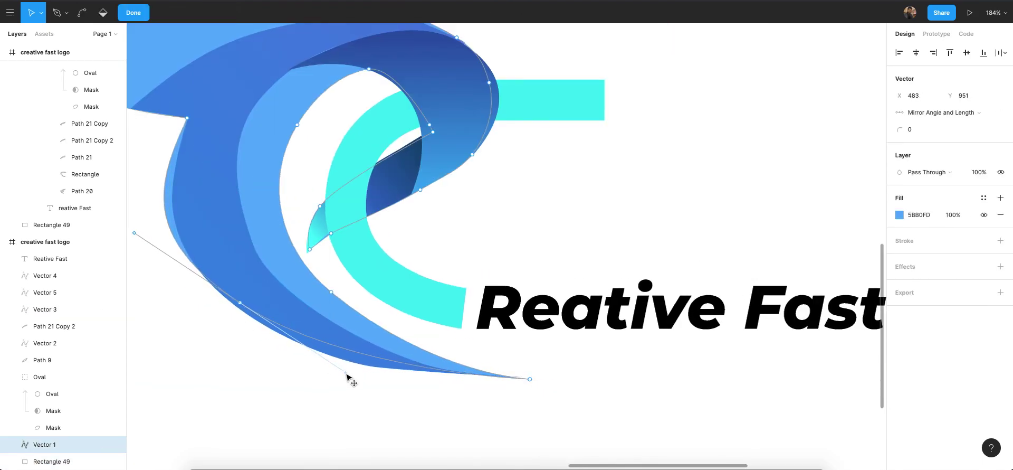
pyautogui.scroll(-10, 263, 306)
pyautogui.press('Escape')
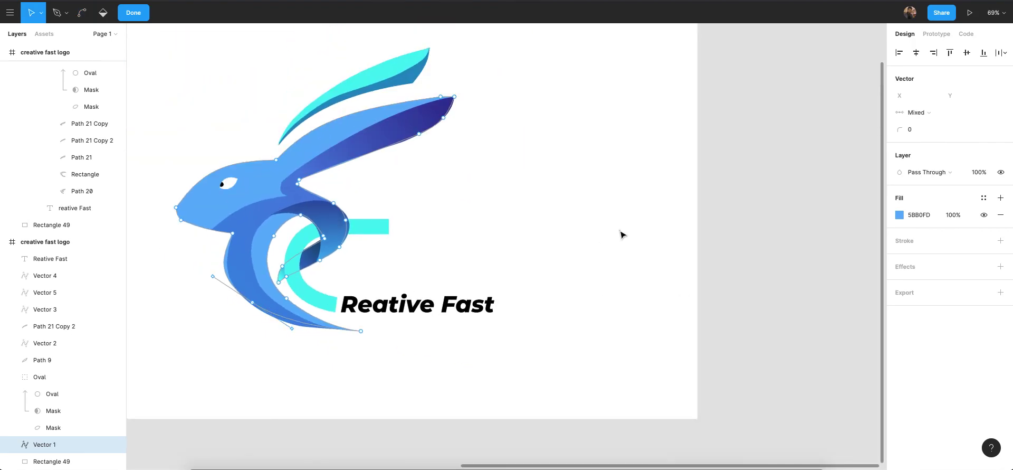
pyautogui.click(396, 234)
# Examine the traced rabbit's head, neck and curl edges up close for misaligned shapes.
pyautogui.hscroll(-2, 393, 232)
pyautogui.scroll(1, 327, 225)
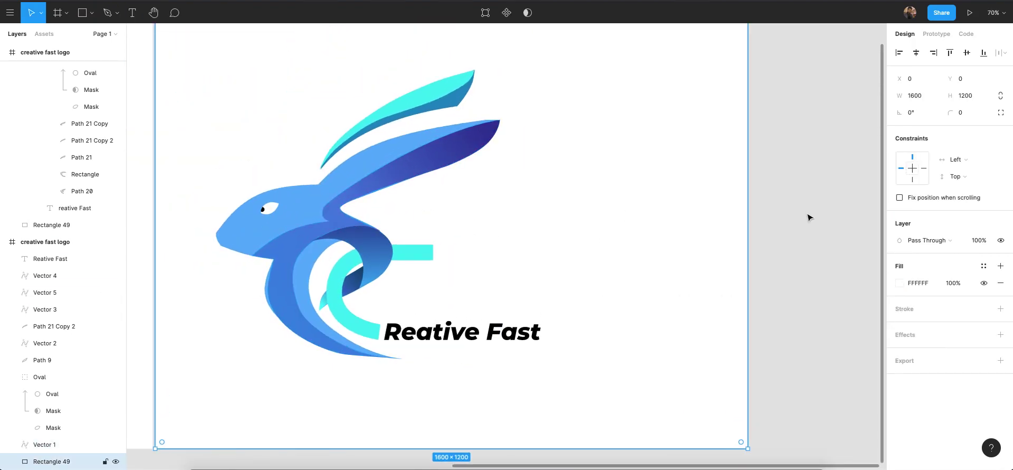
pyautogui.click(775, 215)
pyautogui.scroll(10, 230, 240)
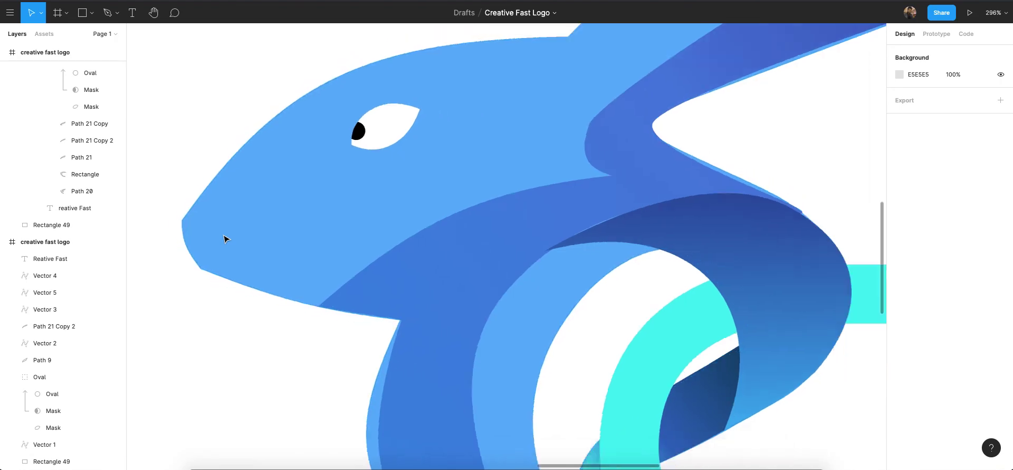
pyautogui.scroll(5, 174, 227)
pyautogui.scroll(-8, 204, 235)
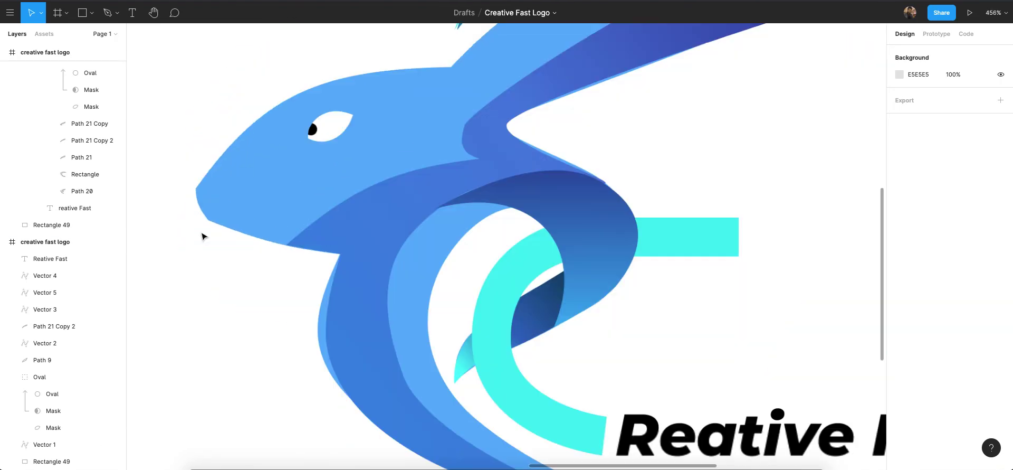
pyautogui.scroll(-1, 338, 248)
pyautogui.hscroll(3, 436, 274)
pyautogui.scroll(4, 471, 179)
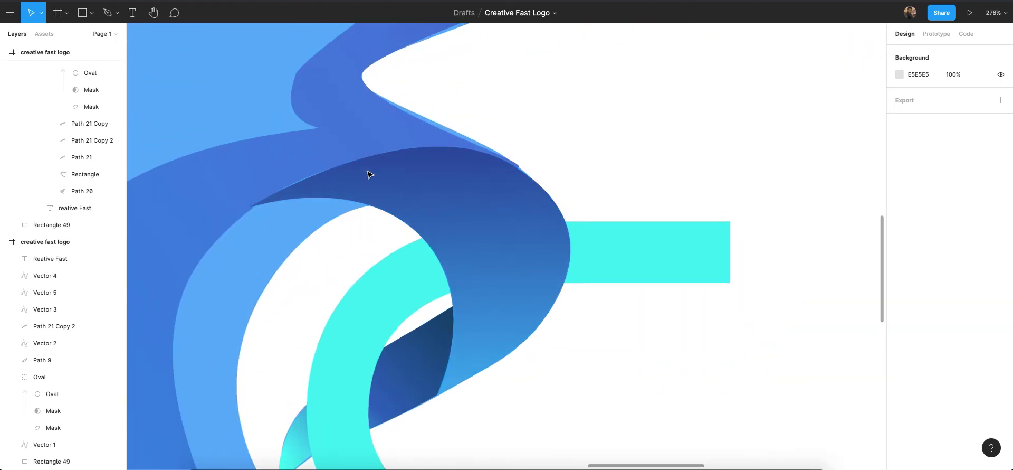
# Examine the traced ears' edges up close, then the whole recreated rabbit with its lettering.
pyautogui.scroll(5, 367, 174)
pyautogui.hscroll(3, 368, 174)
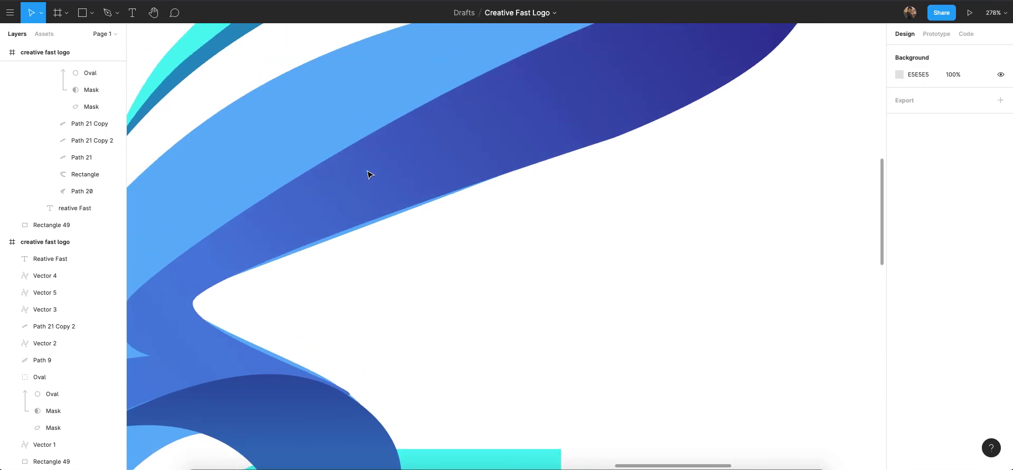
pyautogui.hscroll(-3, 368, 174)
pyautogui.scroll(5, 368, 173)
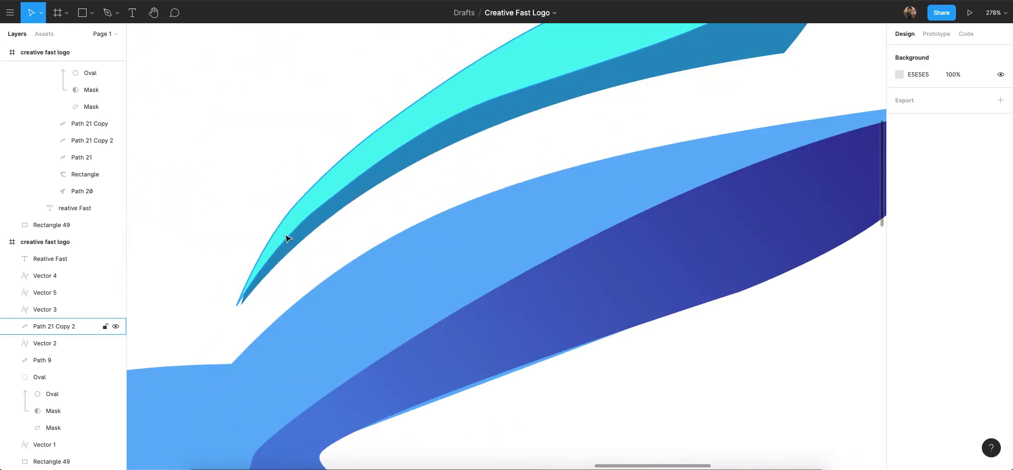
pyautogui.scroll(-5, 264, 290)
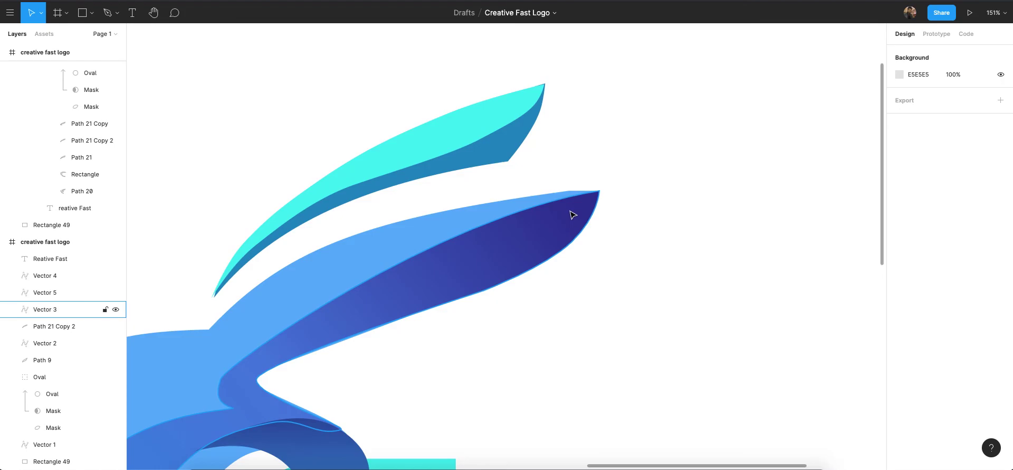
pyautogui.scroll(3, 573, 214)
pyautogui.scroll(-6, 577, 192)
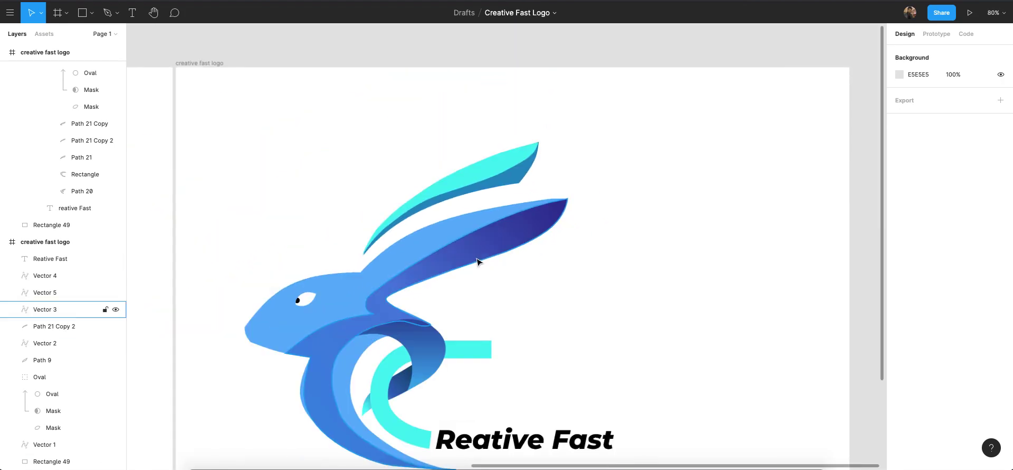
pyautogui.scroll(-4, 478, 262)
pyautogui.scroll(2, 419, 216)
pyautogui.hscroll(2, 577, 285)
pyautogui.scroll(-2, 465, 269)
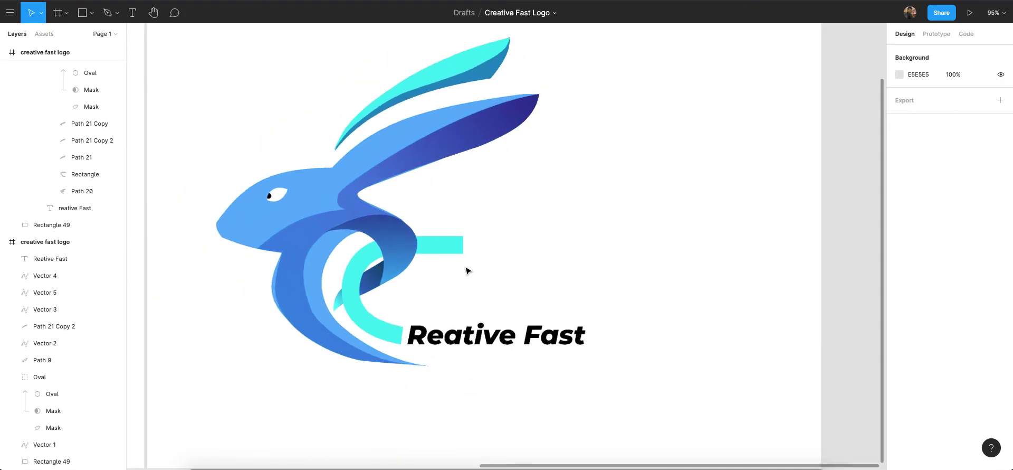
# Recolour the black "Reative Fast" lettering to light blue 5BB0FD, sampled from the original logo's text, and deselect it.
pyautogui.click(468, 340)
pyautogui.scroll(-3, 458, 316)
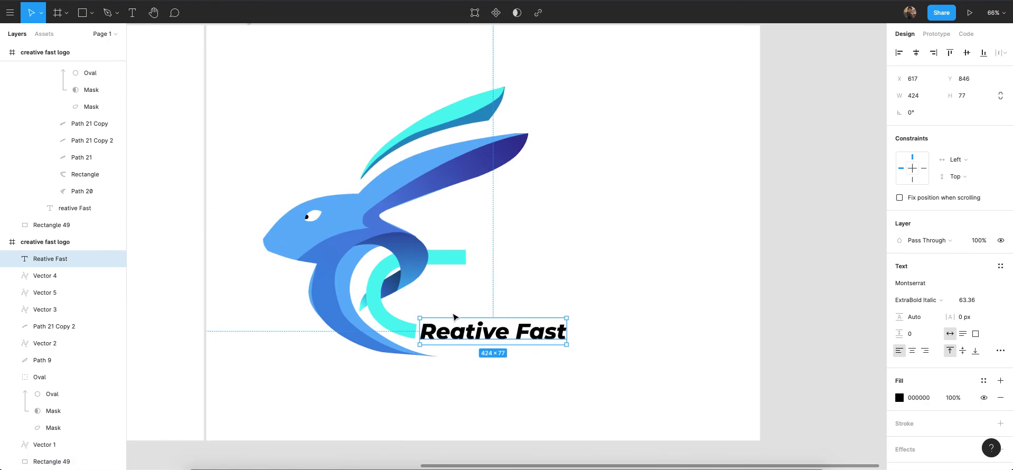
pyautogui.scroll(3, 457, 315)
pyautogui.scroll(2, 470, 245)
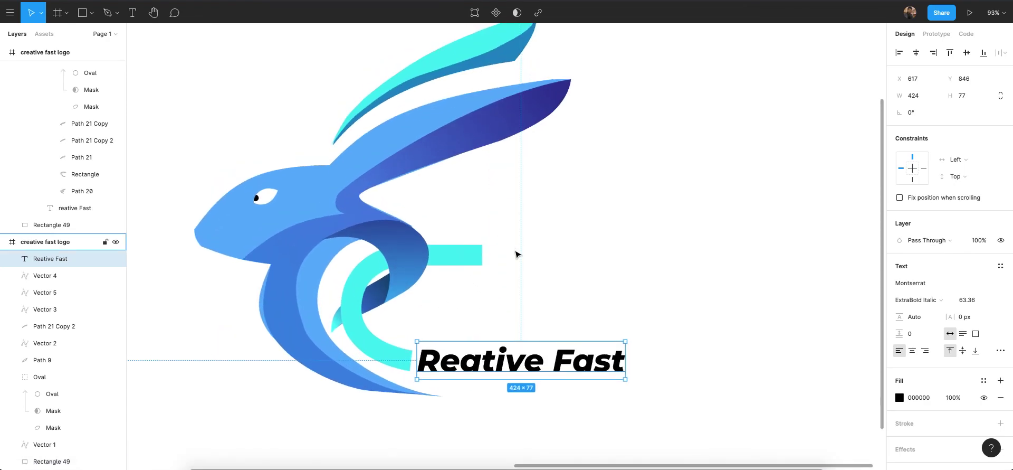
pyautogui.click(899, 399)
pyautogui.scroll(-3, 586, 294)
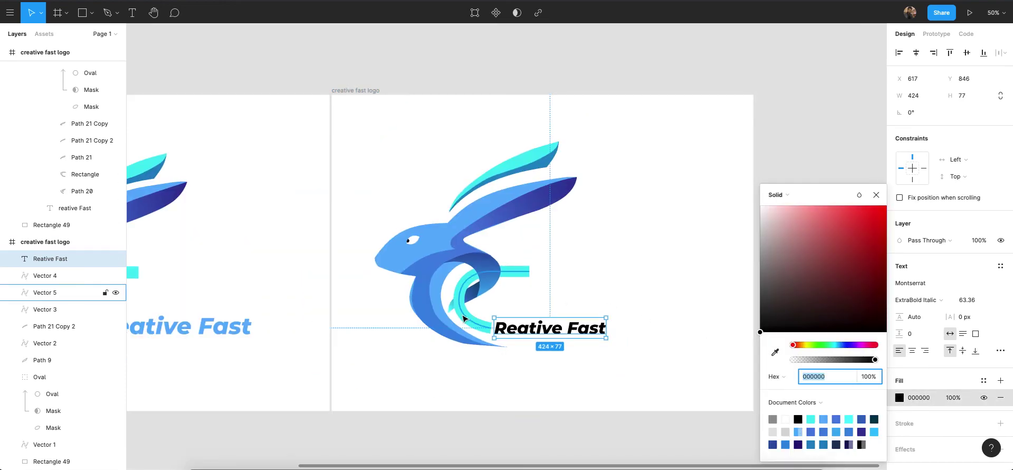
pyautogui.hscroll(-2, 585, 293)
pyautogui.hscroll(-2, 587, 285)
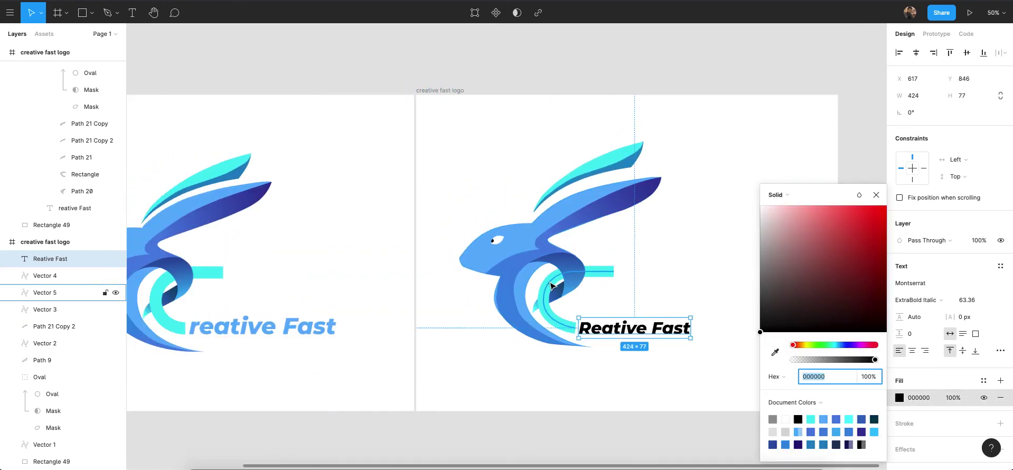
pyautogui.hscroll(-1, 551, 286)
pyautogui.click(775, 352)
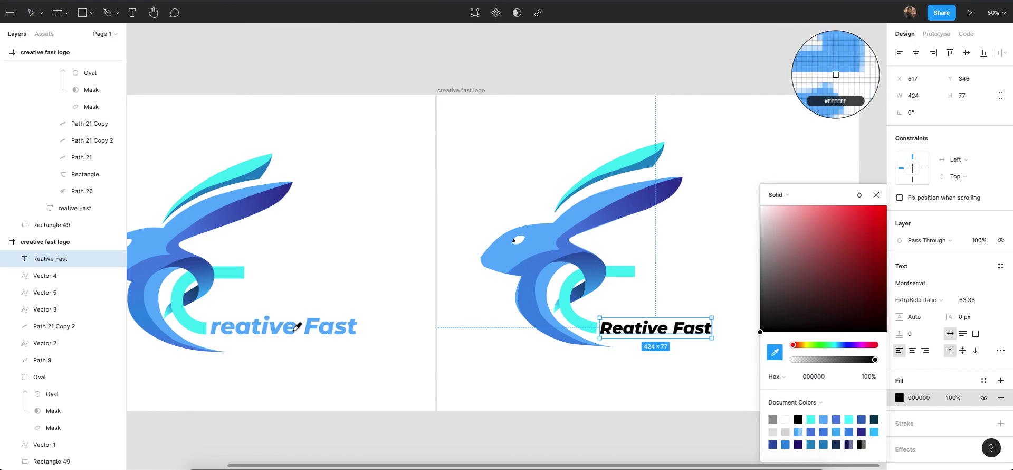
pyautogui.click(285, 323)
pyautogui.hscroll(8, 581, 285)
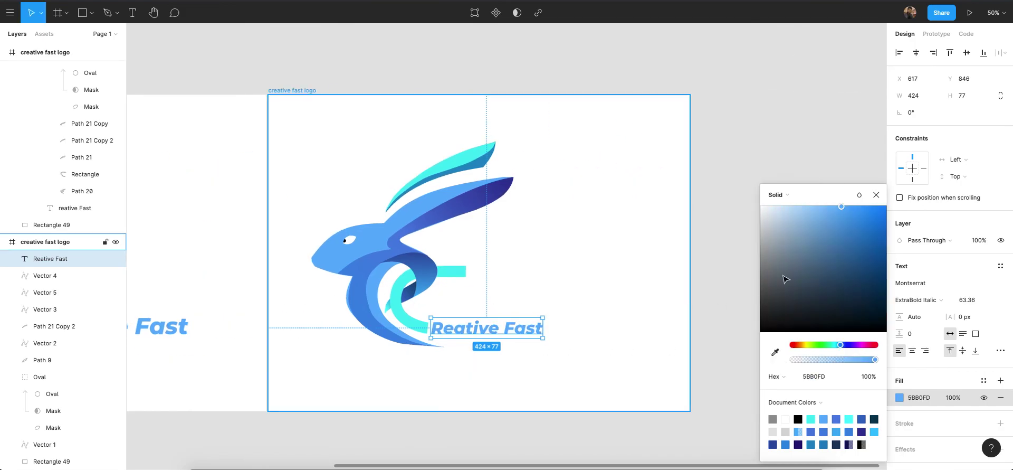
pyautogui.click(876, 194)
pyautogui.click(780, 268)
pyautogui.scroll(5, 422, 309)
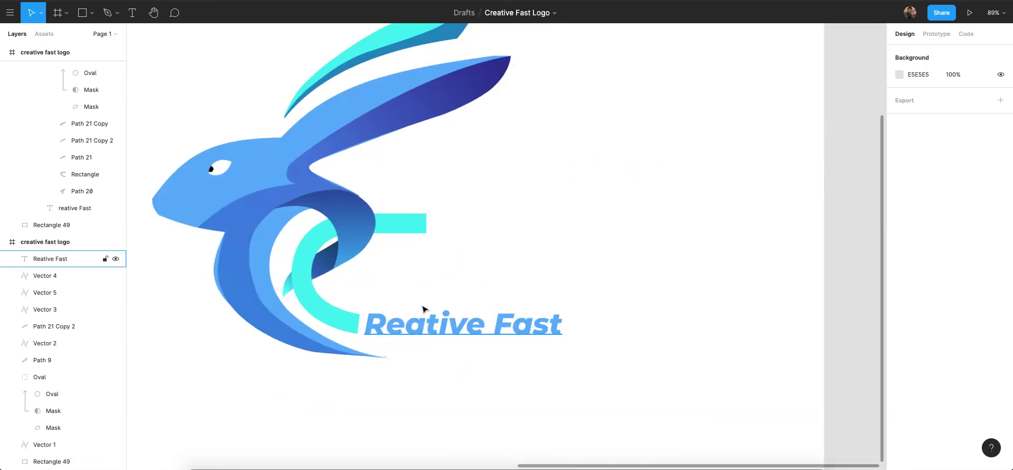
pyautogui.click(443, 334)
pyautogui.scroll(-3, 443, 334)
pyautogui.click(683, 291)
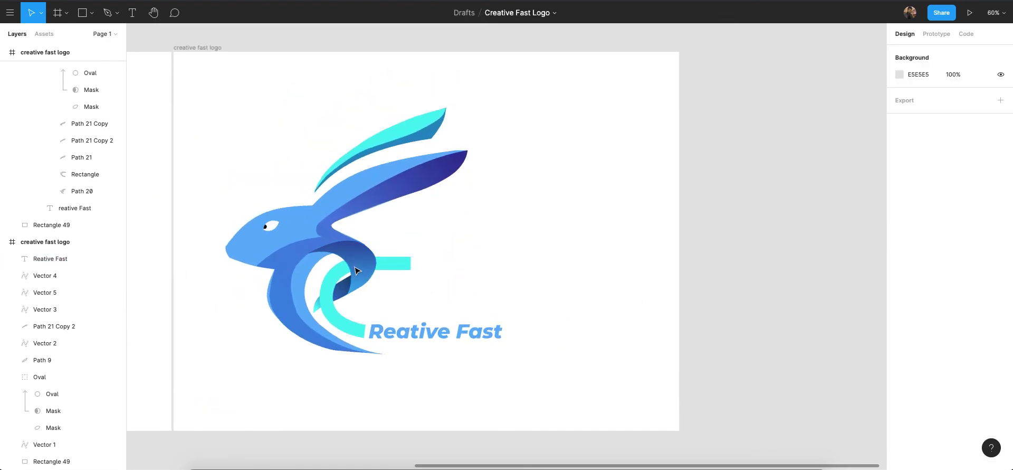
# Move the recreated logo's frame away from the original frame to X 980, Y -600, and deselect it.
pyautogui.scroll(-4, 434, 249)
pyautogui.moveTo(290, 116); pyautogui.dragTo(332, 119)
pyautogui.hscroll(3, 437, 113)
pyautogui.scroll(3, 344, 203)
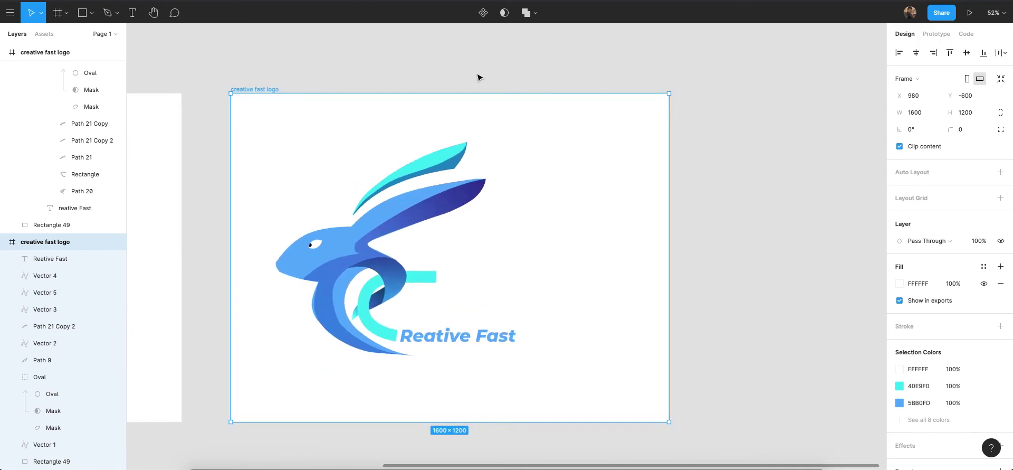
pyautogui.click(480, 78)
# Compare the recreated logo with the original one, viewing both frames together and each one up close.
pyautogui.scroll(2, 414, 212)
pyautogui.scroll(-1, 415, 213)
pyautogui.scroll(-2, 411, 210)
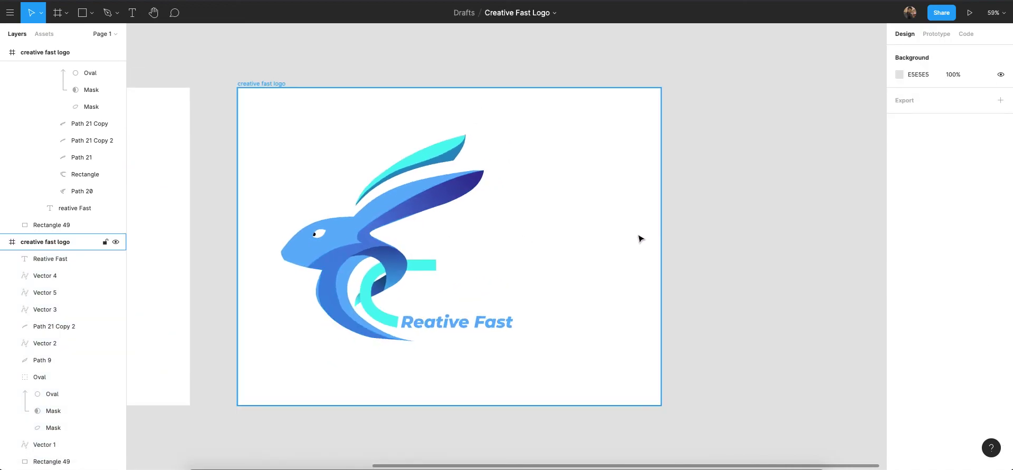
pyautogui.scroll(2, 371, 253)
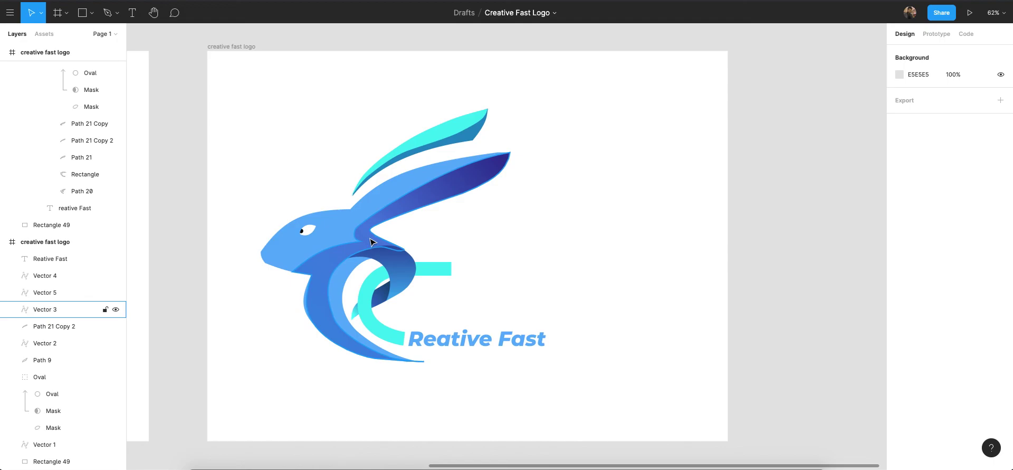
pyautogui.scroll(-5, 516, 258)
pyautogui.hscroll(-2, 445, 284)
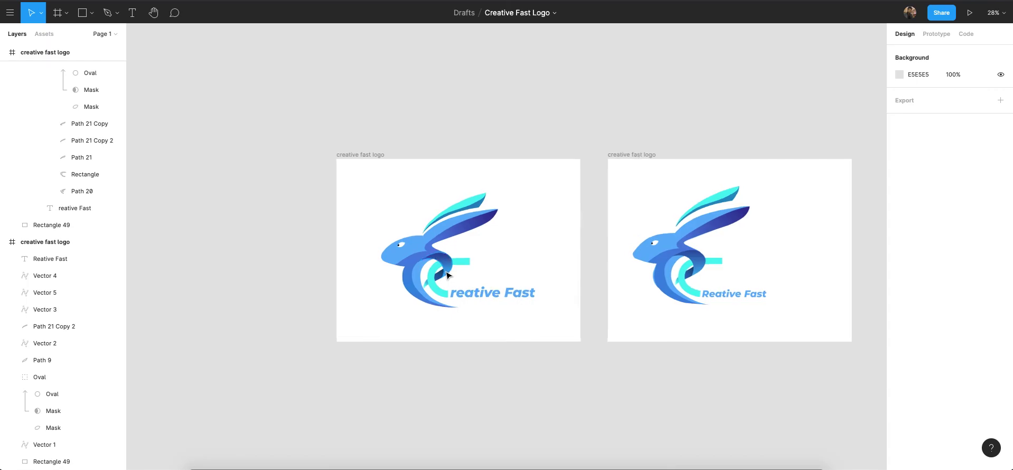
pyautogui.scroll(5, 446, 275)
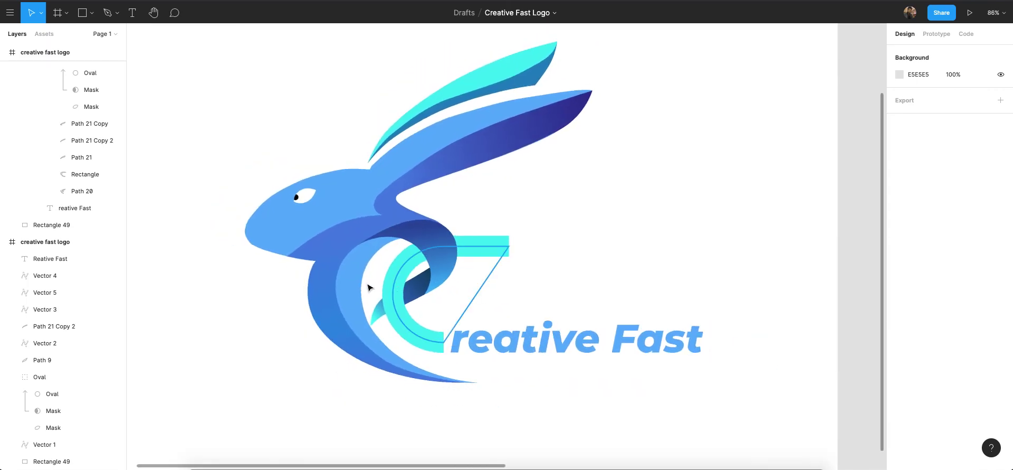
pyautogui.scroll(-2, 367, 287)
pyautogui.click(429, 247)
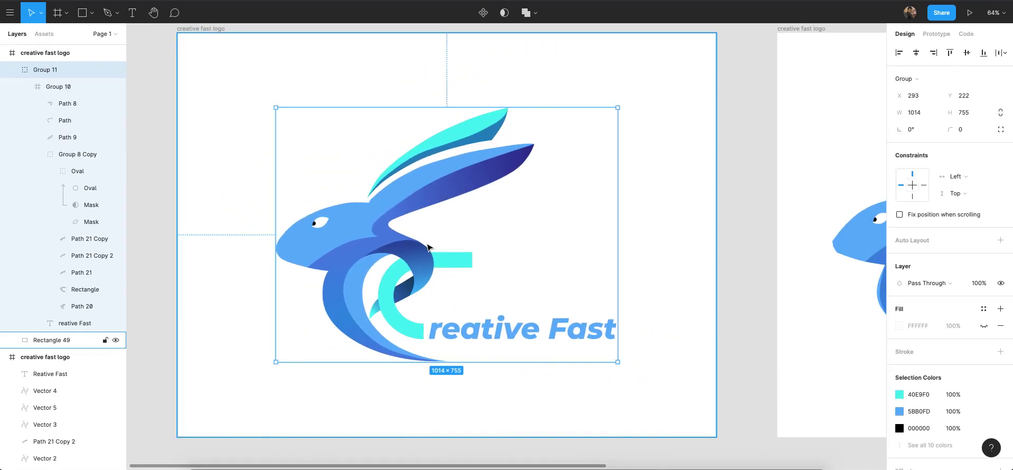
pyautogui.scroll(1, 428, 247)
pyautogui.hscroll(8, 684, 221)
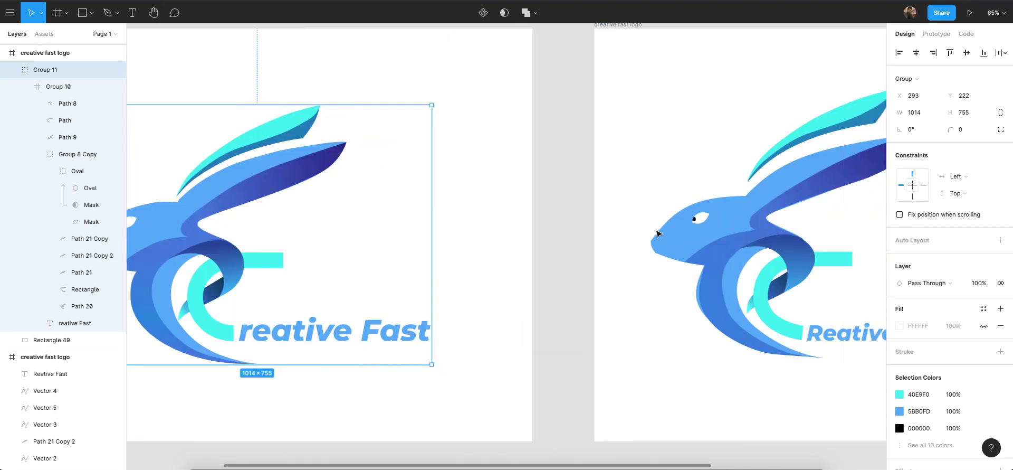
pyautogui.hscroll(-5, 658, 233)
pyautogui.hscroll(-3, 588, 233)
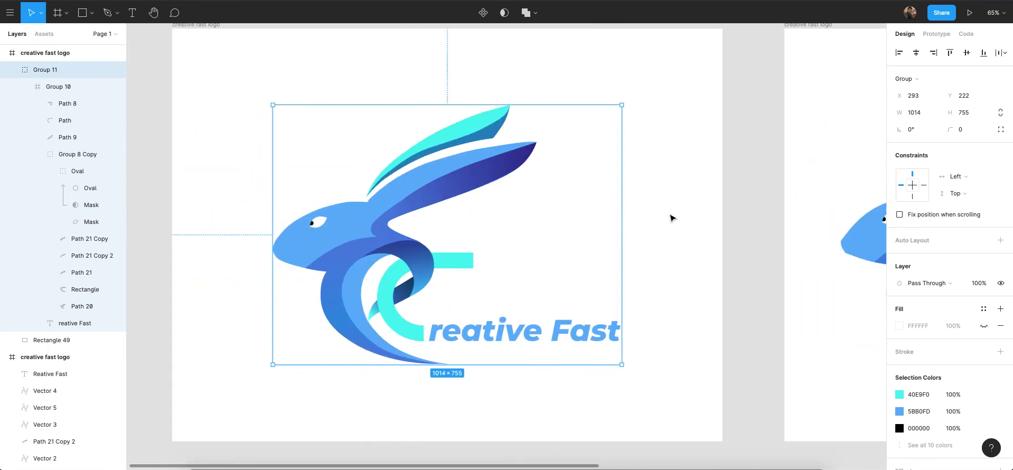
pyautogui.click(666, 173)
pyautogui.scroll(1, 454, 222)
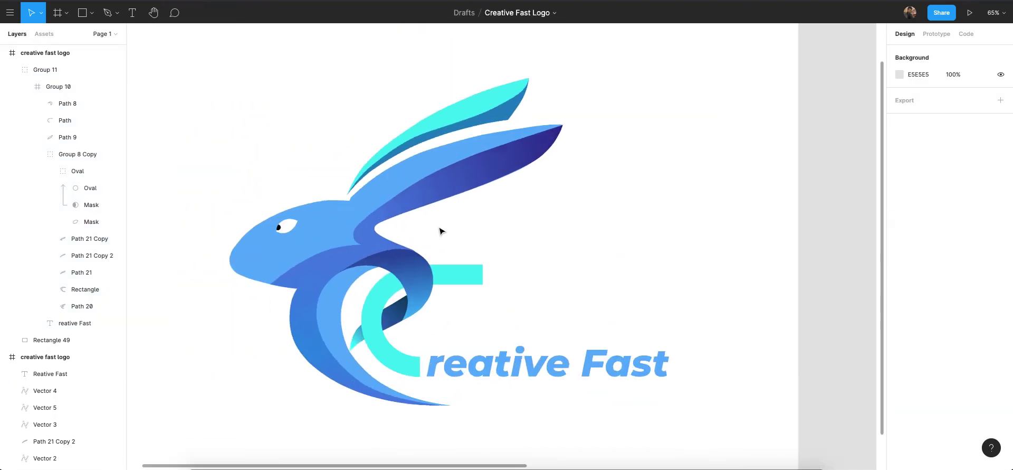